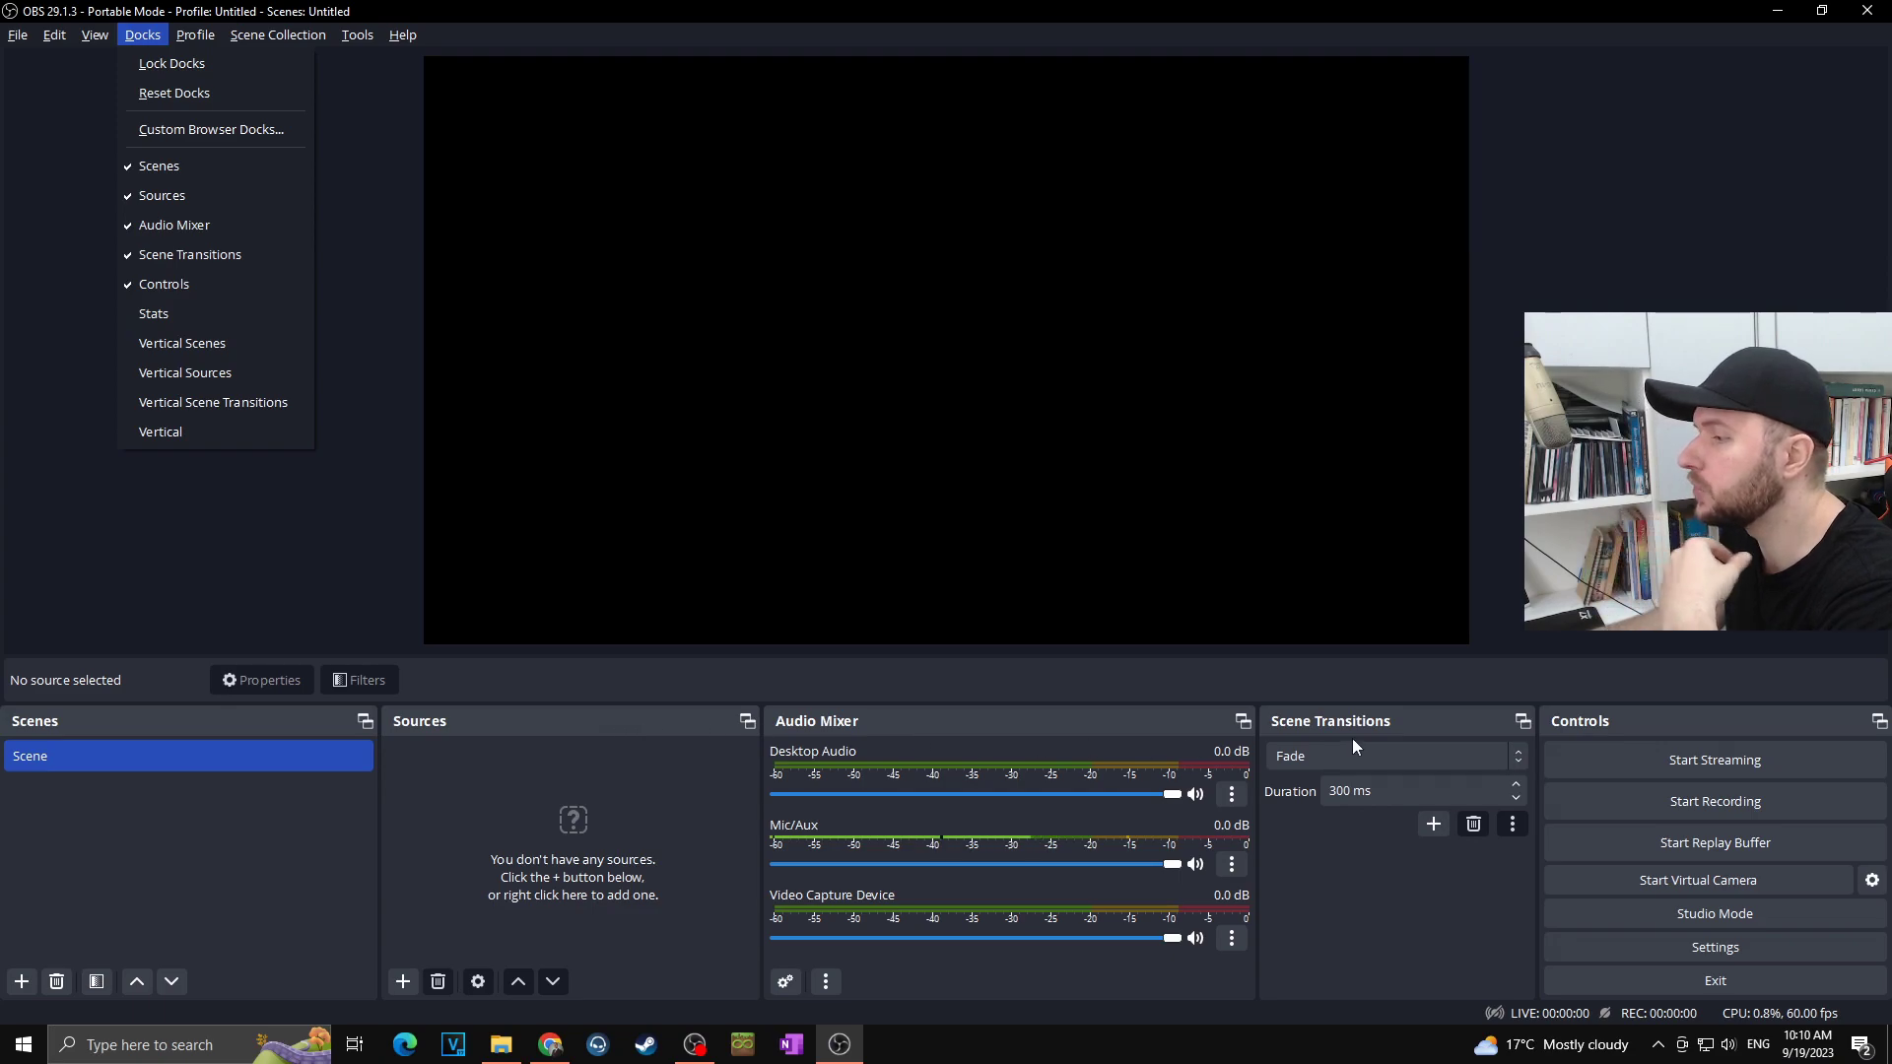
Hide the Scene Transitions dock and show it again.
click(1435, 729)
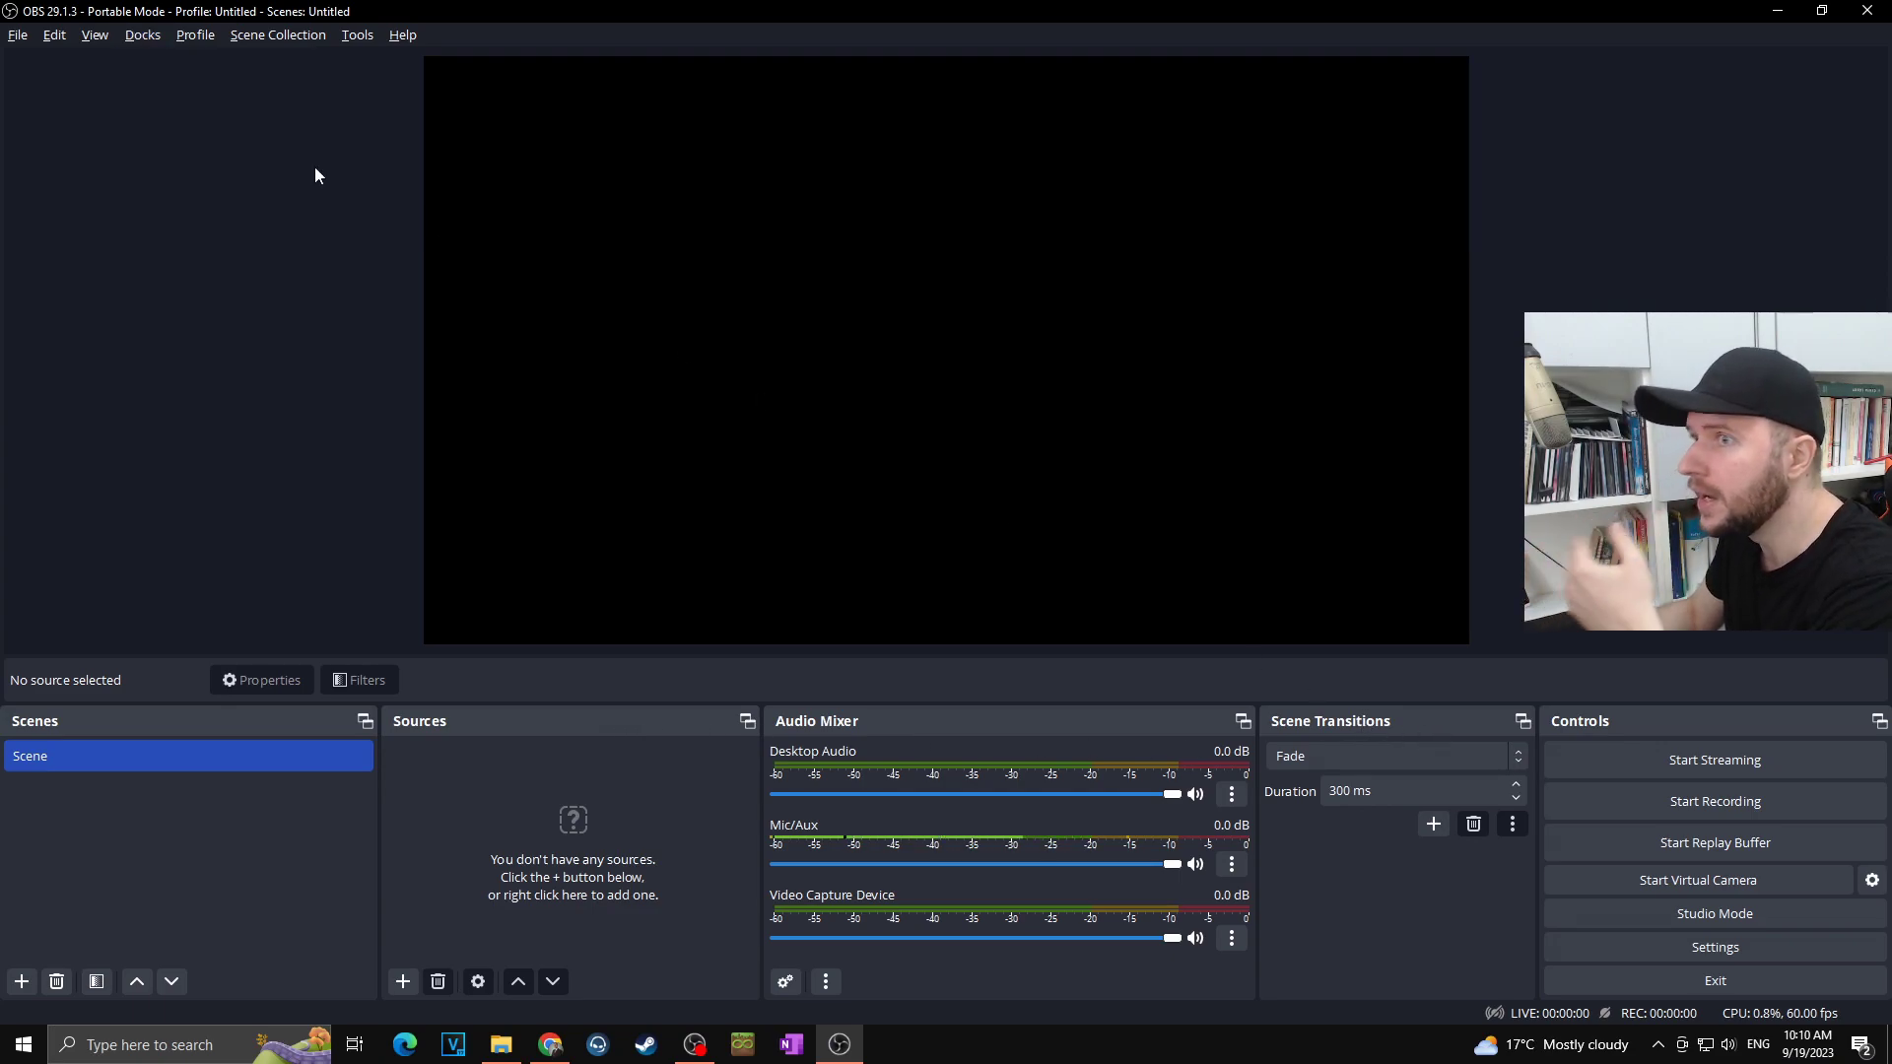
click(142, 36)
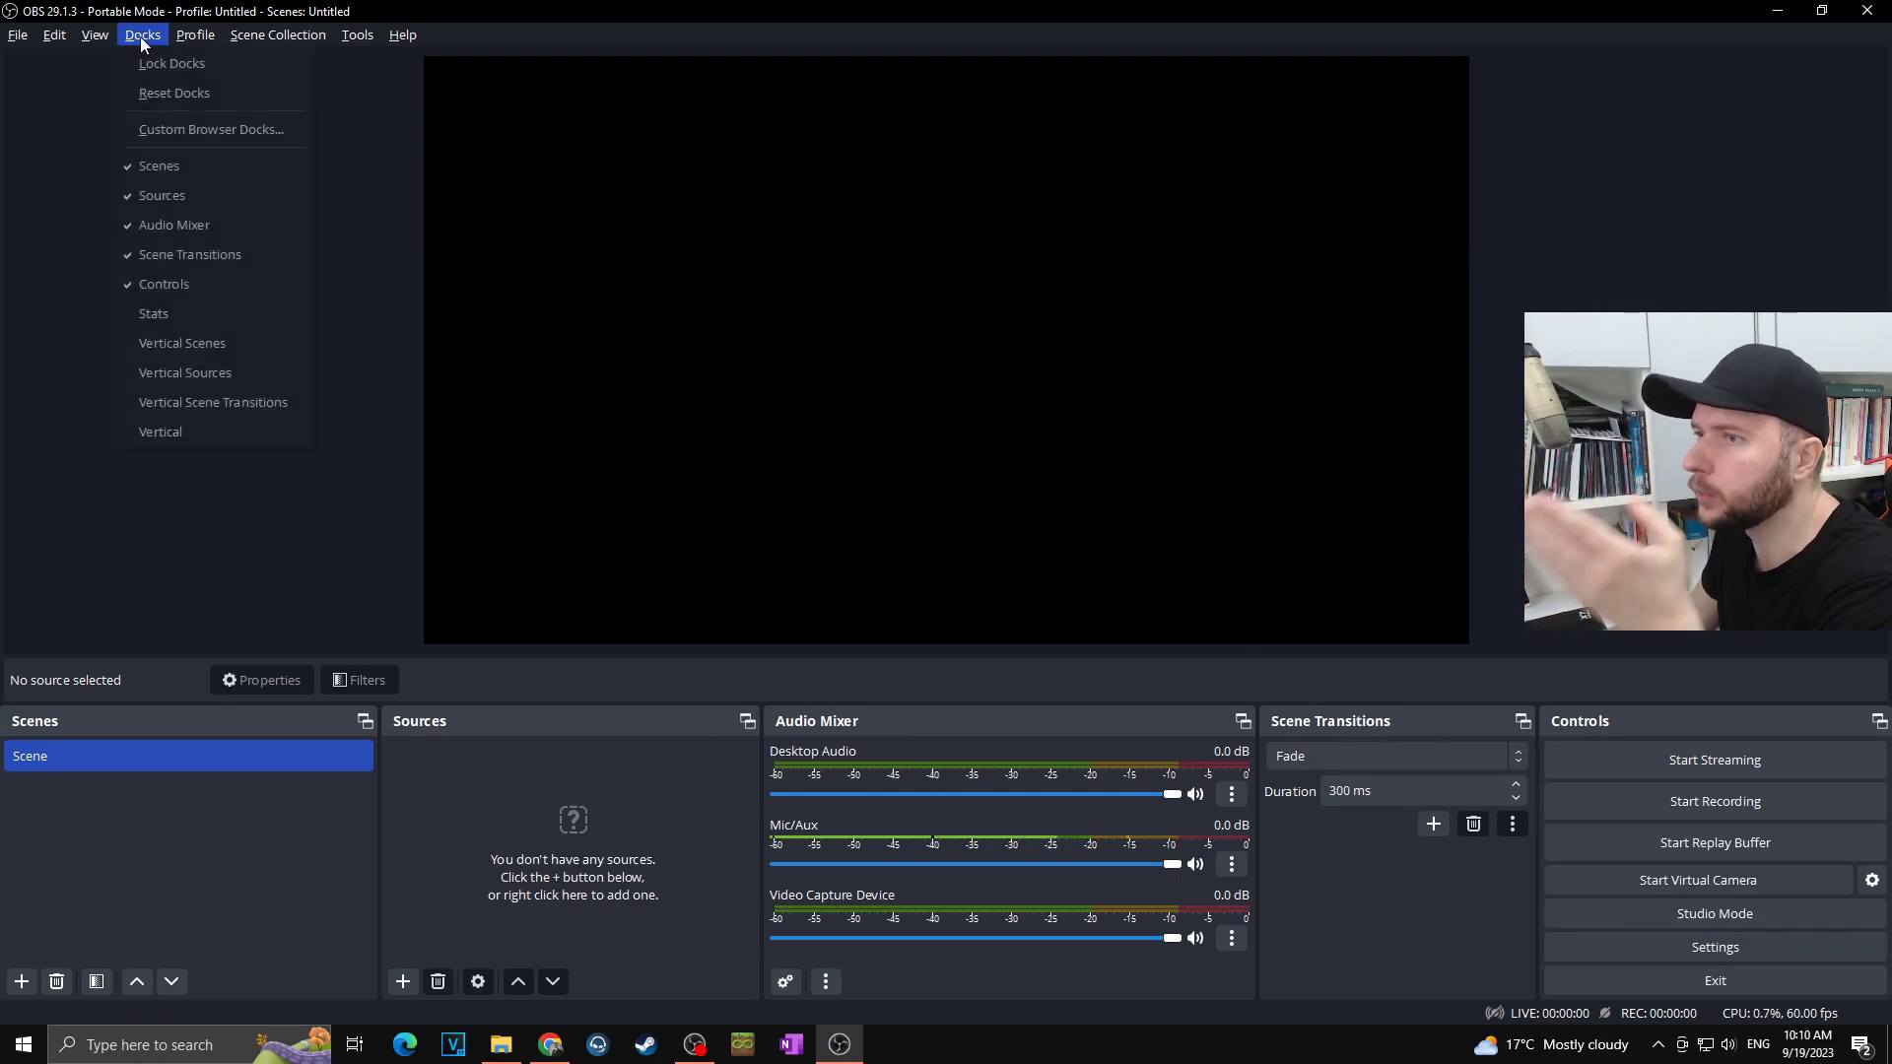
click(175, 256)
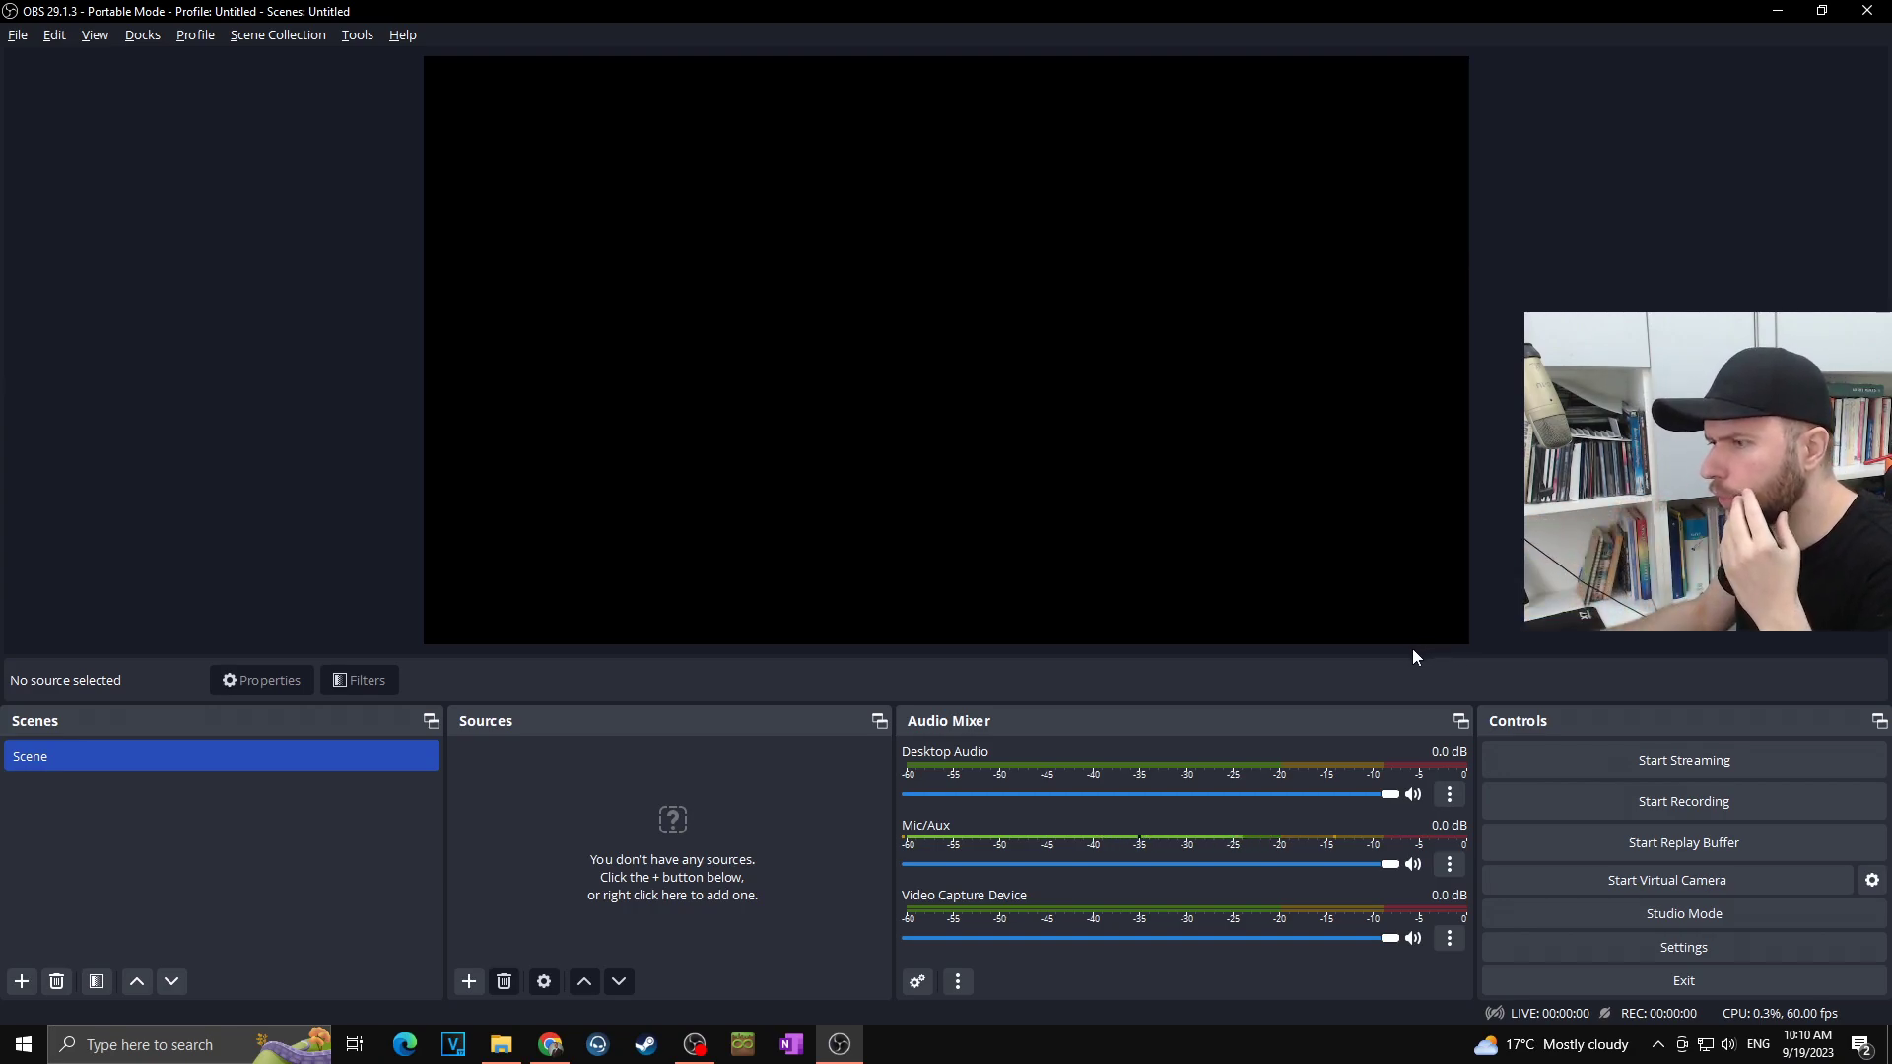
click(164, 38)
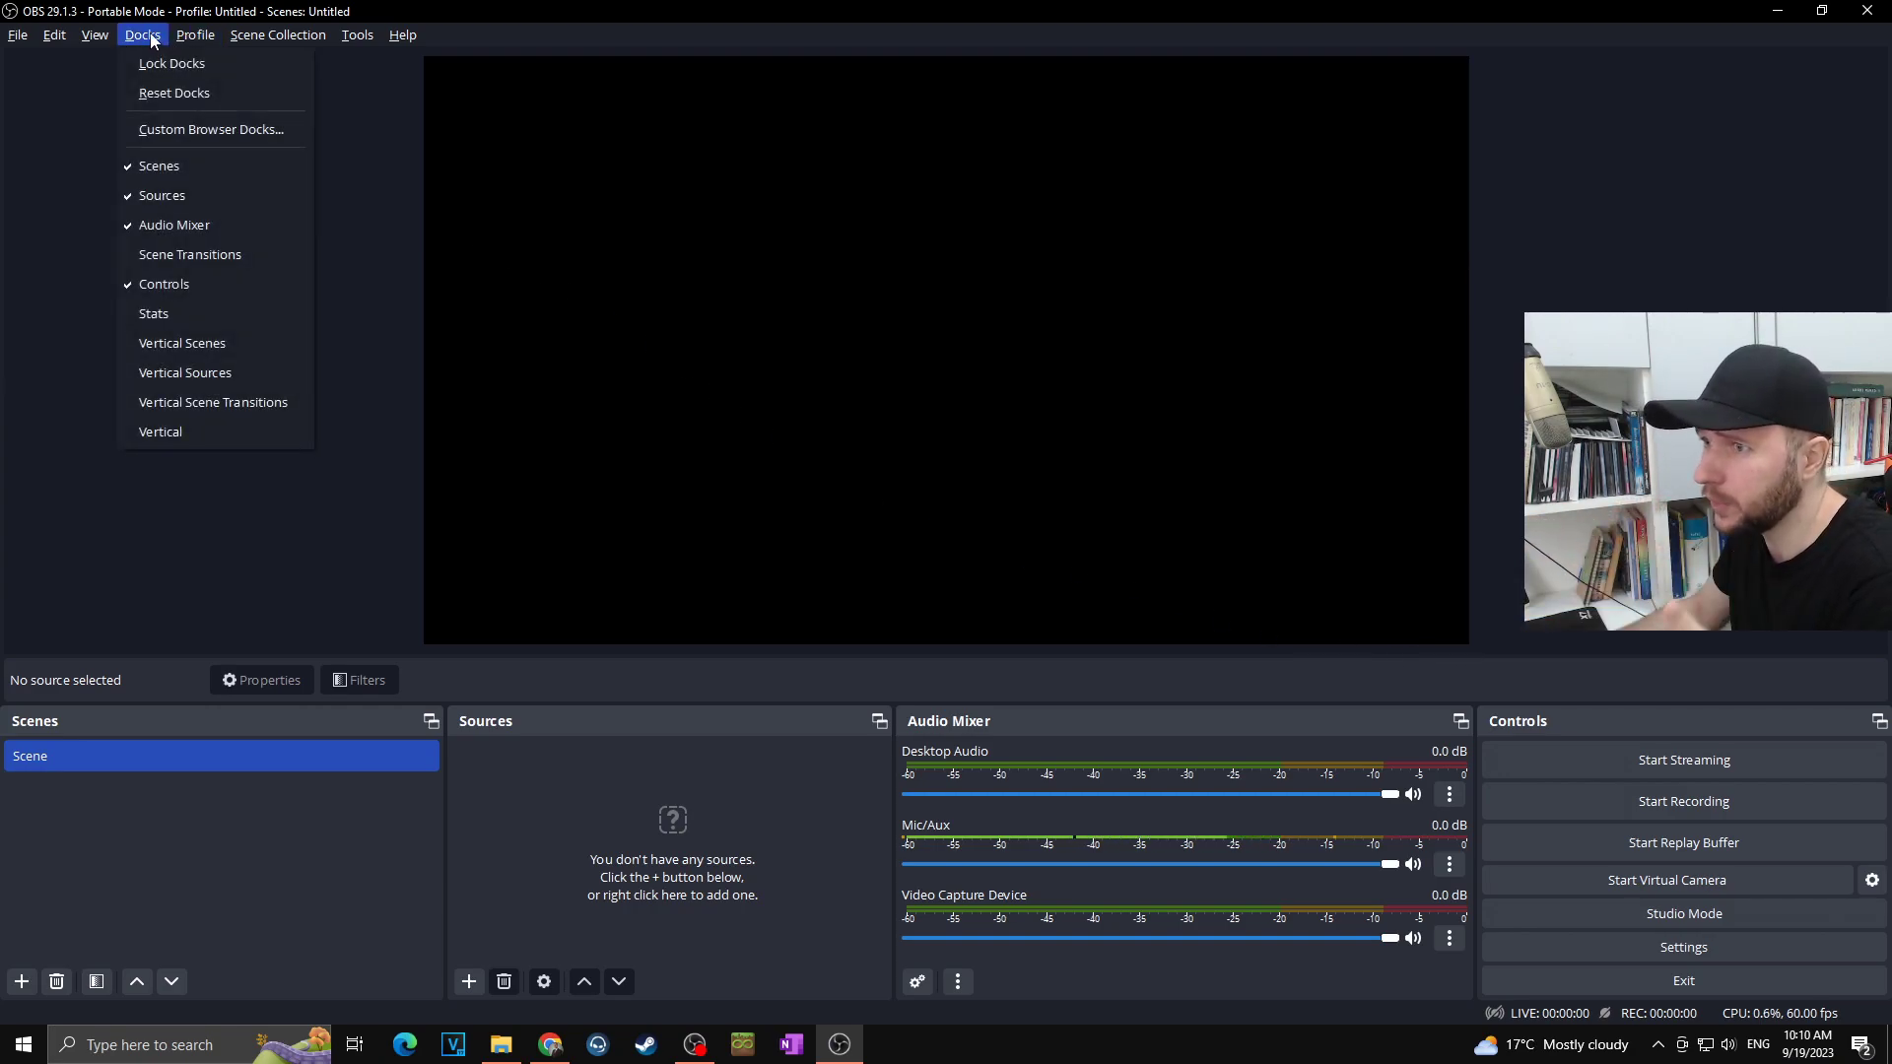
click(150, 251)
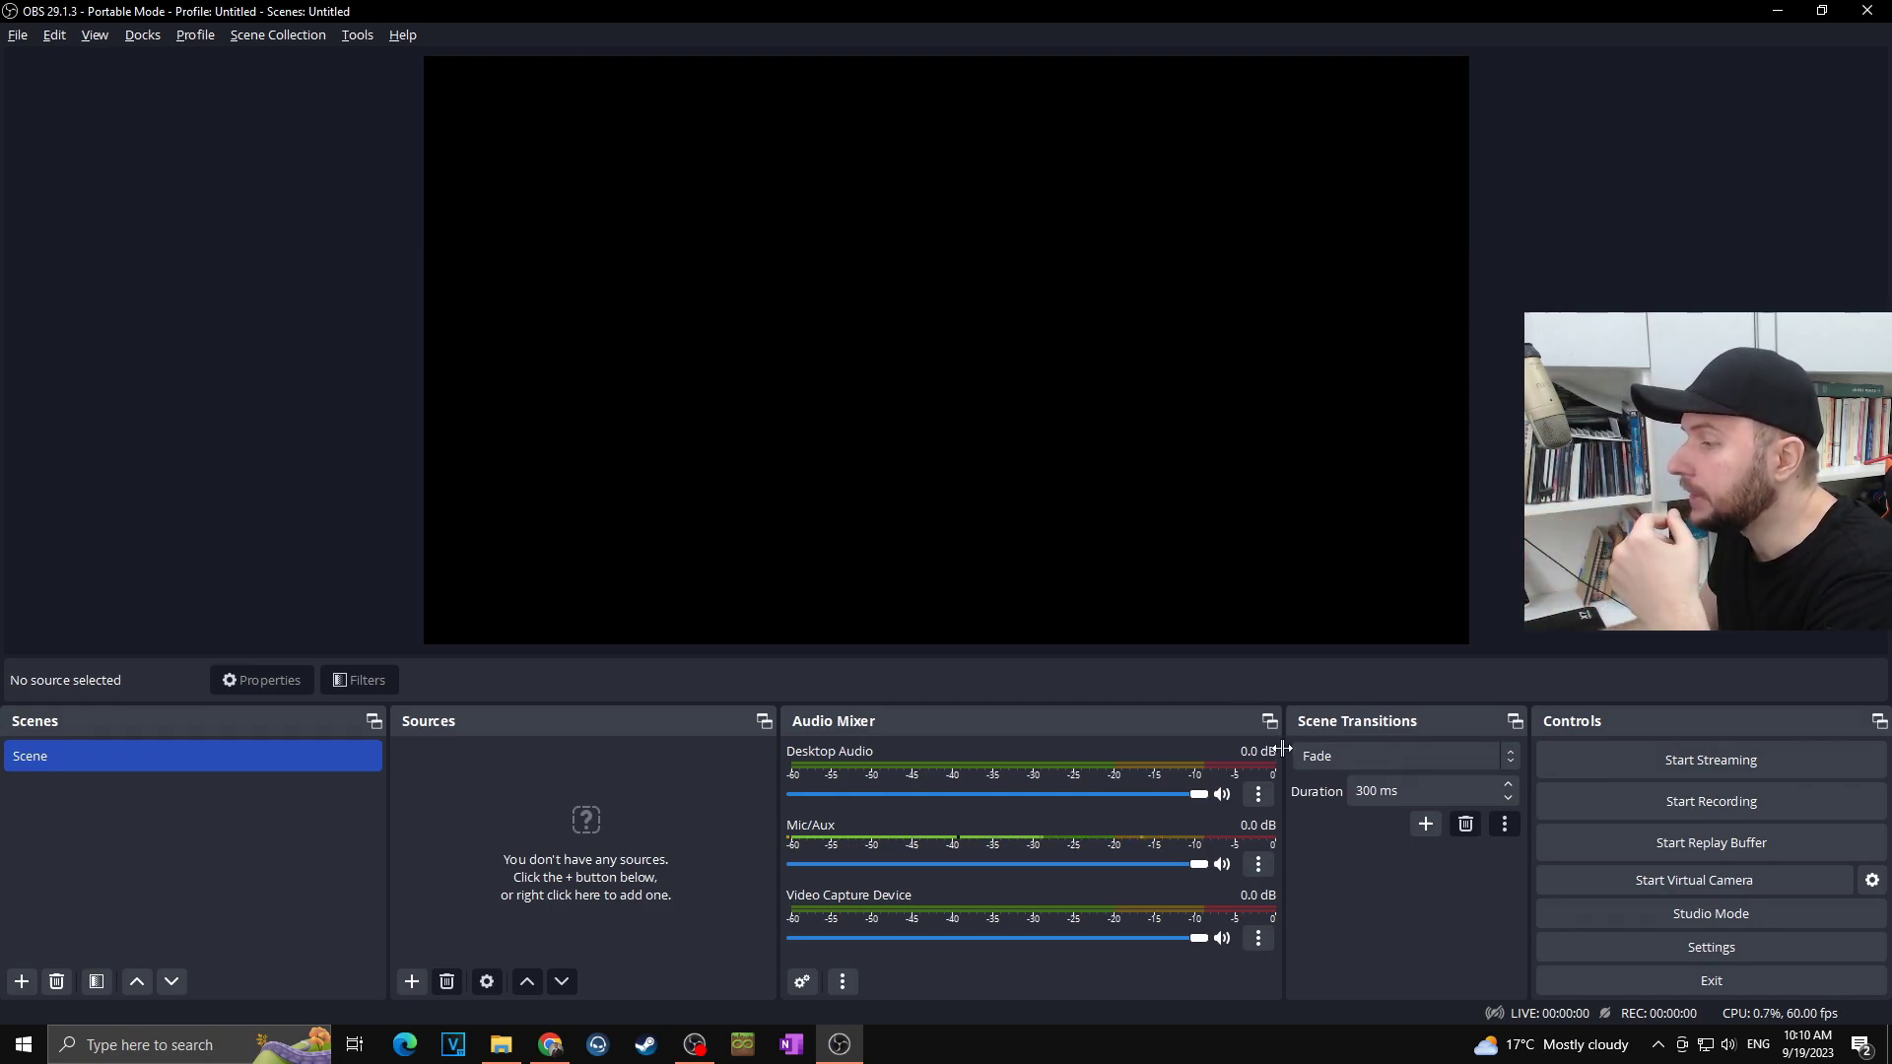
Move the Scene Transitions dock between Sources and Audio Mixer, and pull the Sources dock out and put it back beside Scenes.
drag(1283, 751, 955, 754)
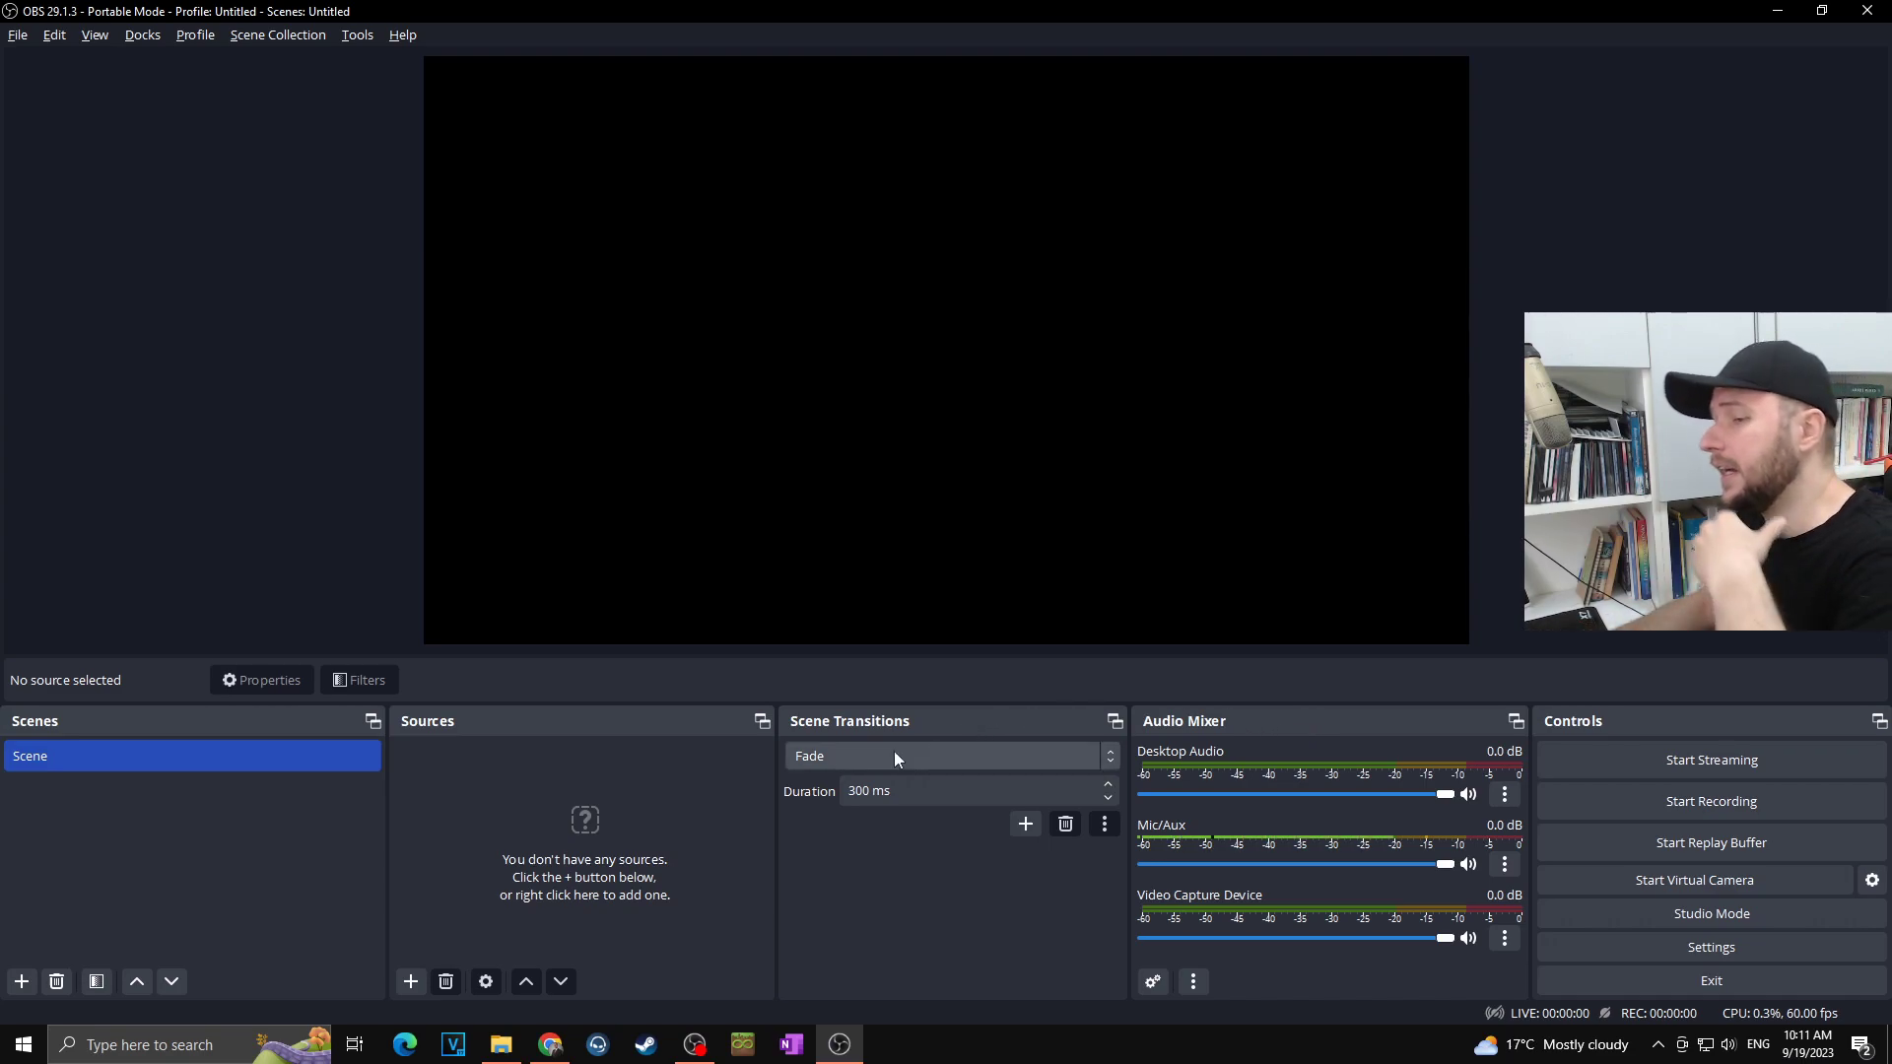
drag(453, 731, 116, 954)
drag(300, 873, 613, 741)
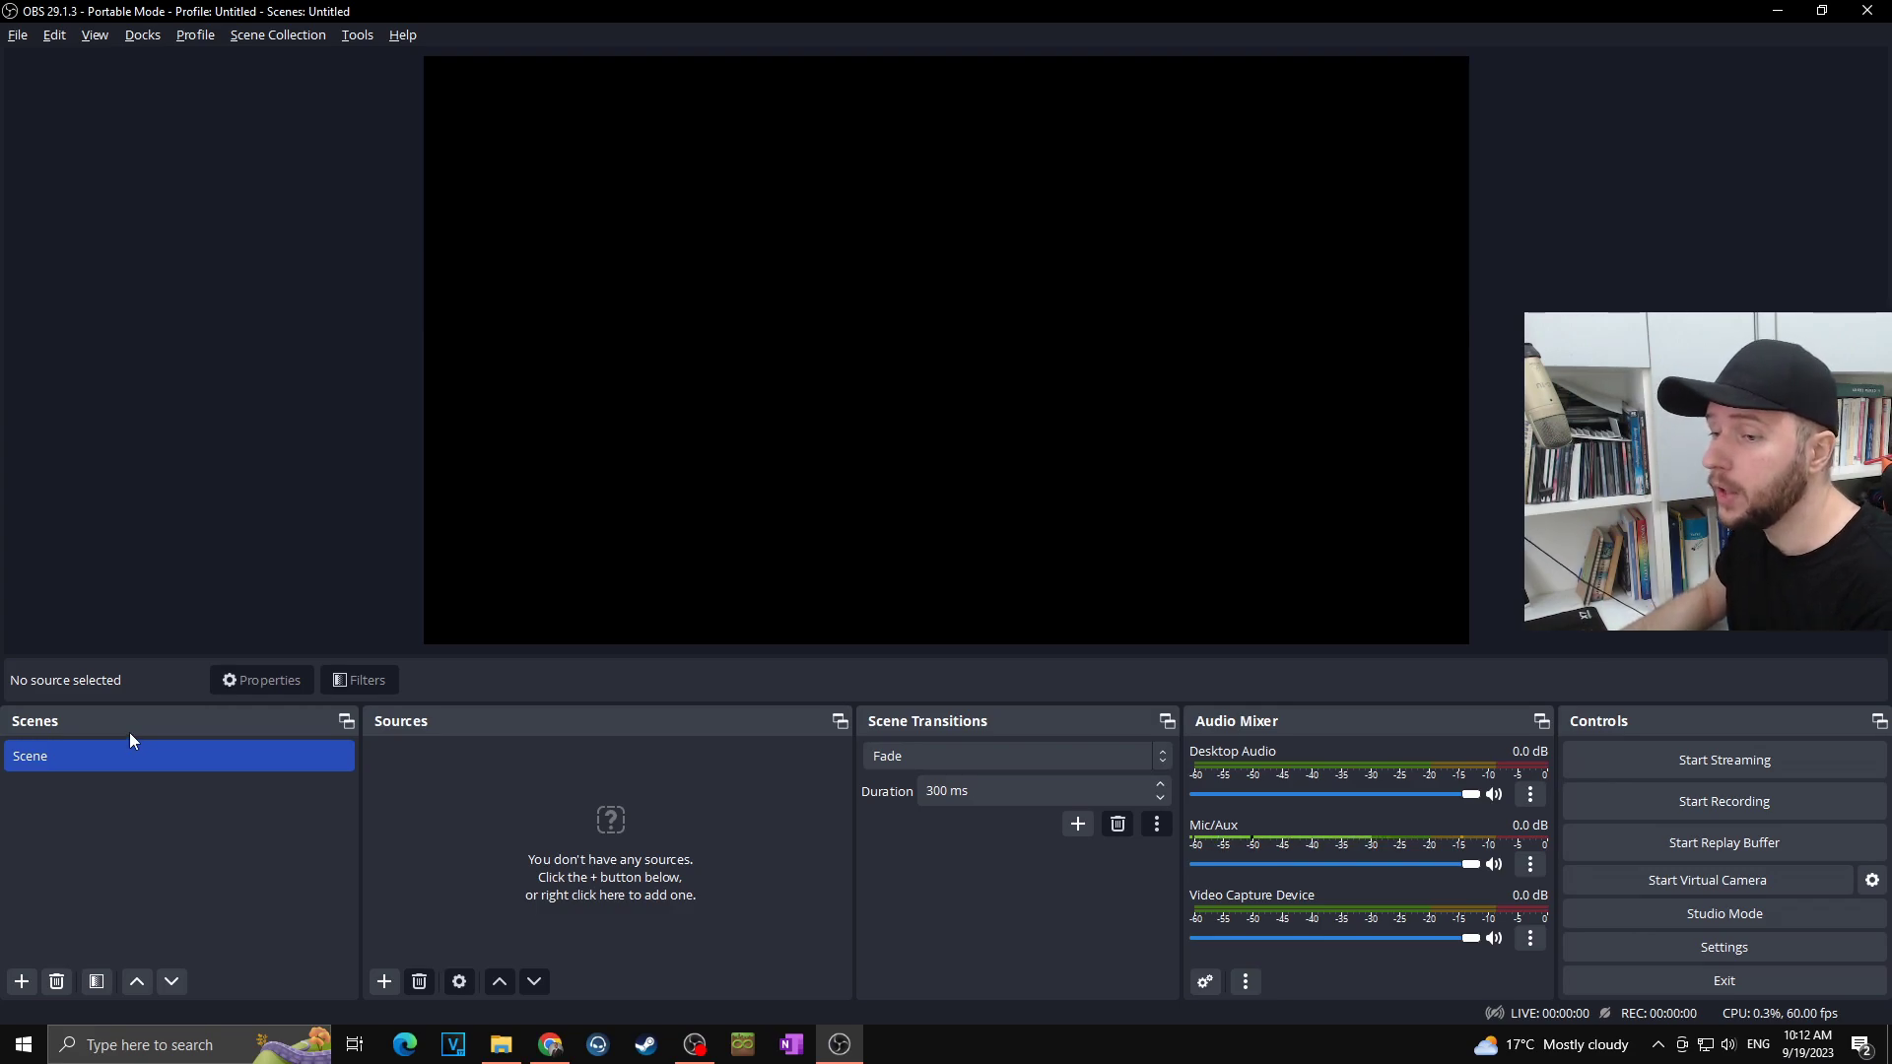
Add a new Window Capture source to the existing scene, capturing the Google Chrome window.
double_click(182, 765)
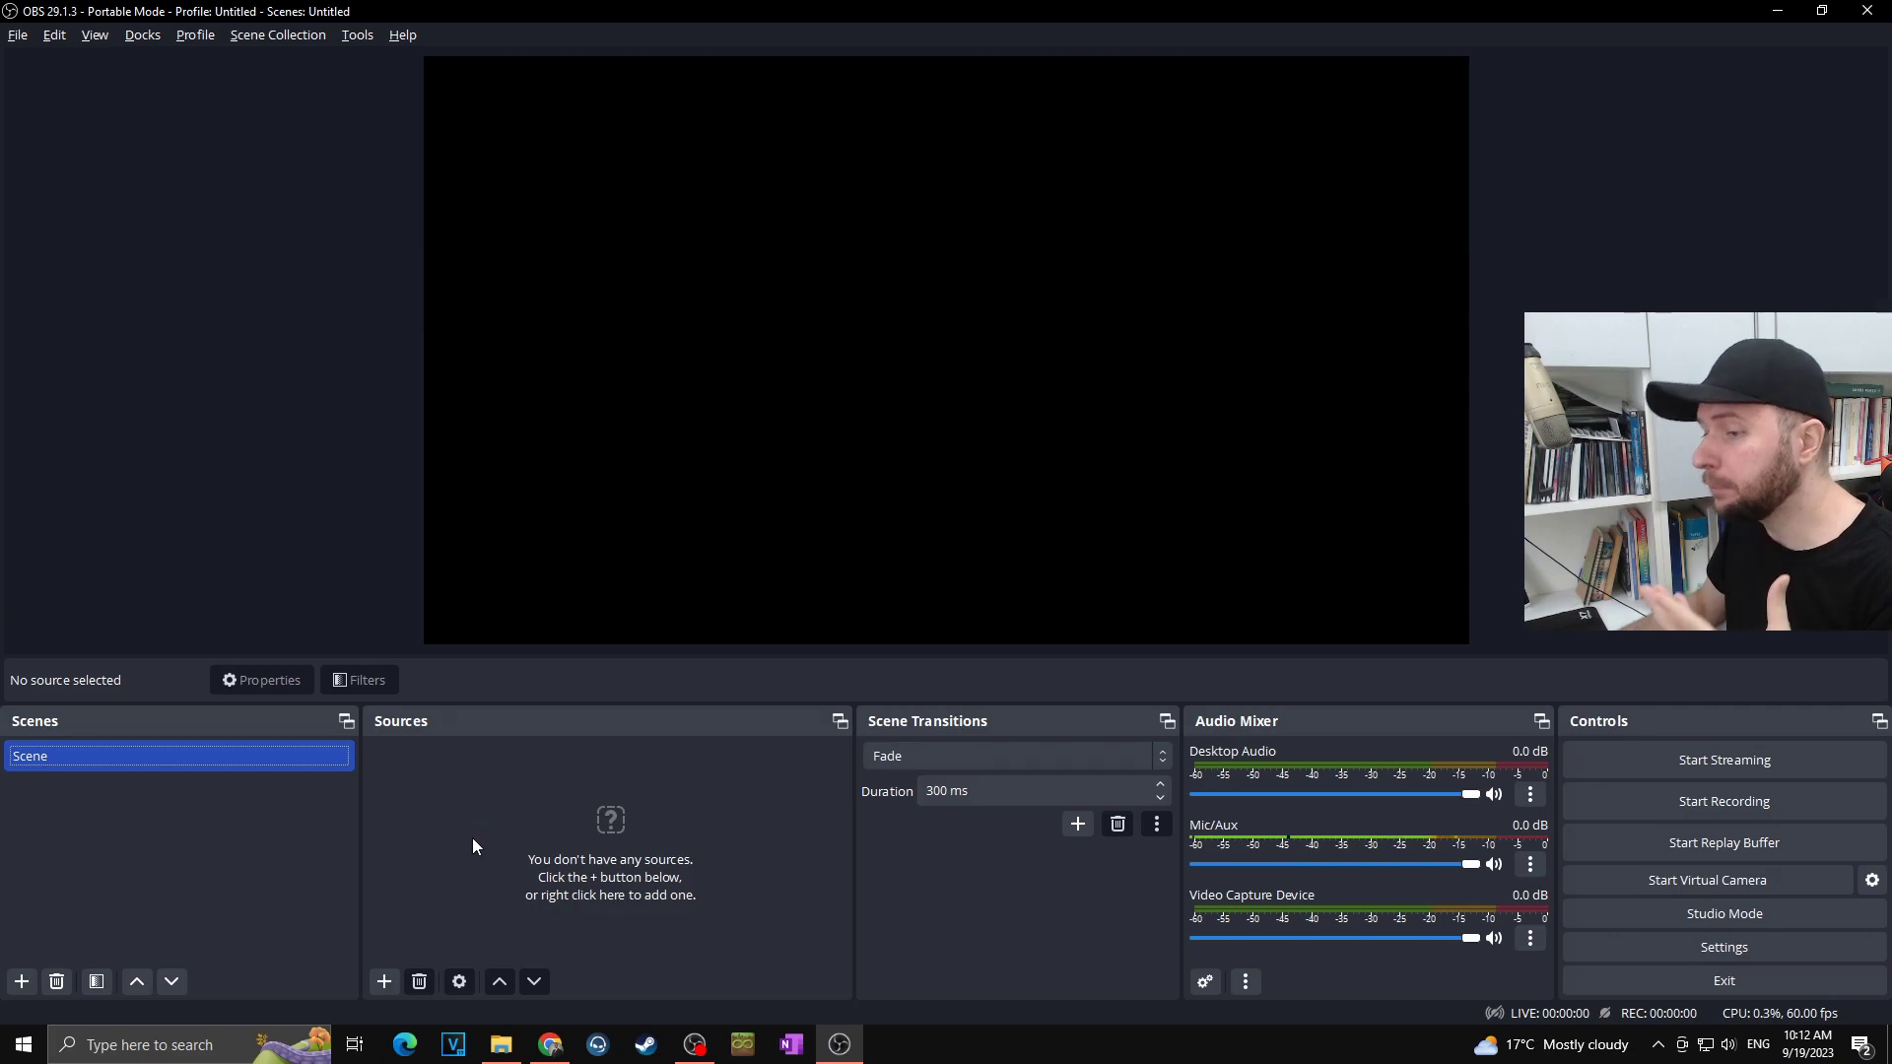
click(386, 982)
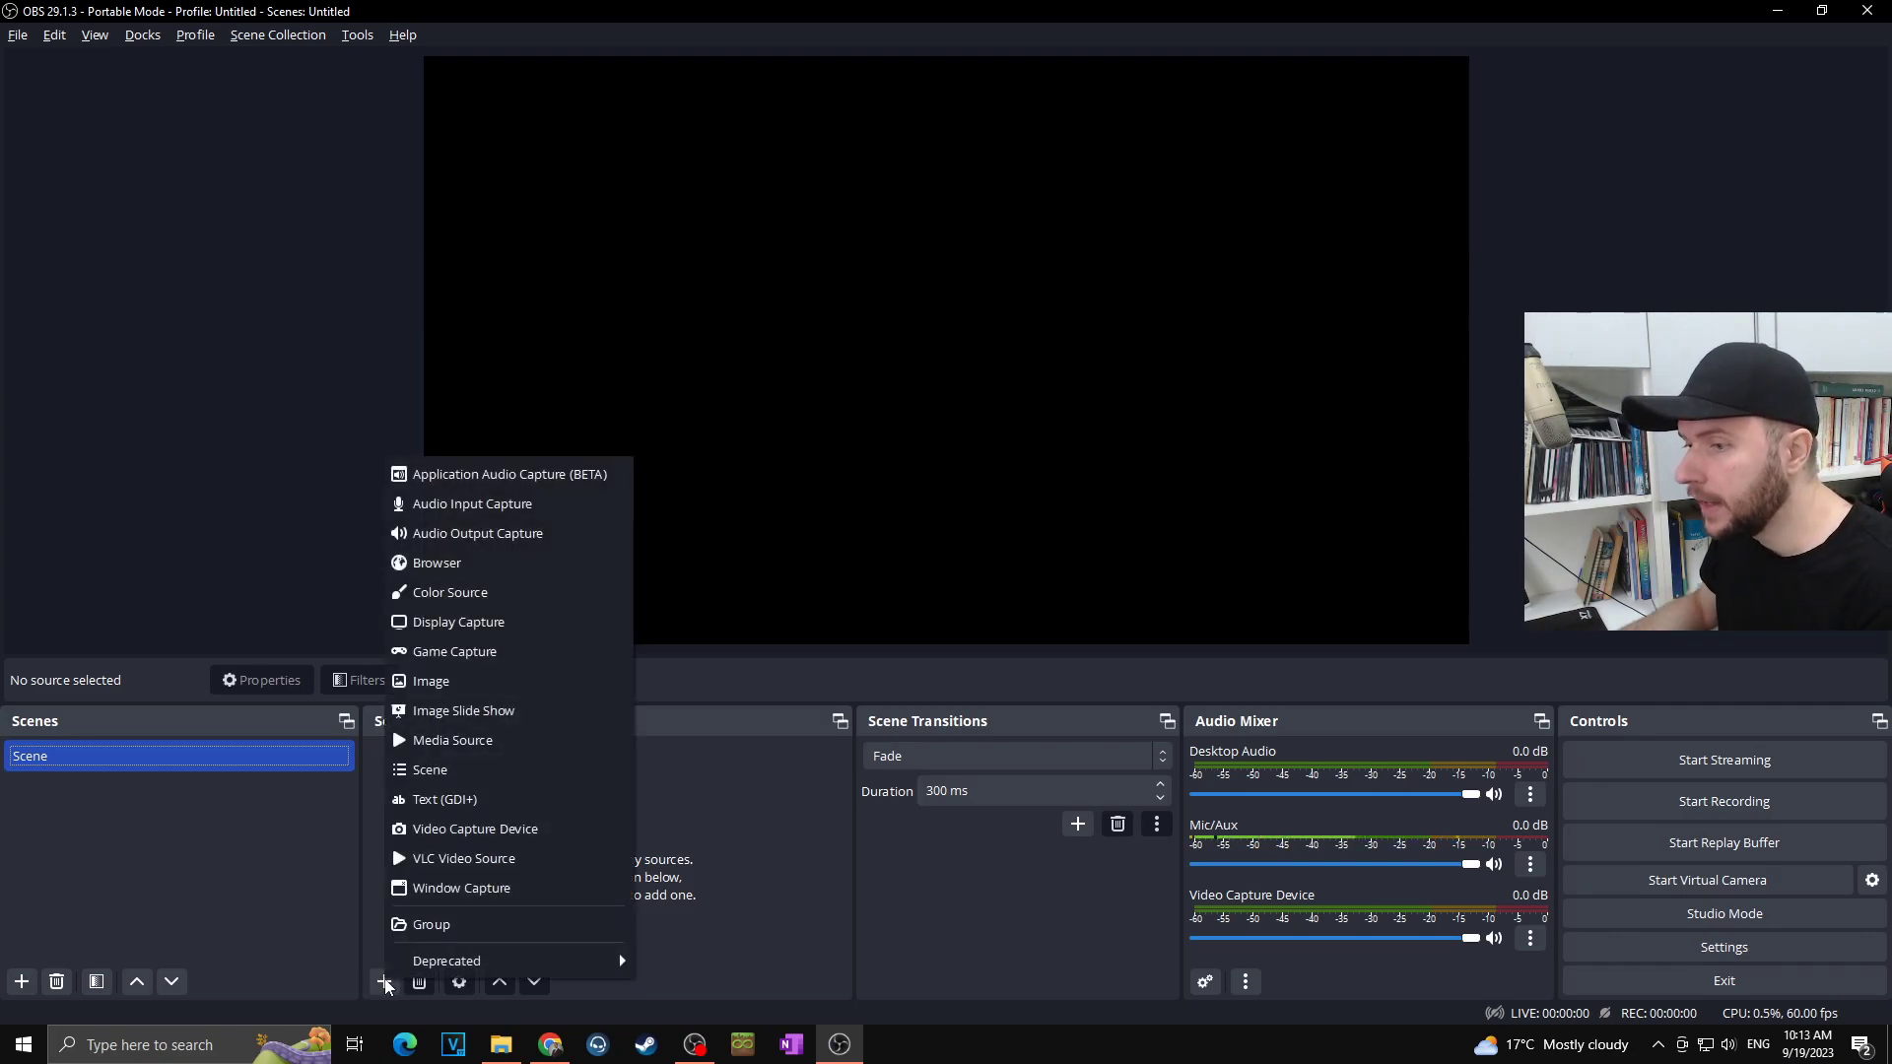
click(448, 889)
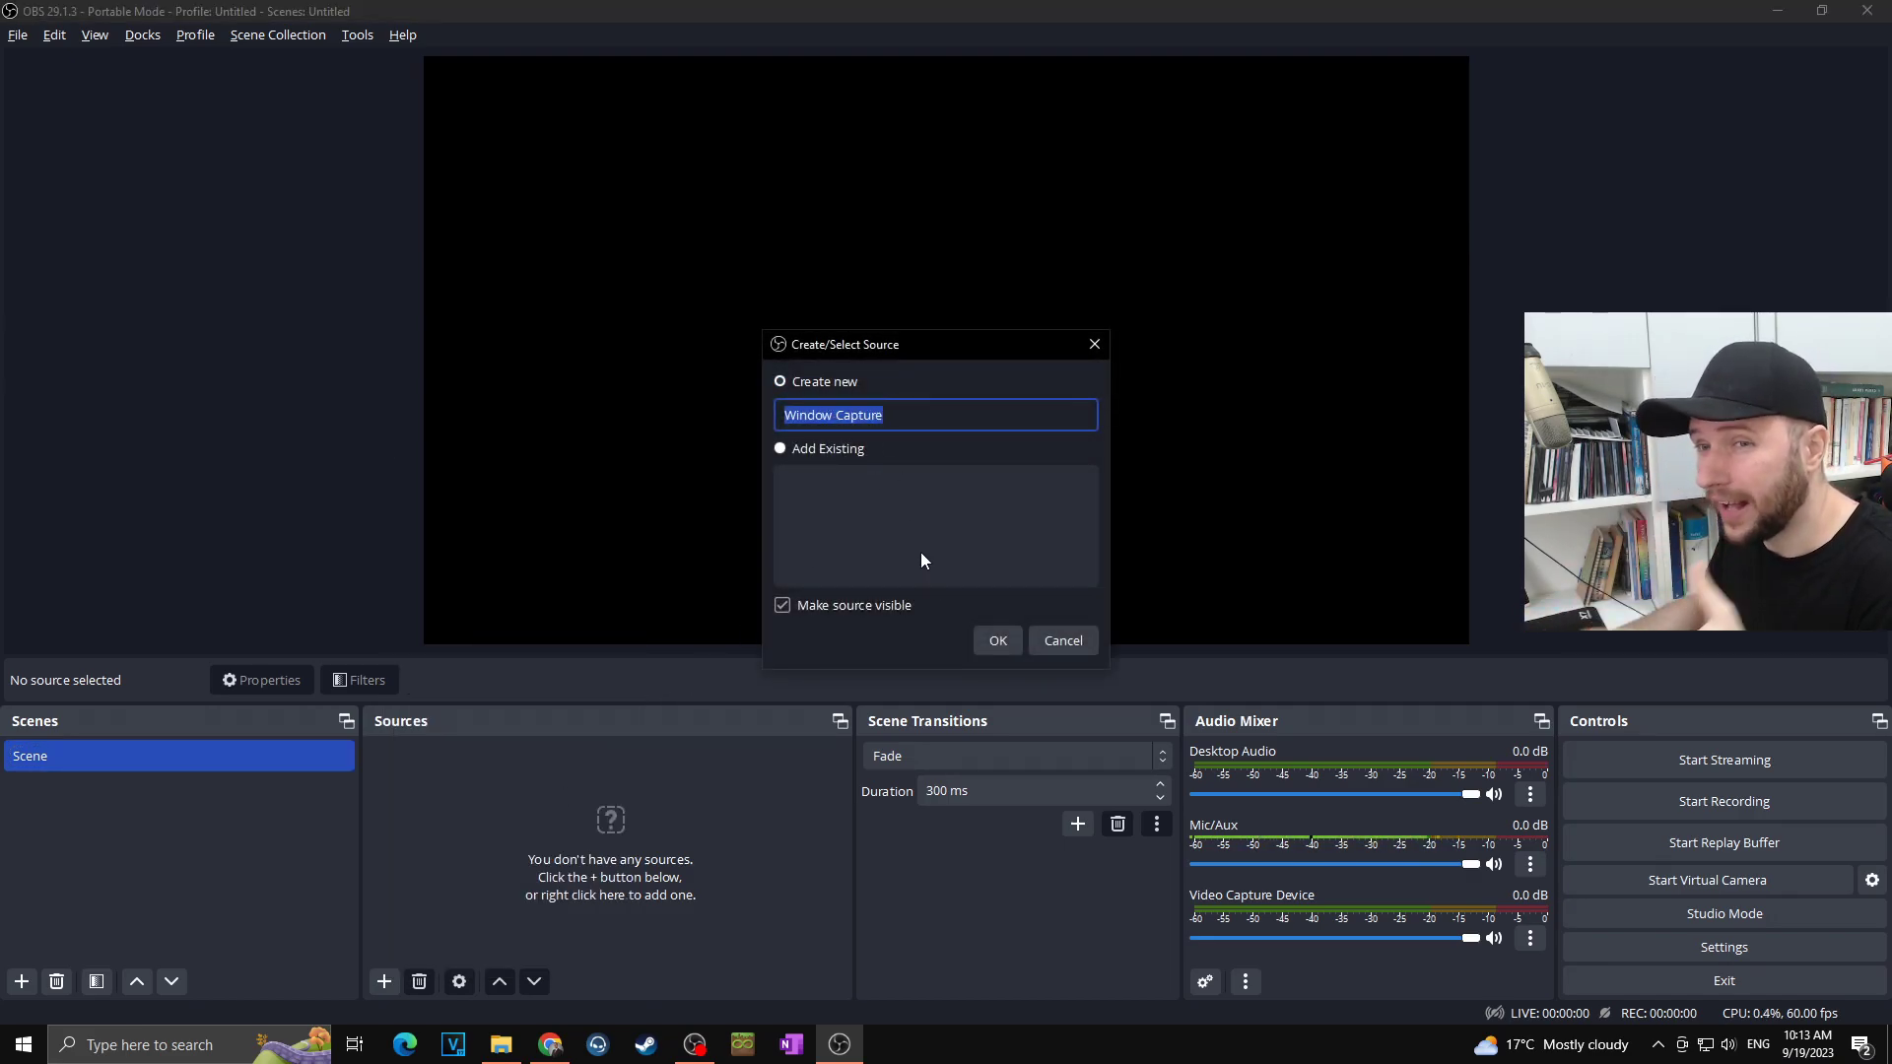
click(994, 641)
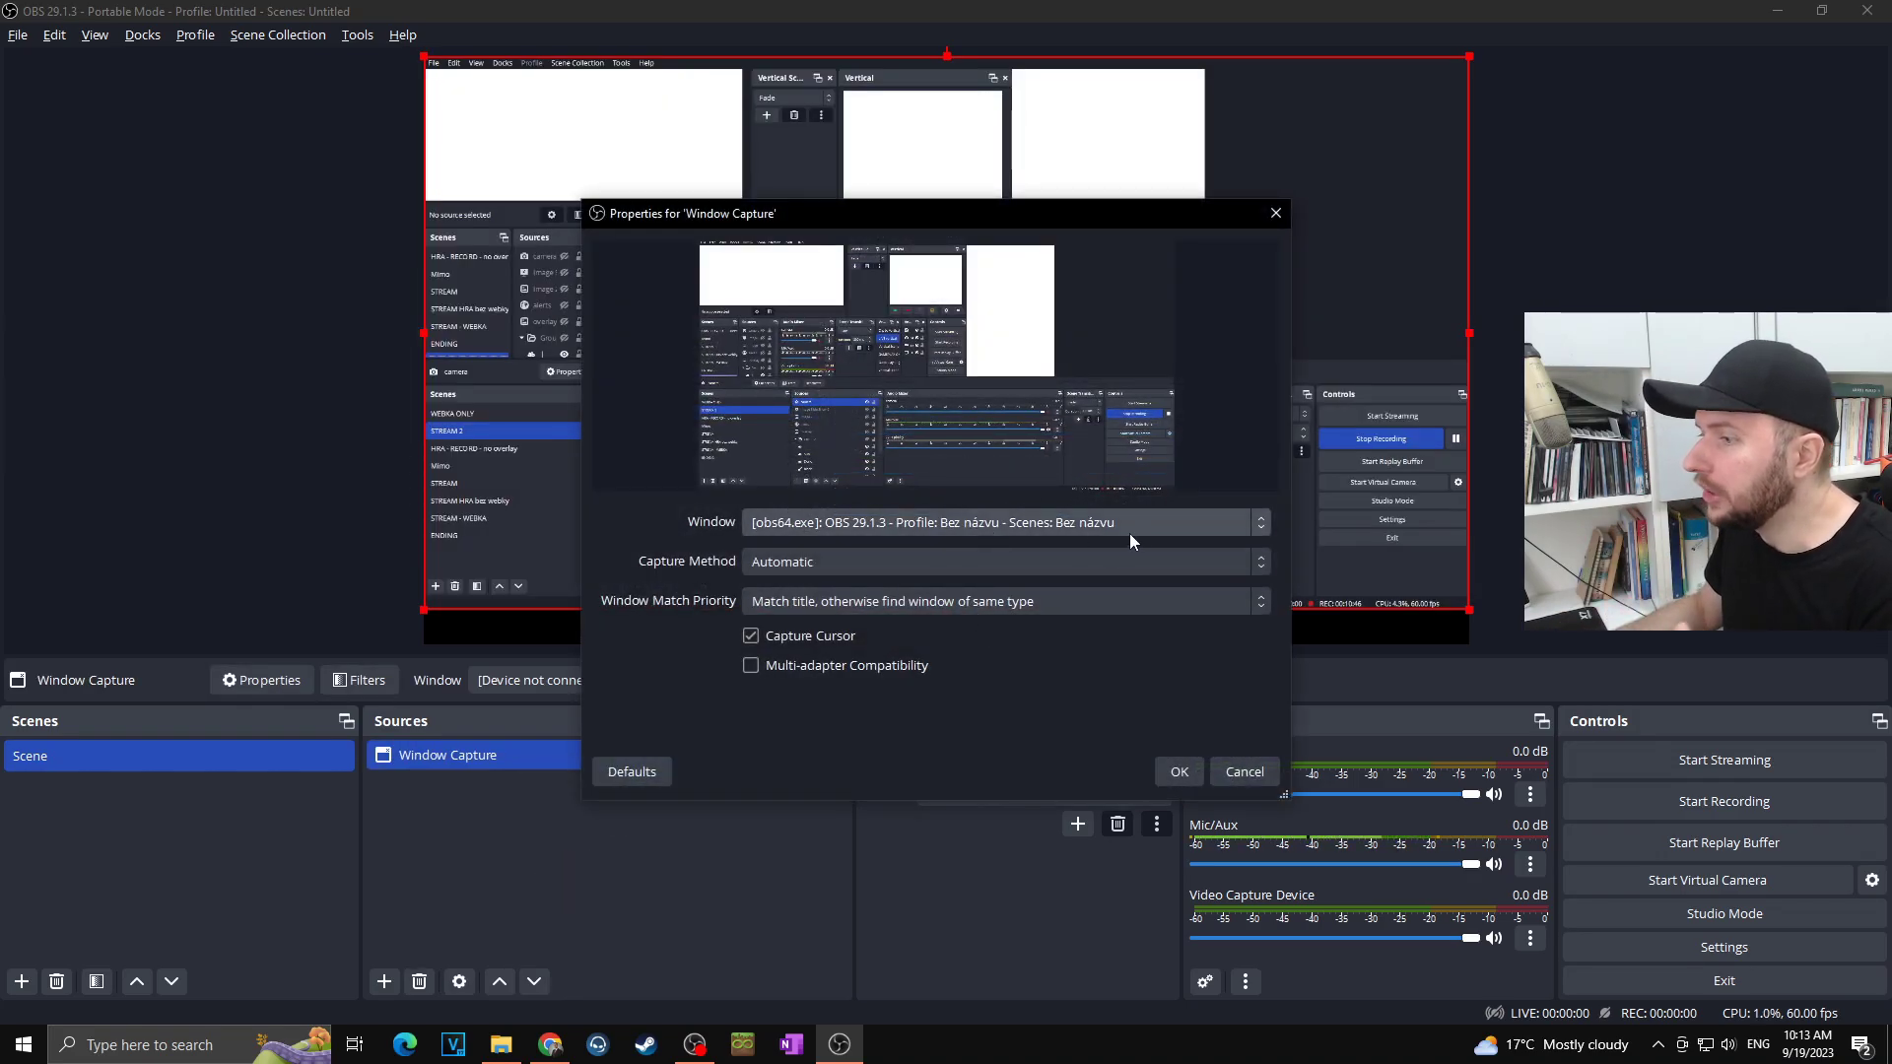
click(1232, 523)
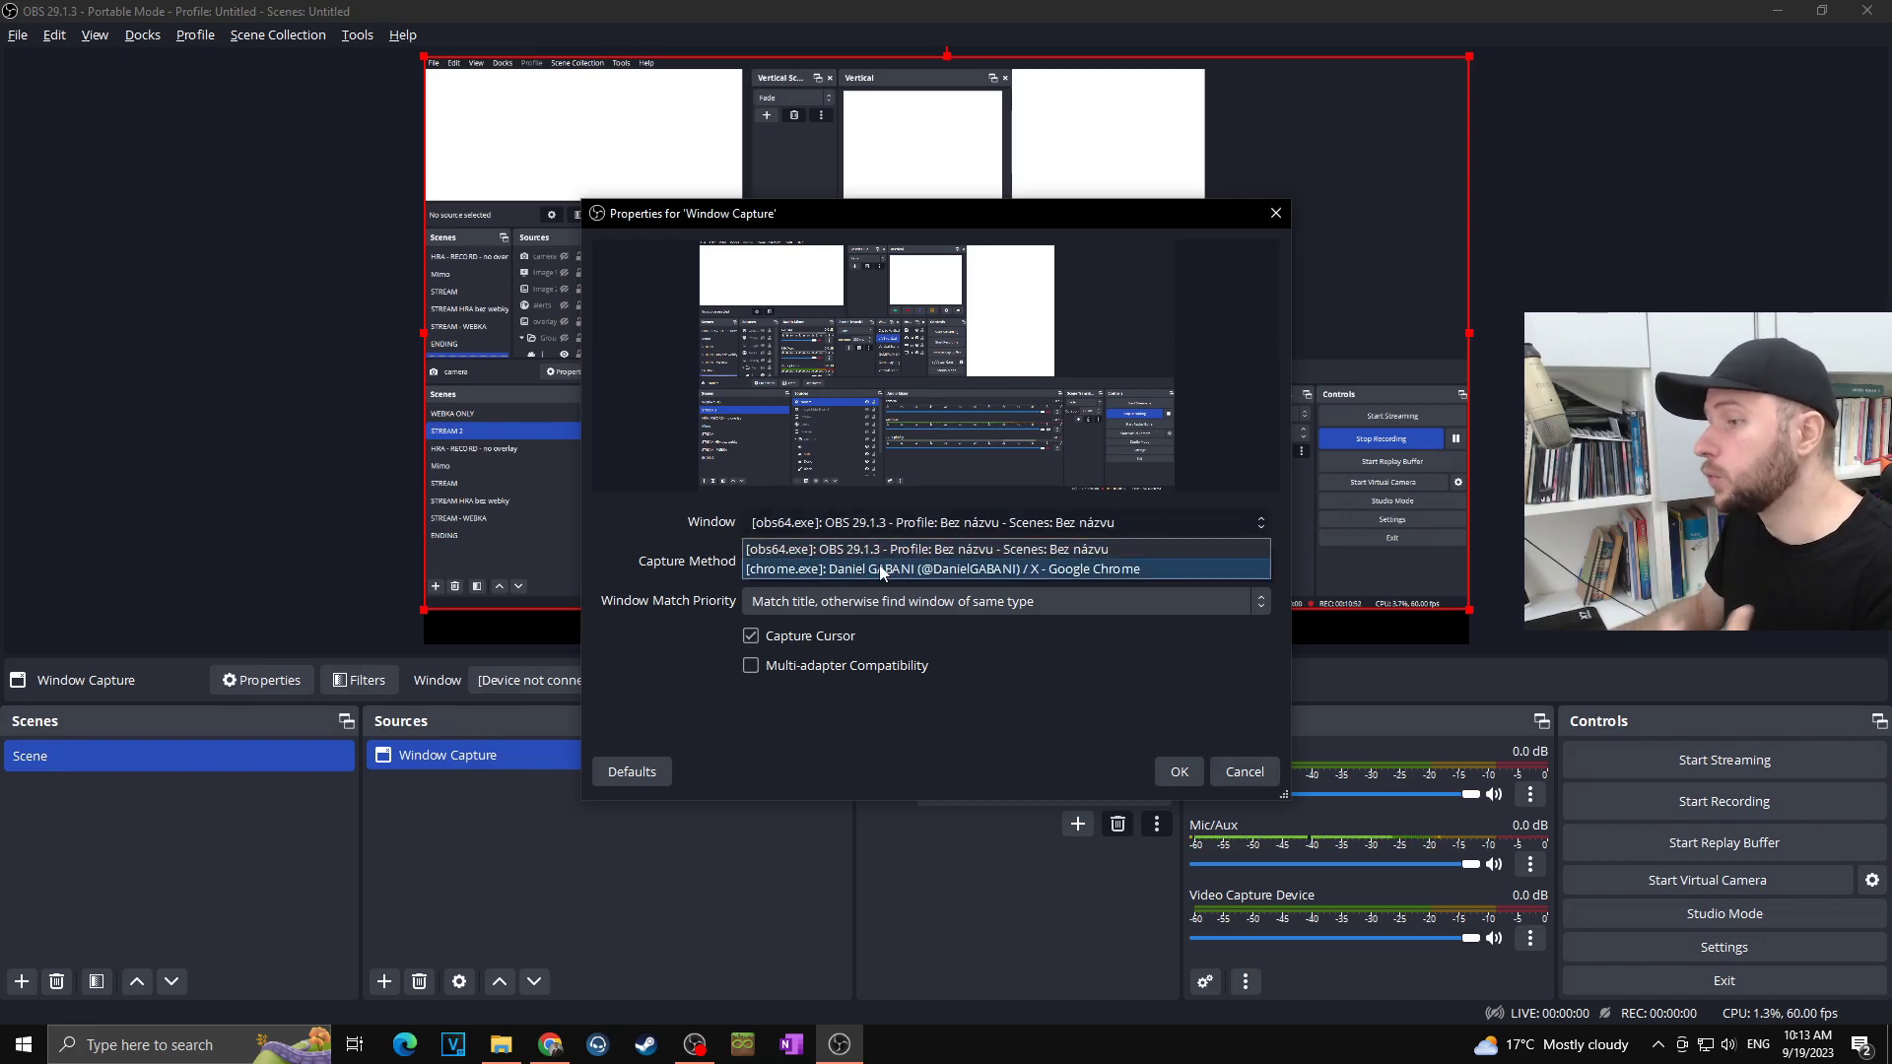
click(882, 570)
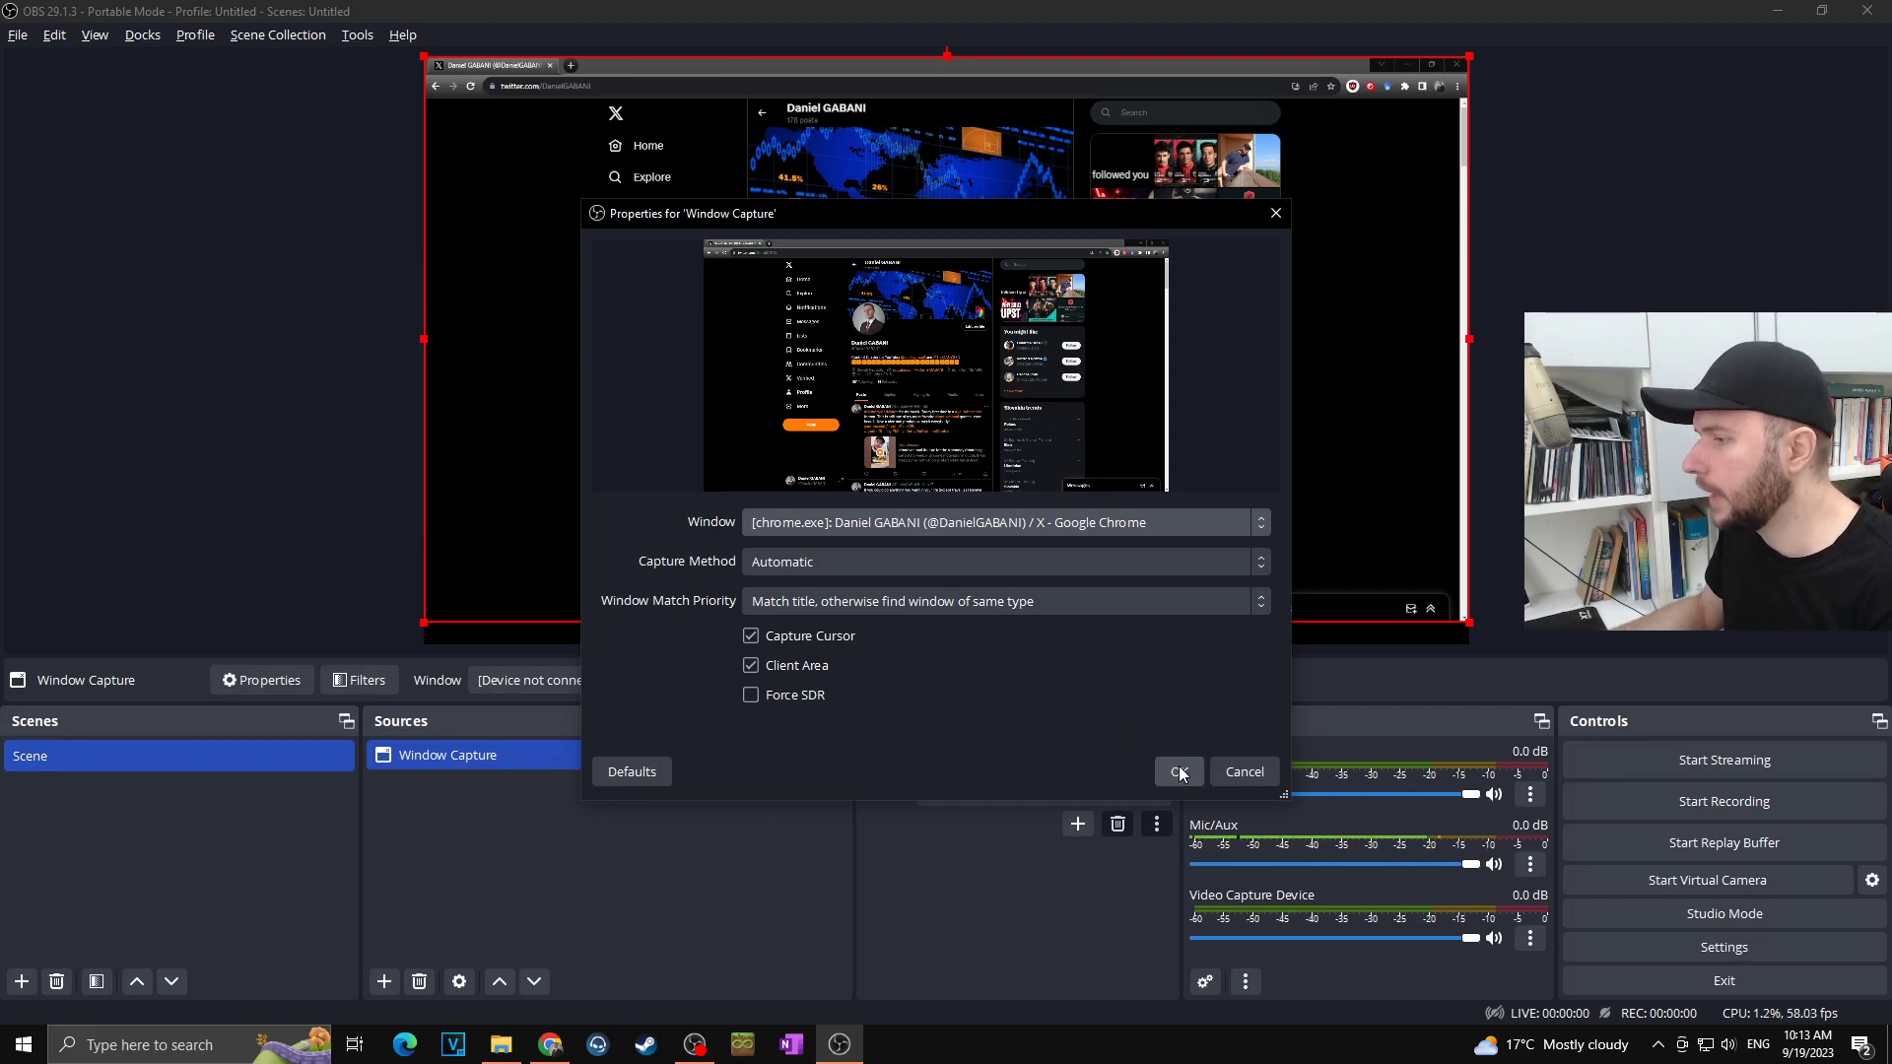
click(1179, 773)
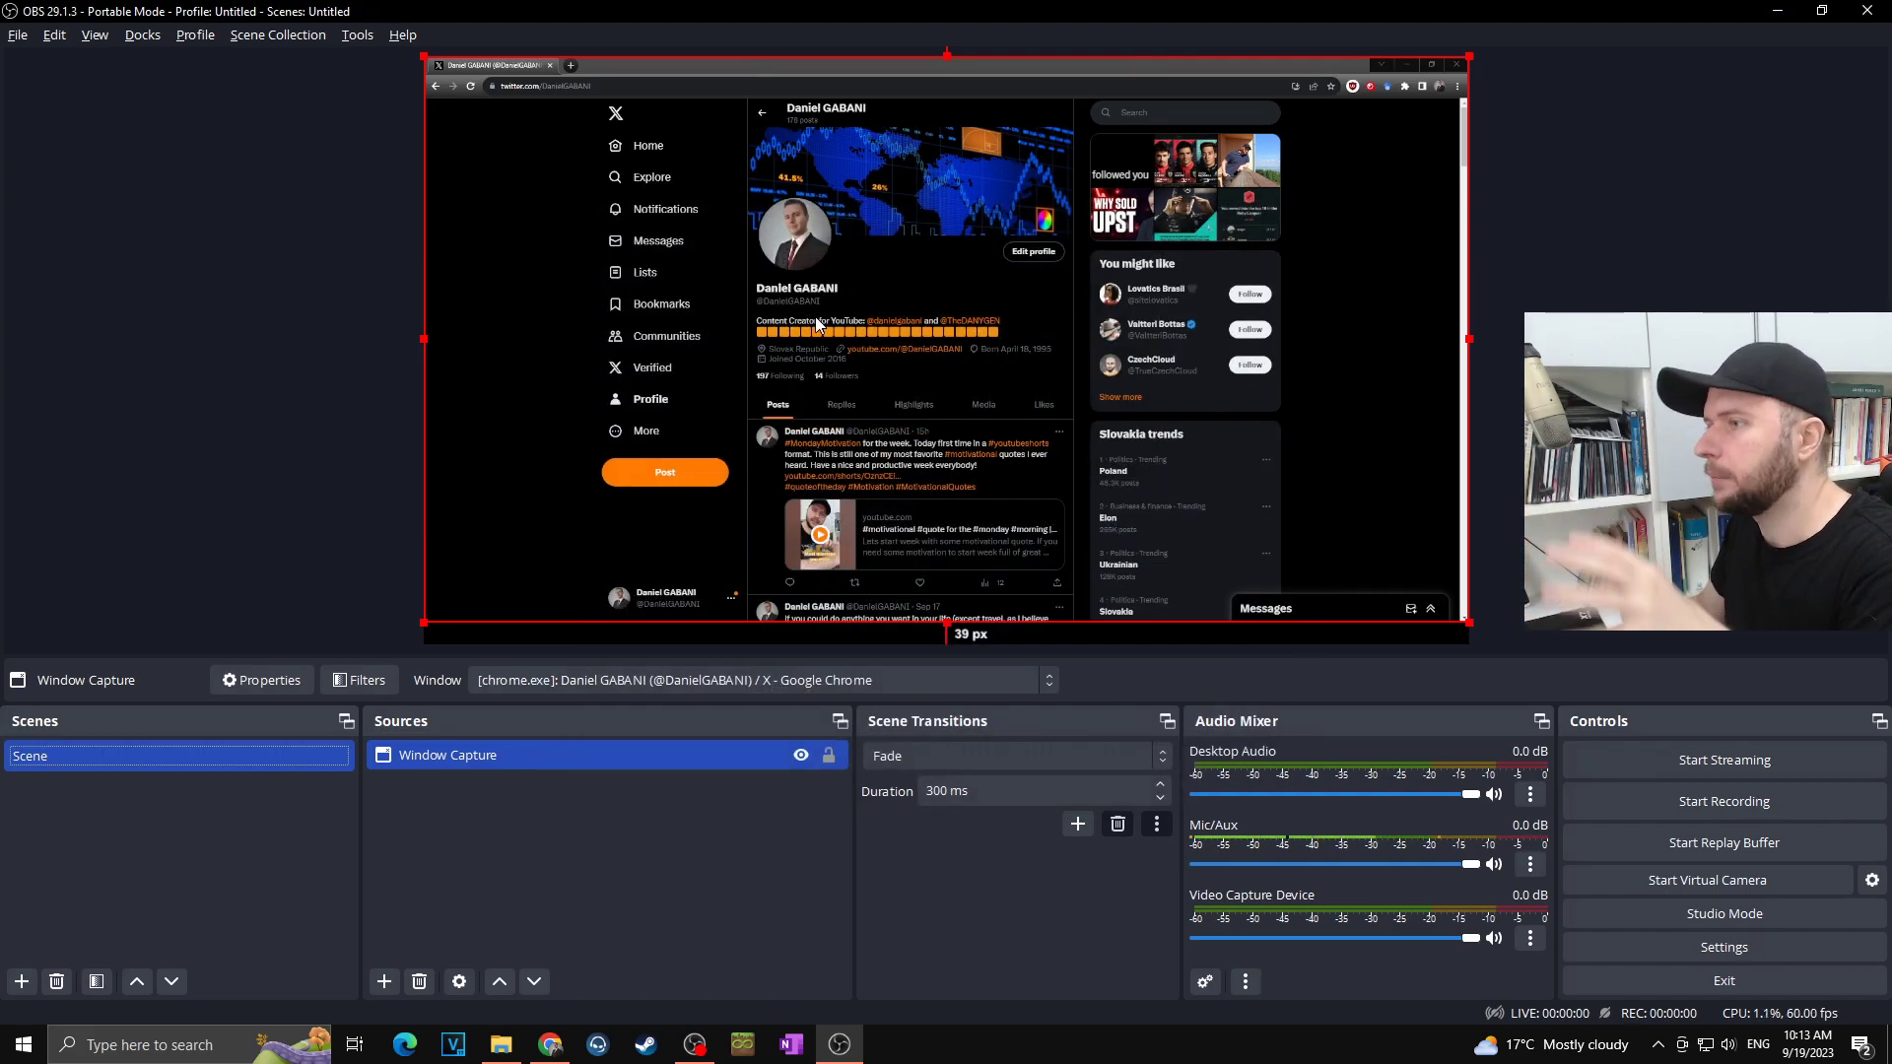
click(729, 890)
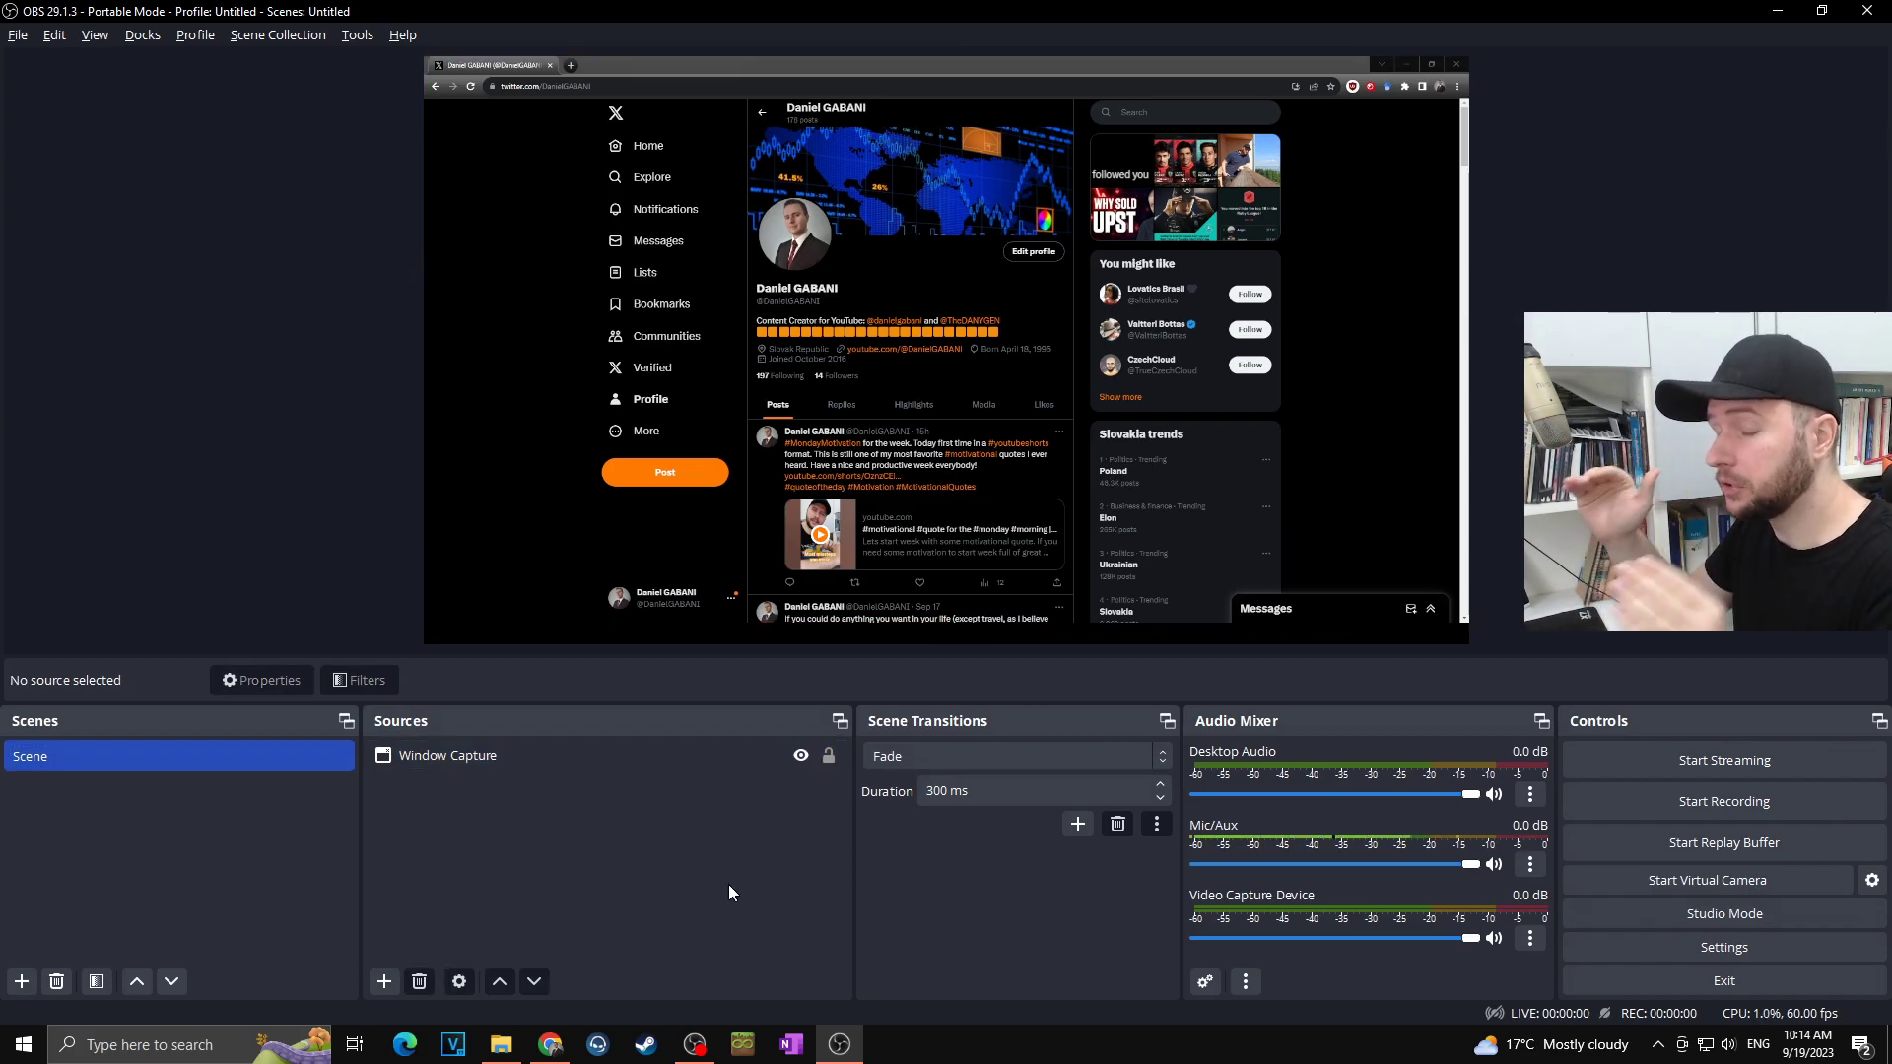
Add the existing Display Capture source to the scene.
click(384, 982)
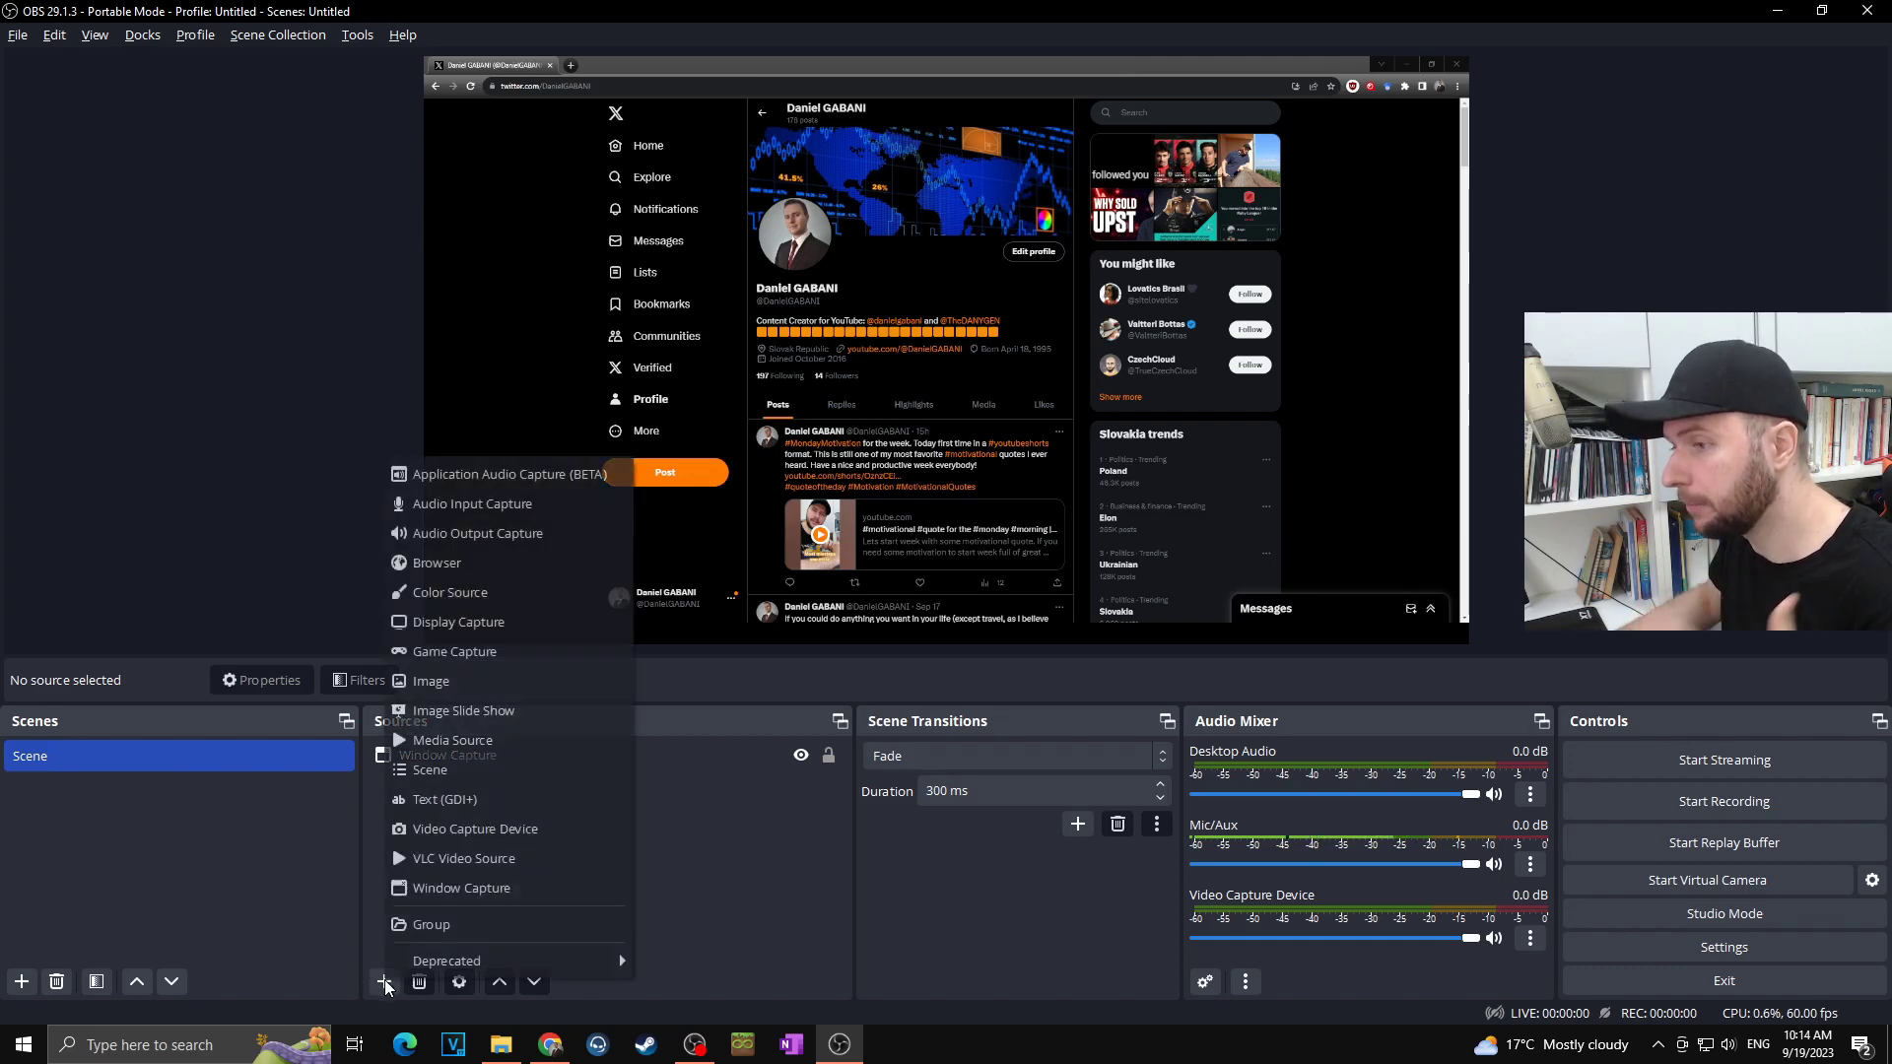
click(465, 621)
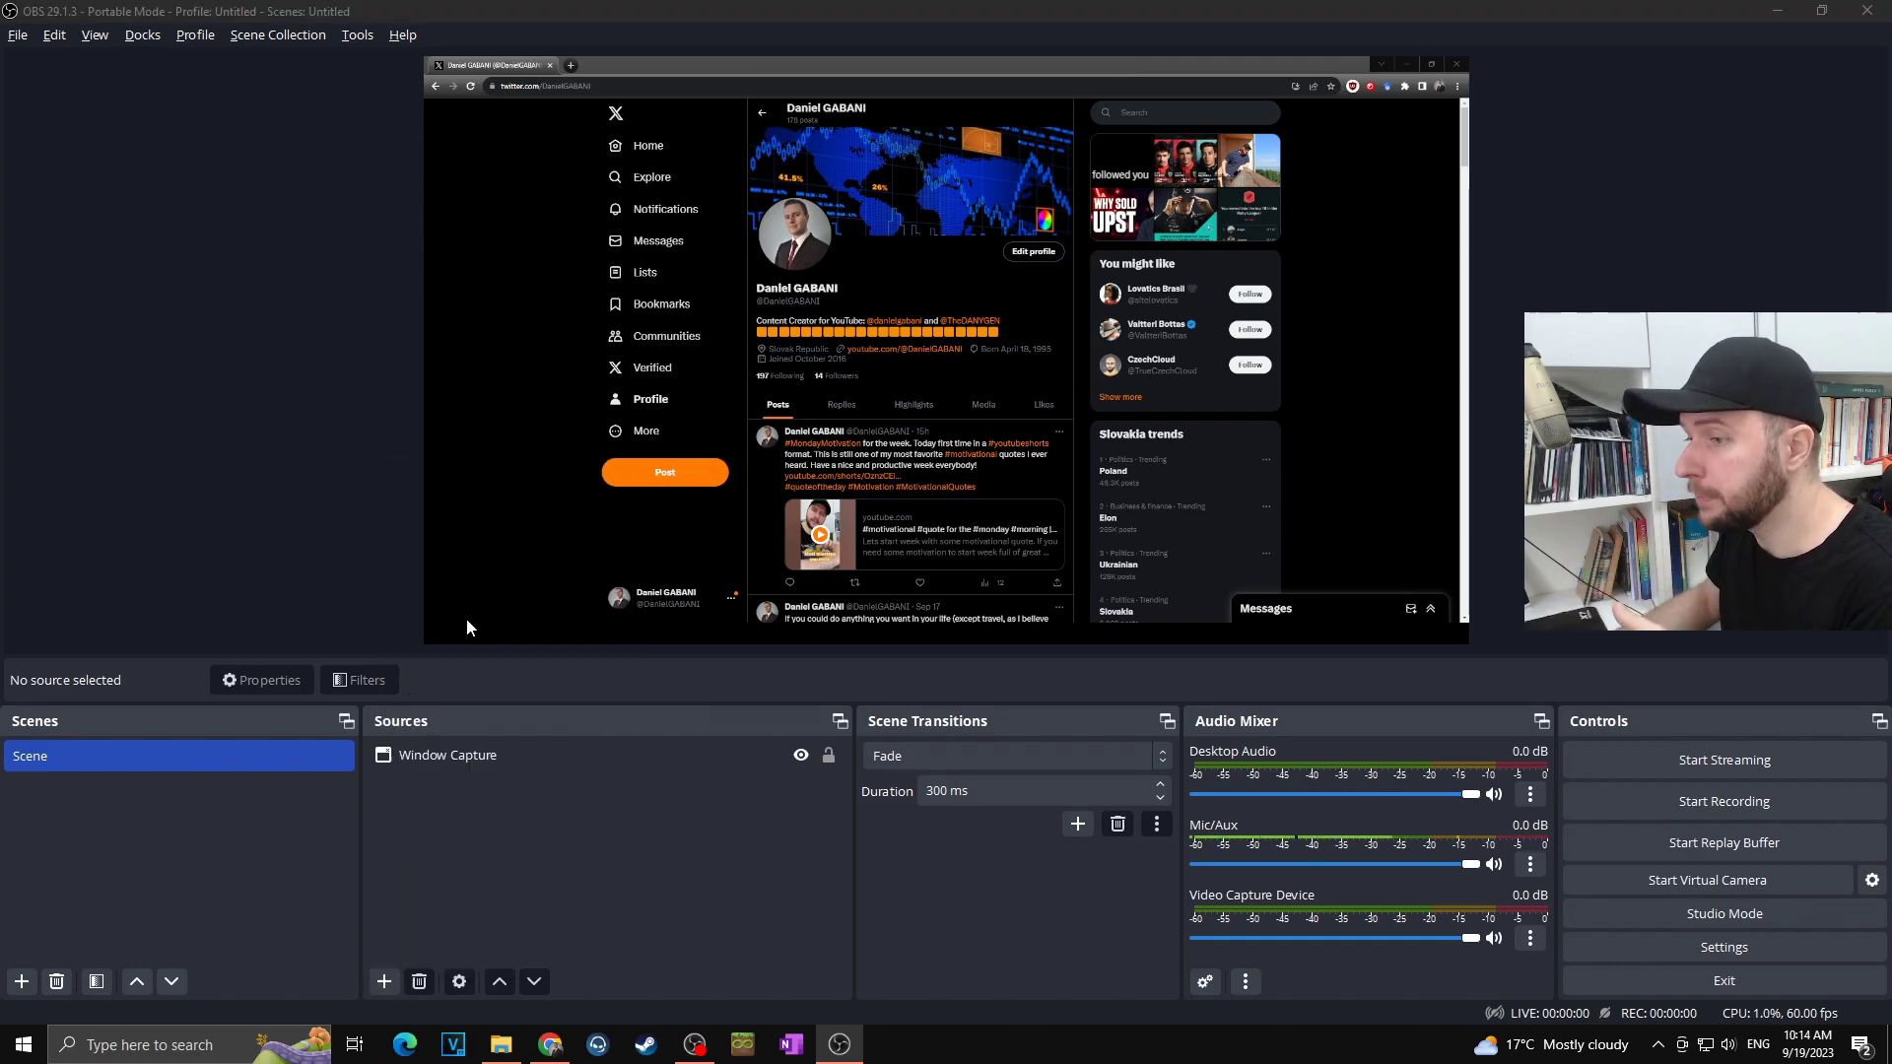
click(814, 455)
click(820, 487)
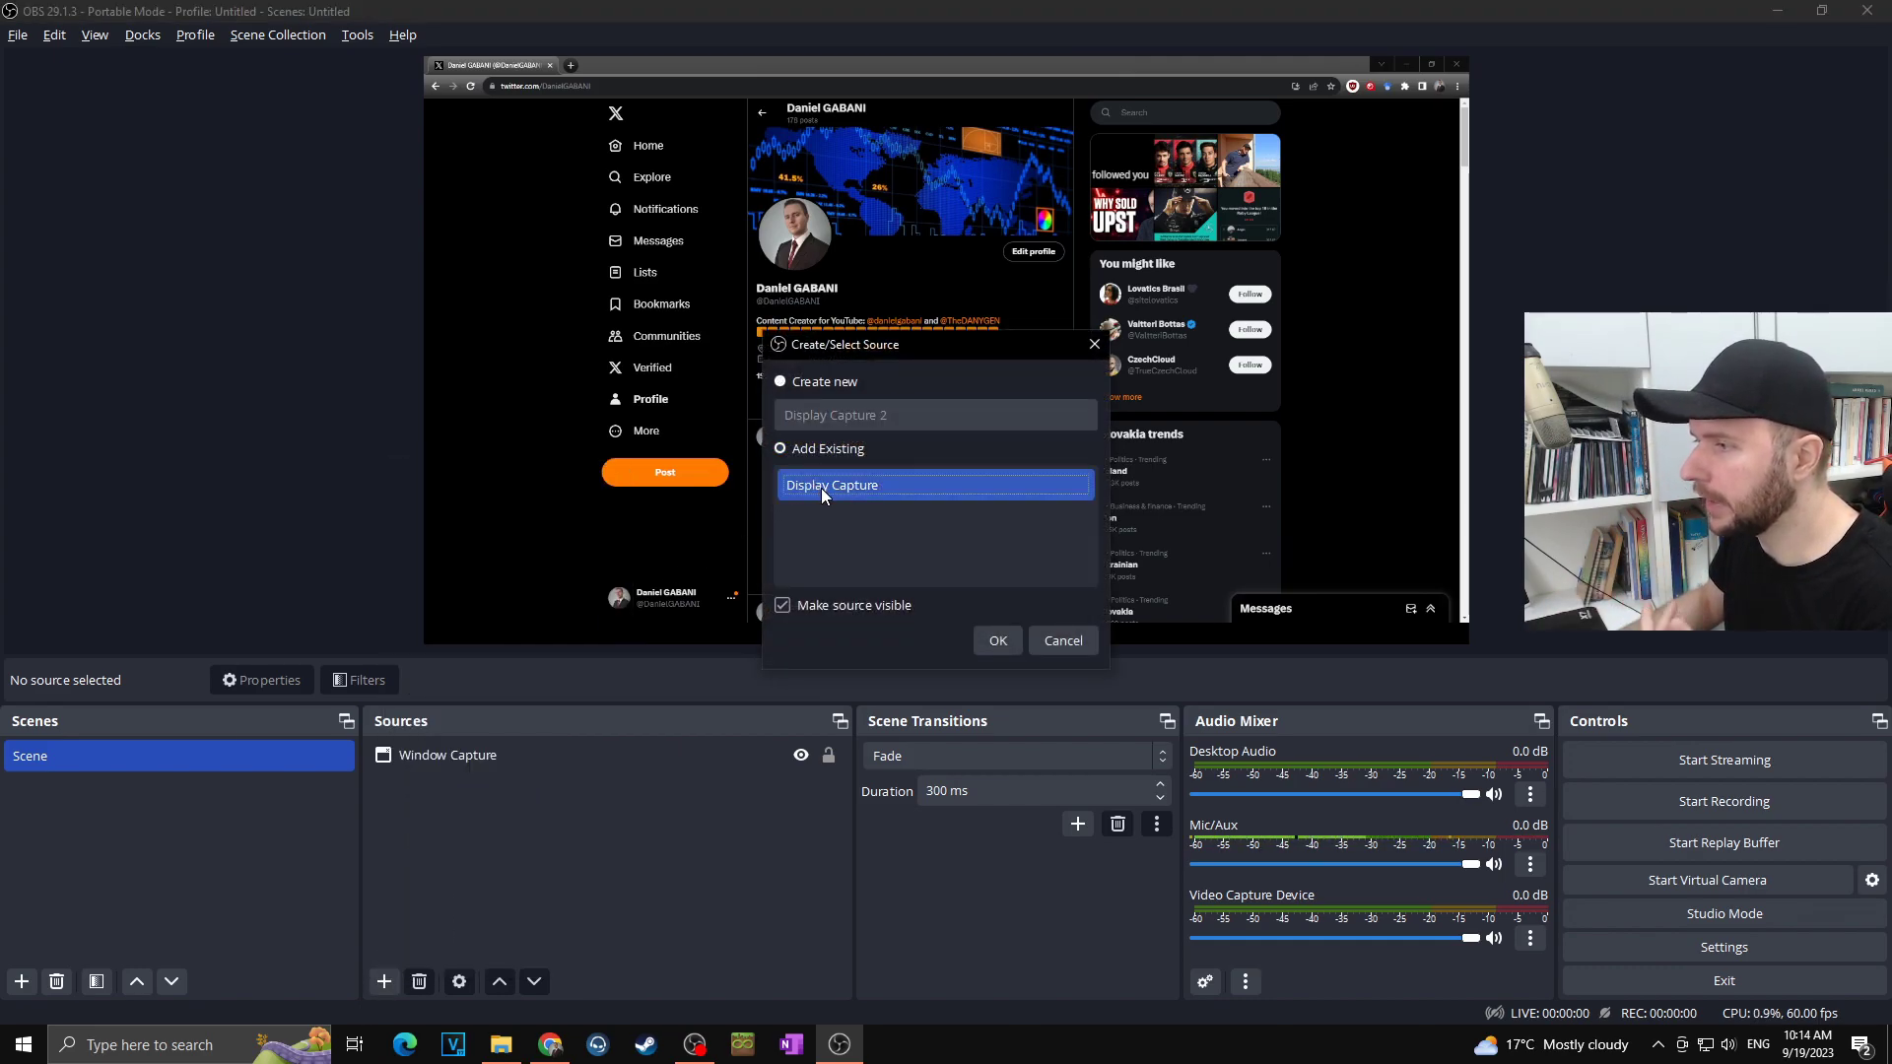
click(998, 640)
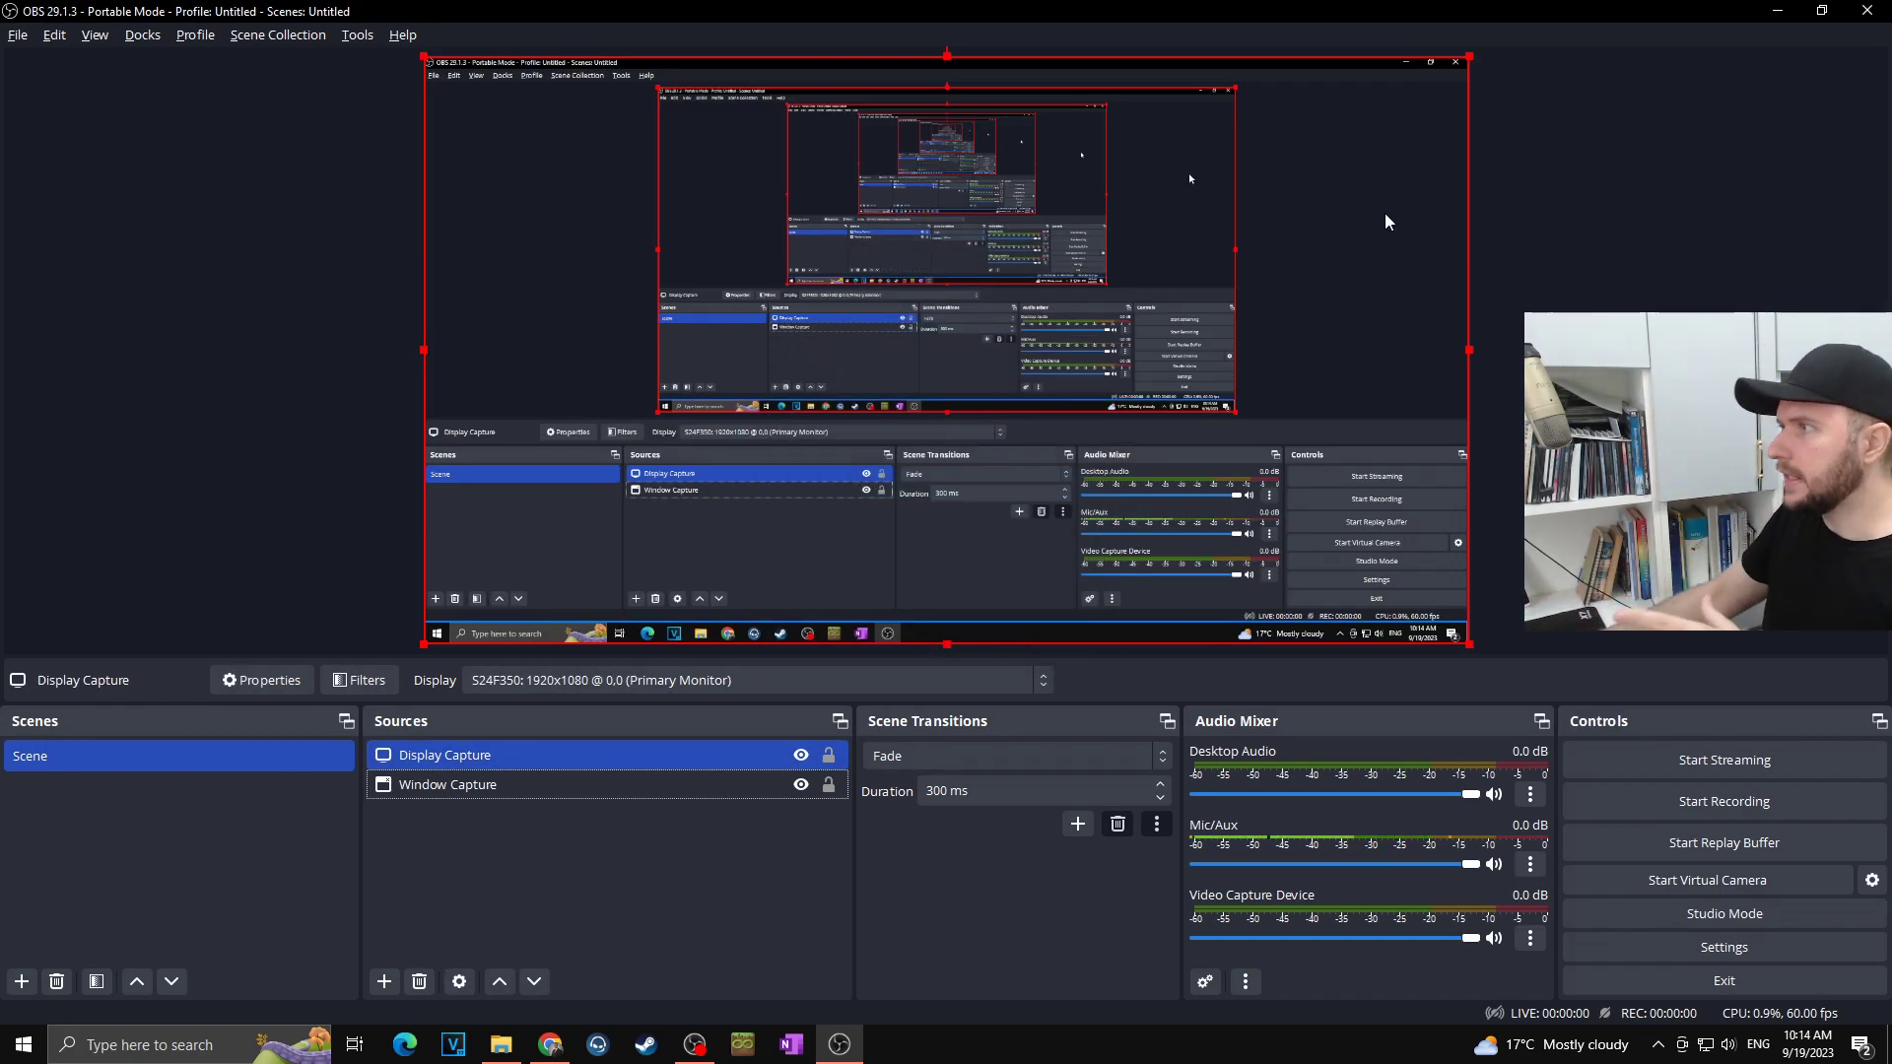
Check the display capture with the OBS window restored and maximized again, and move Window Capture above Display Capture in the source order.
drag(1500, 10, 1198, 205)
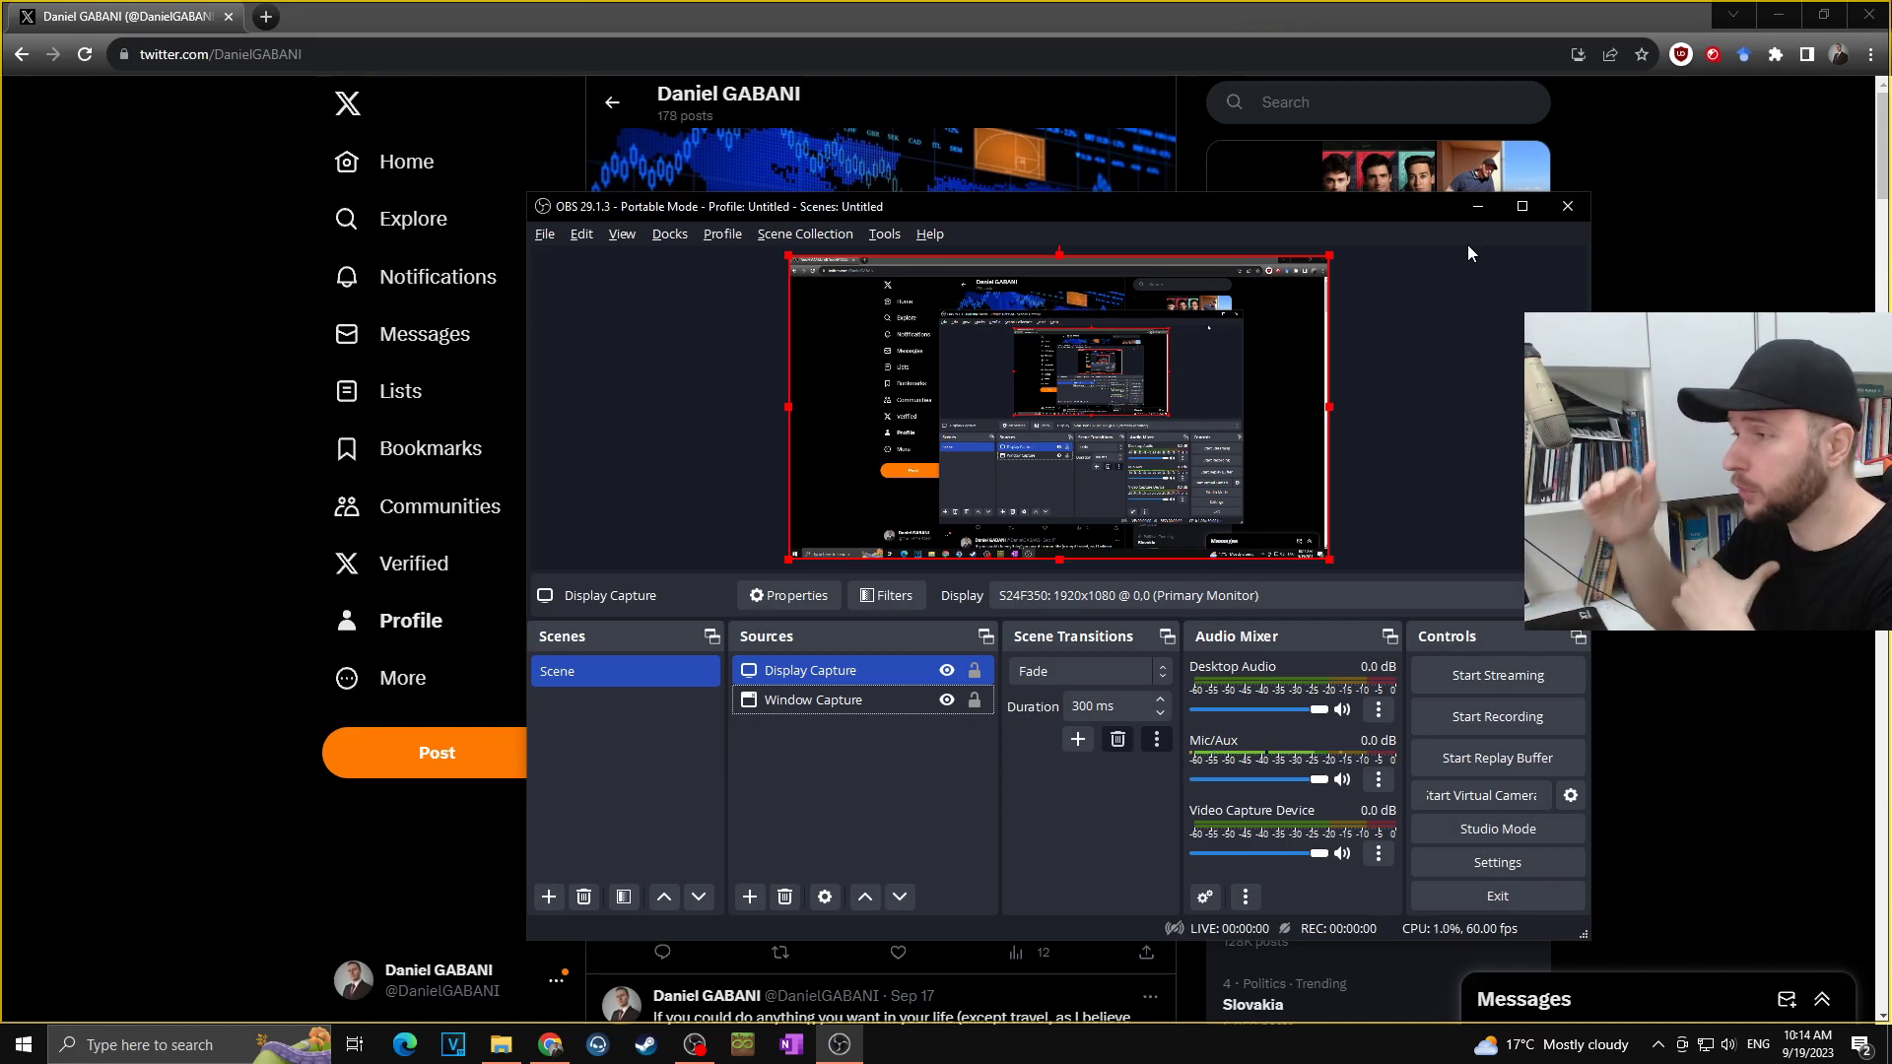
click(1523, 206)
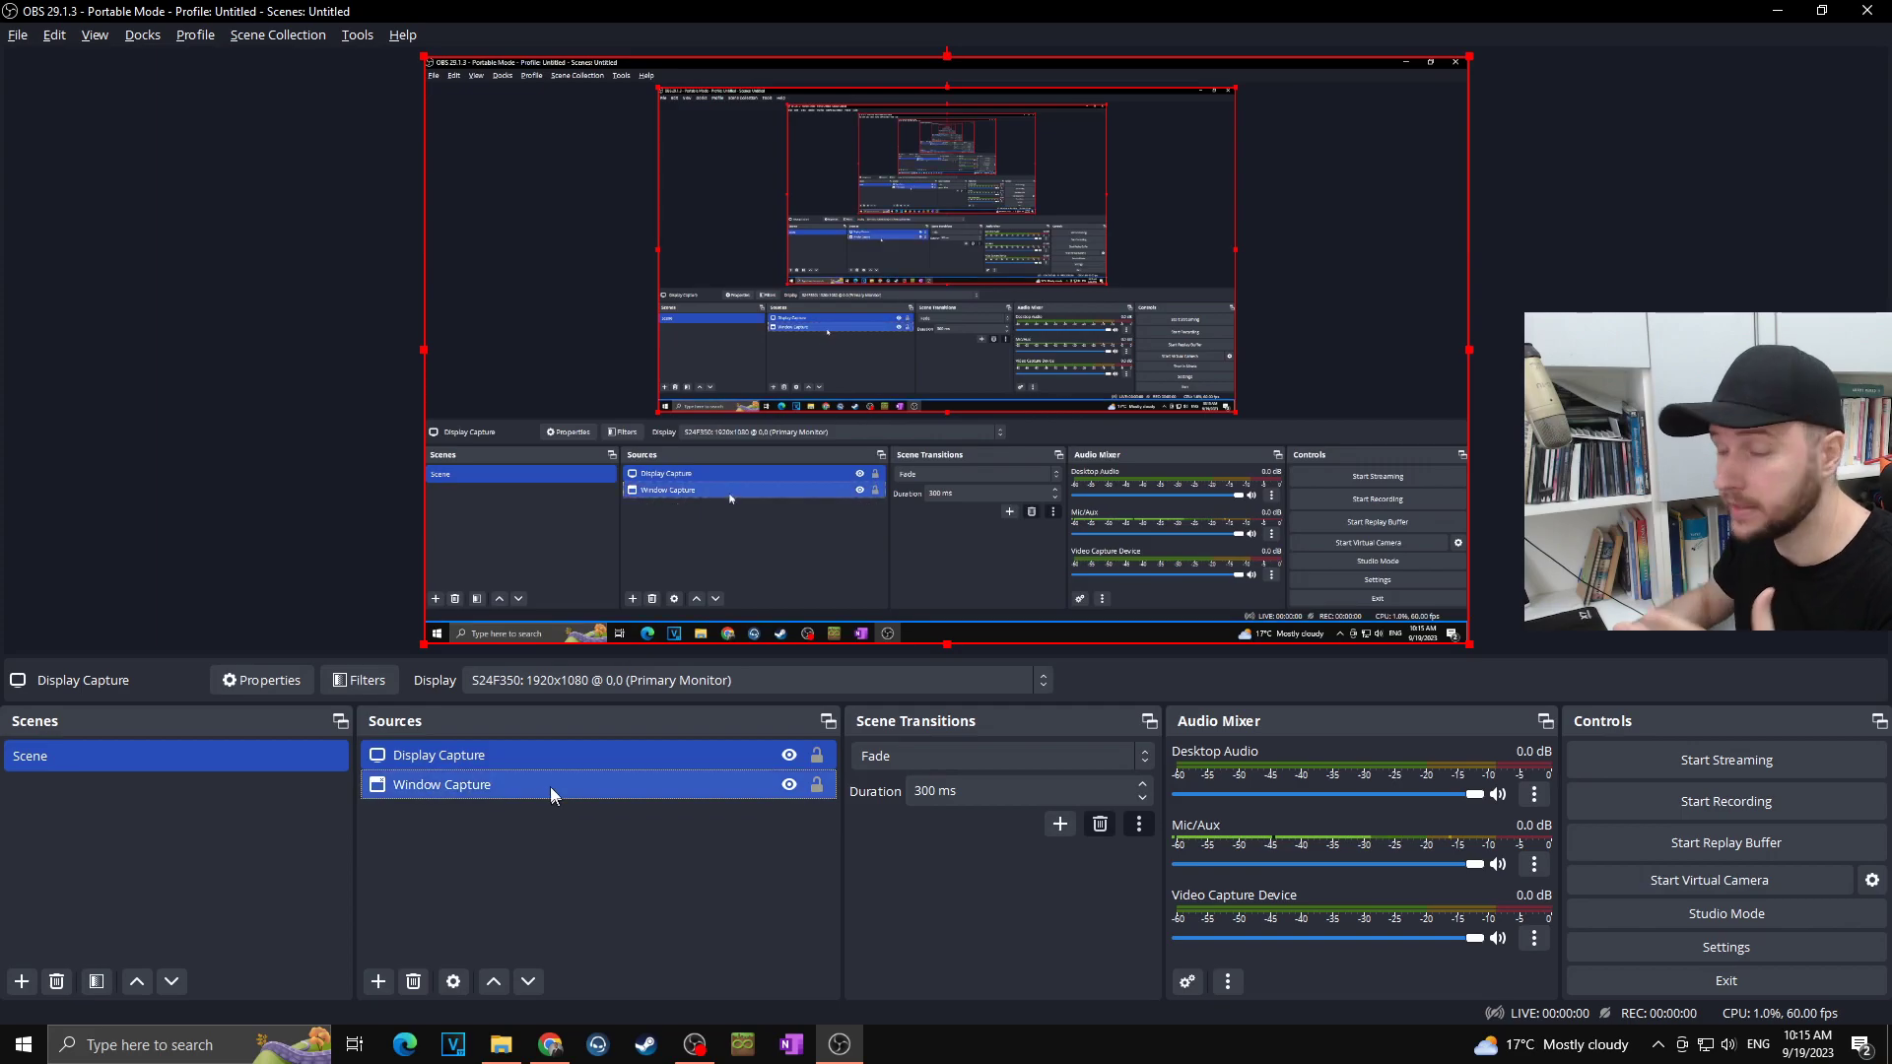
click(530, 765)
drag(524, 788, 512, 751)
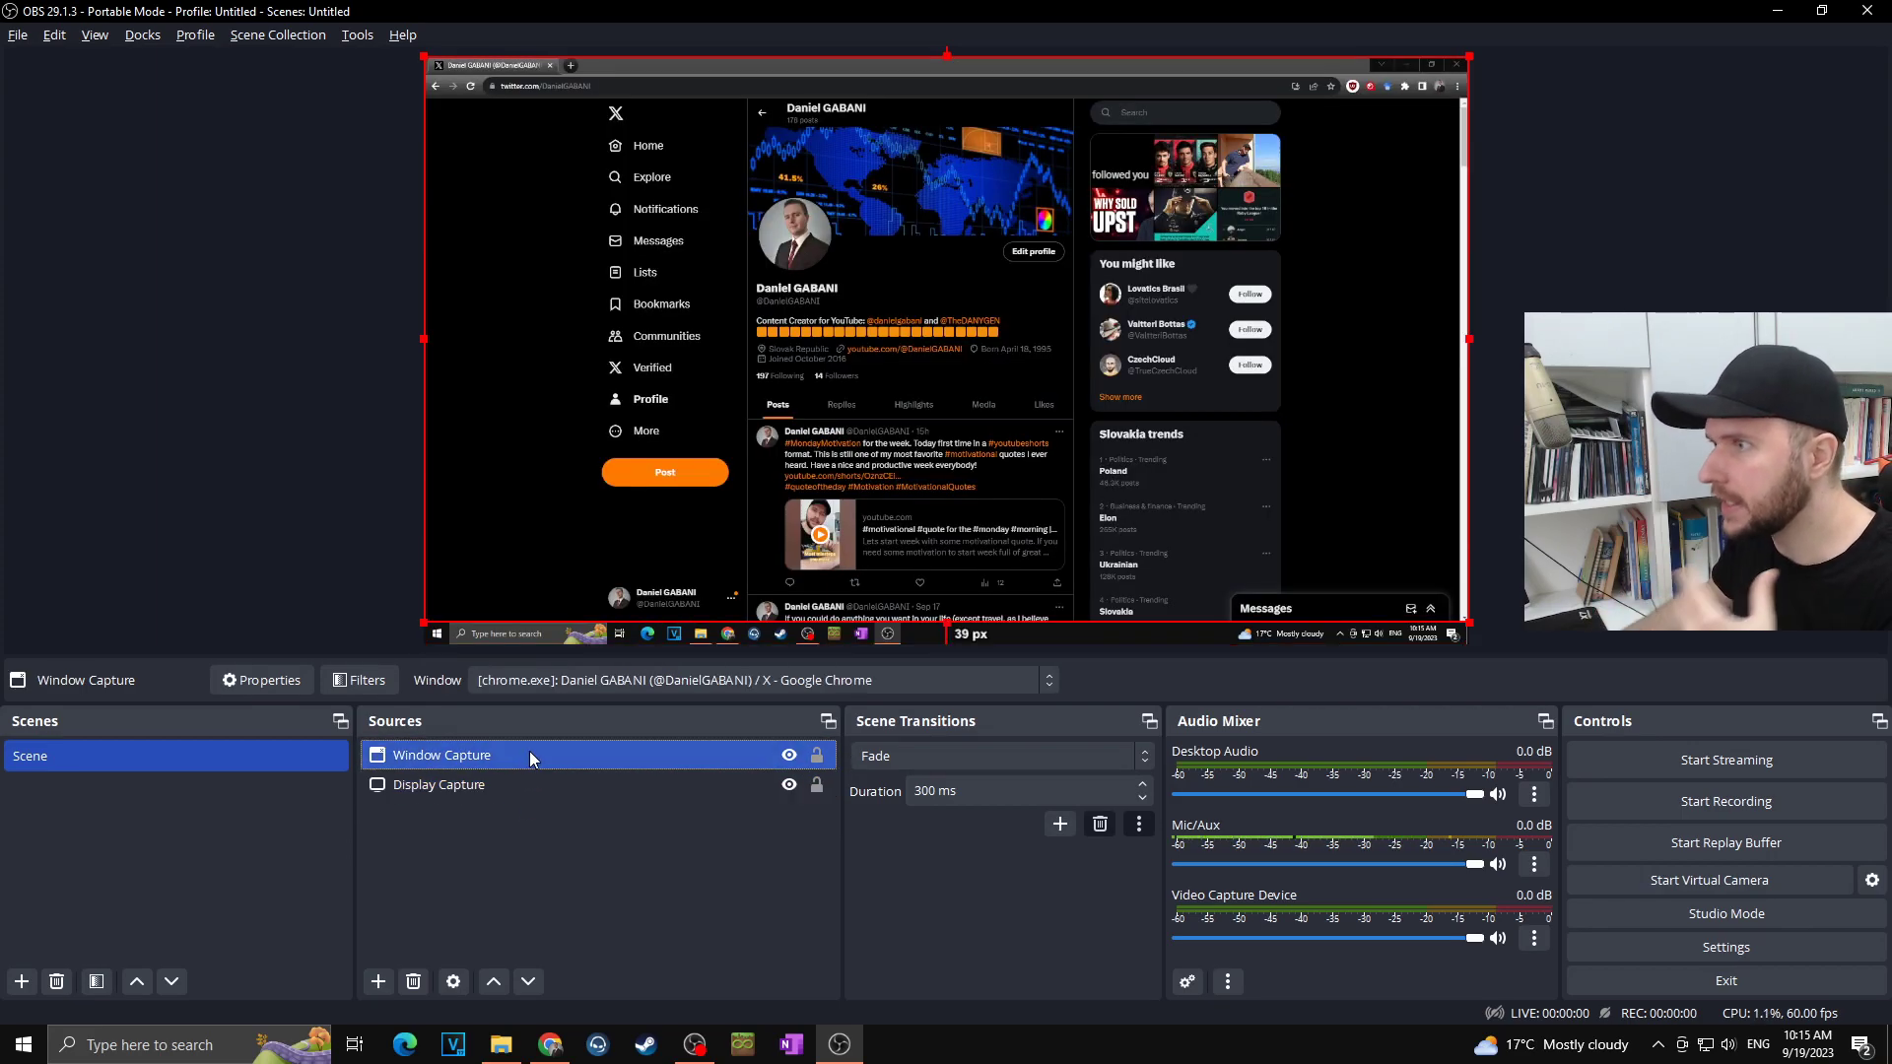
Add a new Game Capture source to the scene, keeping the mode that captures any fullscreen application.
click(378, 981)
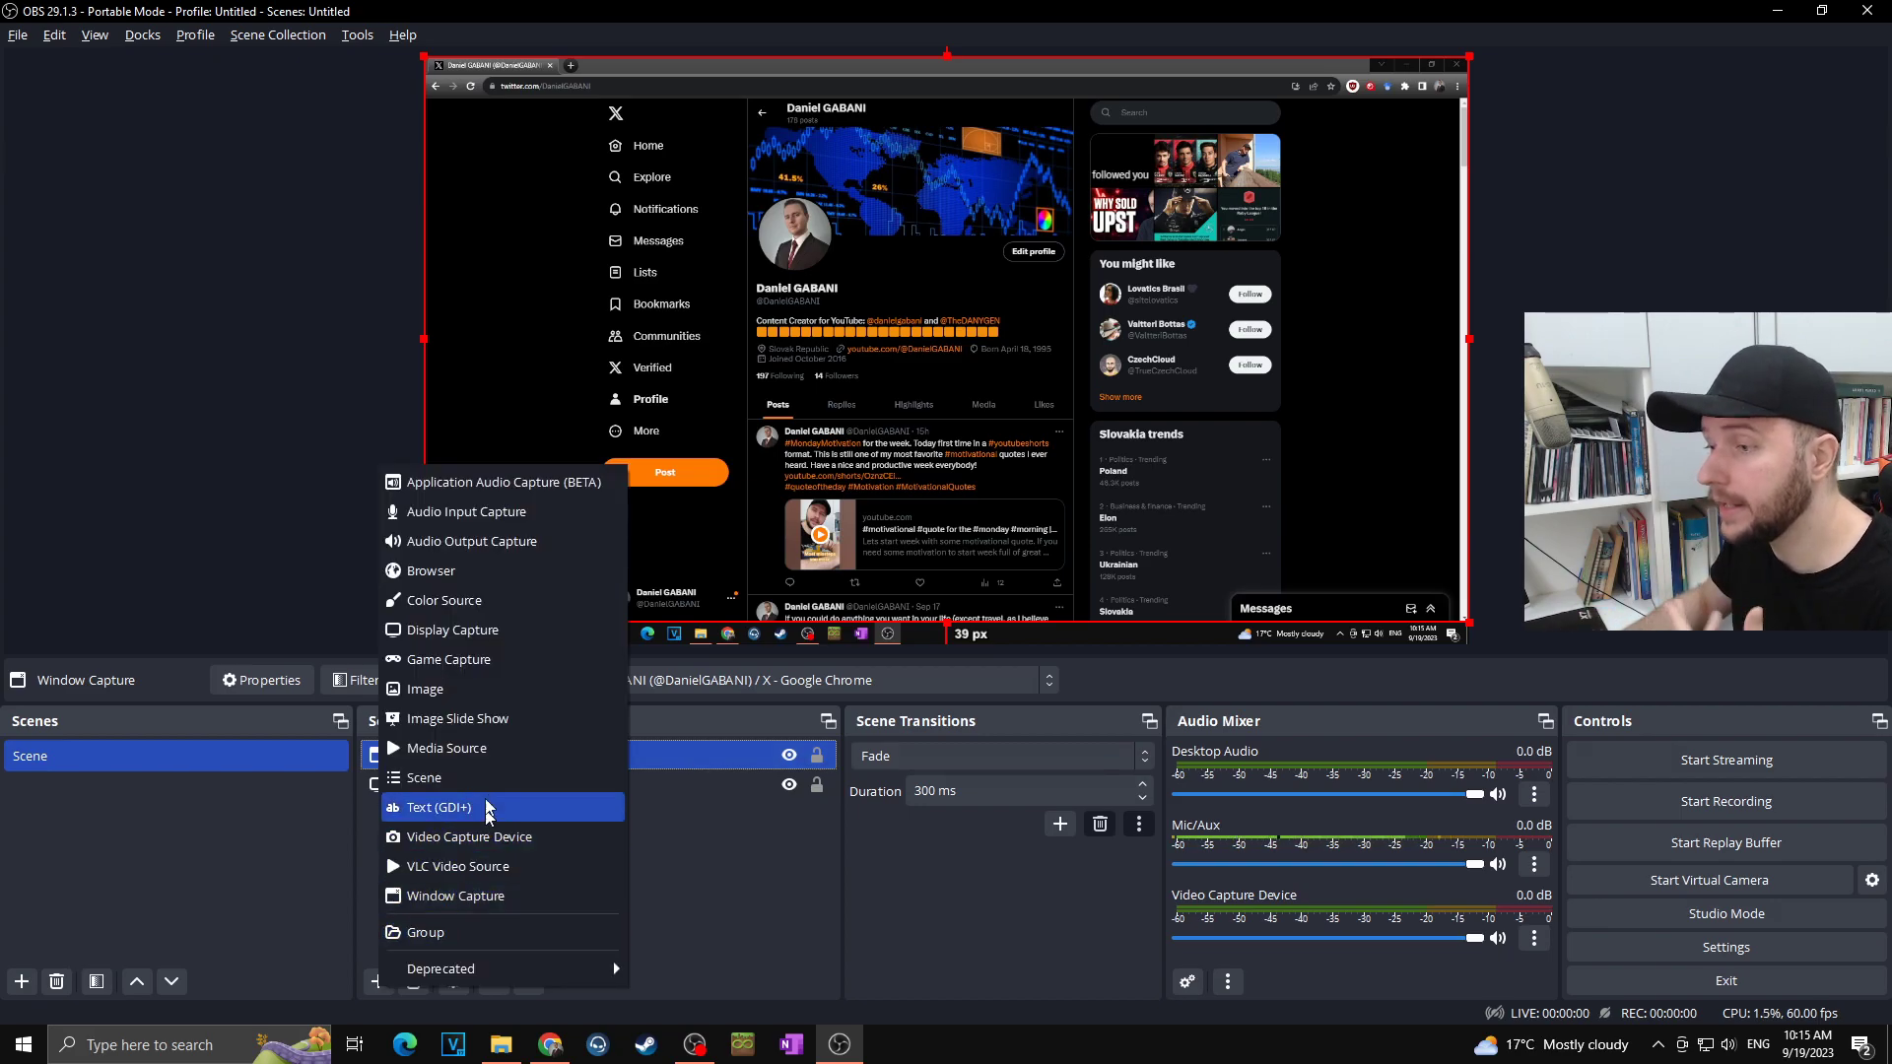
click(469, 660)
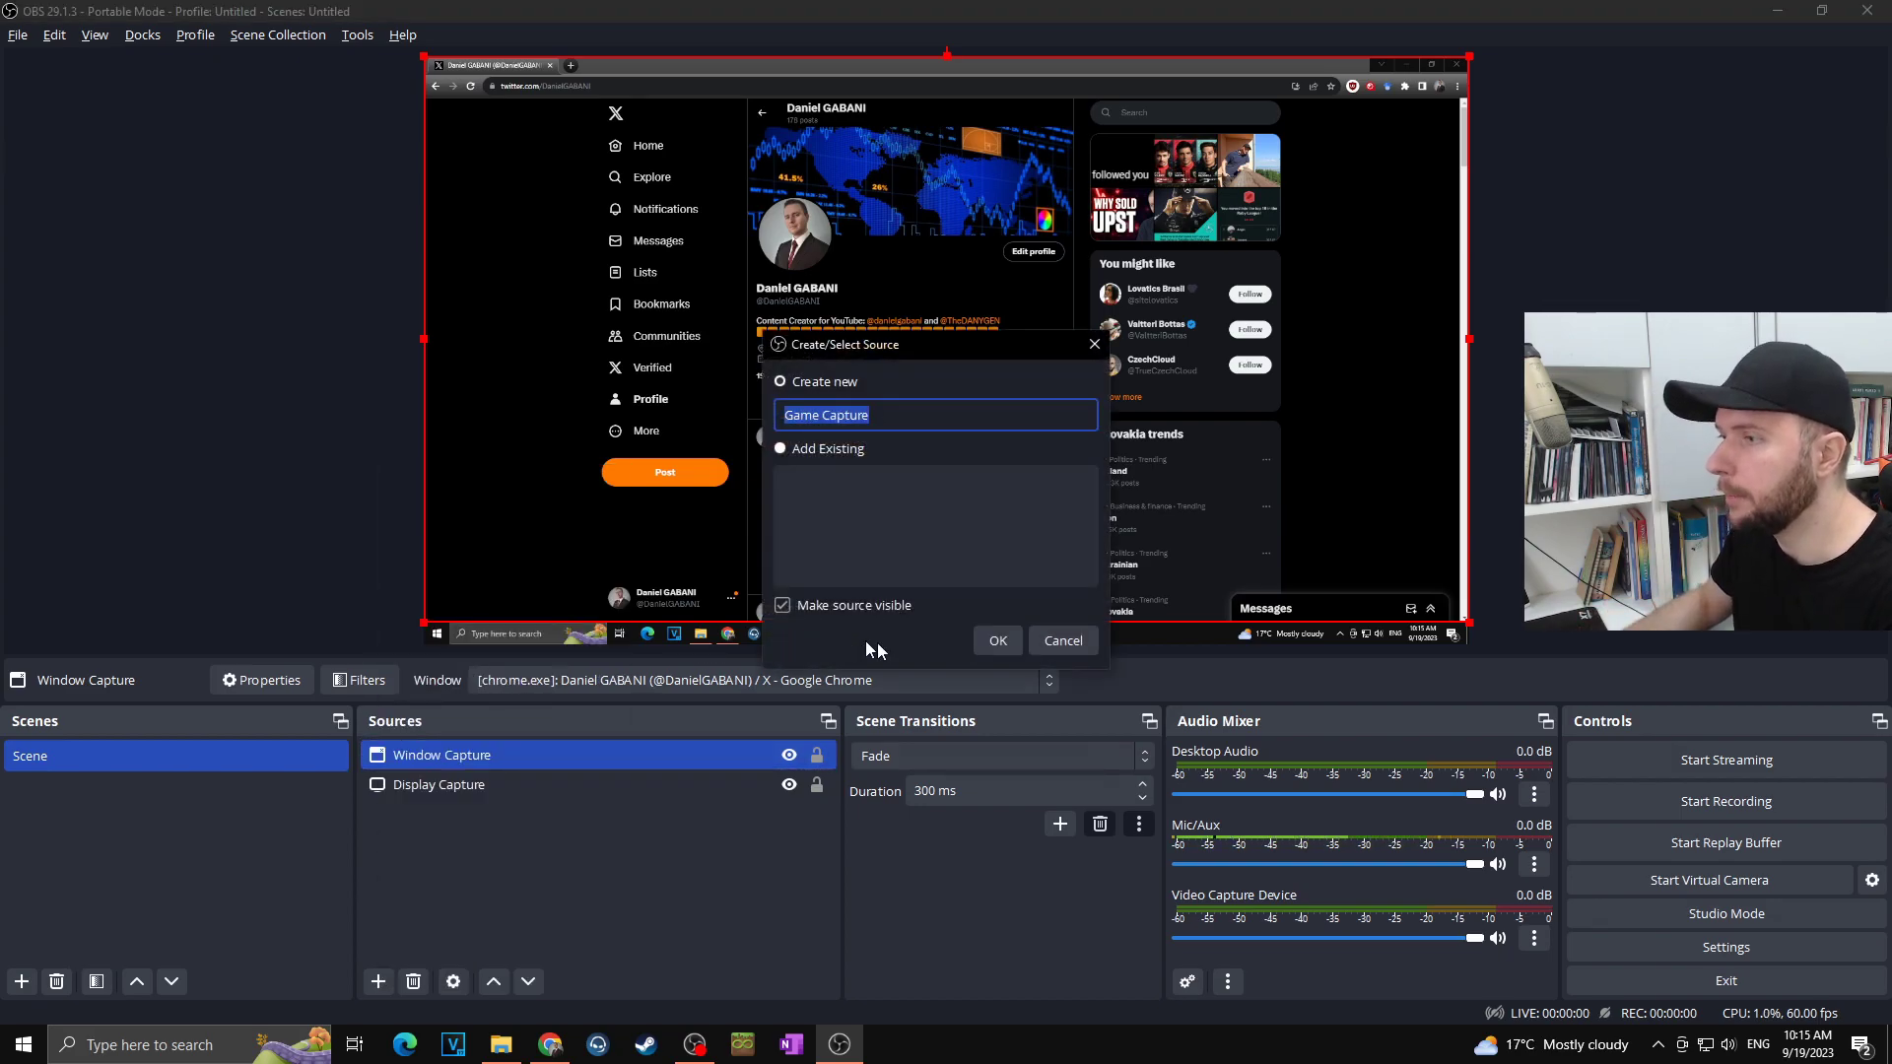
click(995, 641)
click(1173, 766)
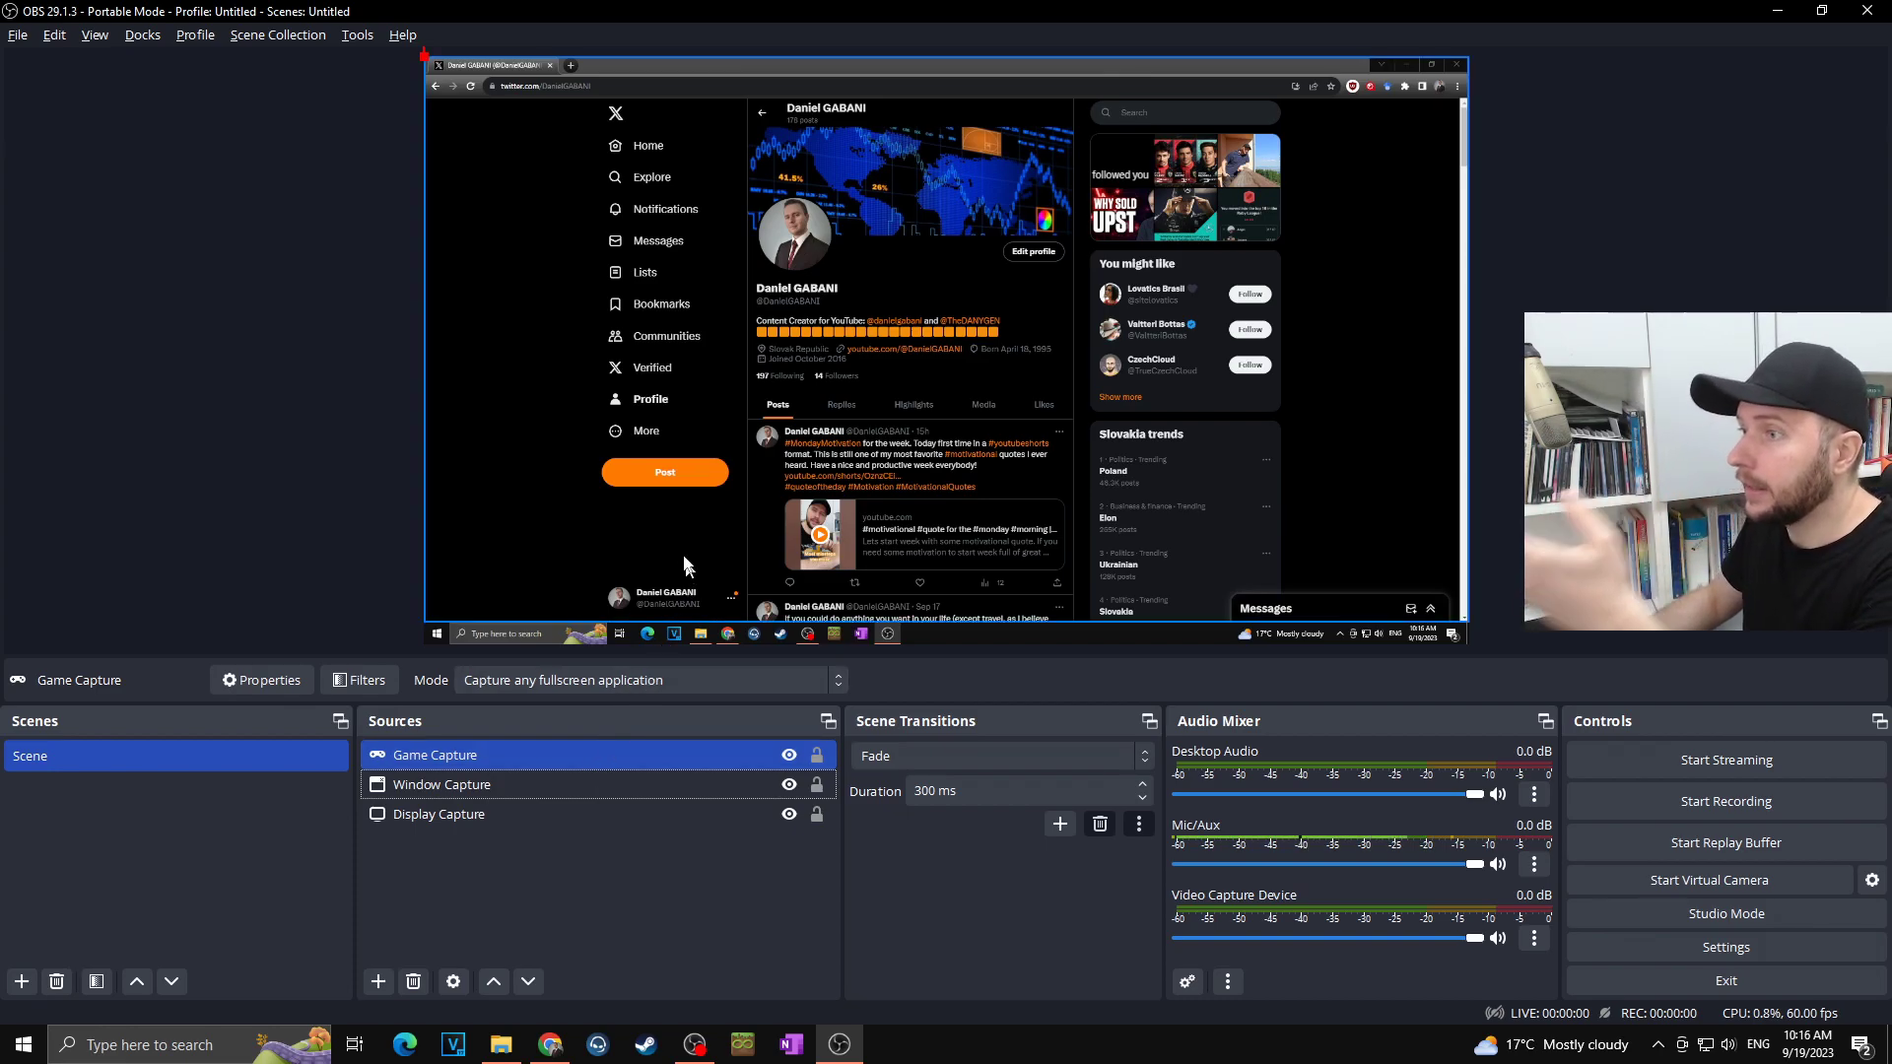
ctrl+click(487, 795)
ctrl+click(487, 795)
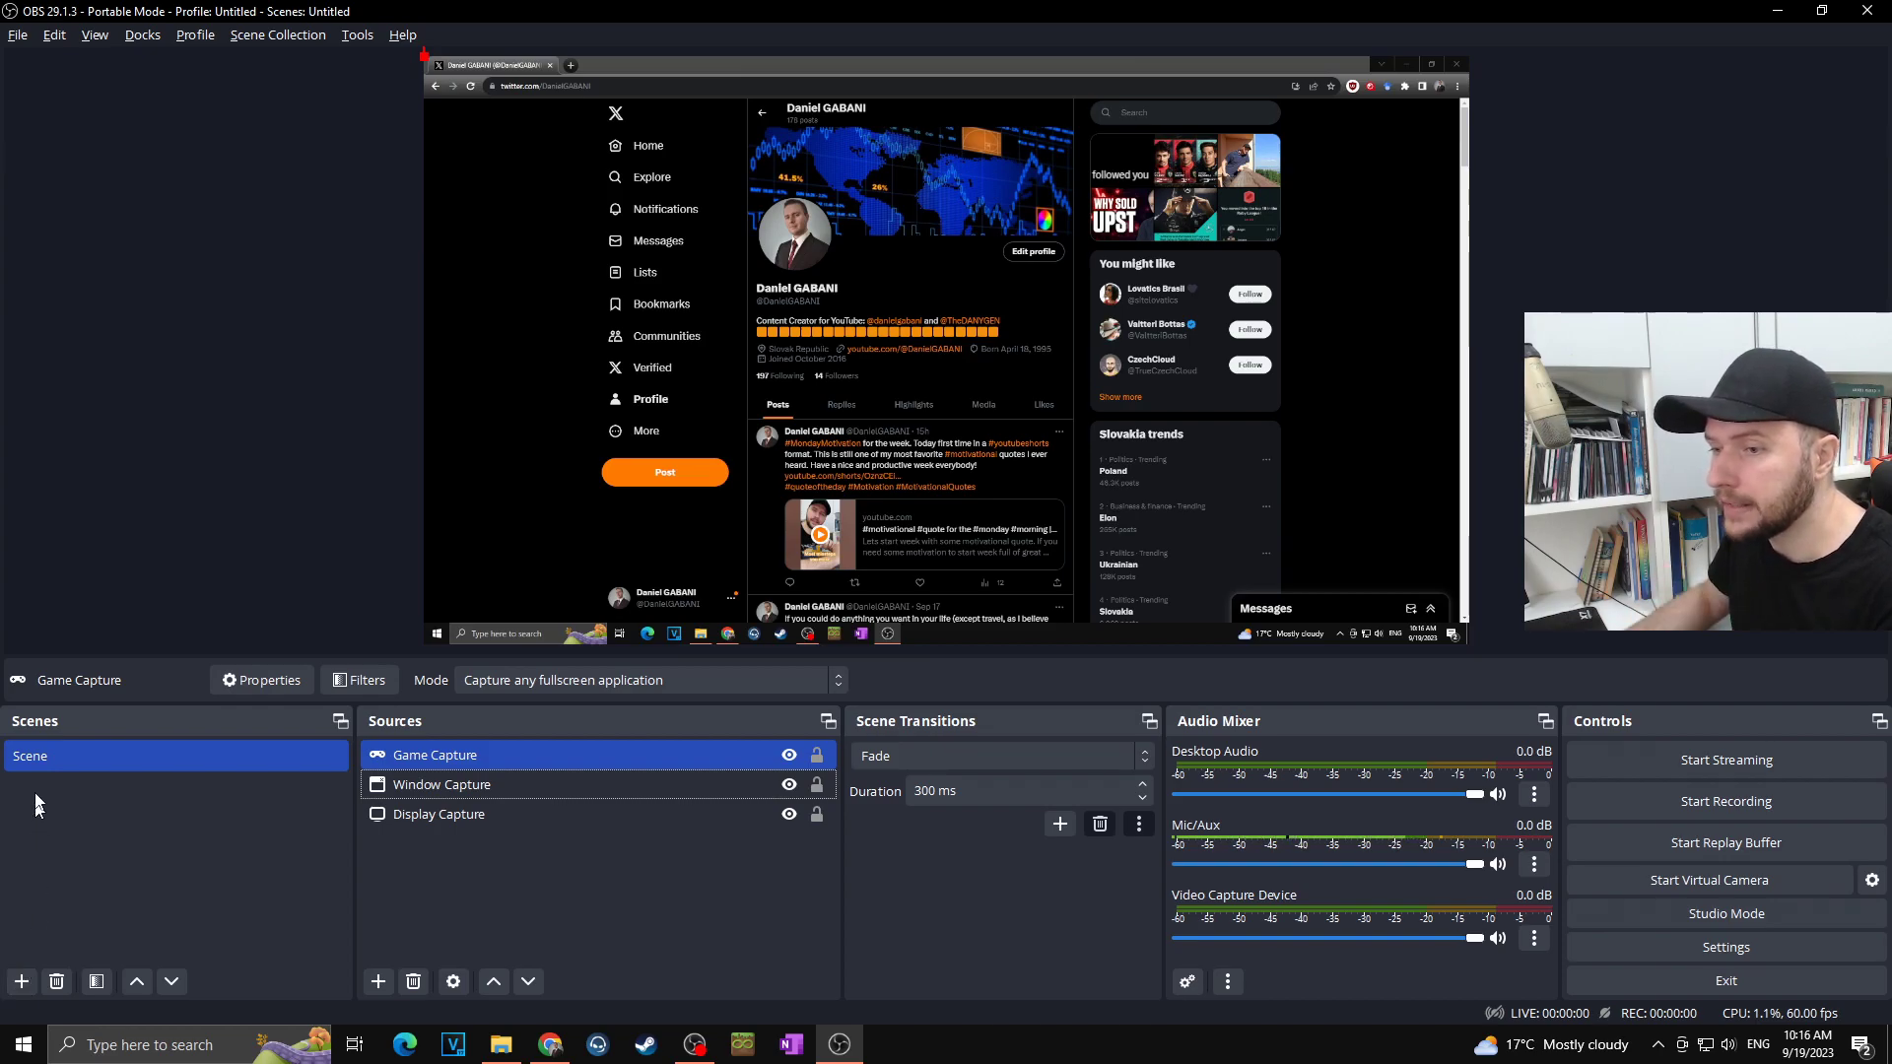
Create a second scene named webcam.
click(18, 981)
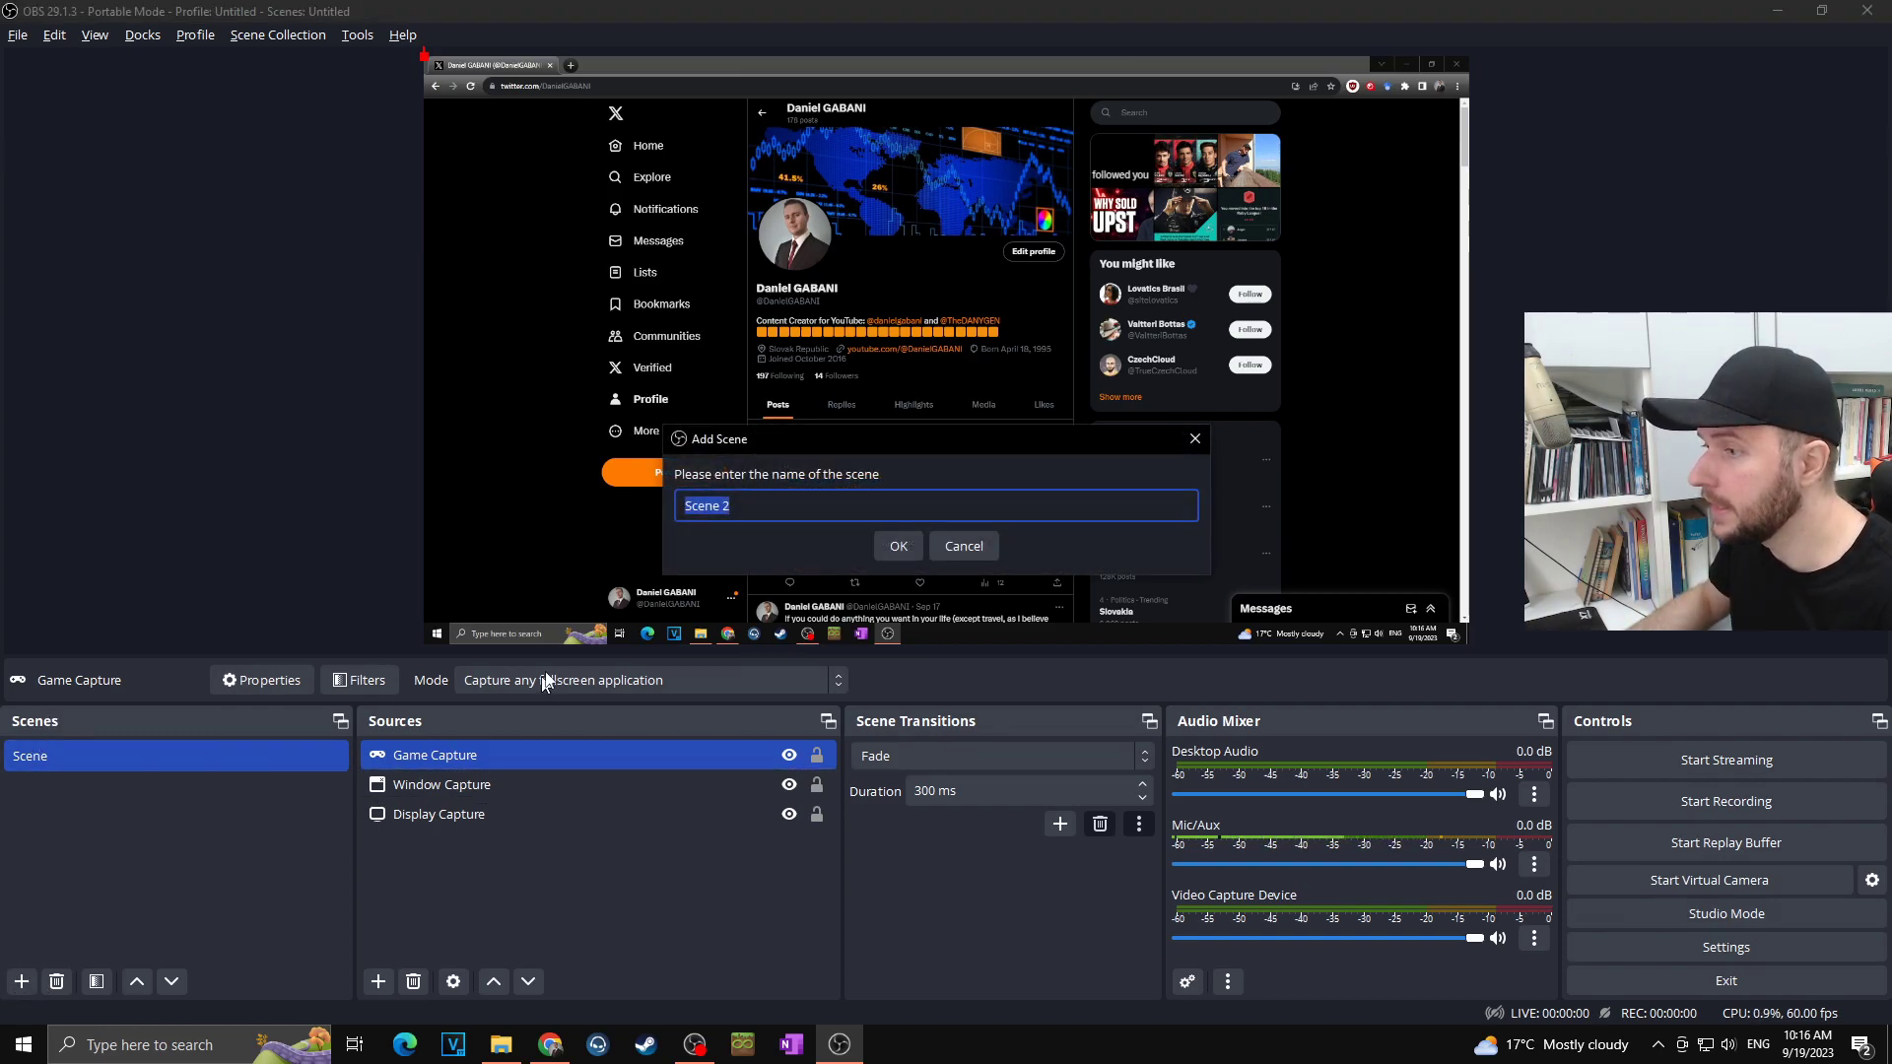
text(webcam)
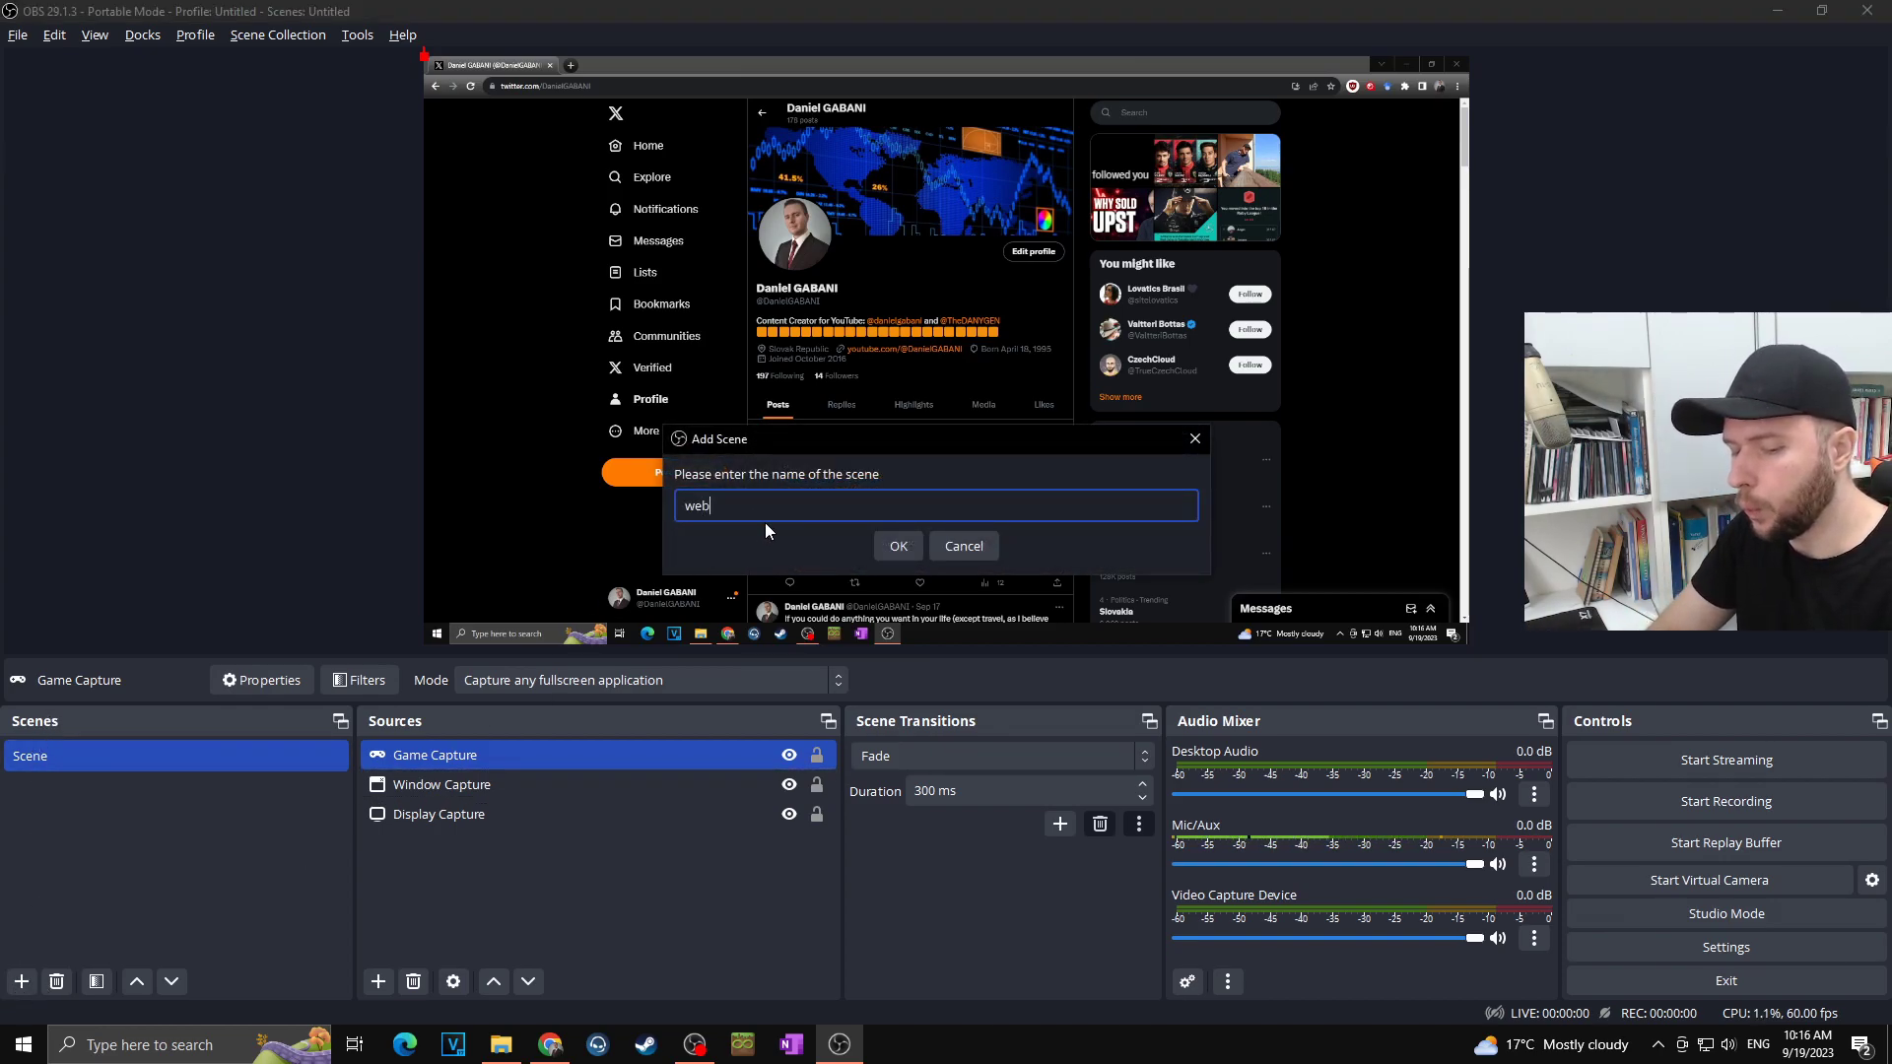
click(895, 555)
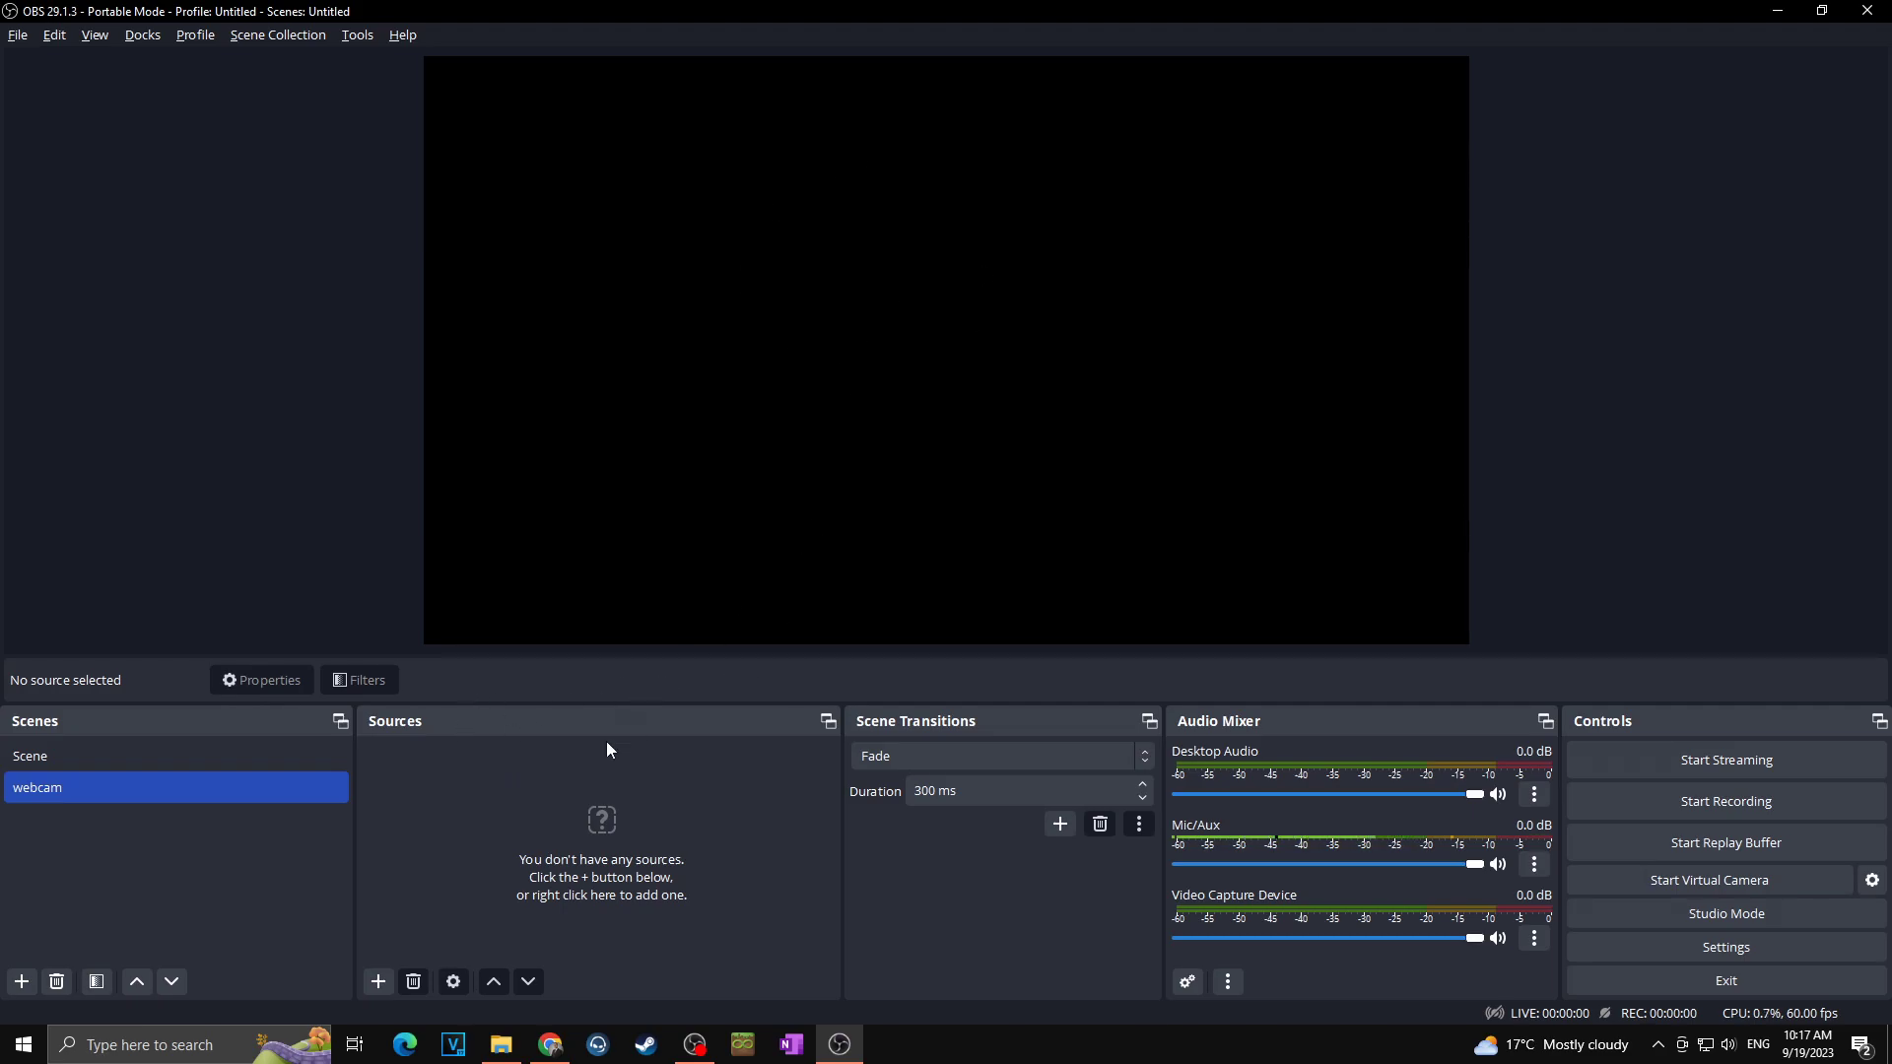
Add the existing Video Capture Device source to the webcam scene.
click(379, 982)
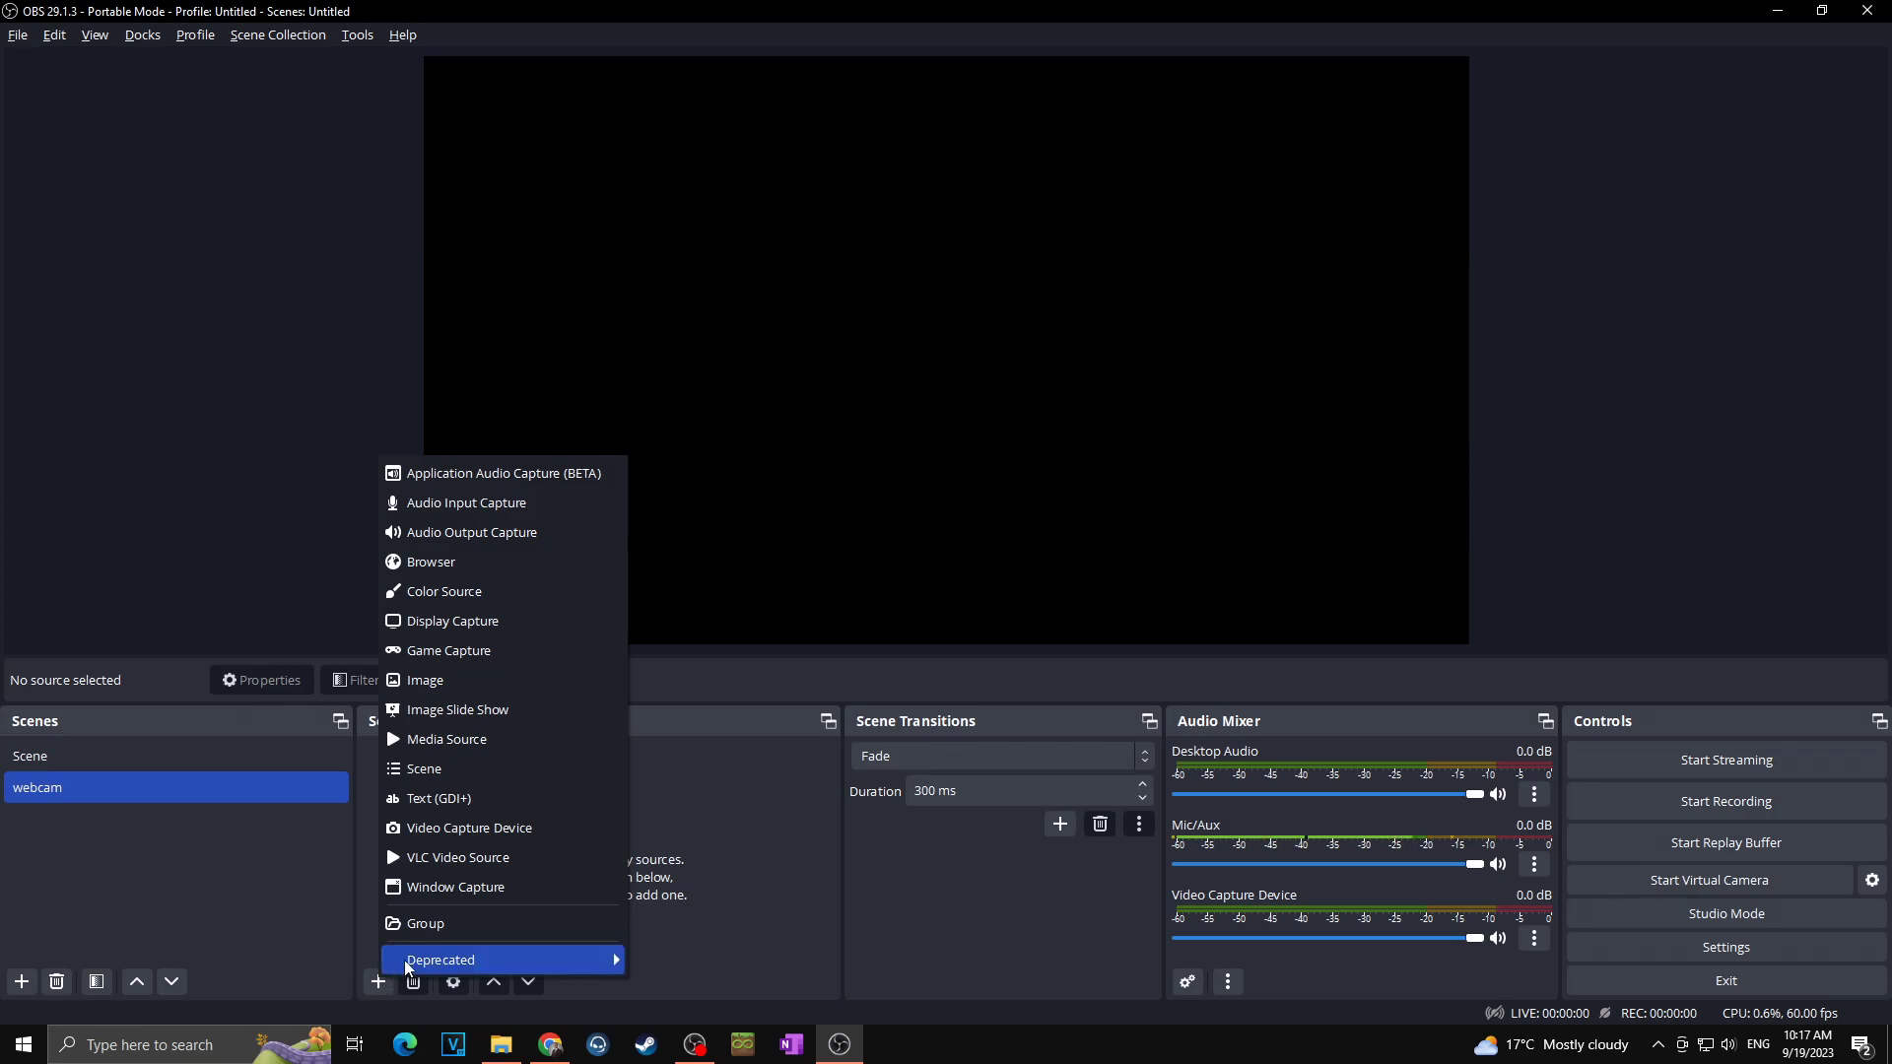
click(474, 829)
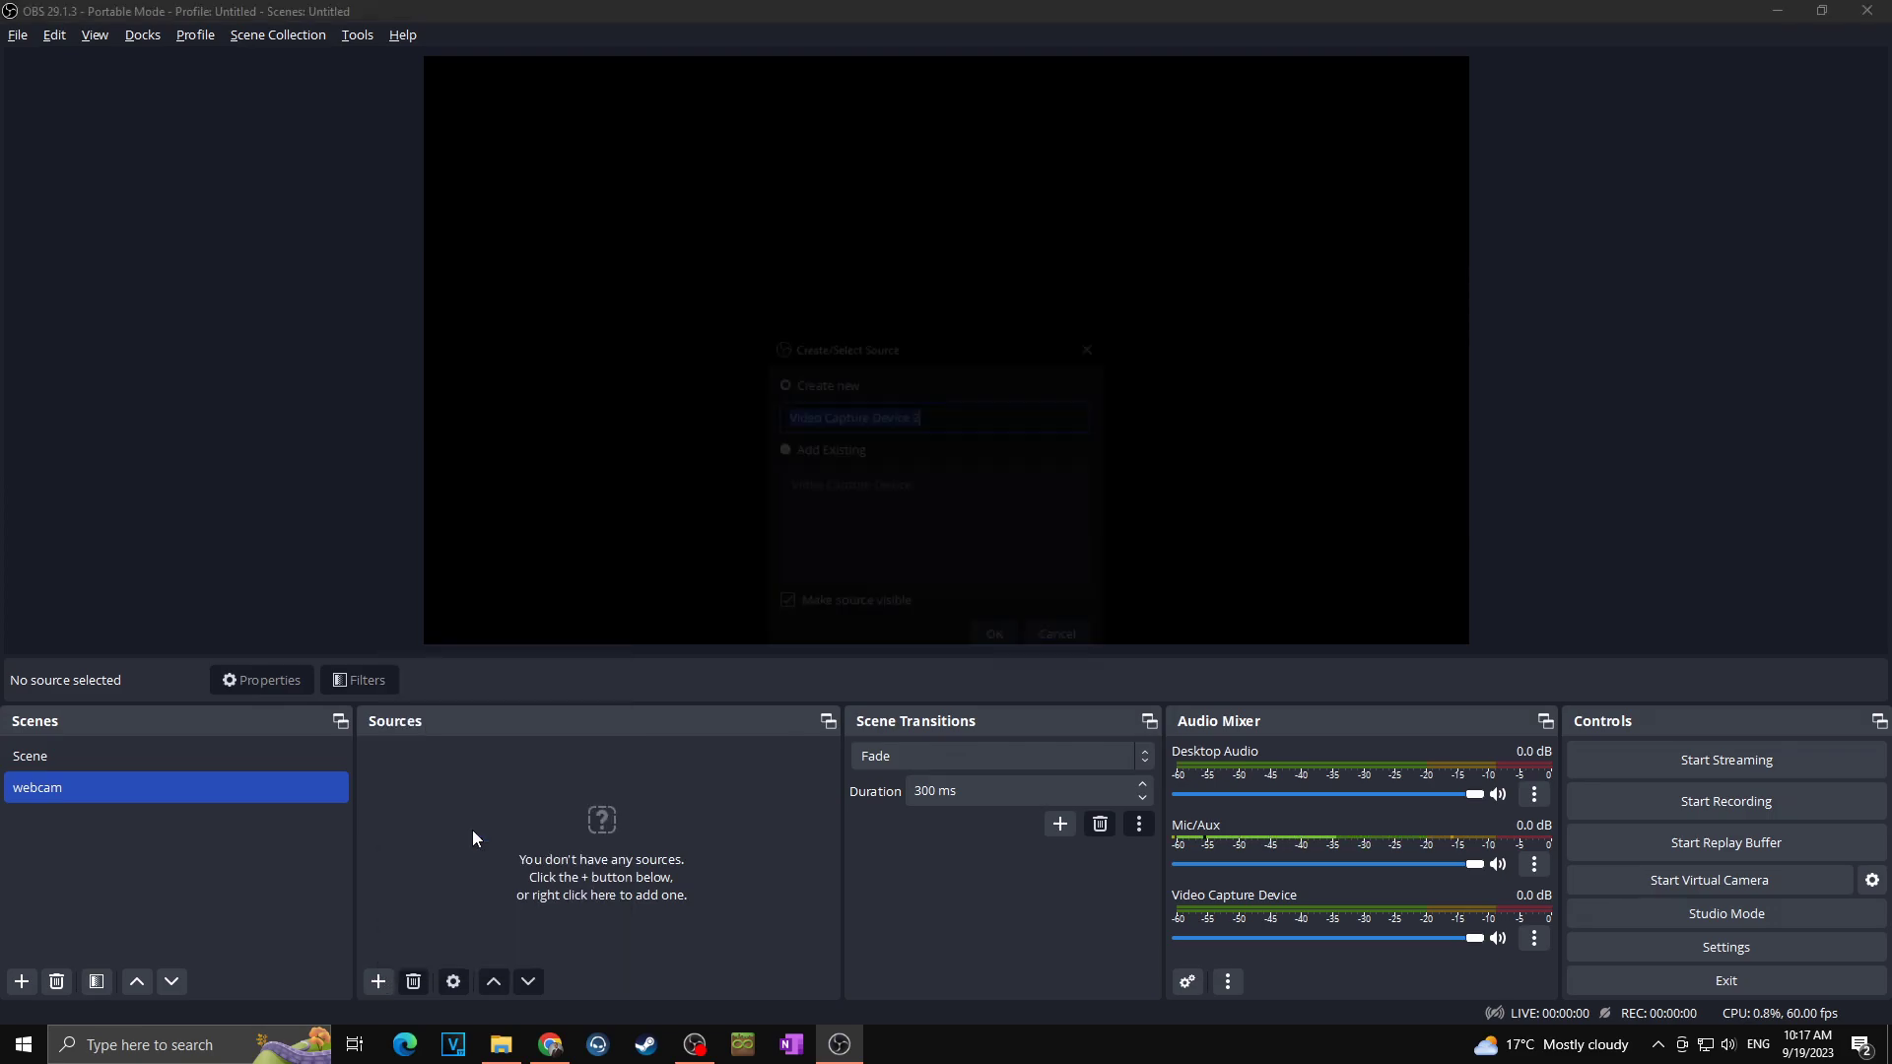
click(806, 449)
click(808, 484)
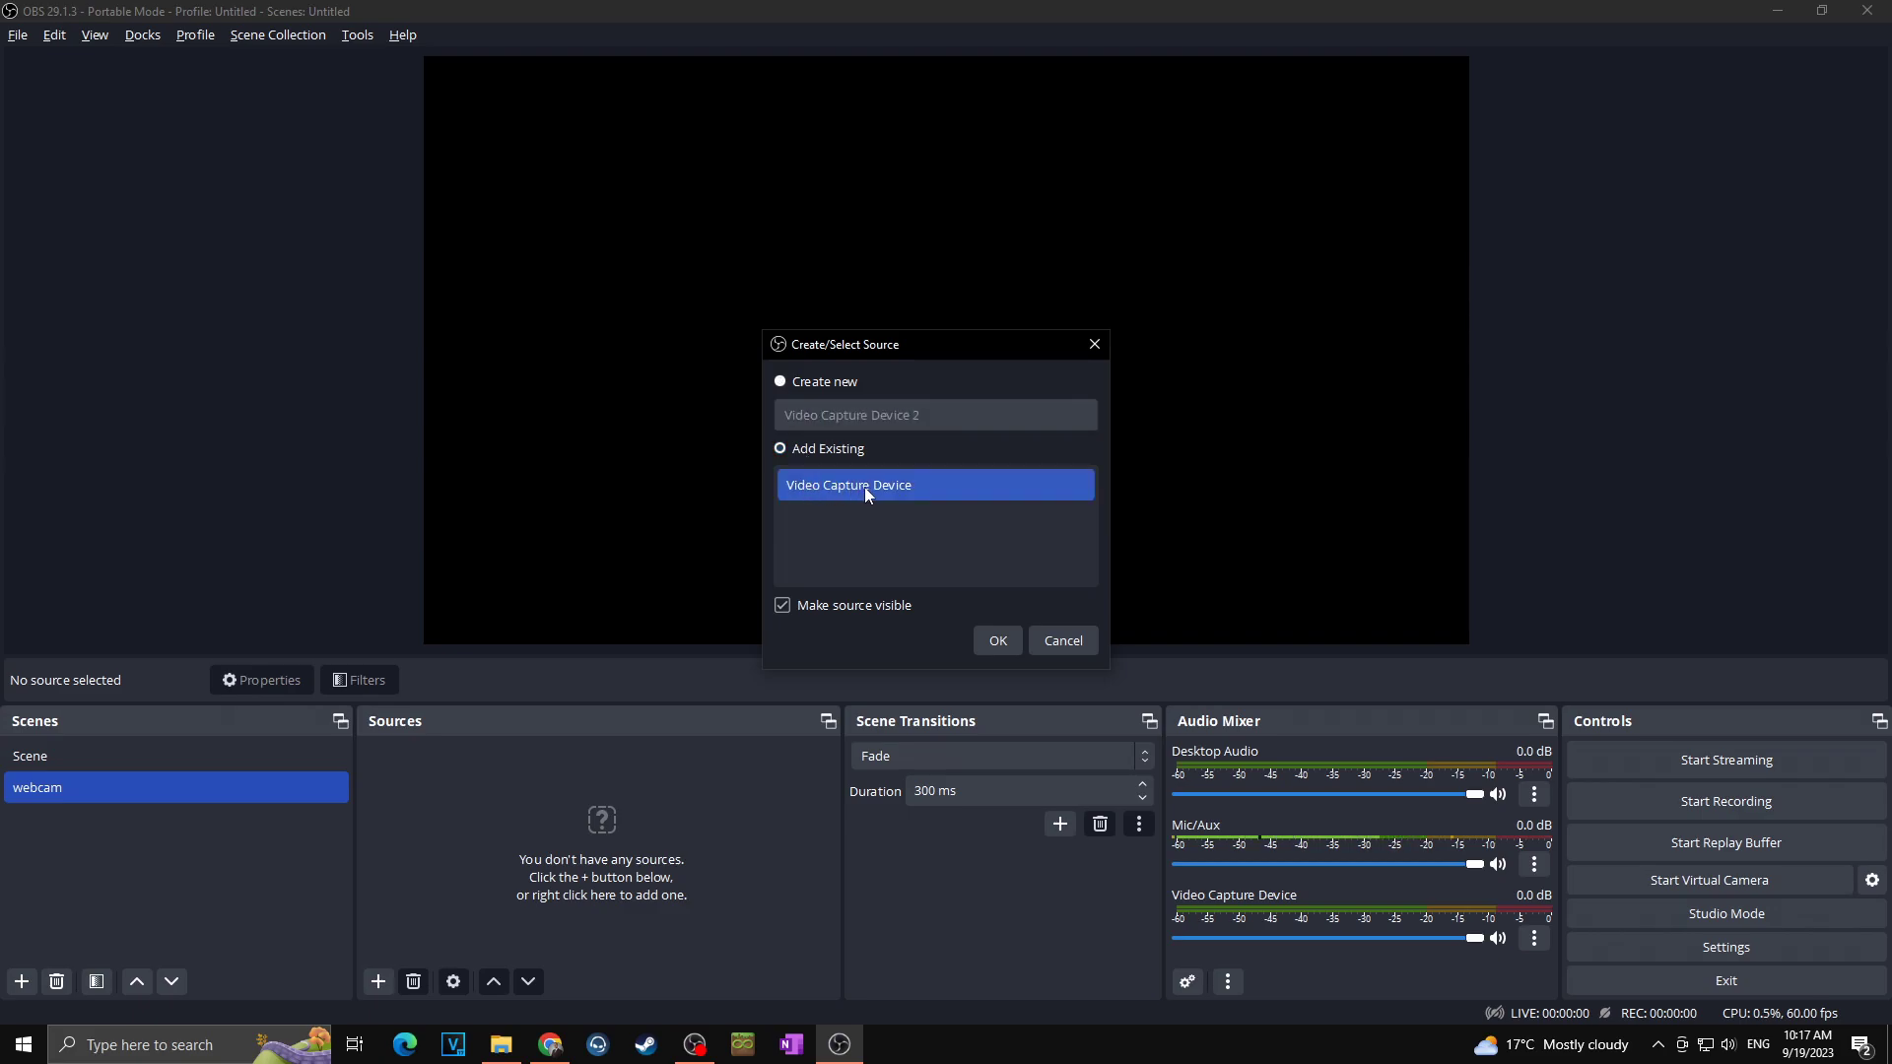
click(1002, 642)
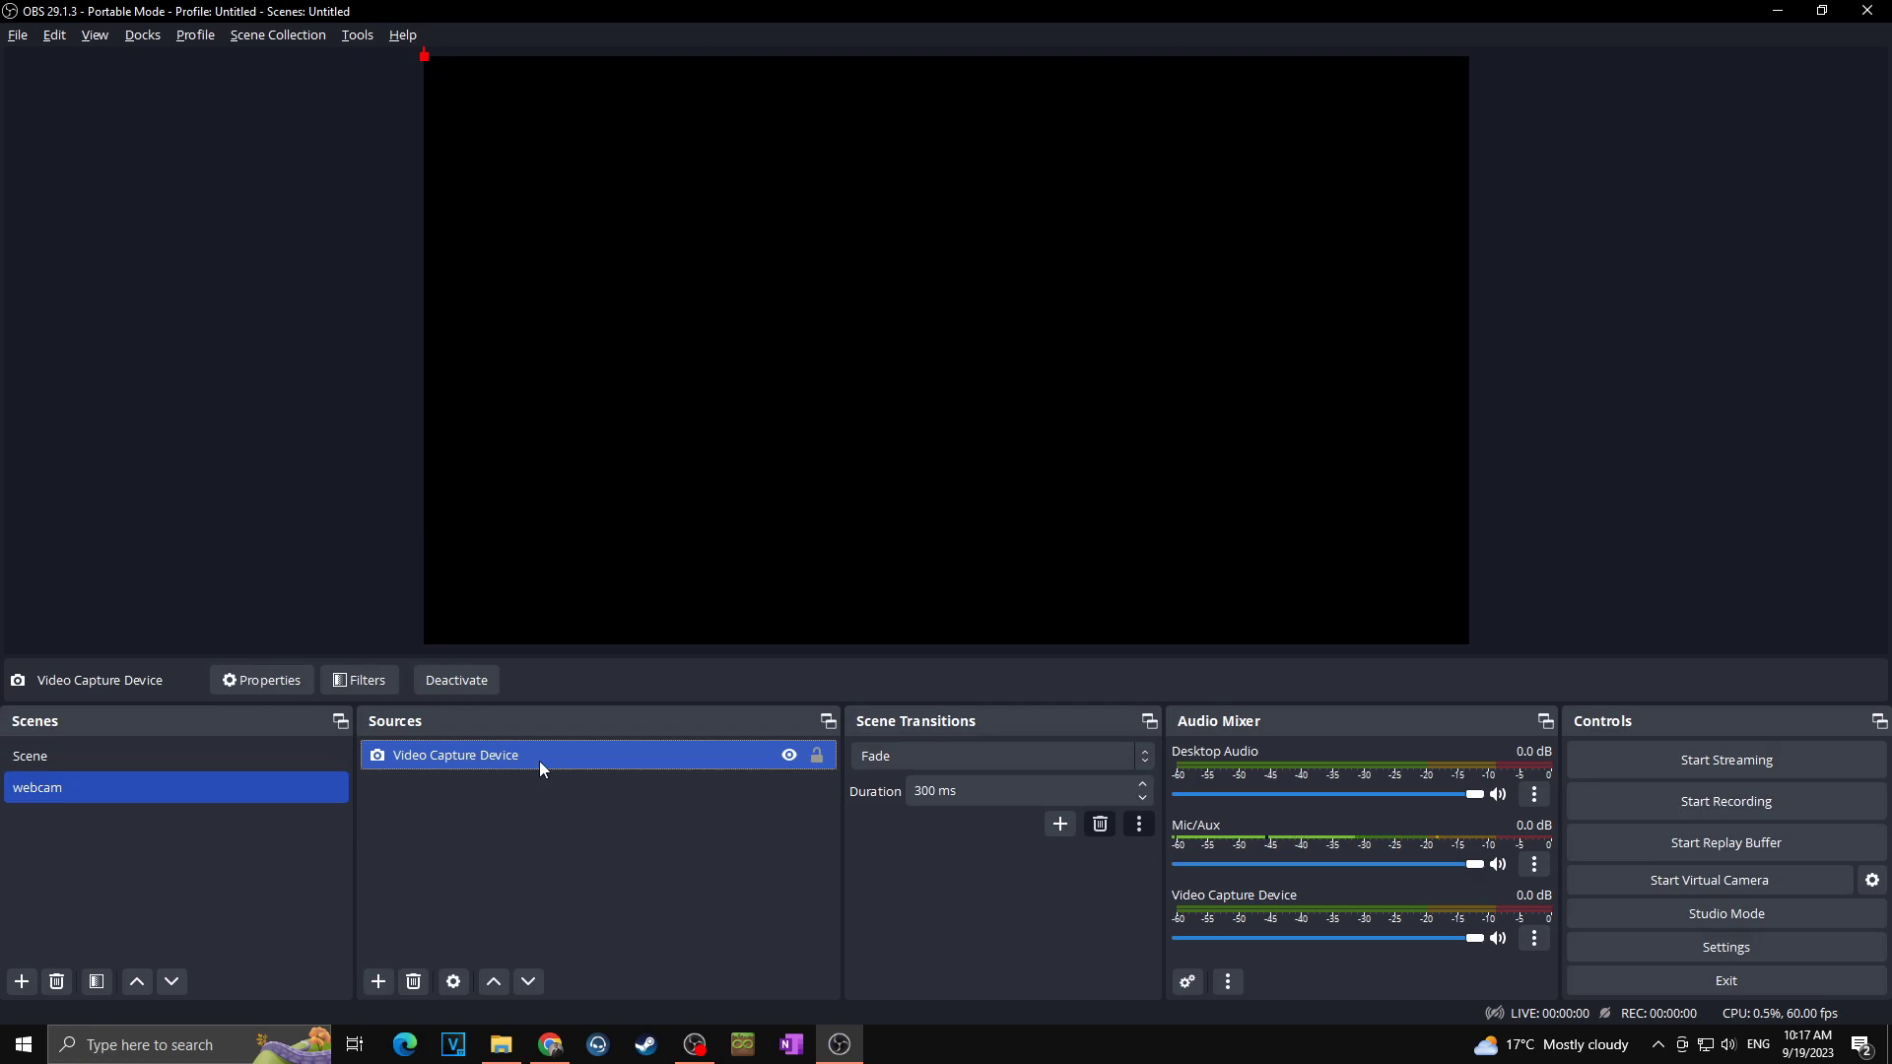
click(494, 802)
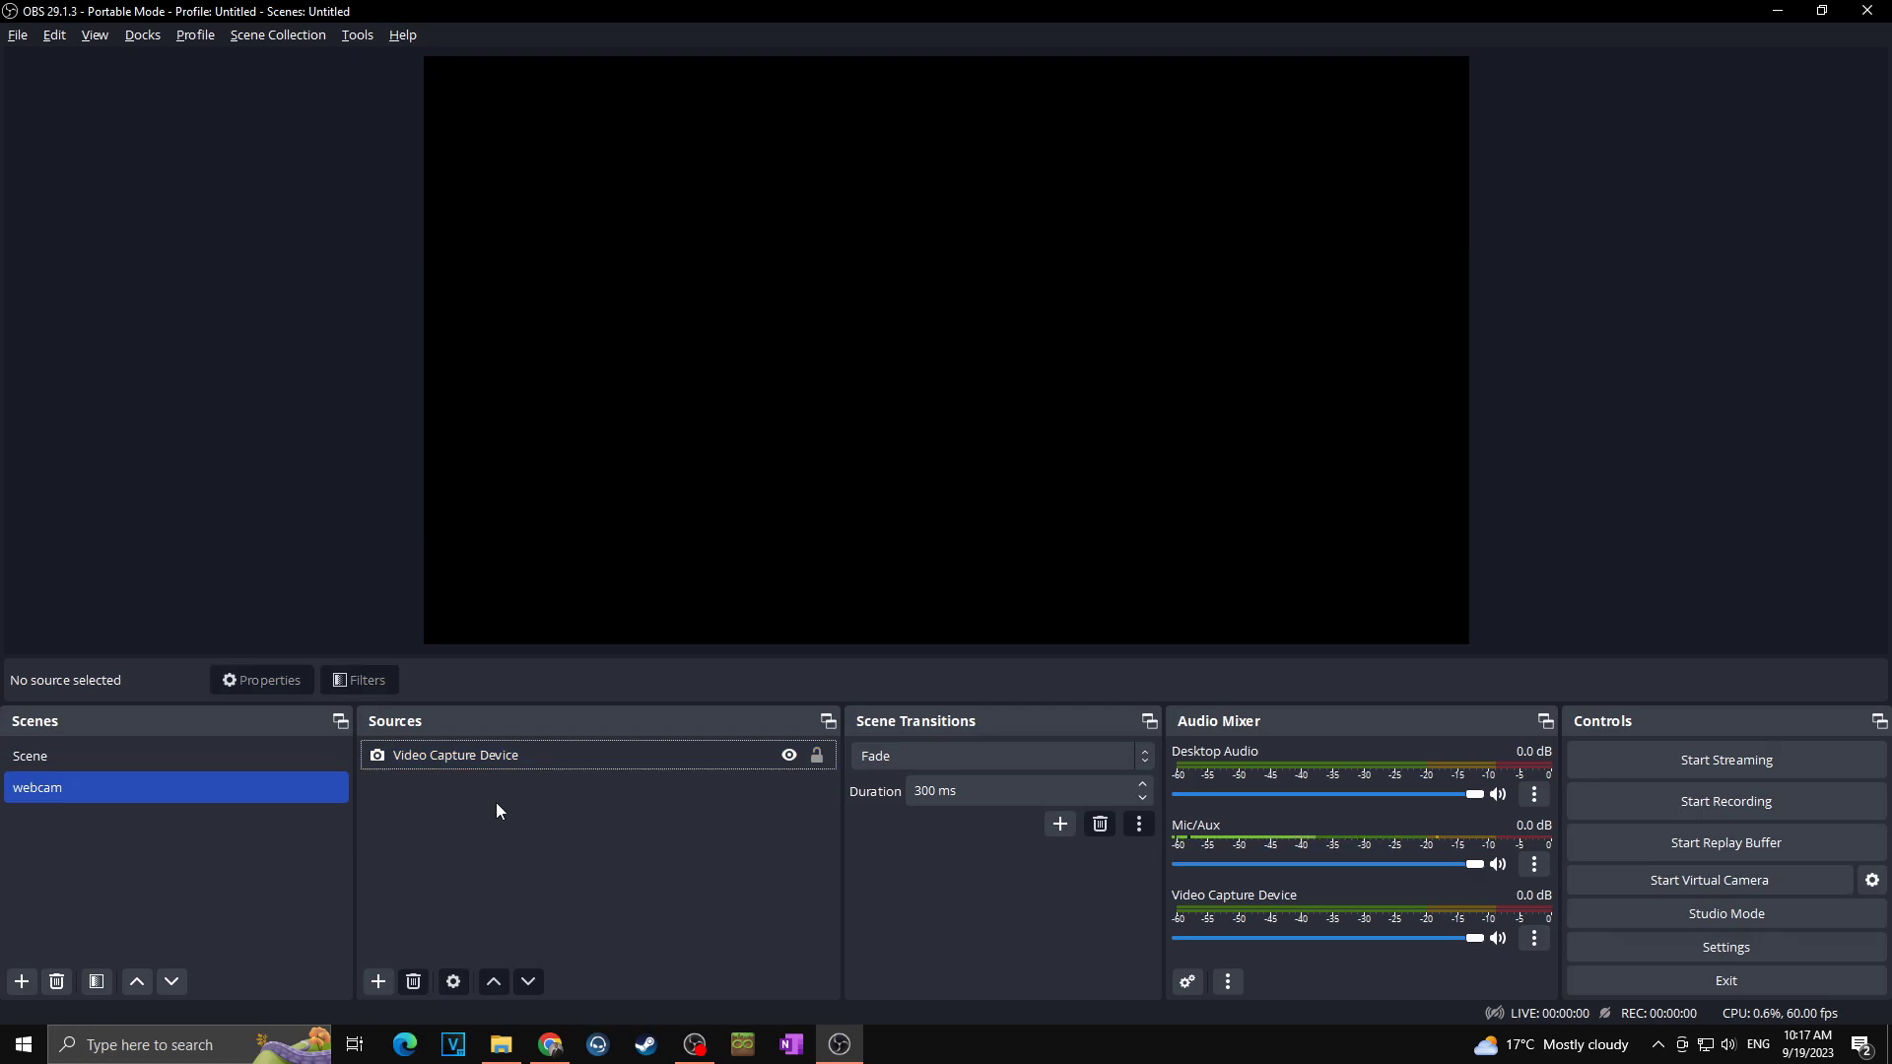
Stretch the Video Capture Device source in the webcam scene to fill the screen.
right_click(518, 755)
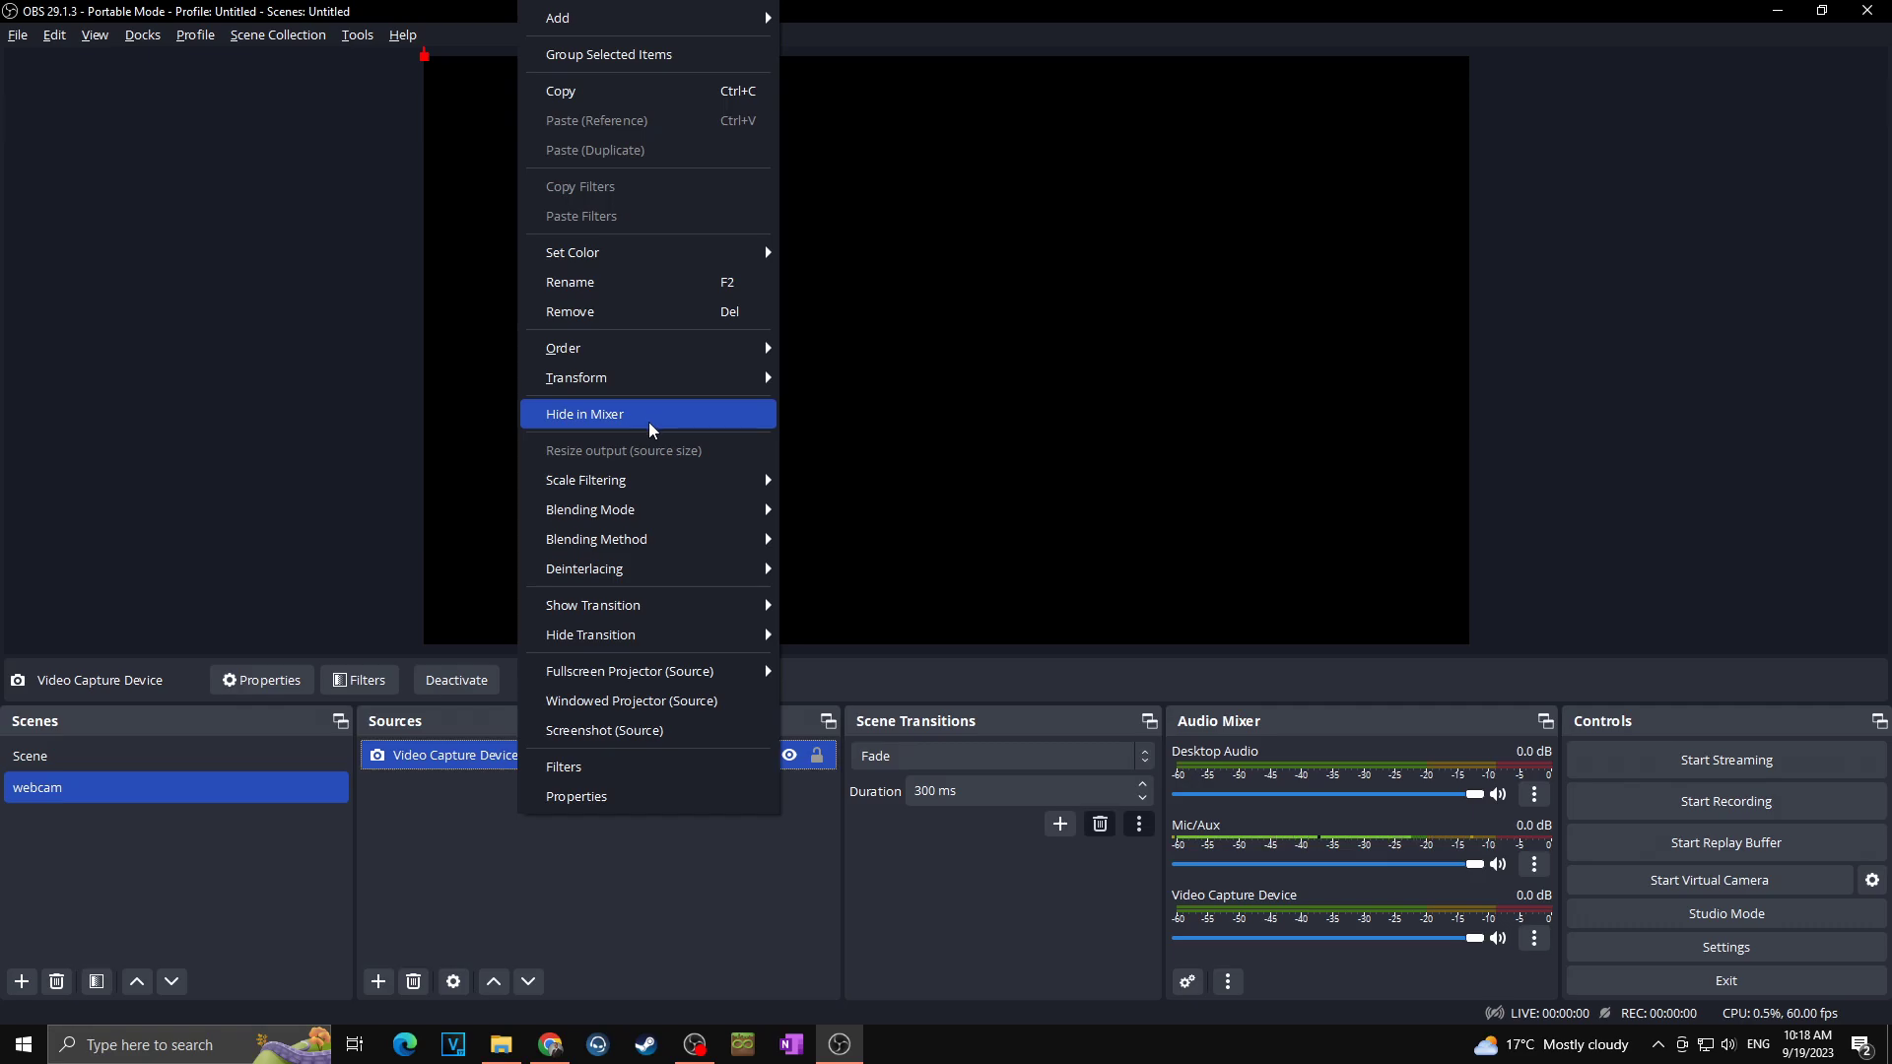
mouse_move(664, 384)
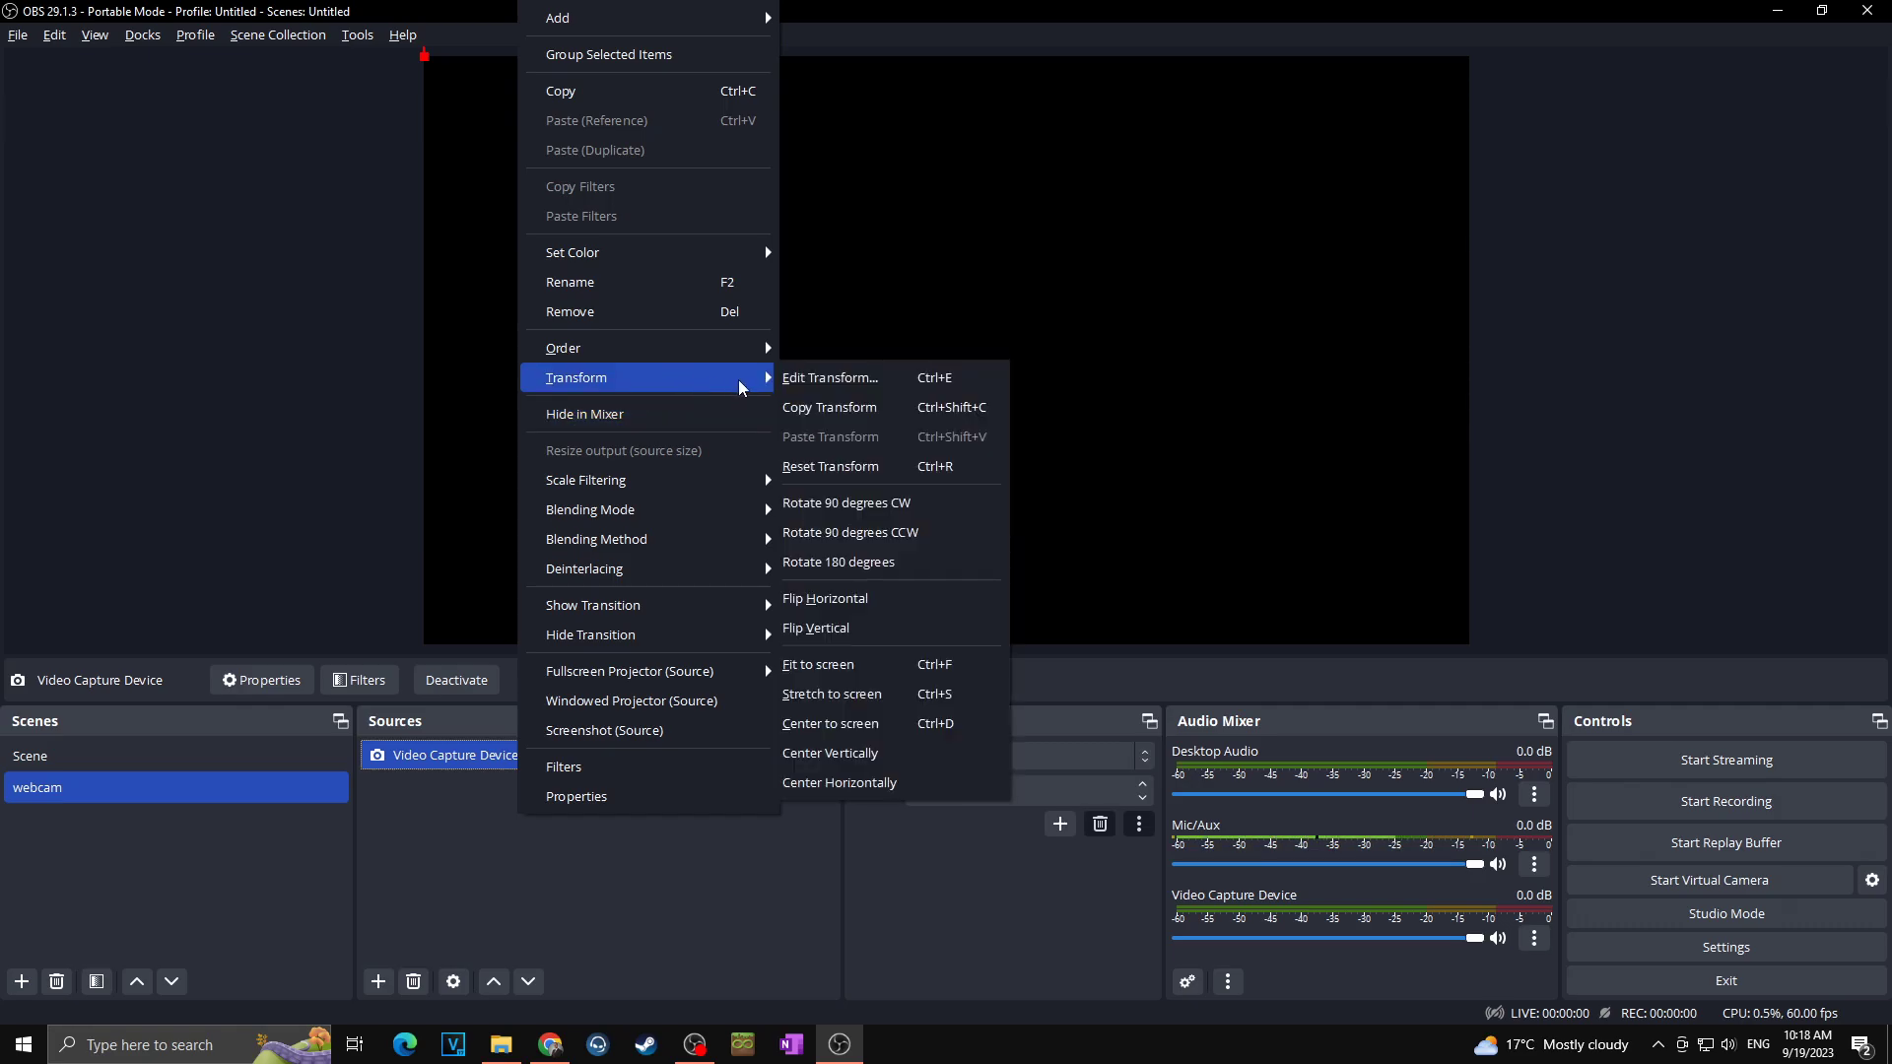
click(860, 695)
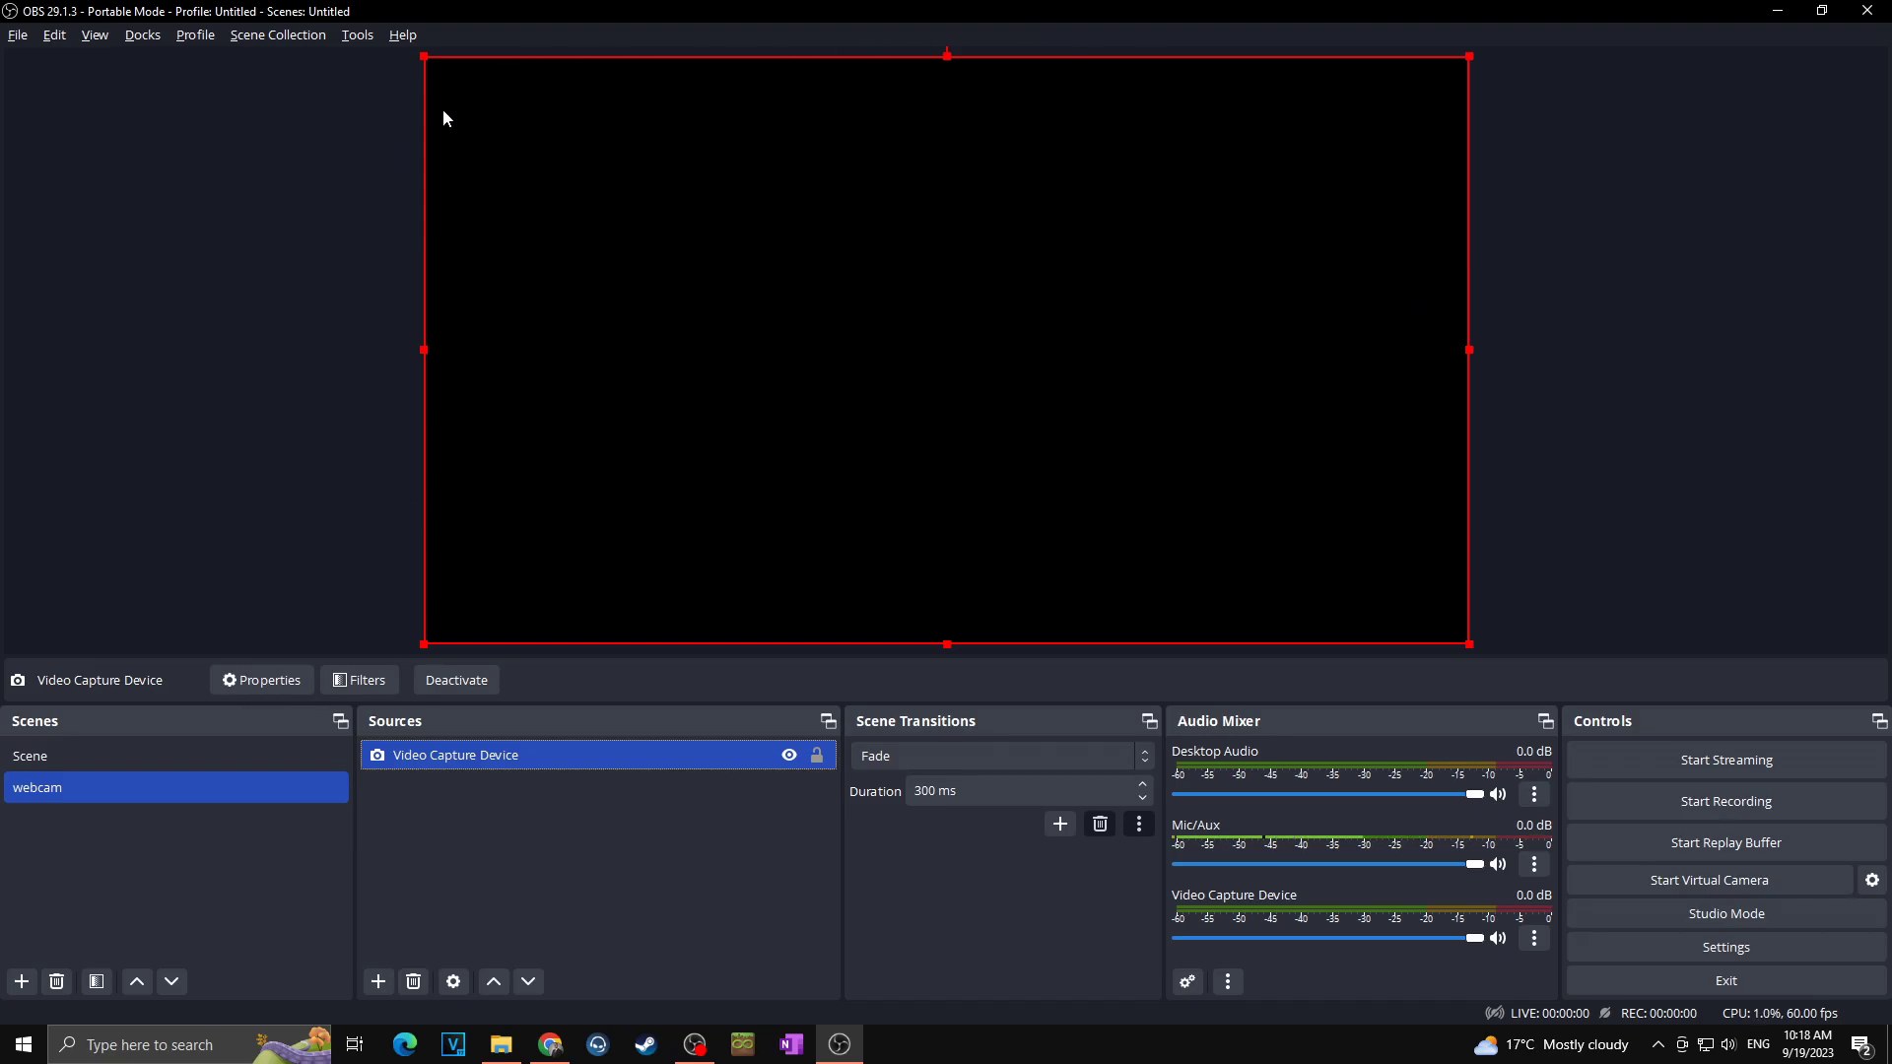
click(544, 650)
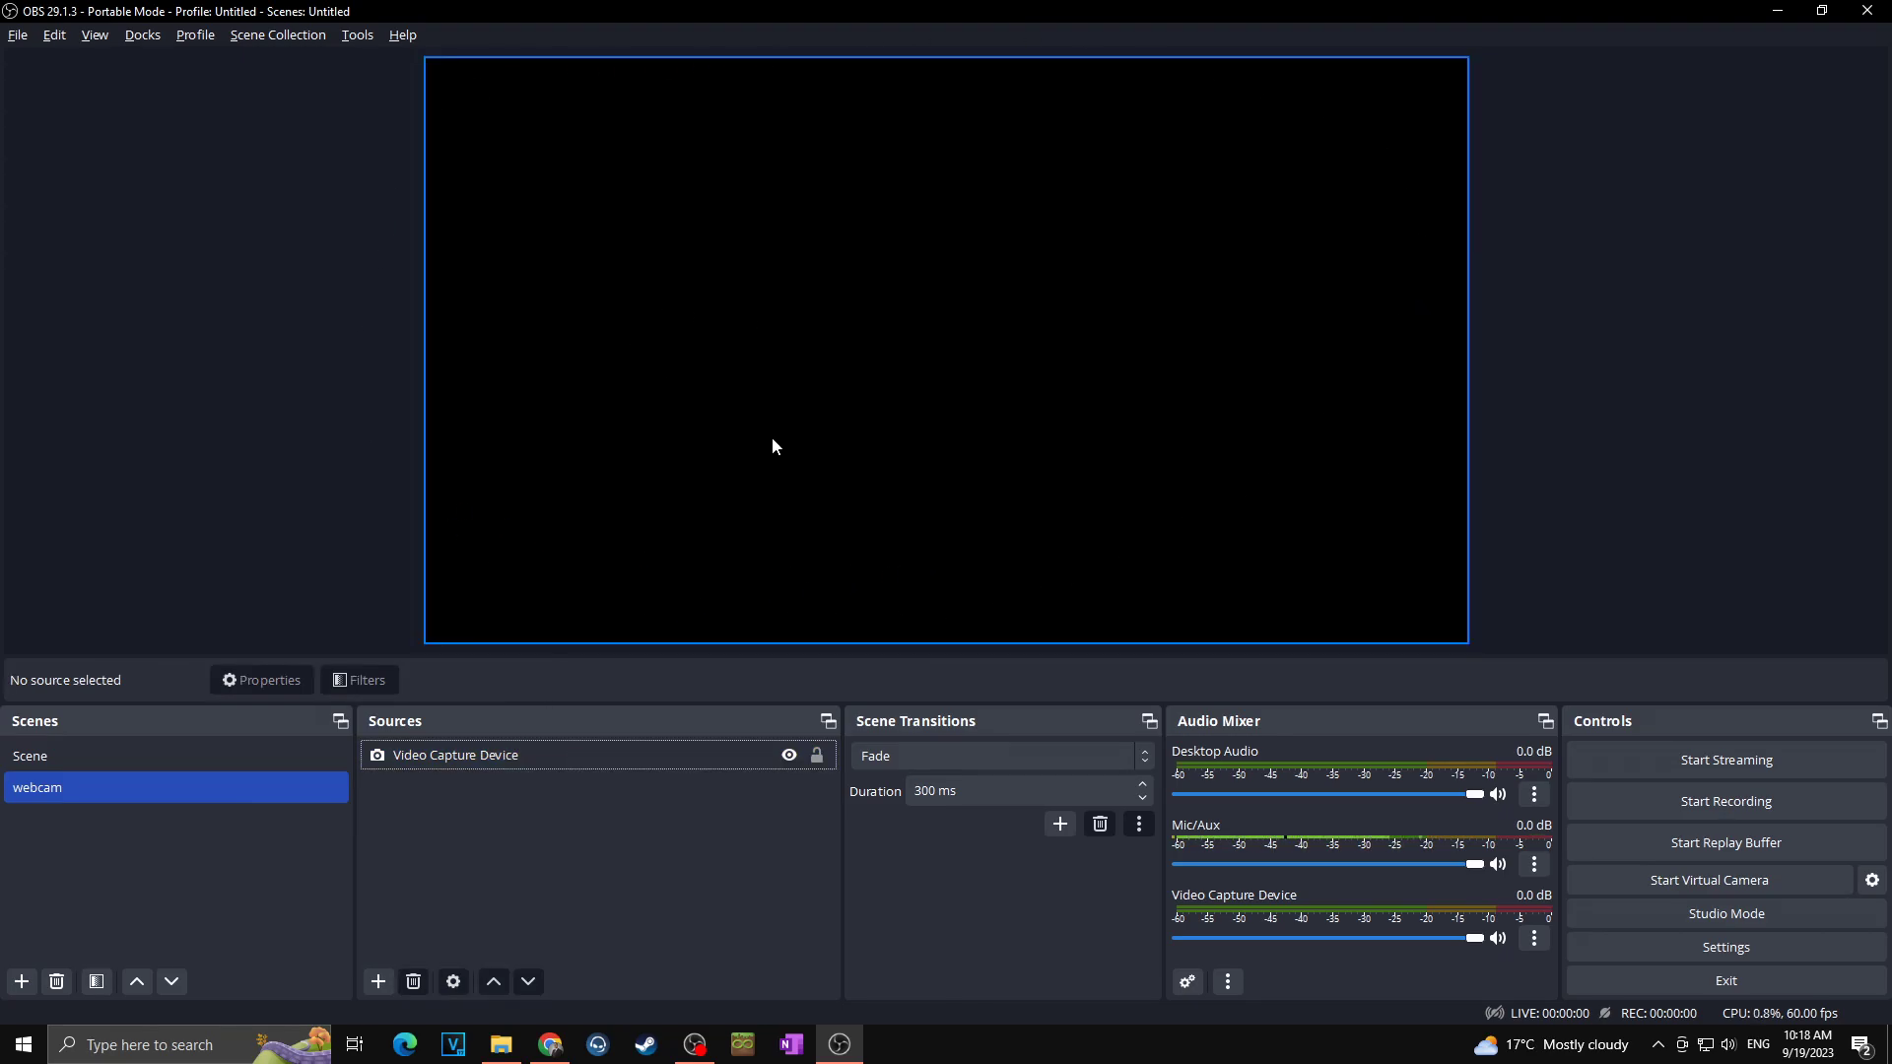
Reactivate the c922 Pro Stream Webcam in the Video Capture Device properties, keeping the custom 1920x1080 resolution at 30 FPS.
click(542, 756)
right_click(520, 759)
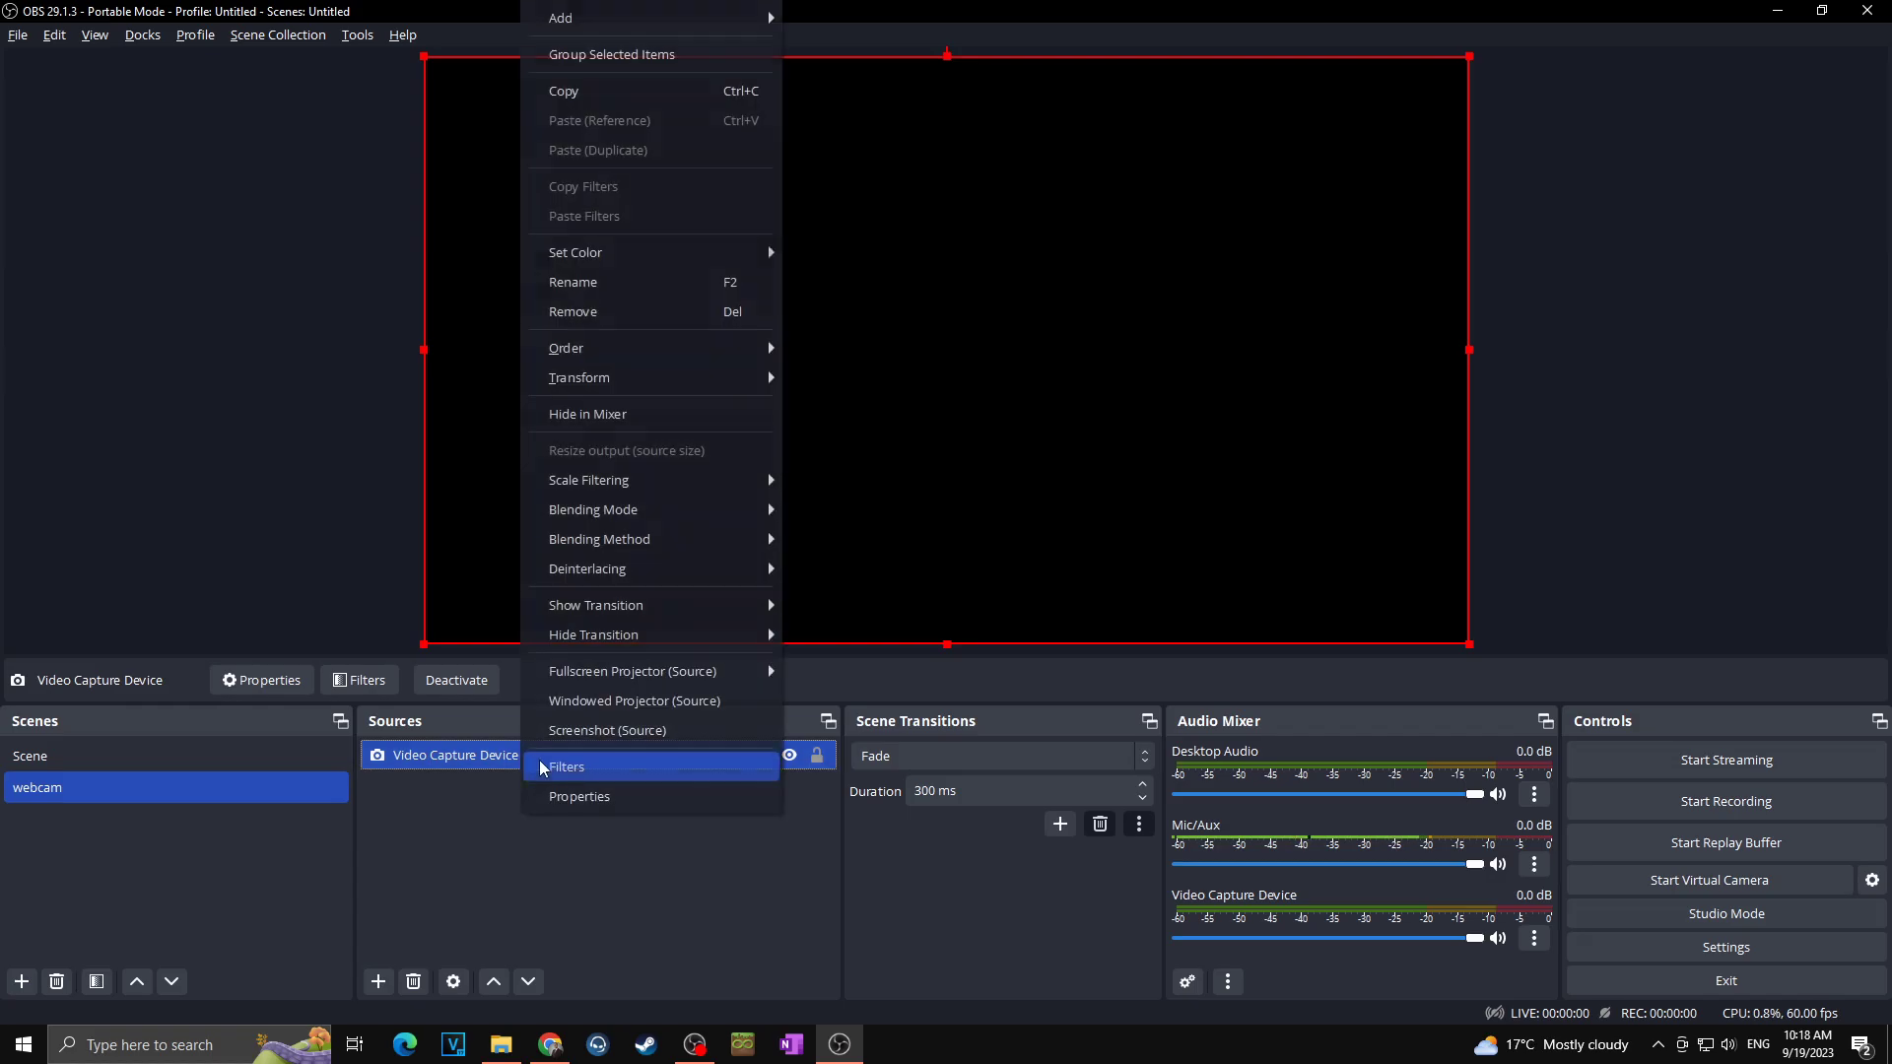
click(606, 798)
click(782, 564)
click(784, 563)
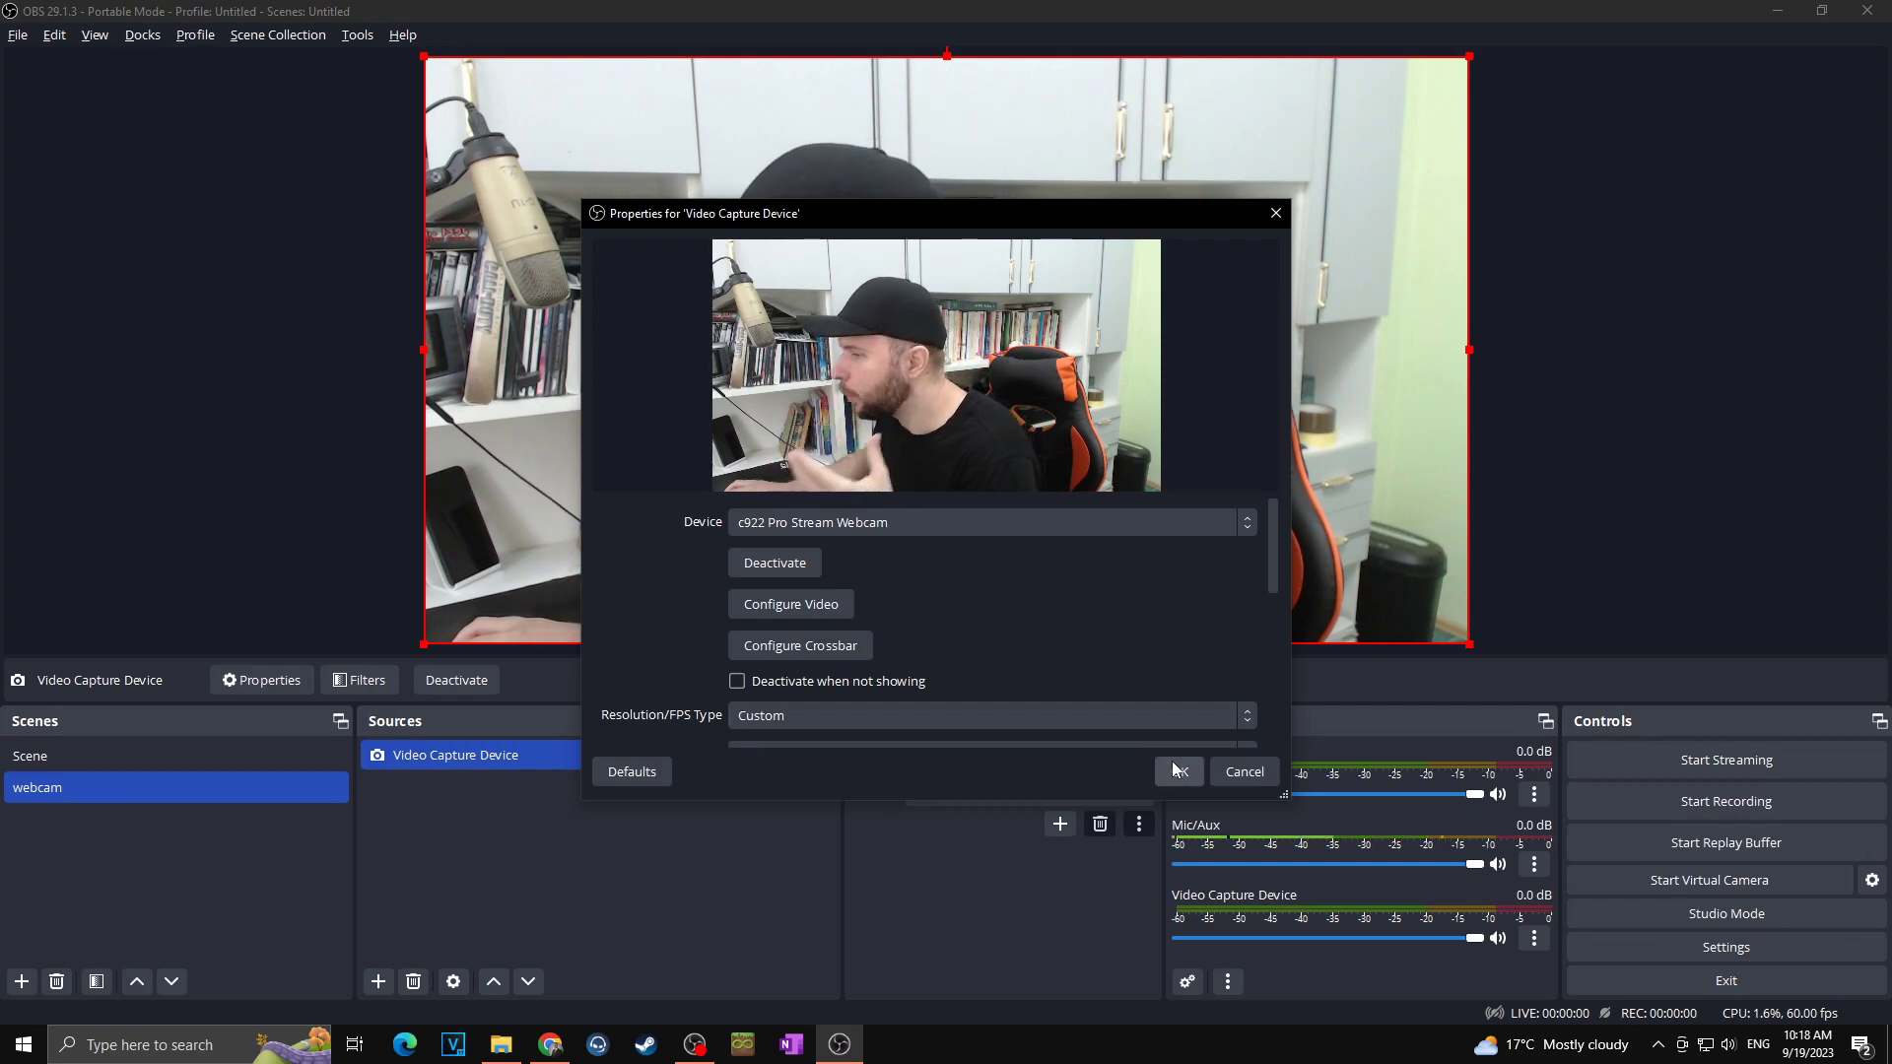
scroll(943, 561, down, 3)
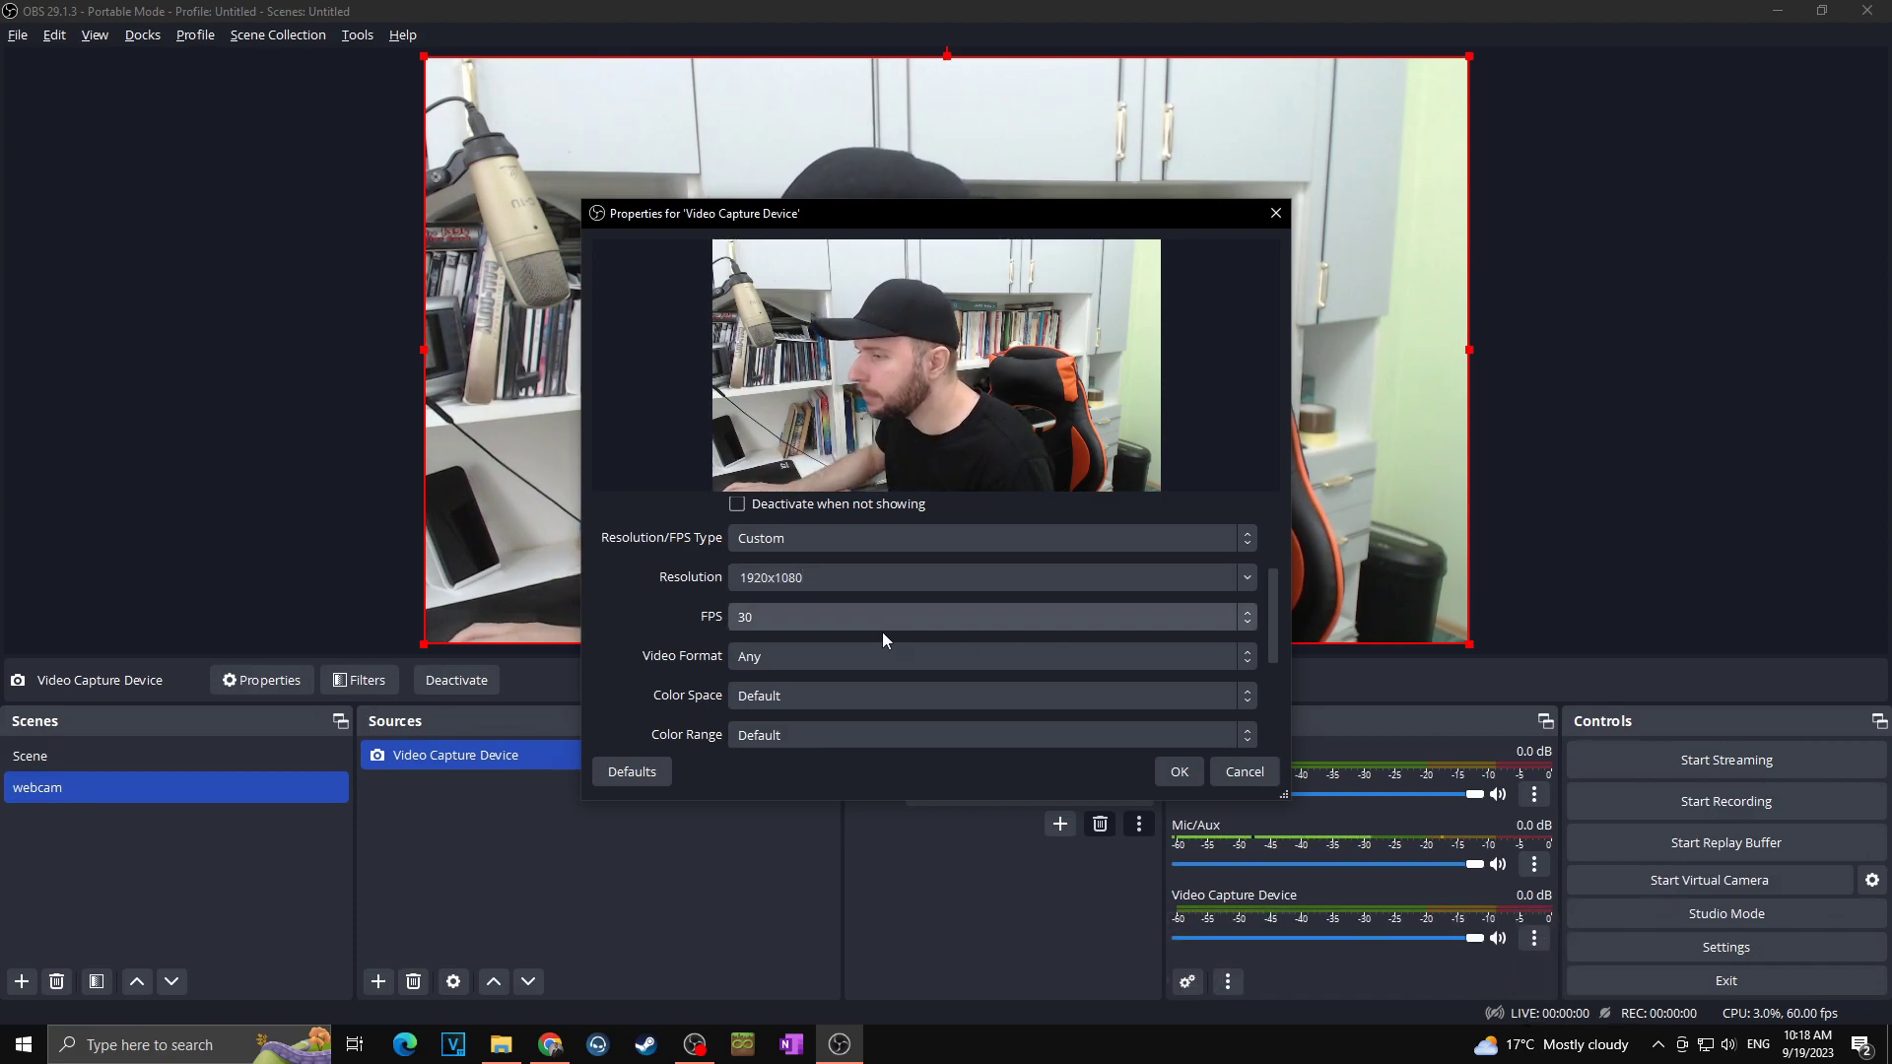
click(1177, 773)
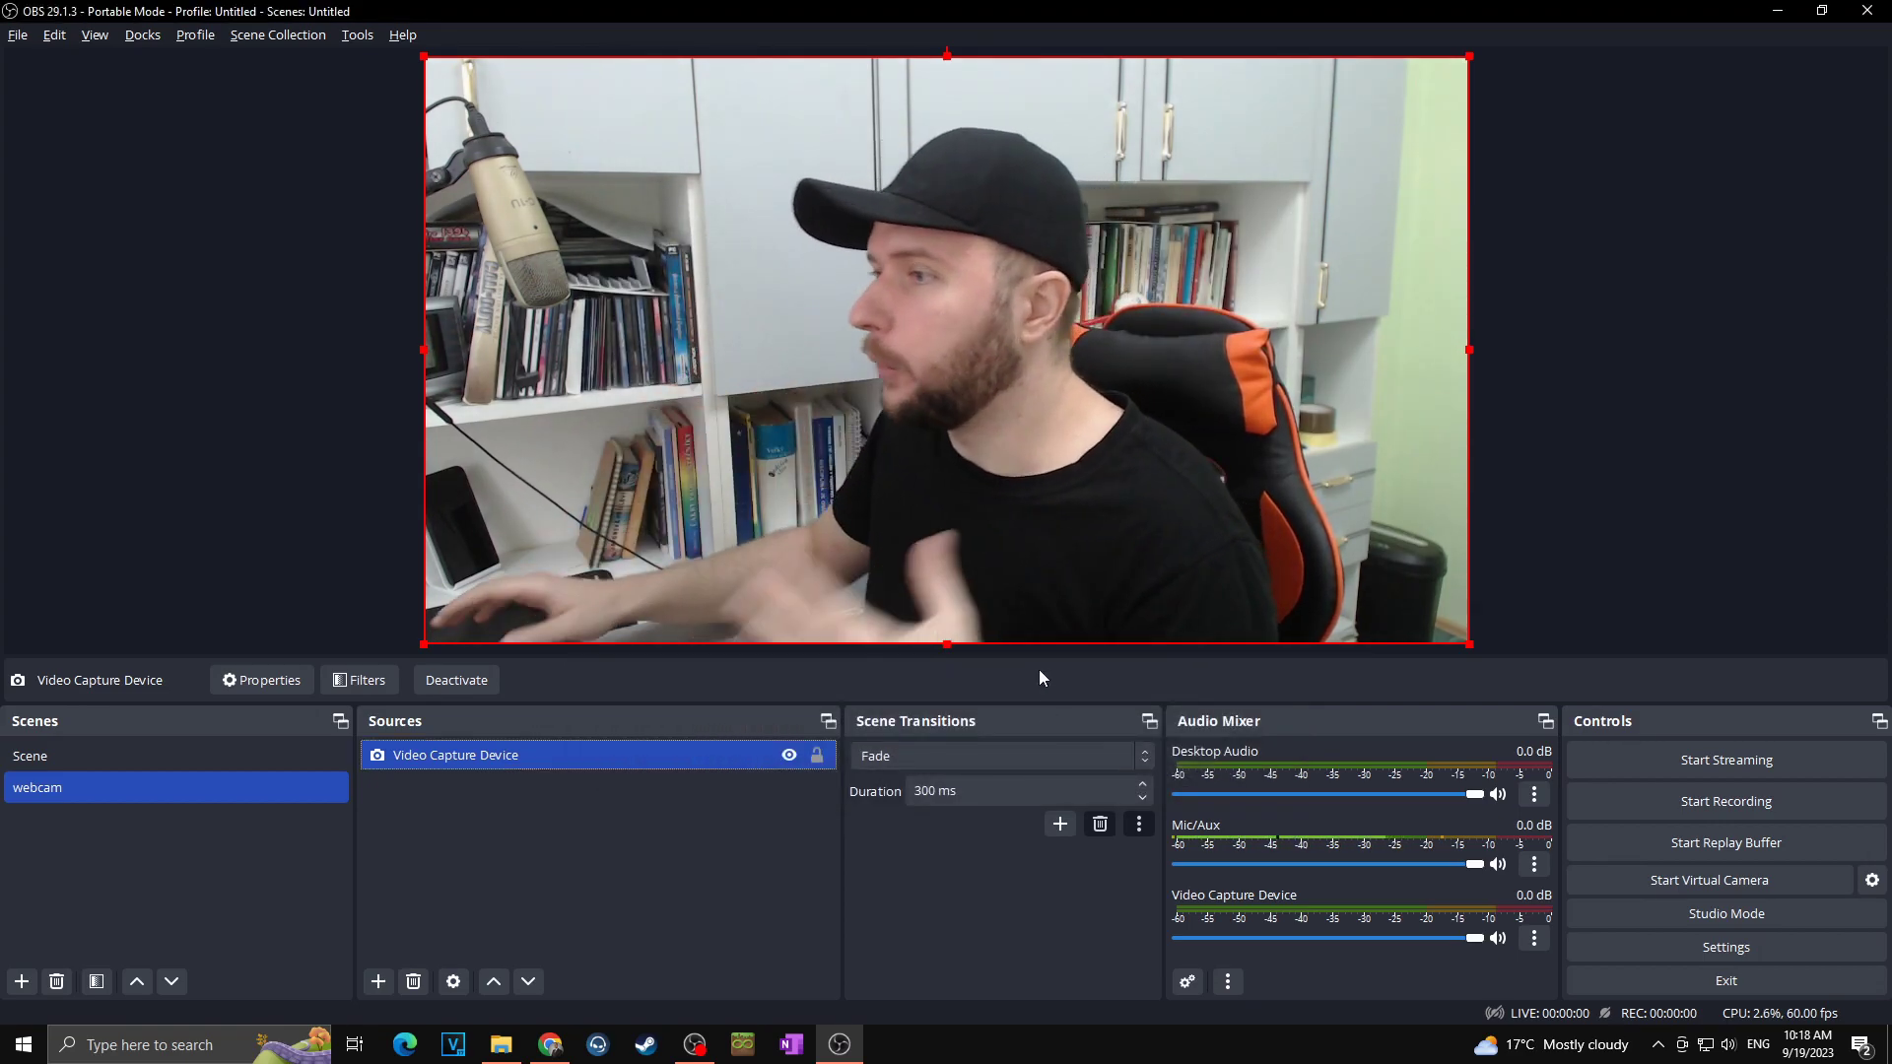
Add the existing Video Capture Device source to the scene named Scene.
click(44, 765)
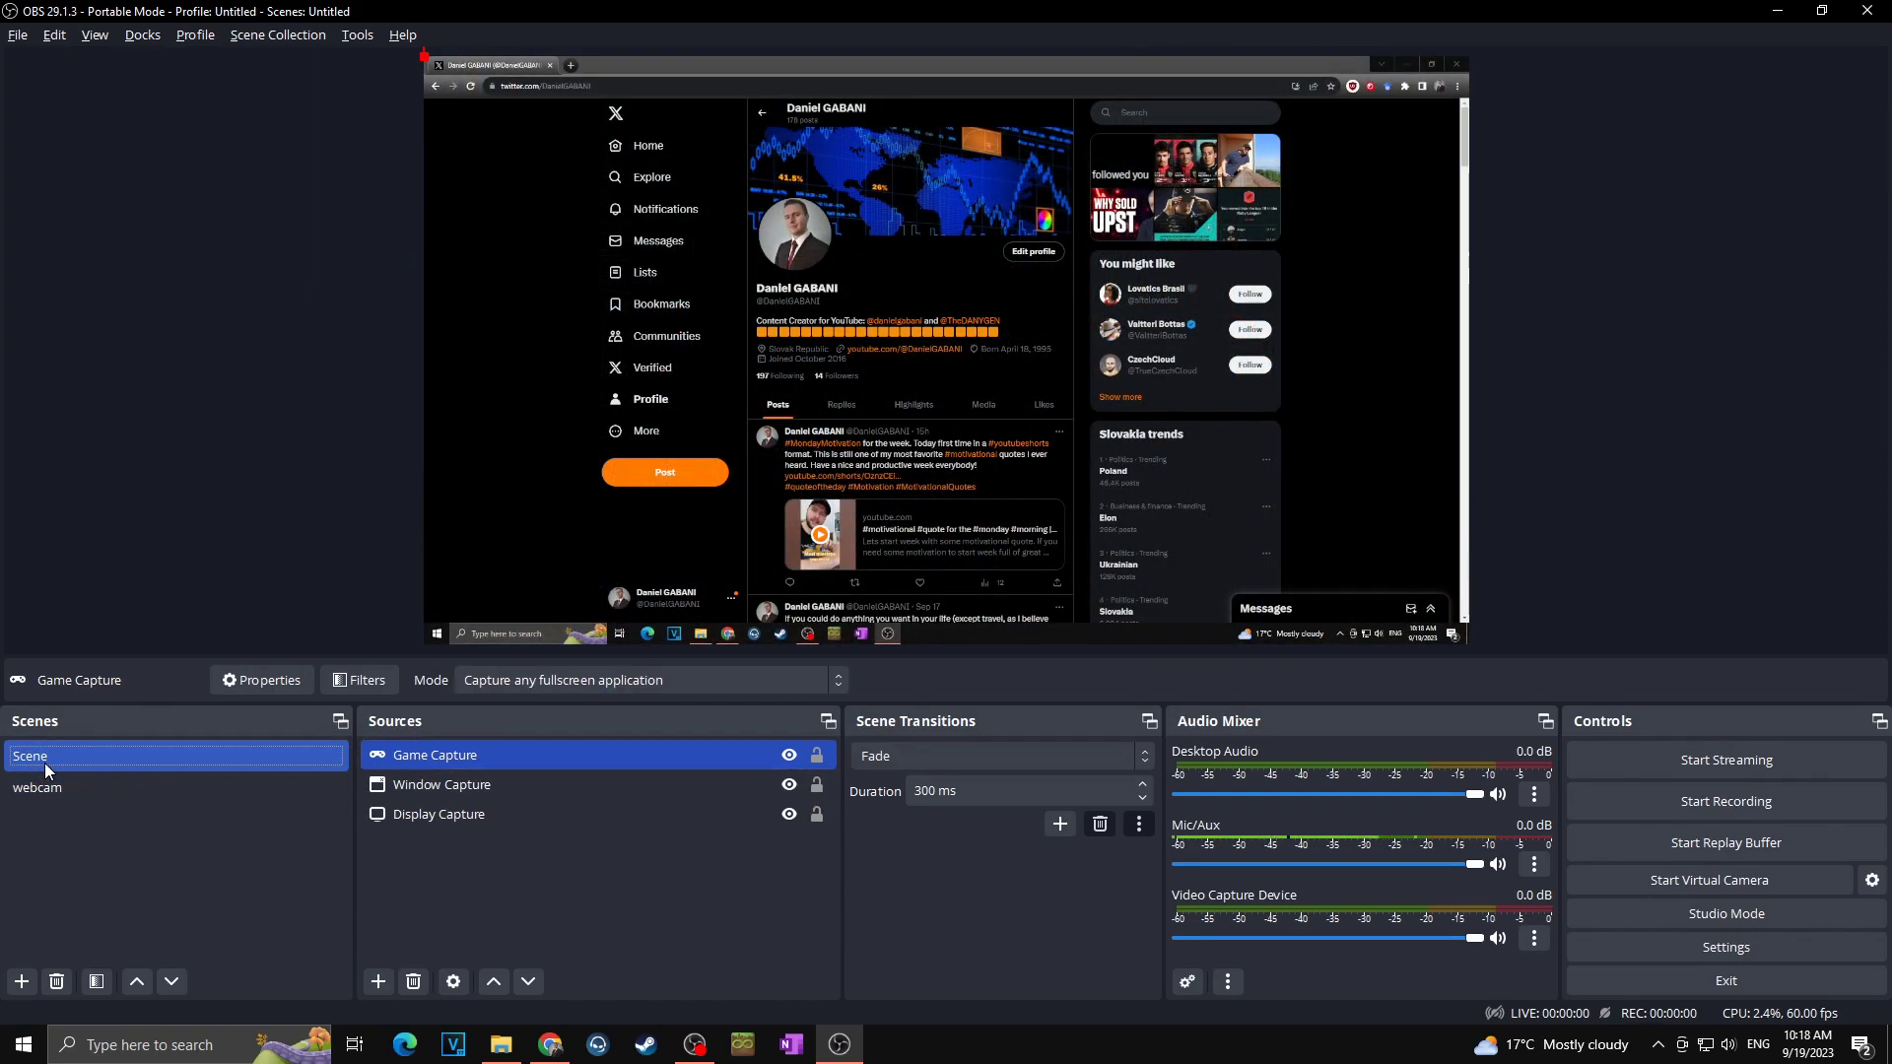
click(378, 984)
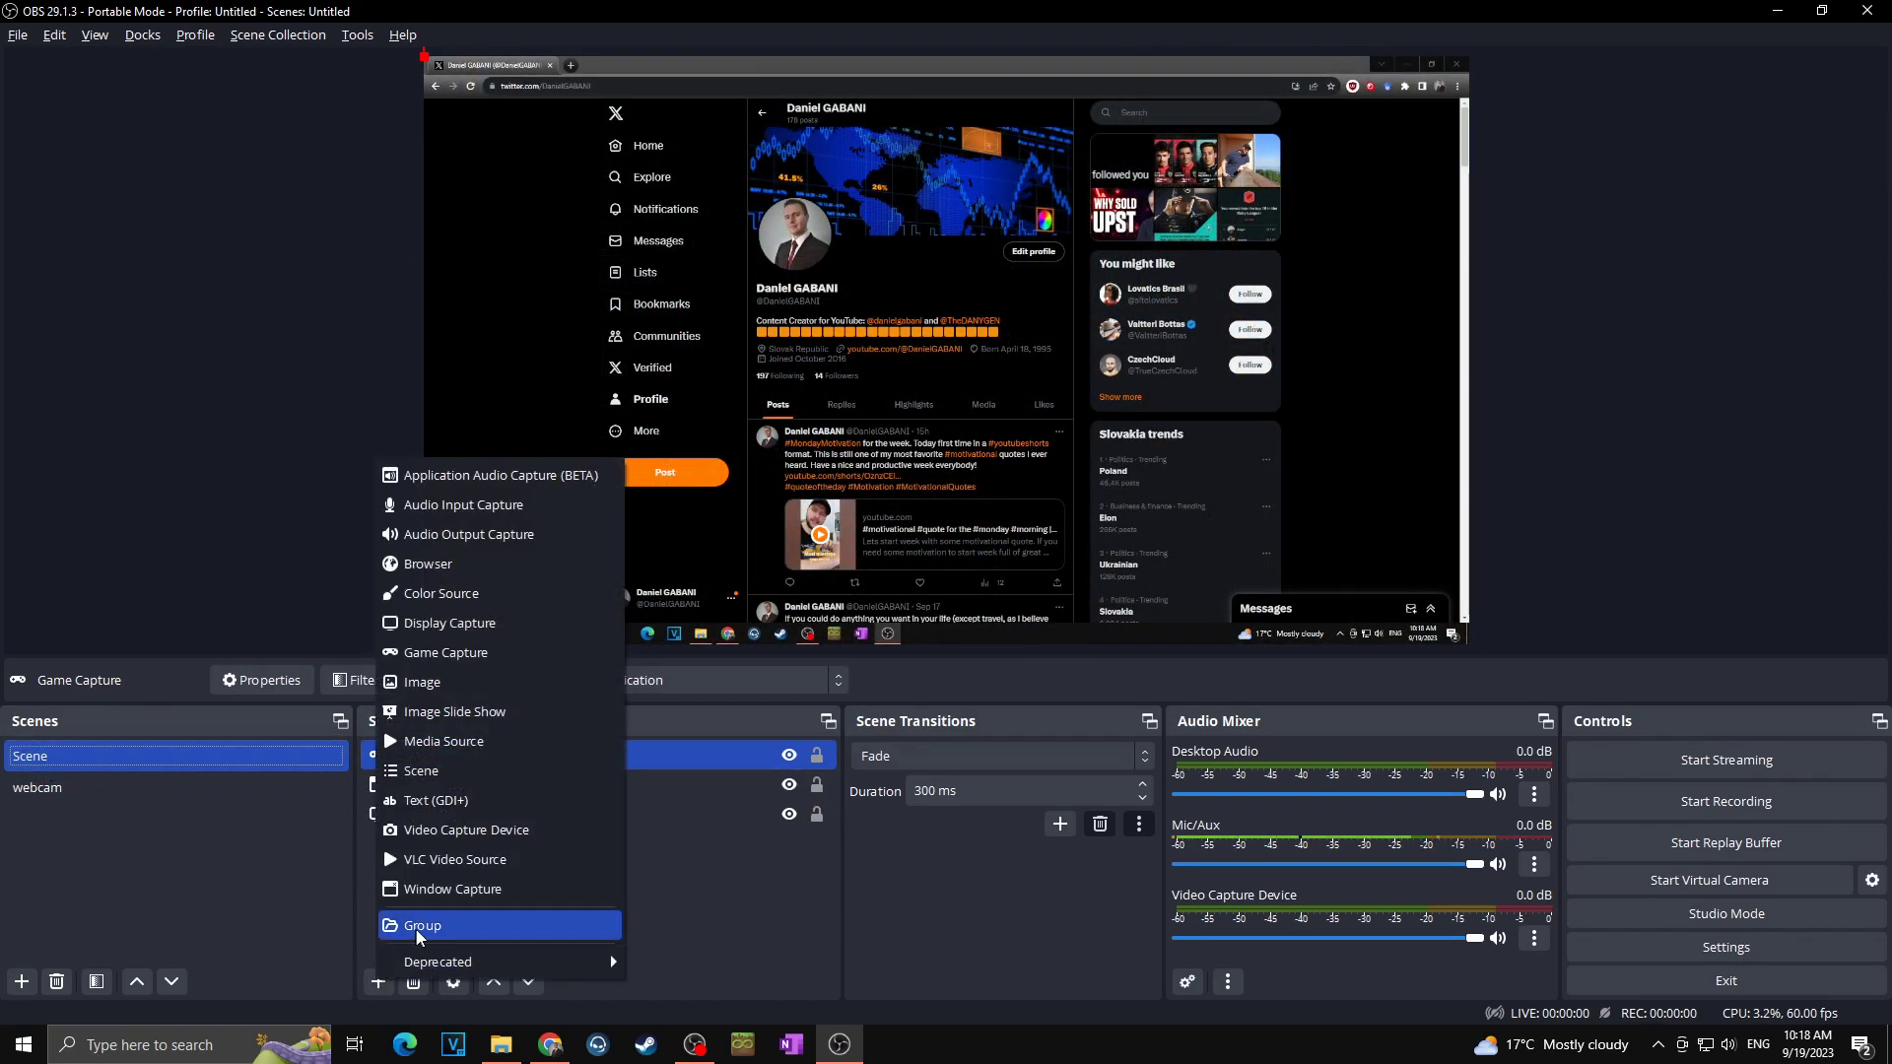
click(473, 830)
click(794, 445)
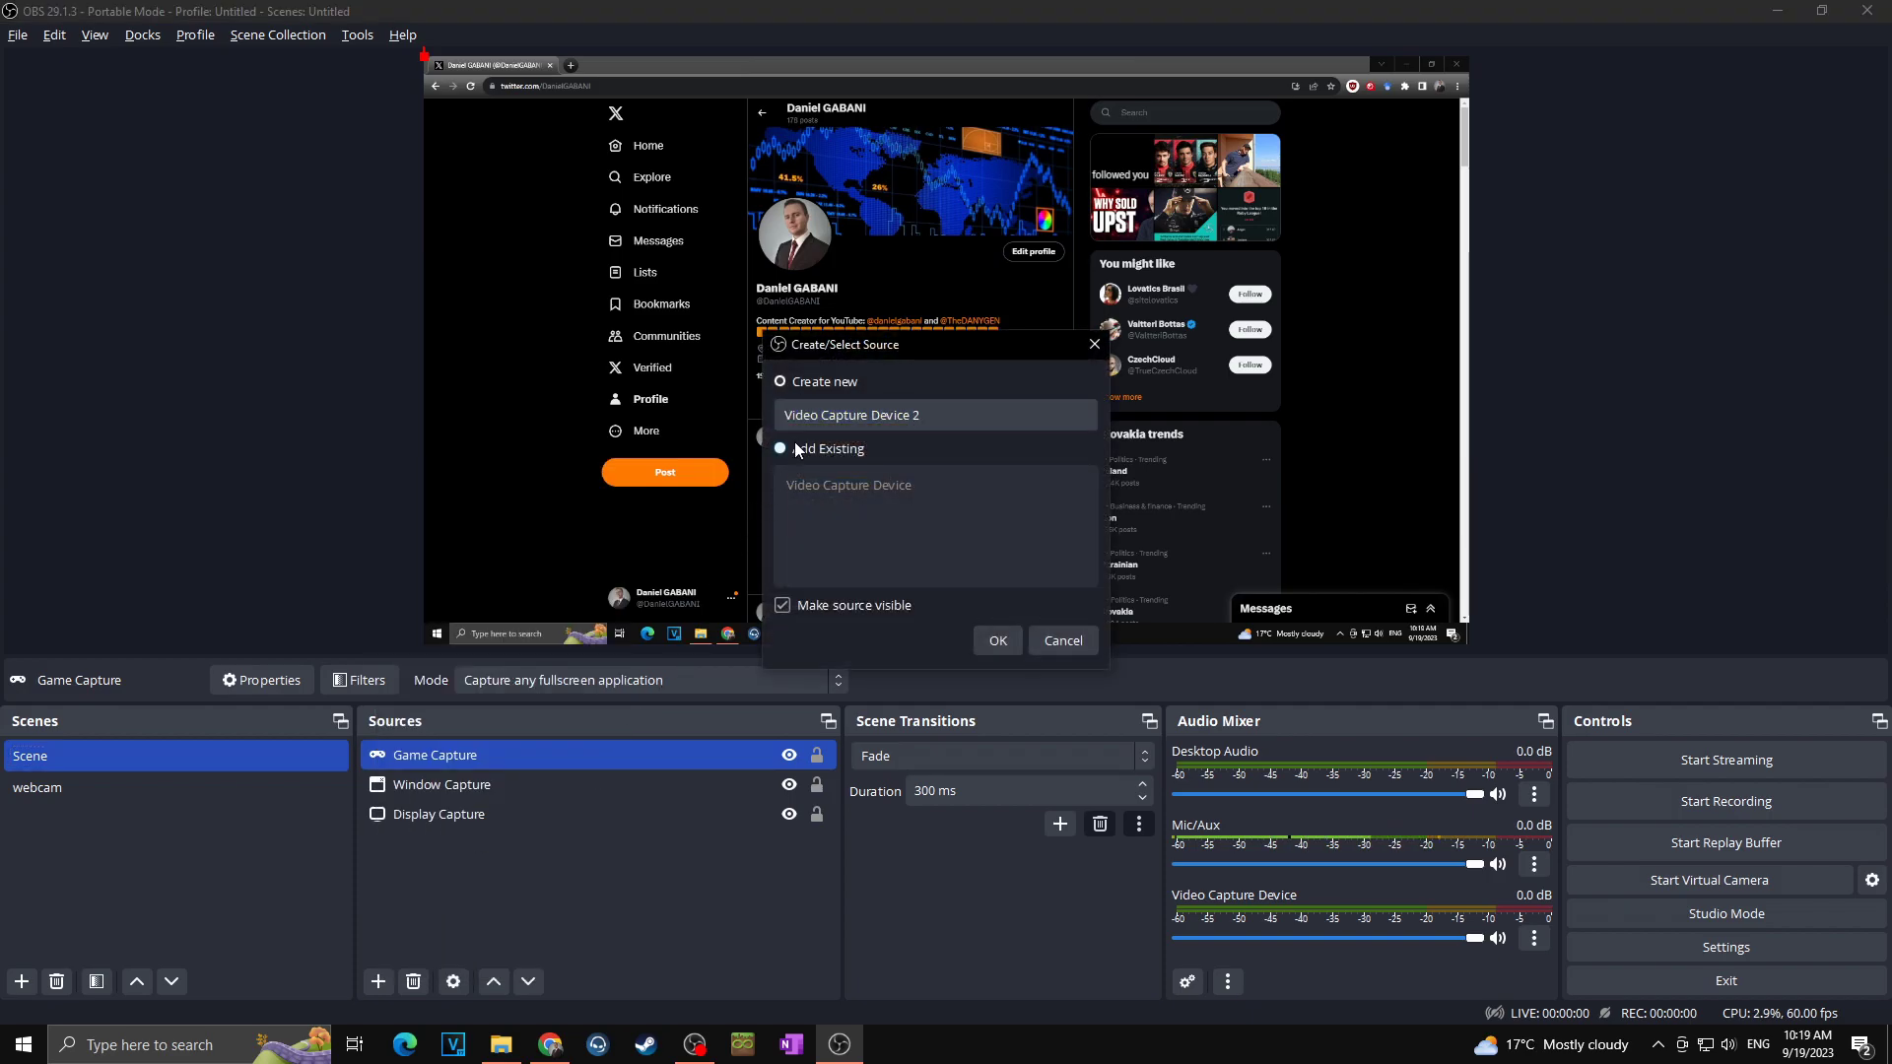
click(826, 486)
click(989, 640)
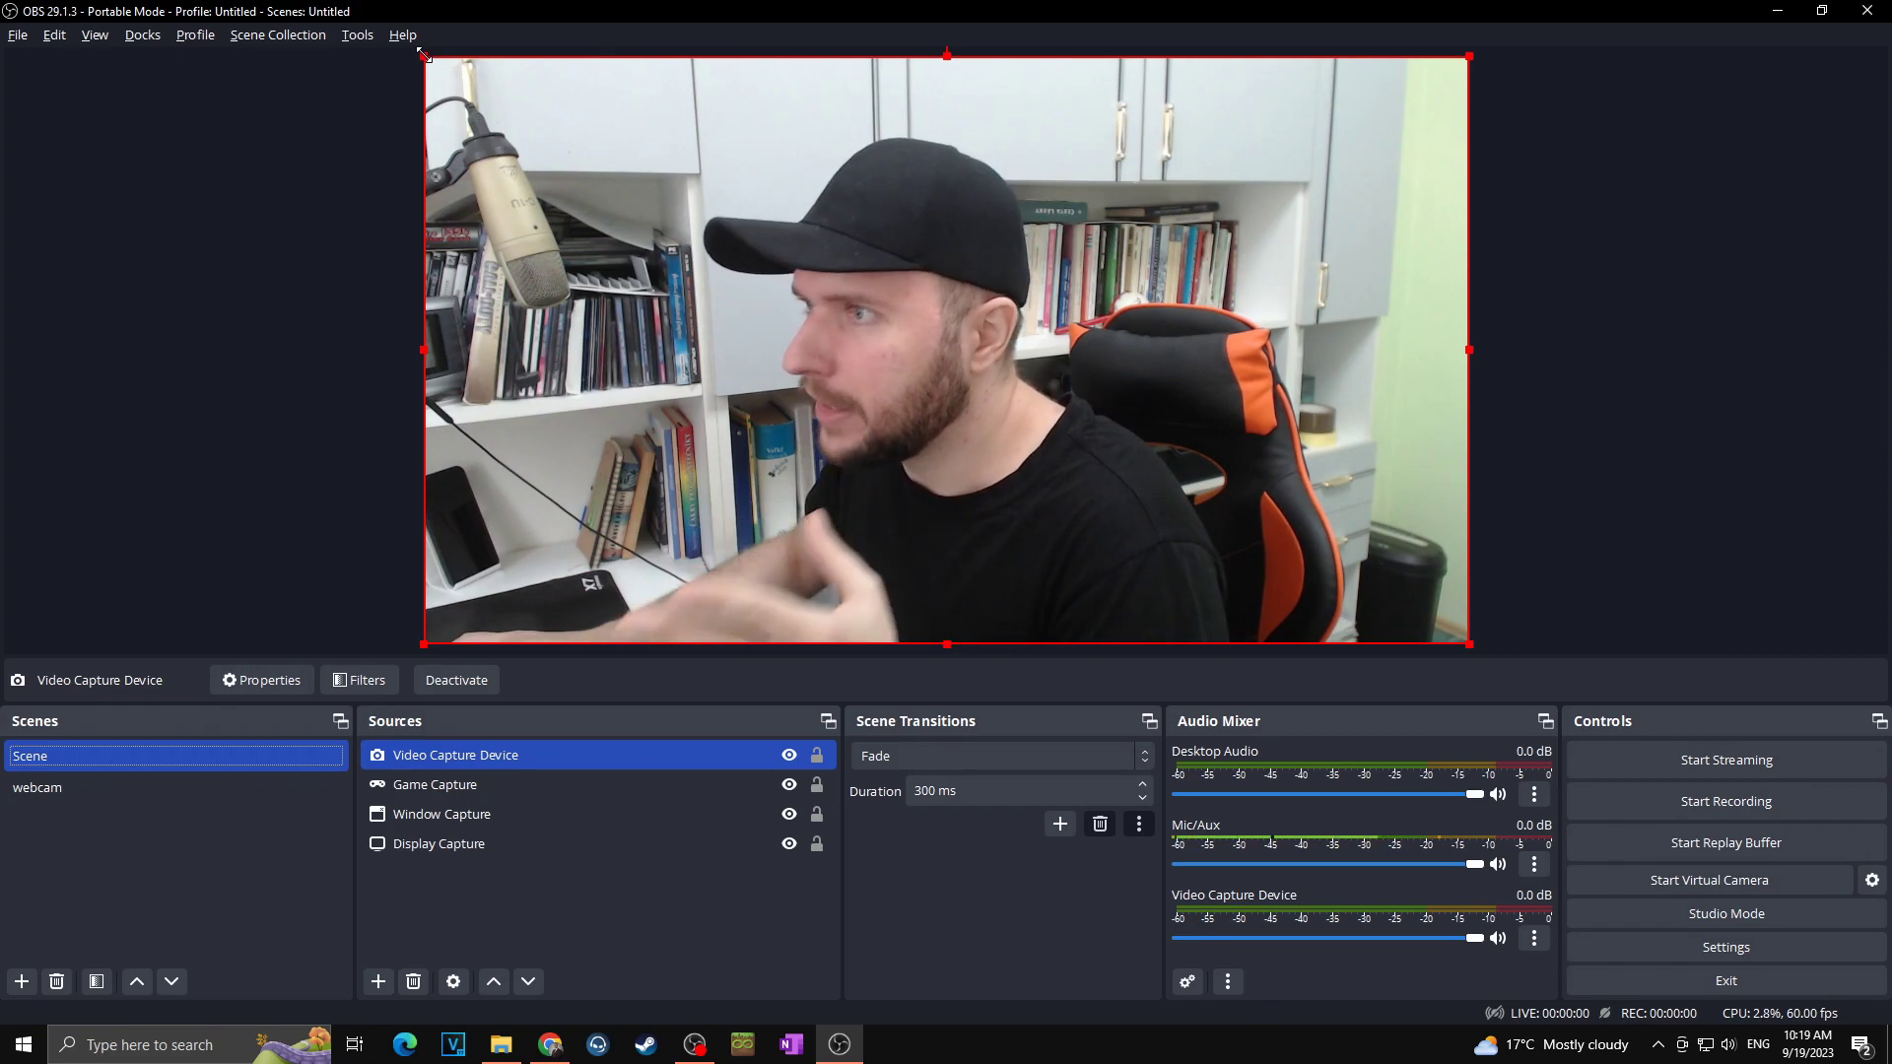
Scale the webcam overlay down to about half the canvas size and move it inward from the lower-right corner.
drag(422, 52, 885, 593)
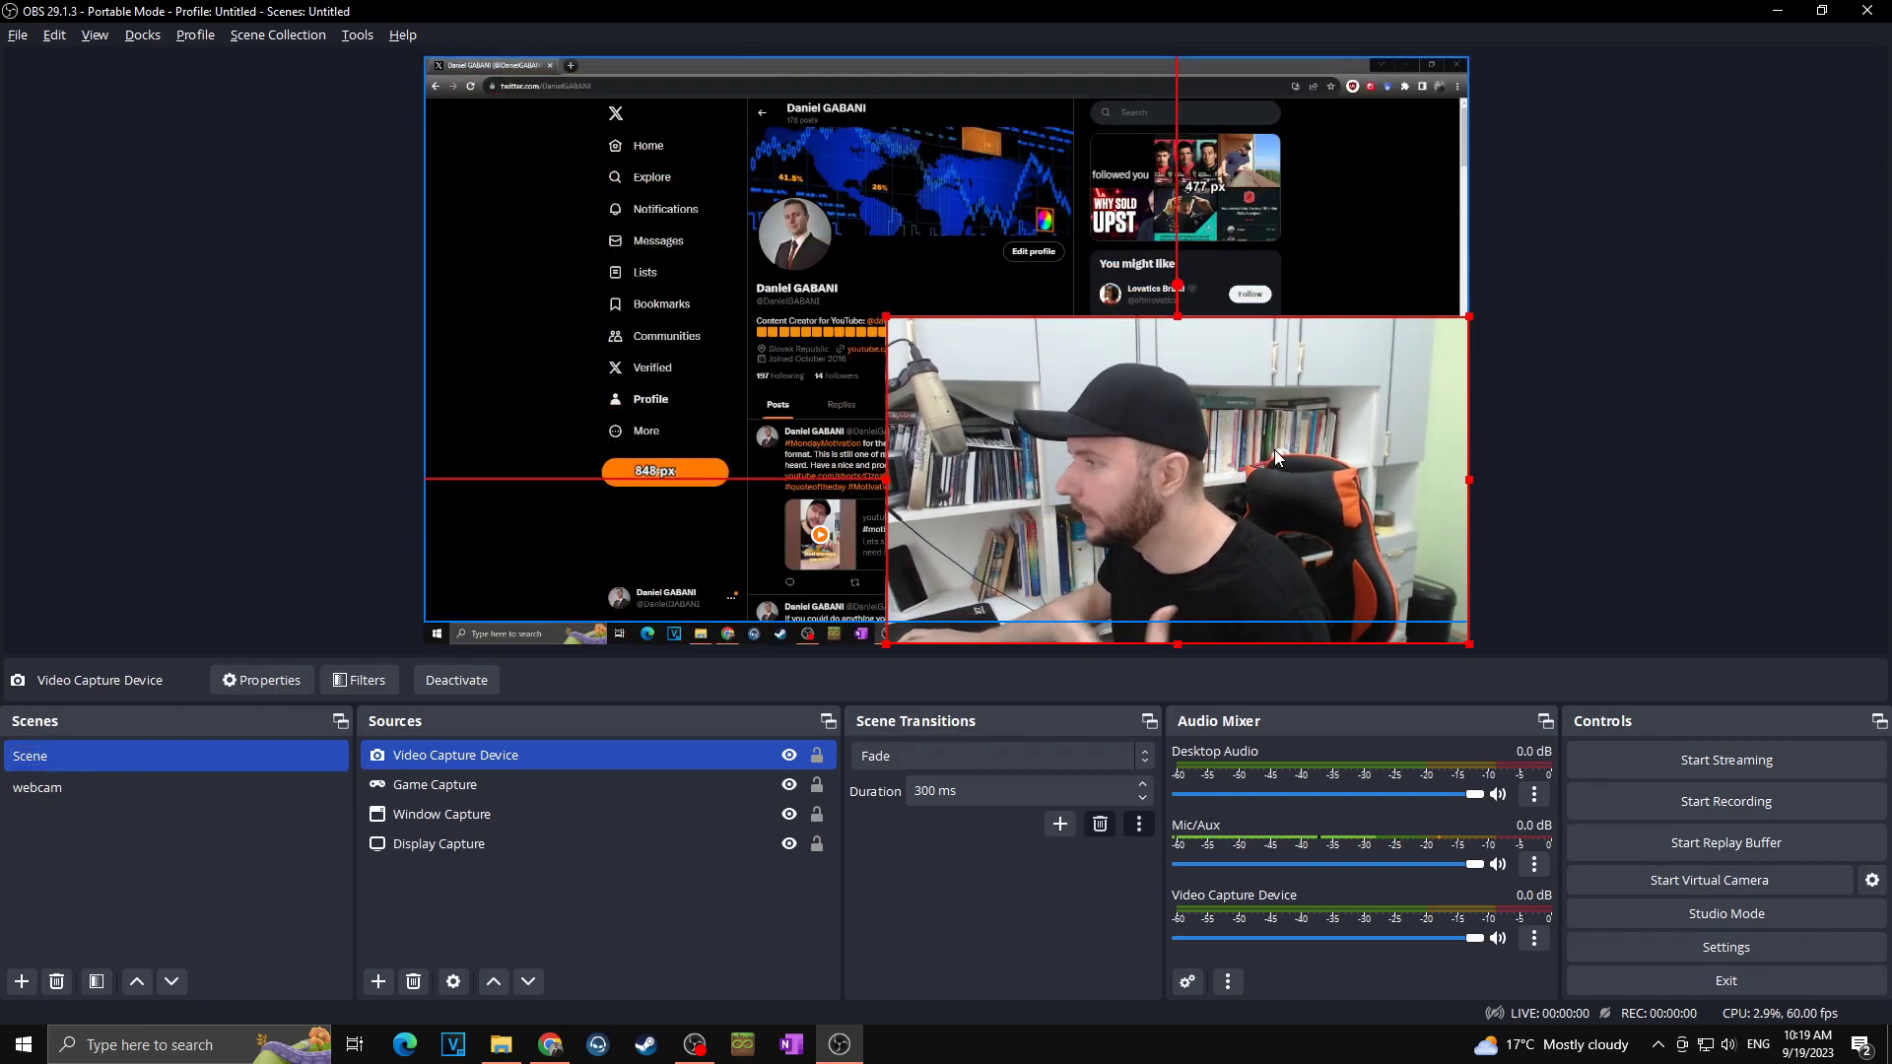
drag(1274, 449, 1167, 340)
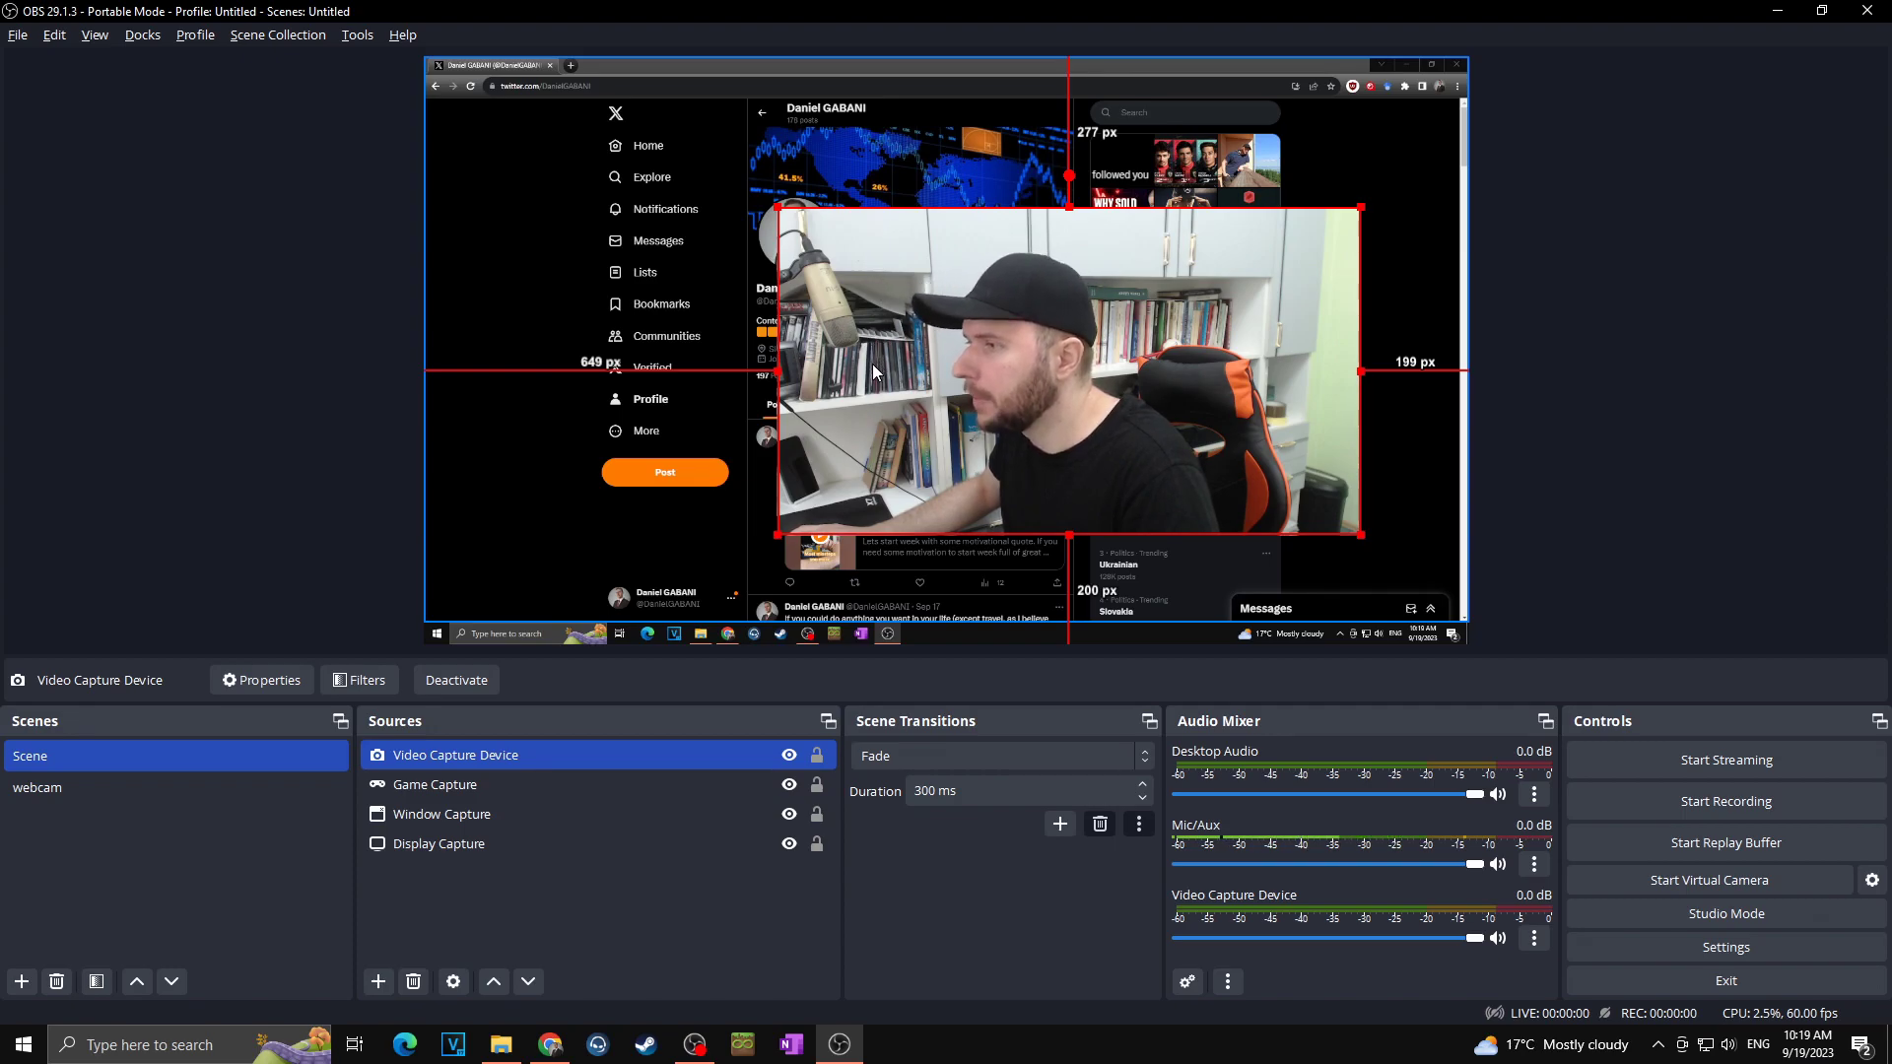
Crop the webcam overlay's left and right sides and place it, reduced in size, against the canvas's right edge.
key(alt)
drag(775, 372, 870, 372)
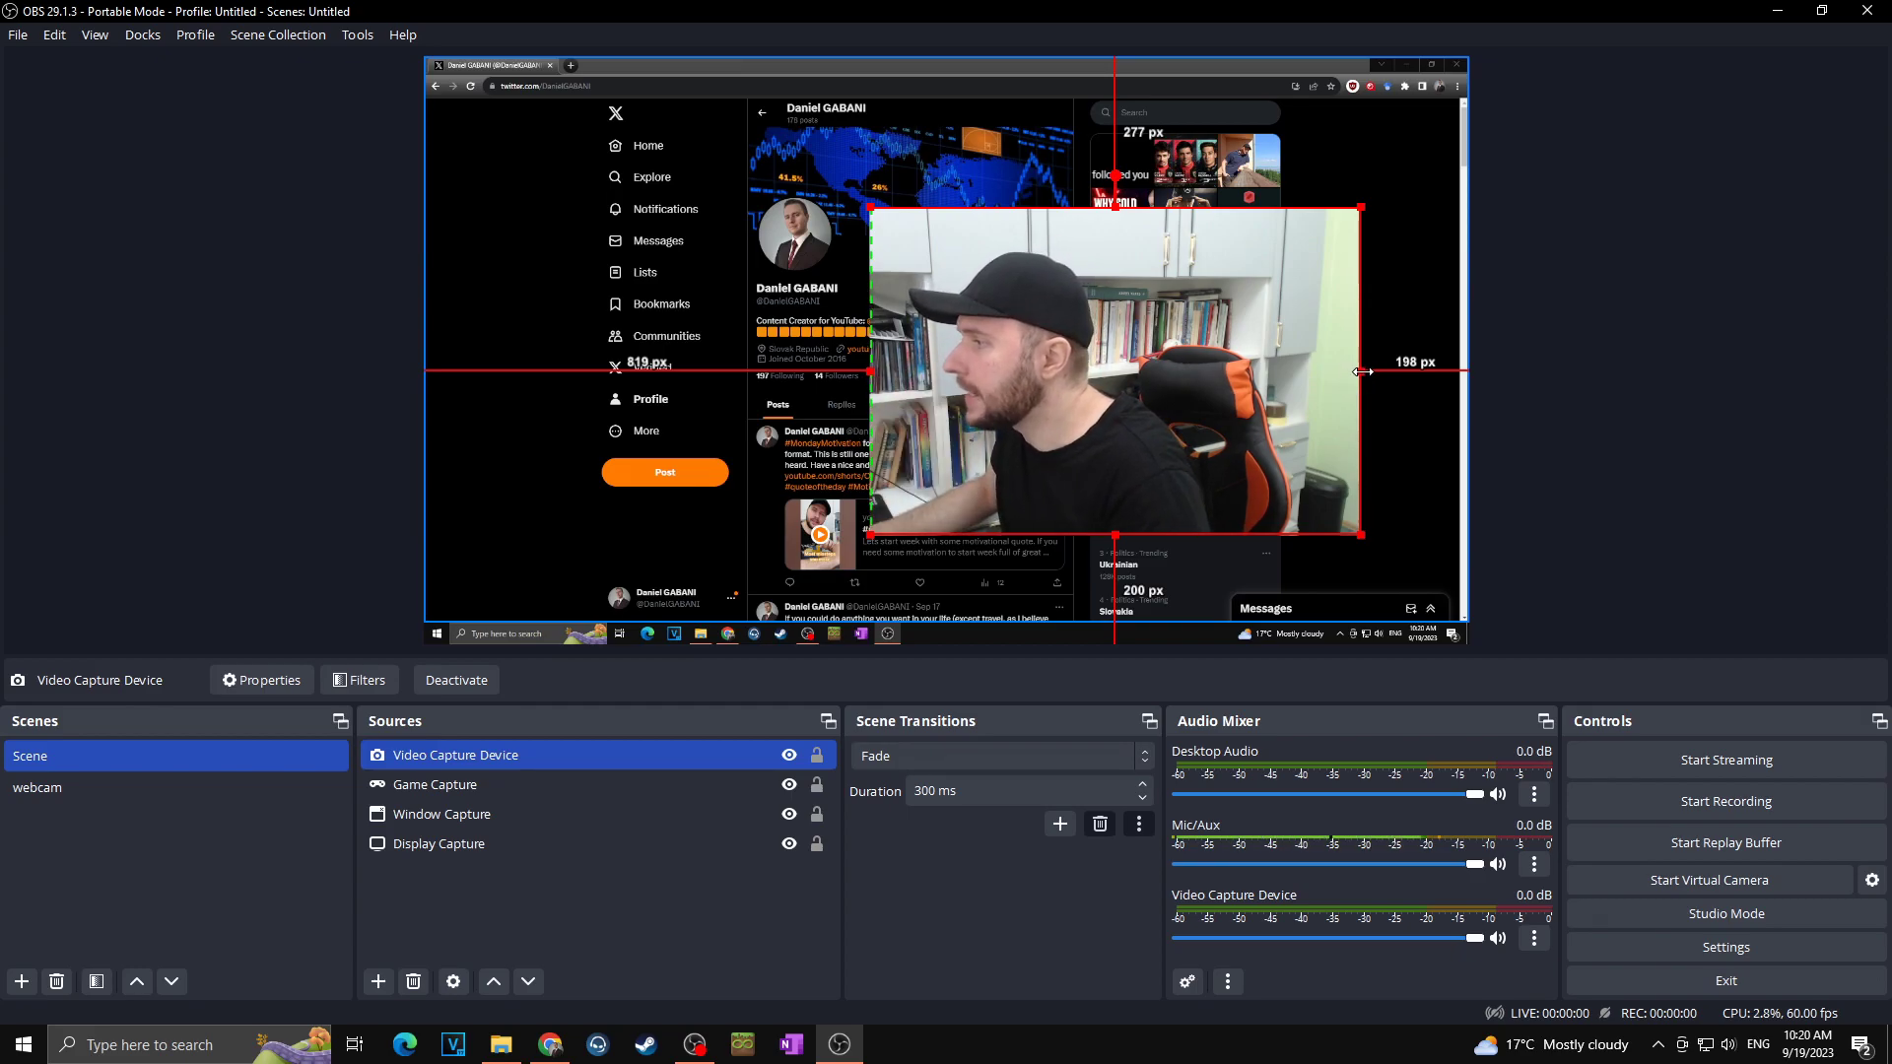
drag(1363, 371, 1293, 379)
drag(870, 371, 1336, 363)
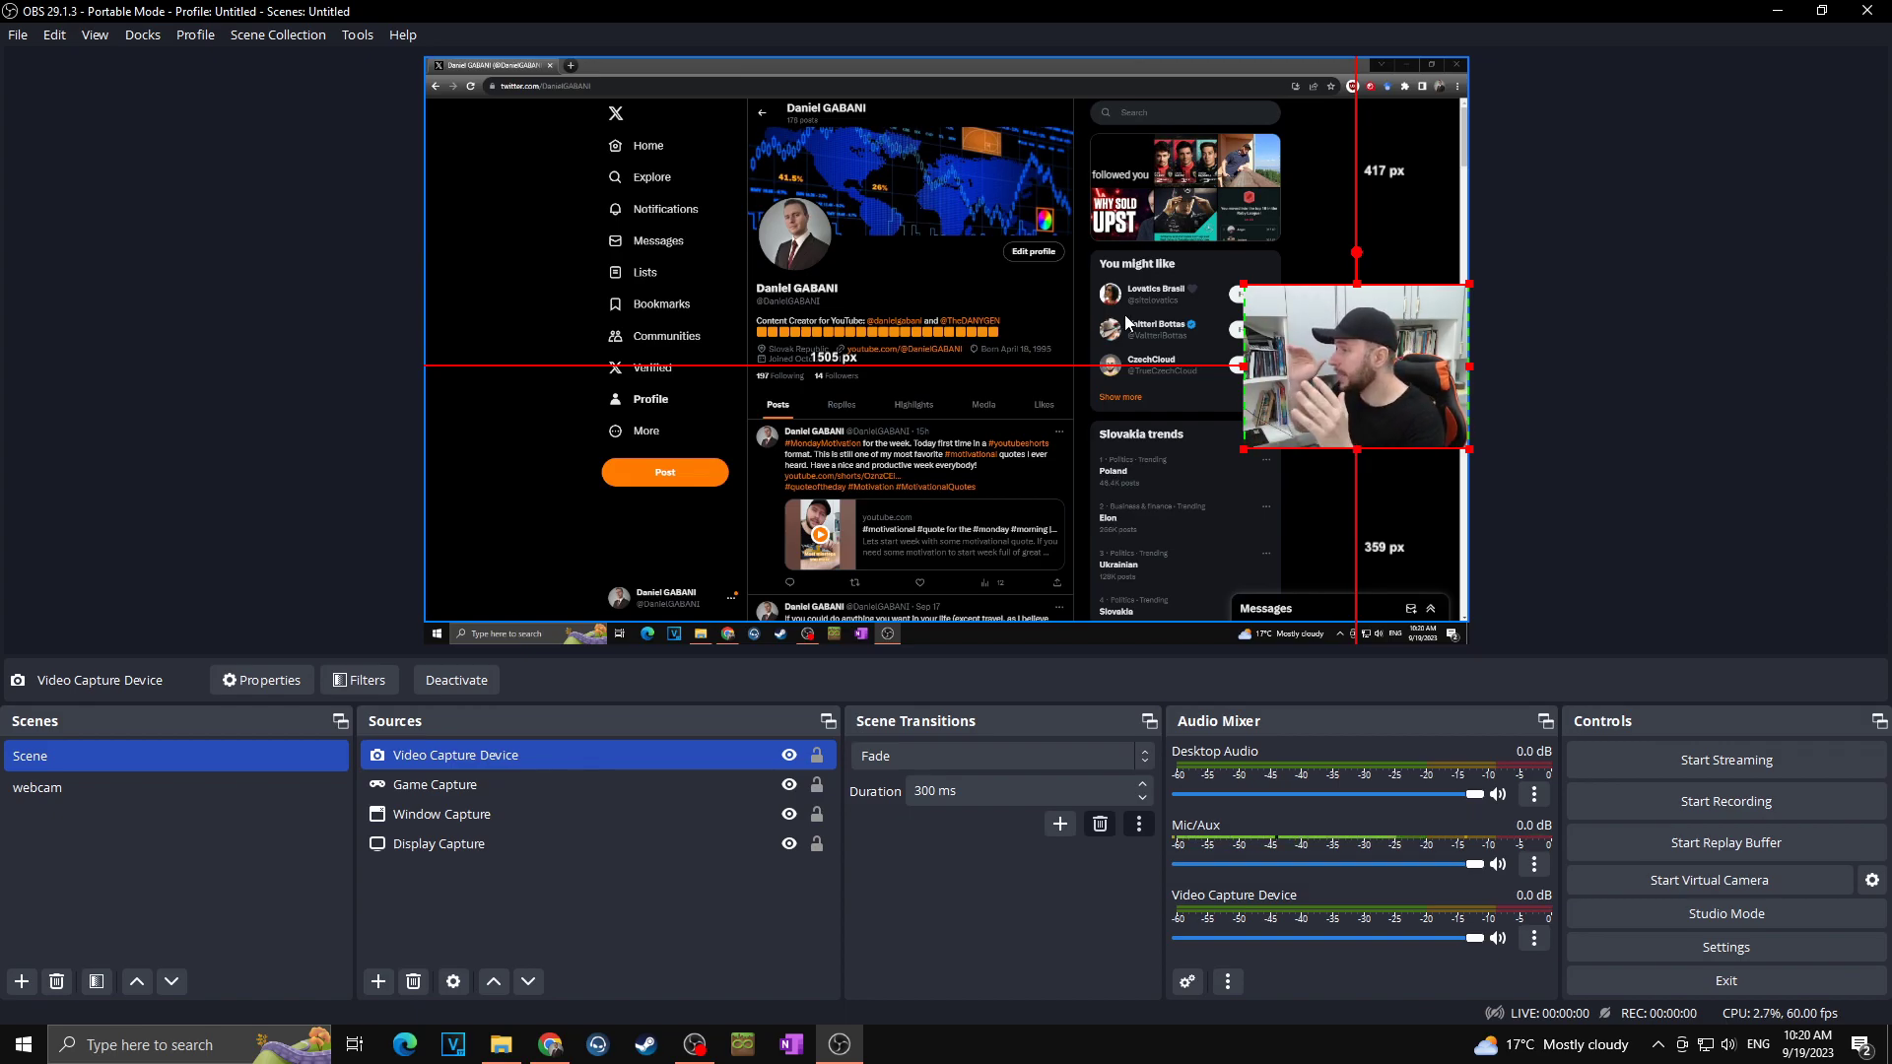
Preview the webcam scene, return to Scene and center its webcam overlay vertically on the canvas.
click(147, 787)
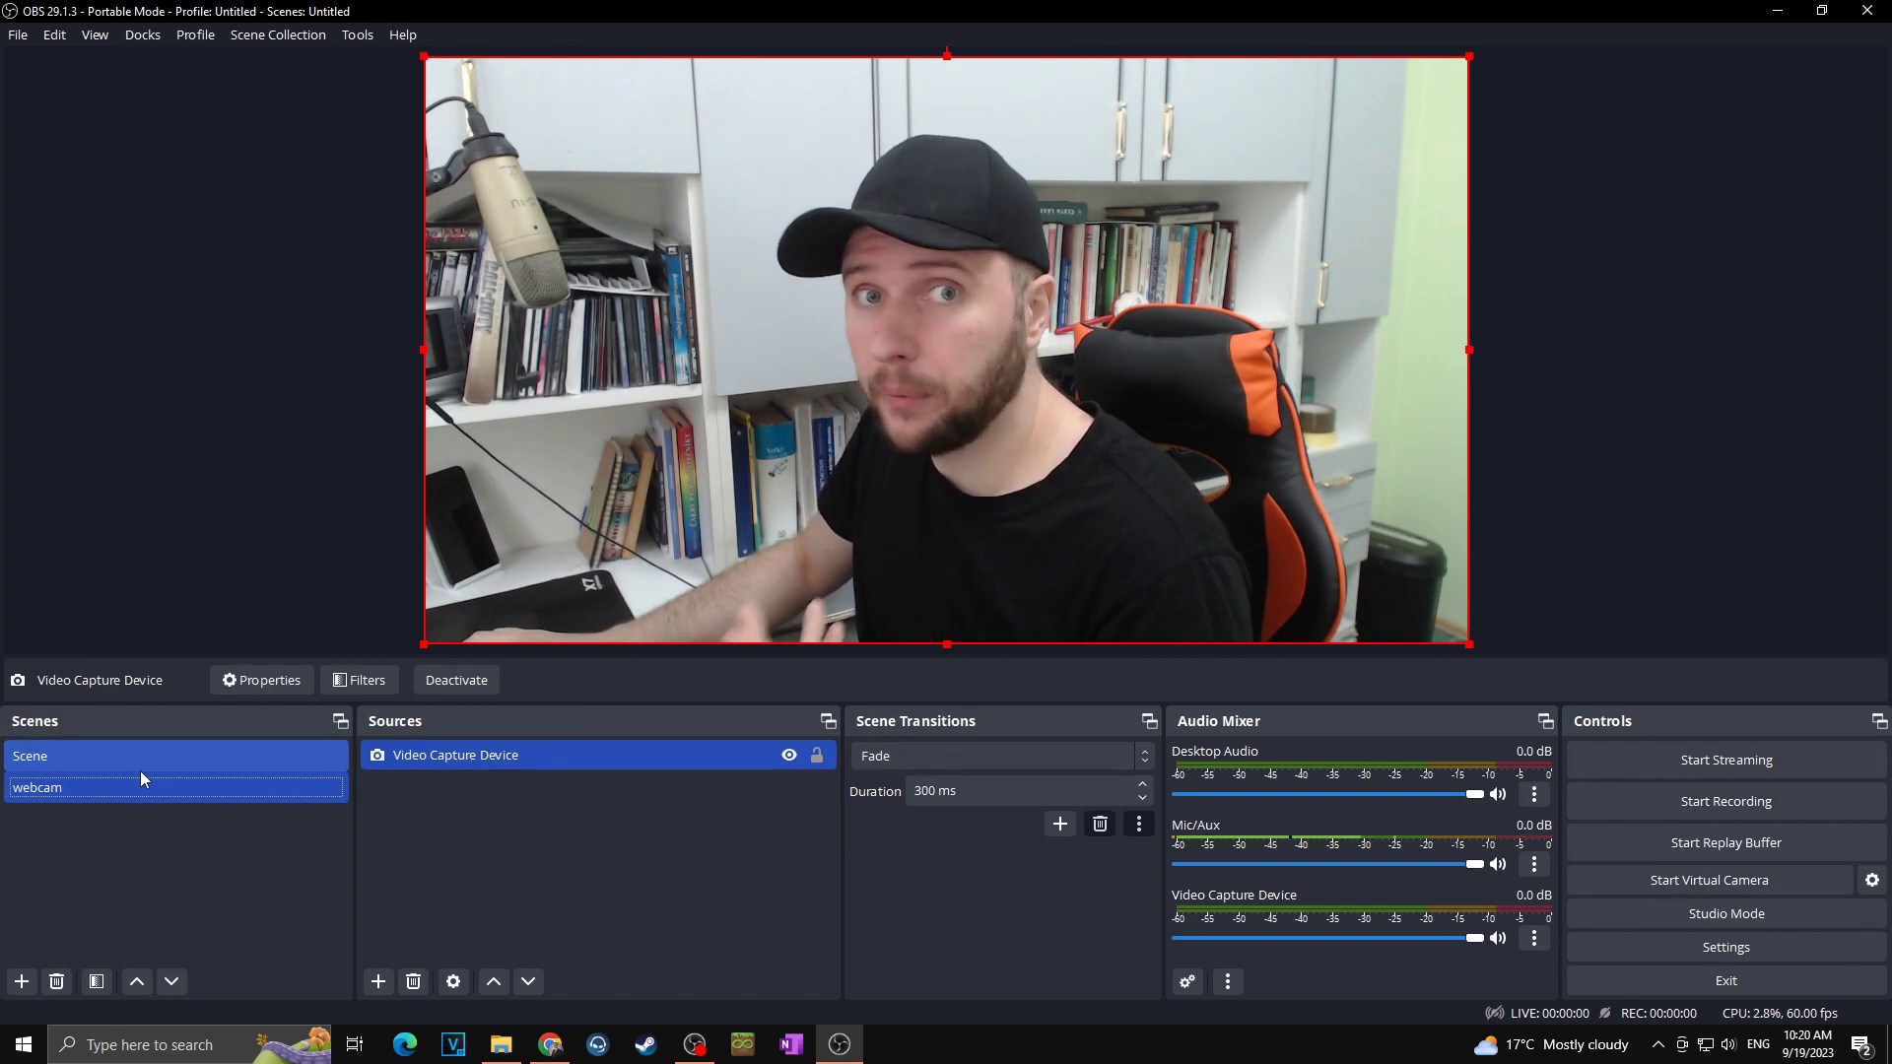
click(139, 770)
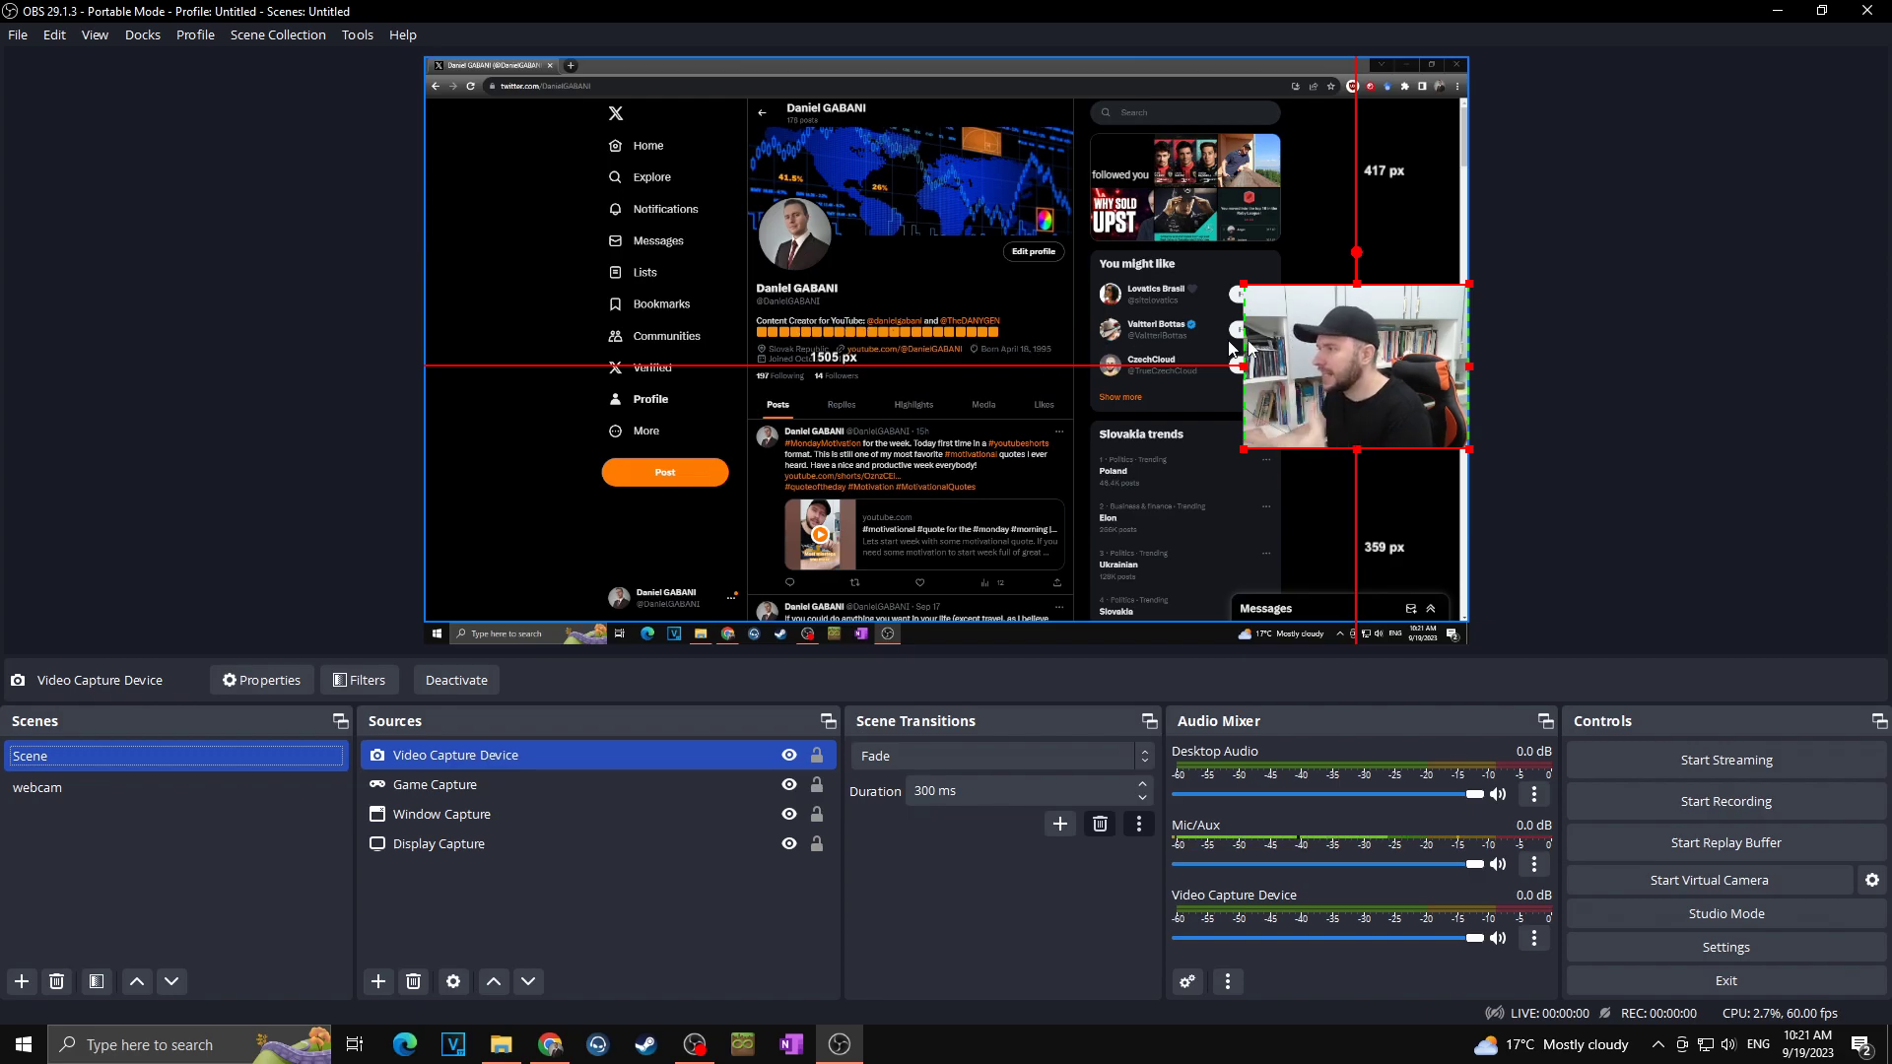
right_click(1303, 346)
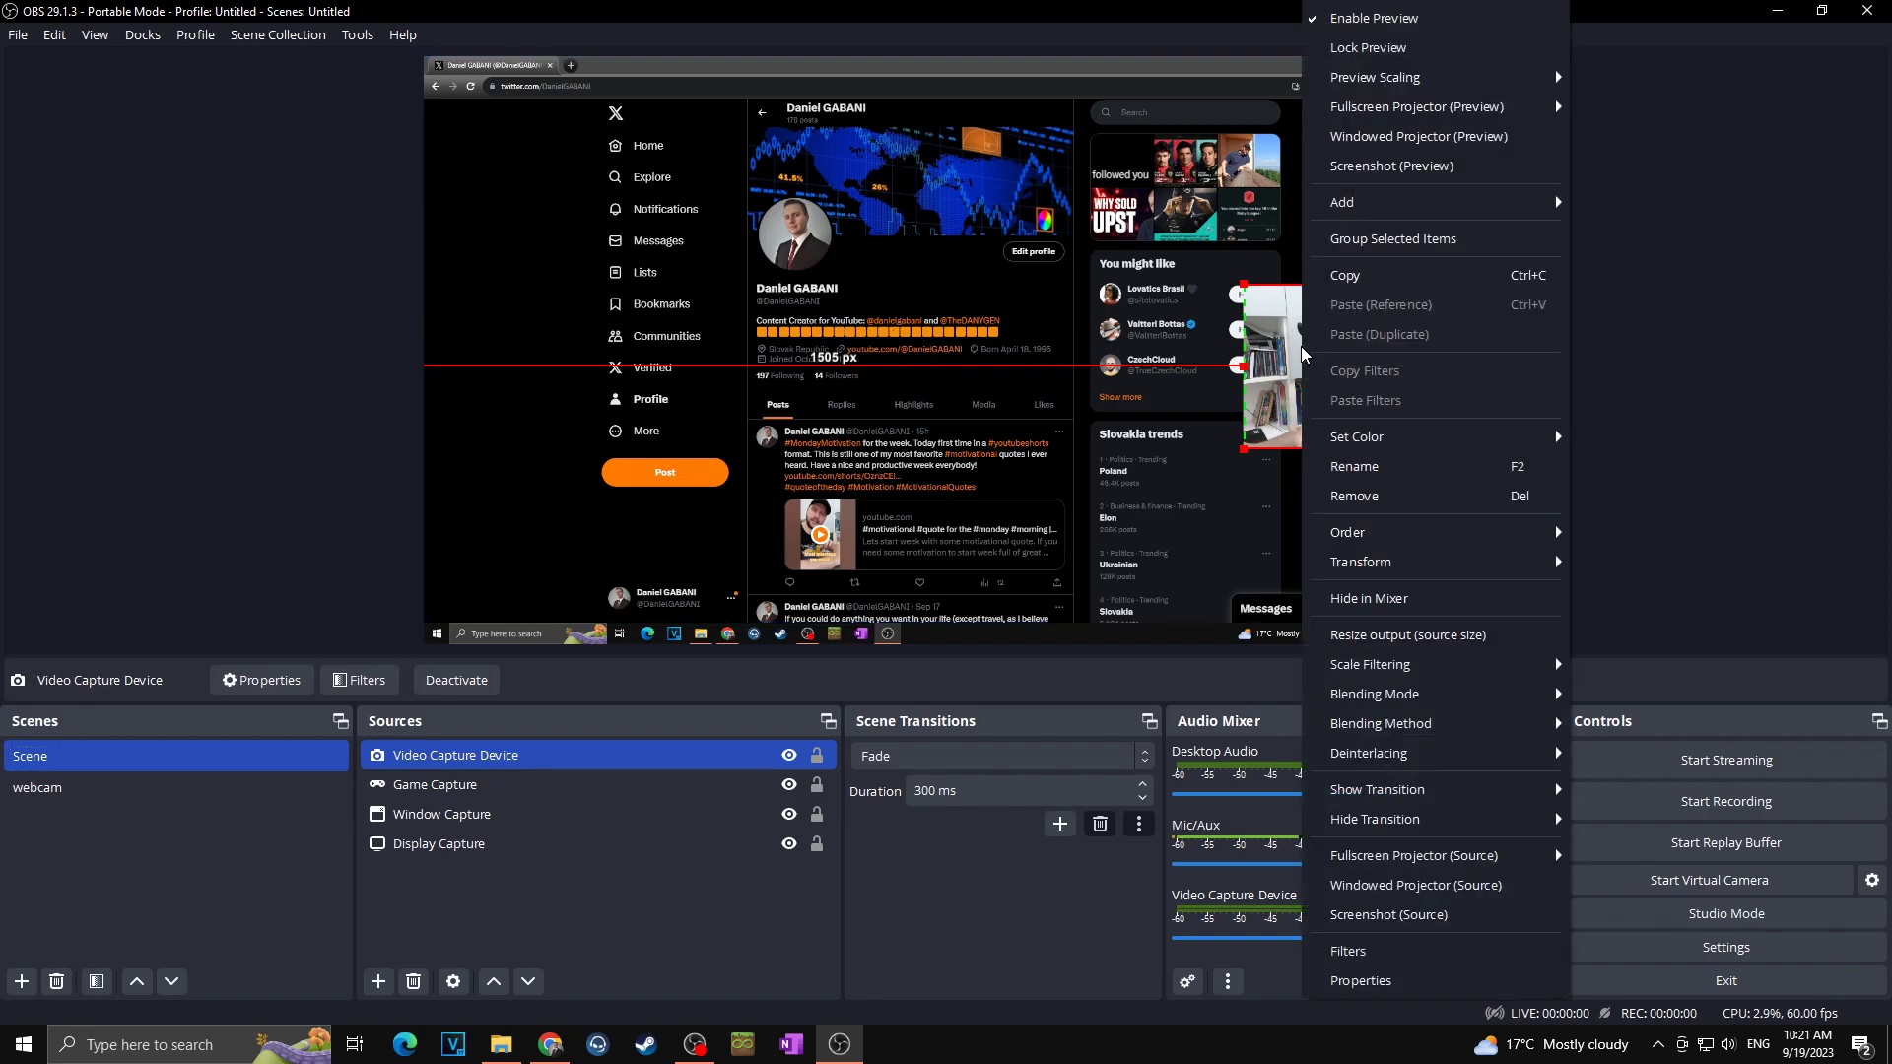
click(428, 769)
right_click(428, 769)
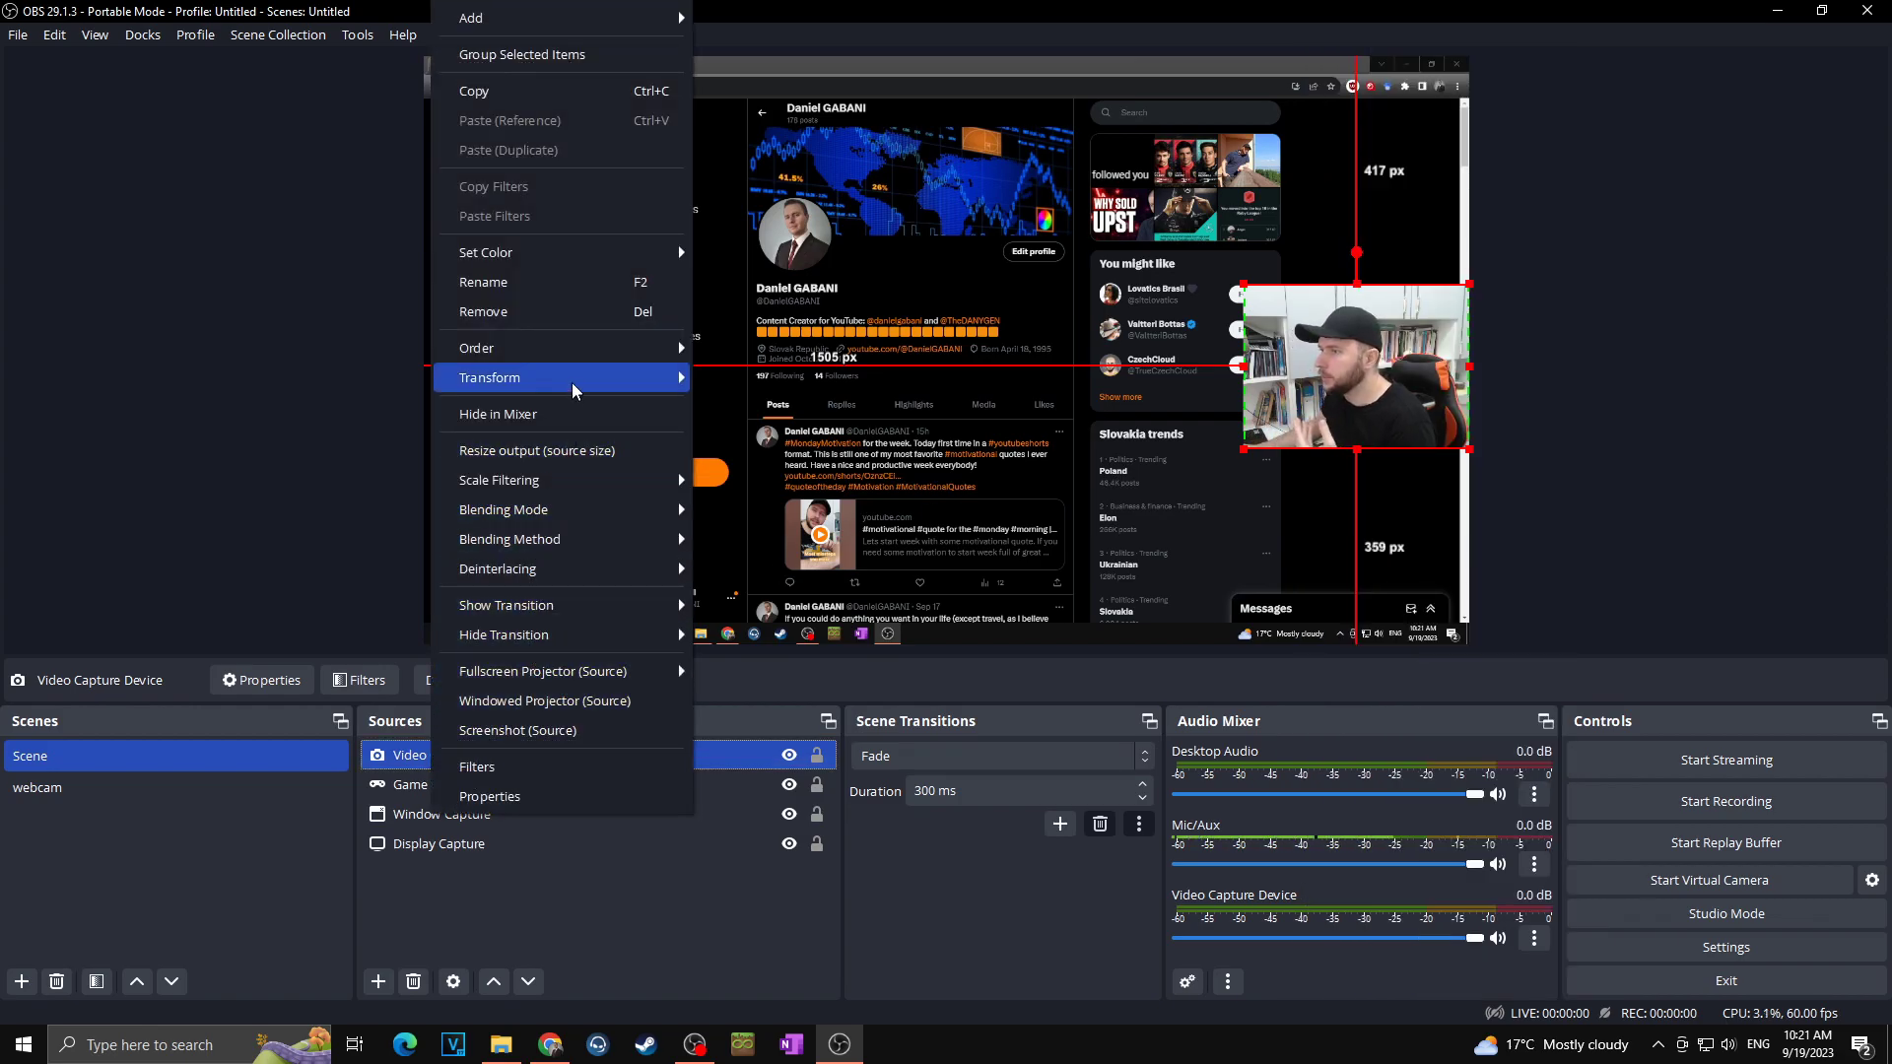
mouse_move(577, 392)
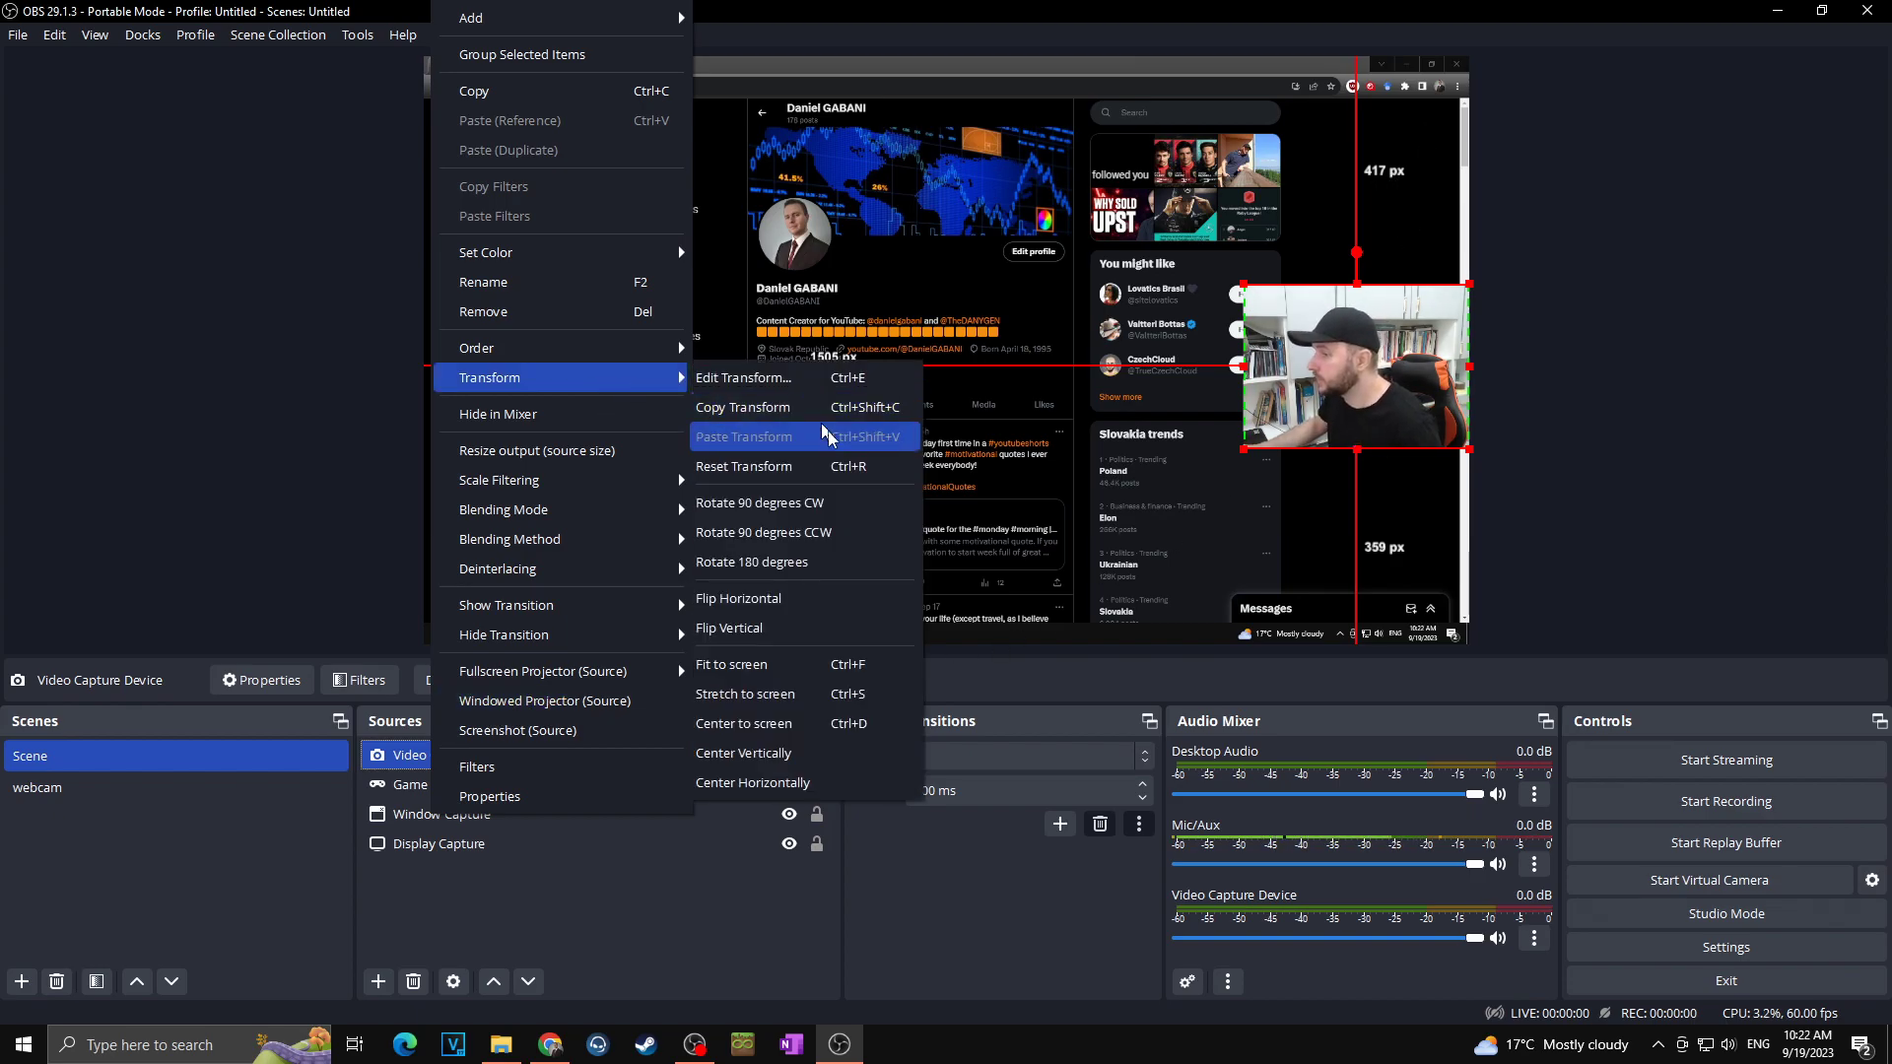
click(839, 764)
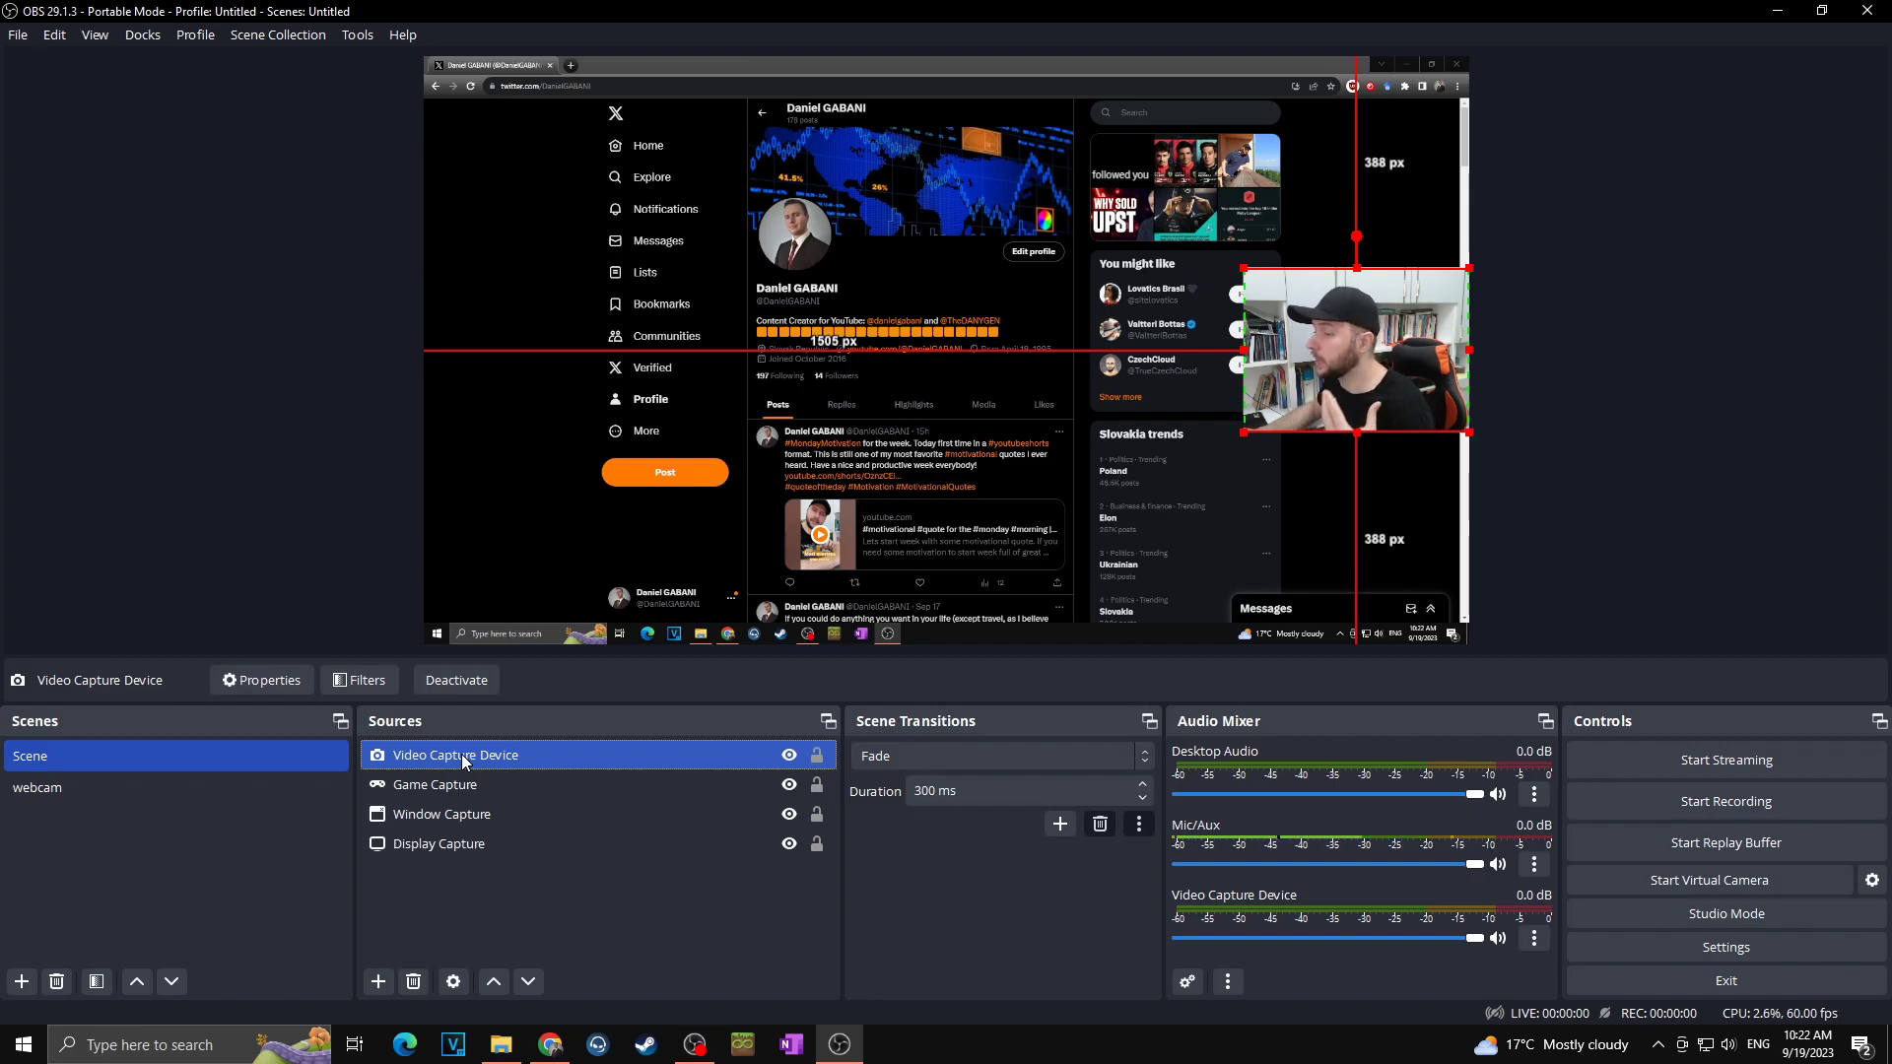
Add a Color Correction effect filter to the Video Capture Device source and set its contrast to 0.01.
right_click(461, 754)
click(526, 765)
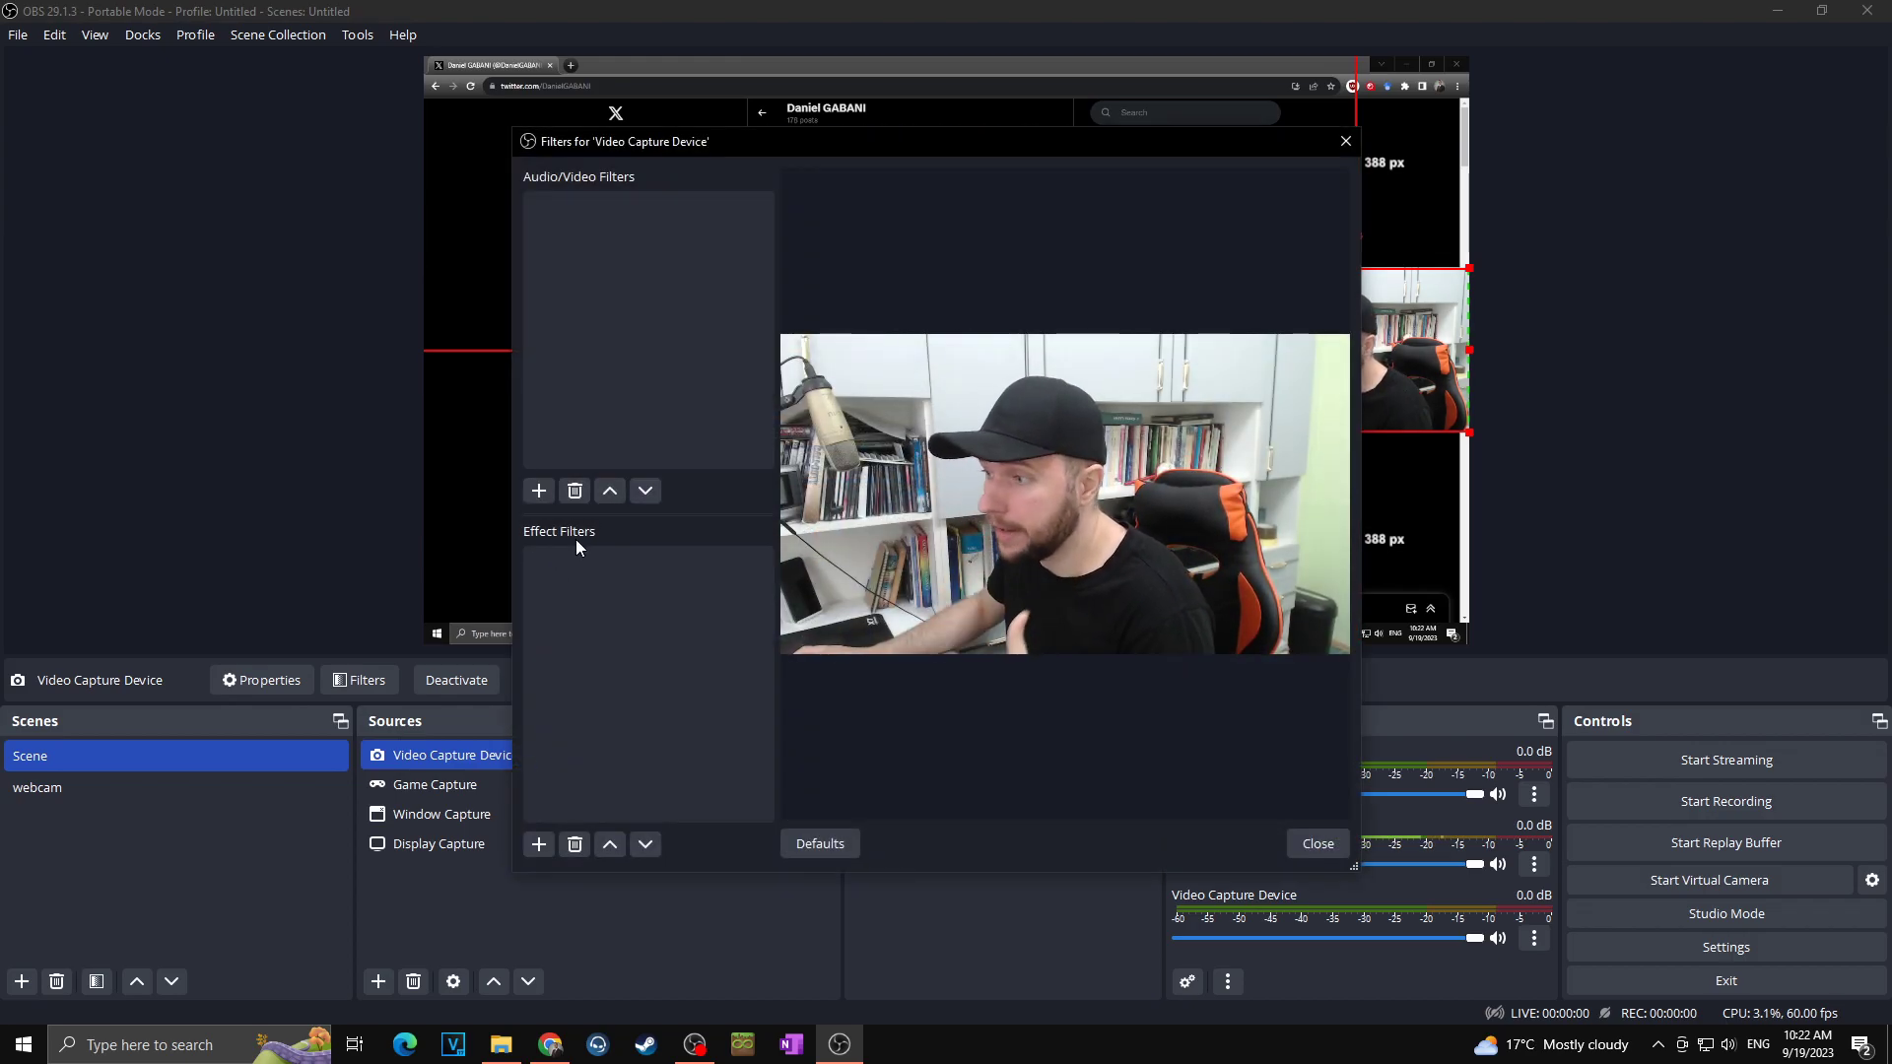
click(539, 845)
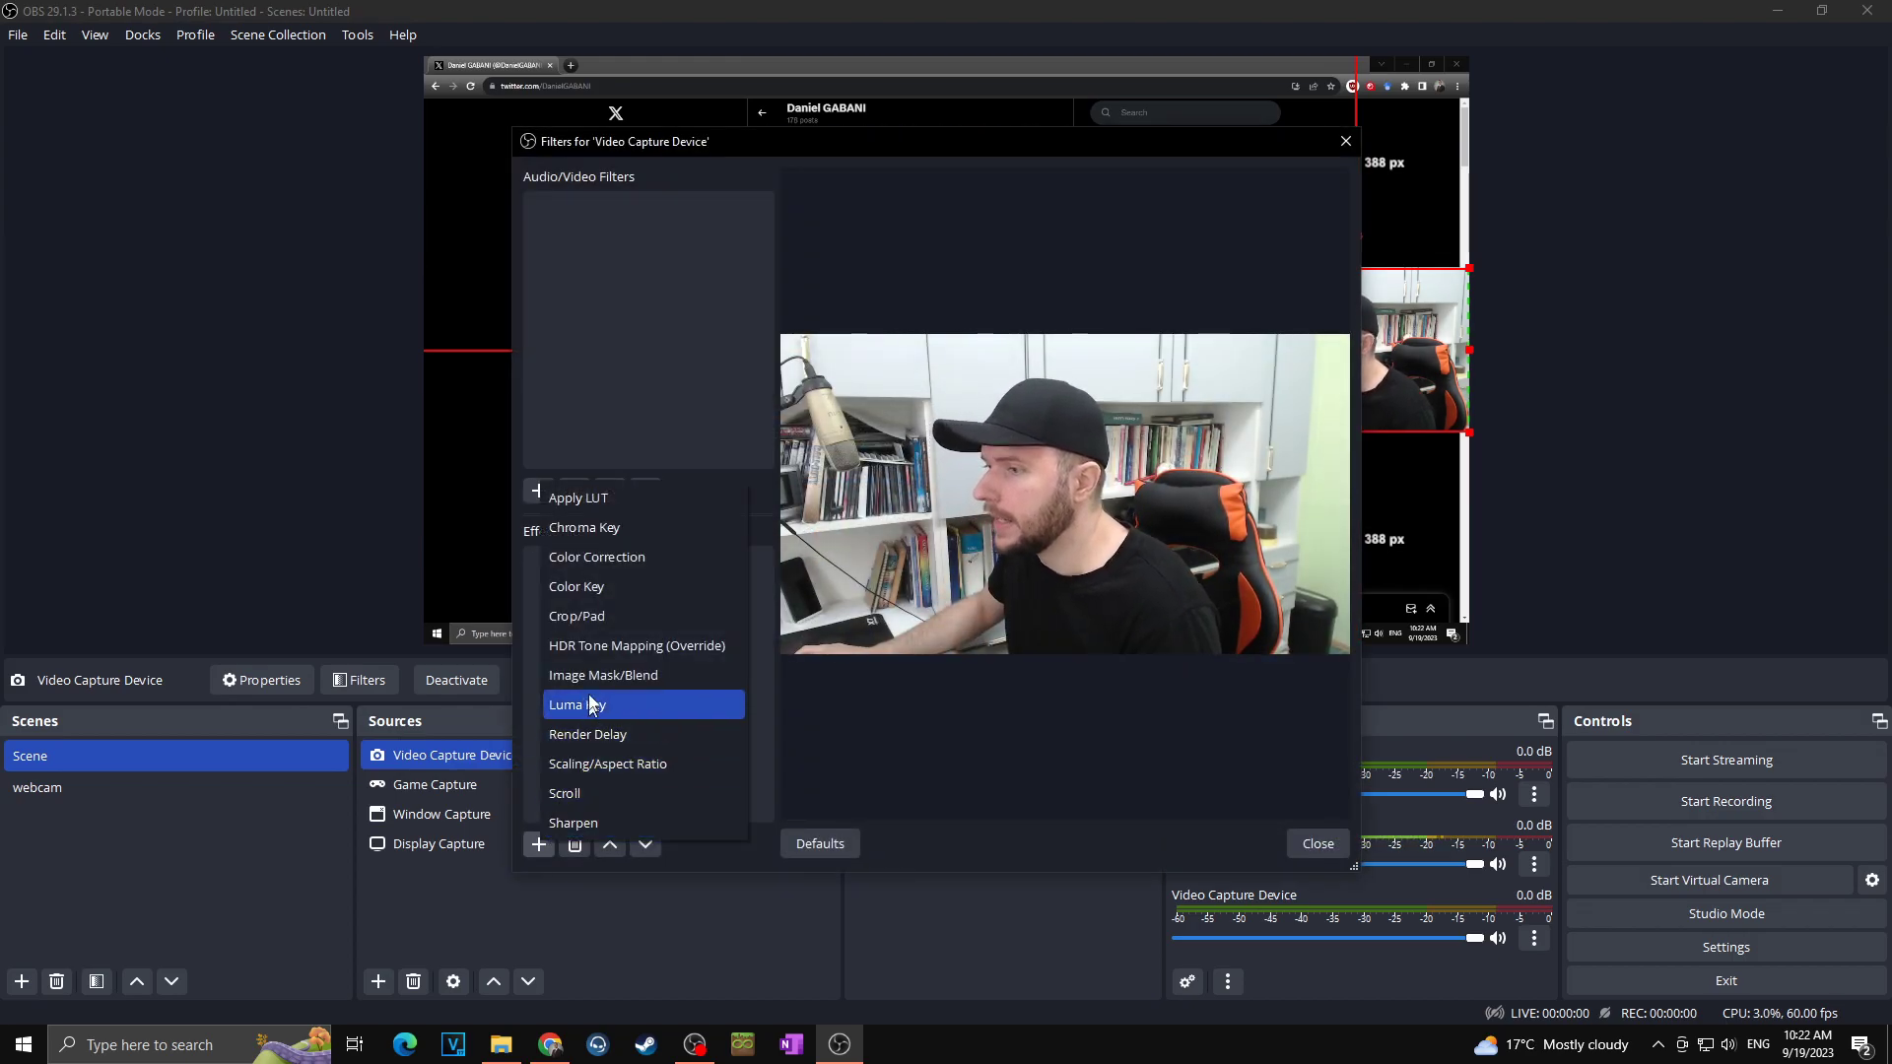
click(601, 558)
click(887, 535)
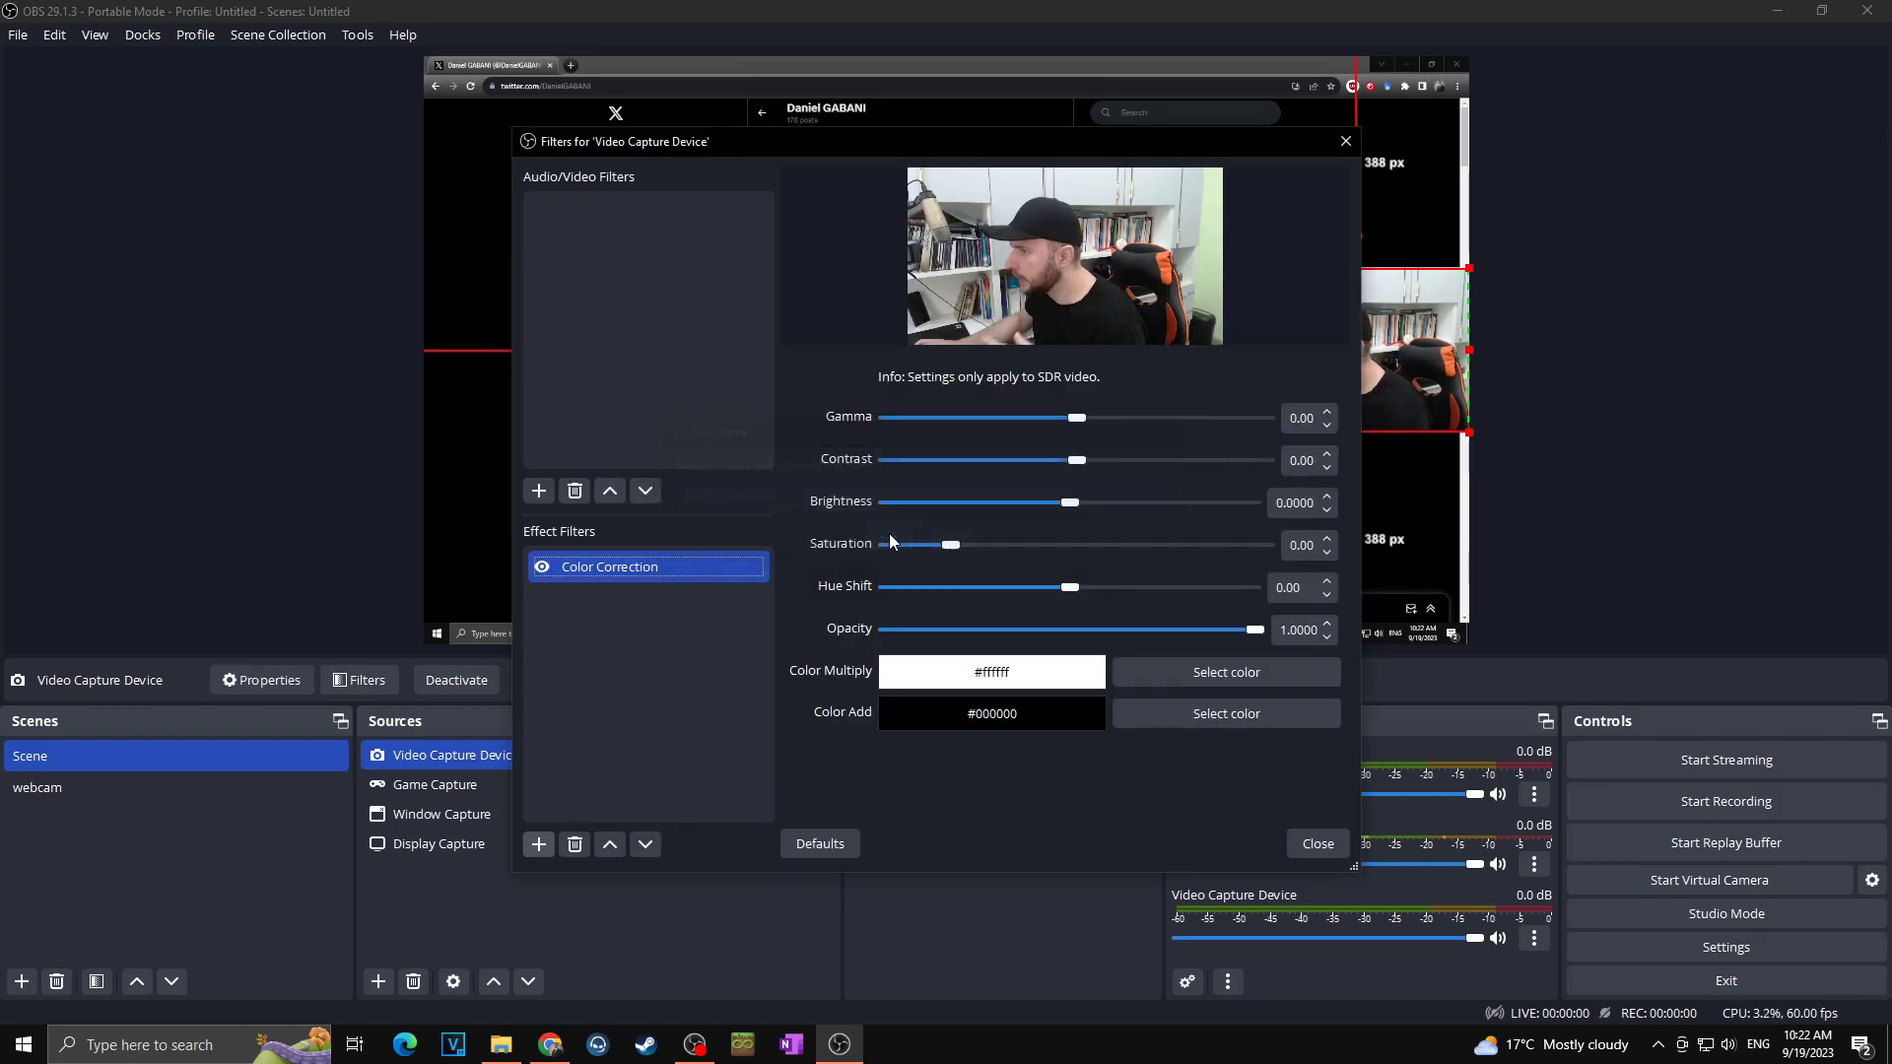
drag(1077, 460, 1115, 464)
mouse_move(951, 545)
mouse_down()
mouse_move(985, 550)
mouse_move(951, 547)
mouse_up()
drag(1120, 461, 1074, 465)
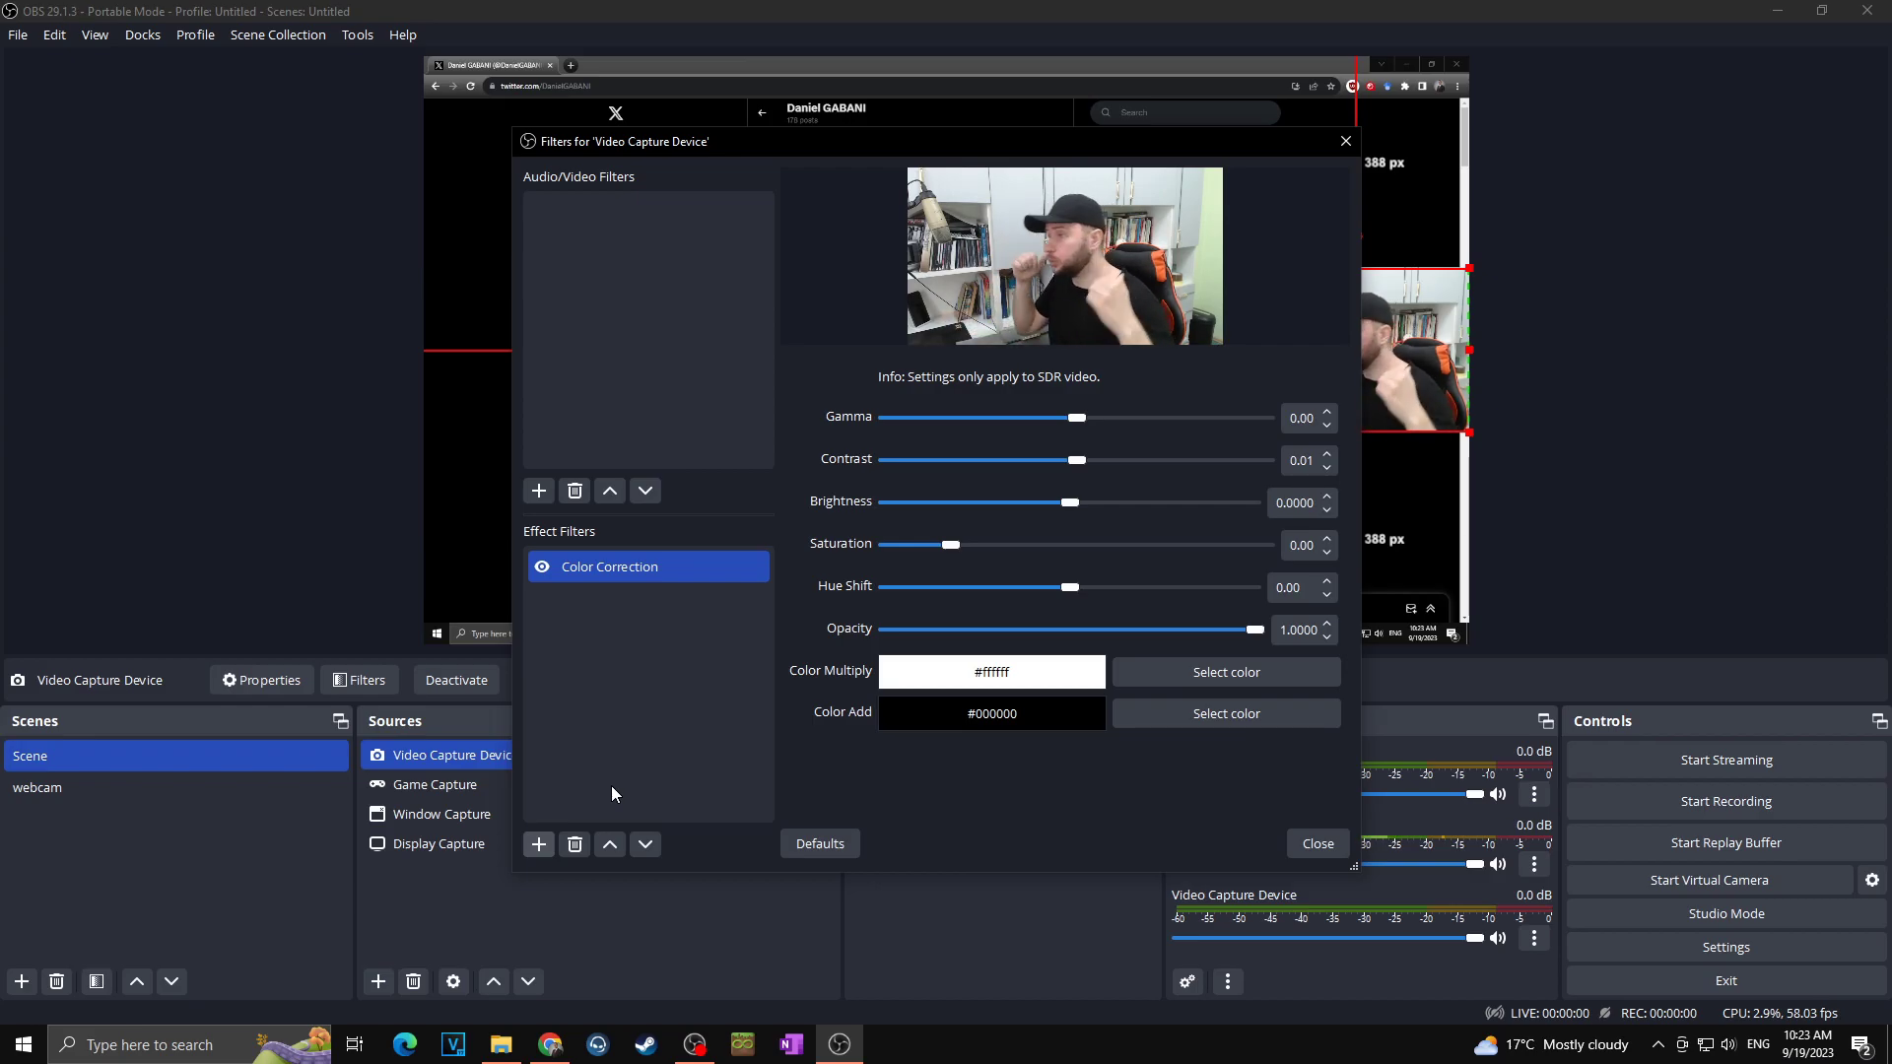
Add a Chroma Key effect filter with the Green key color type to the webcam source and close its filters.
click(538, 845)
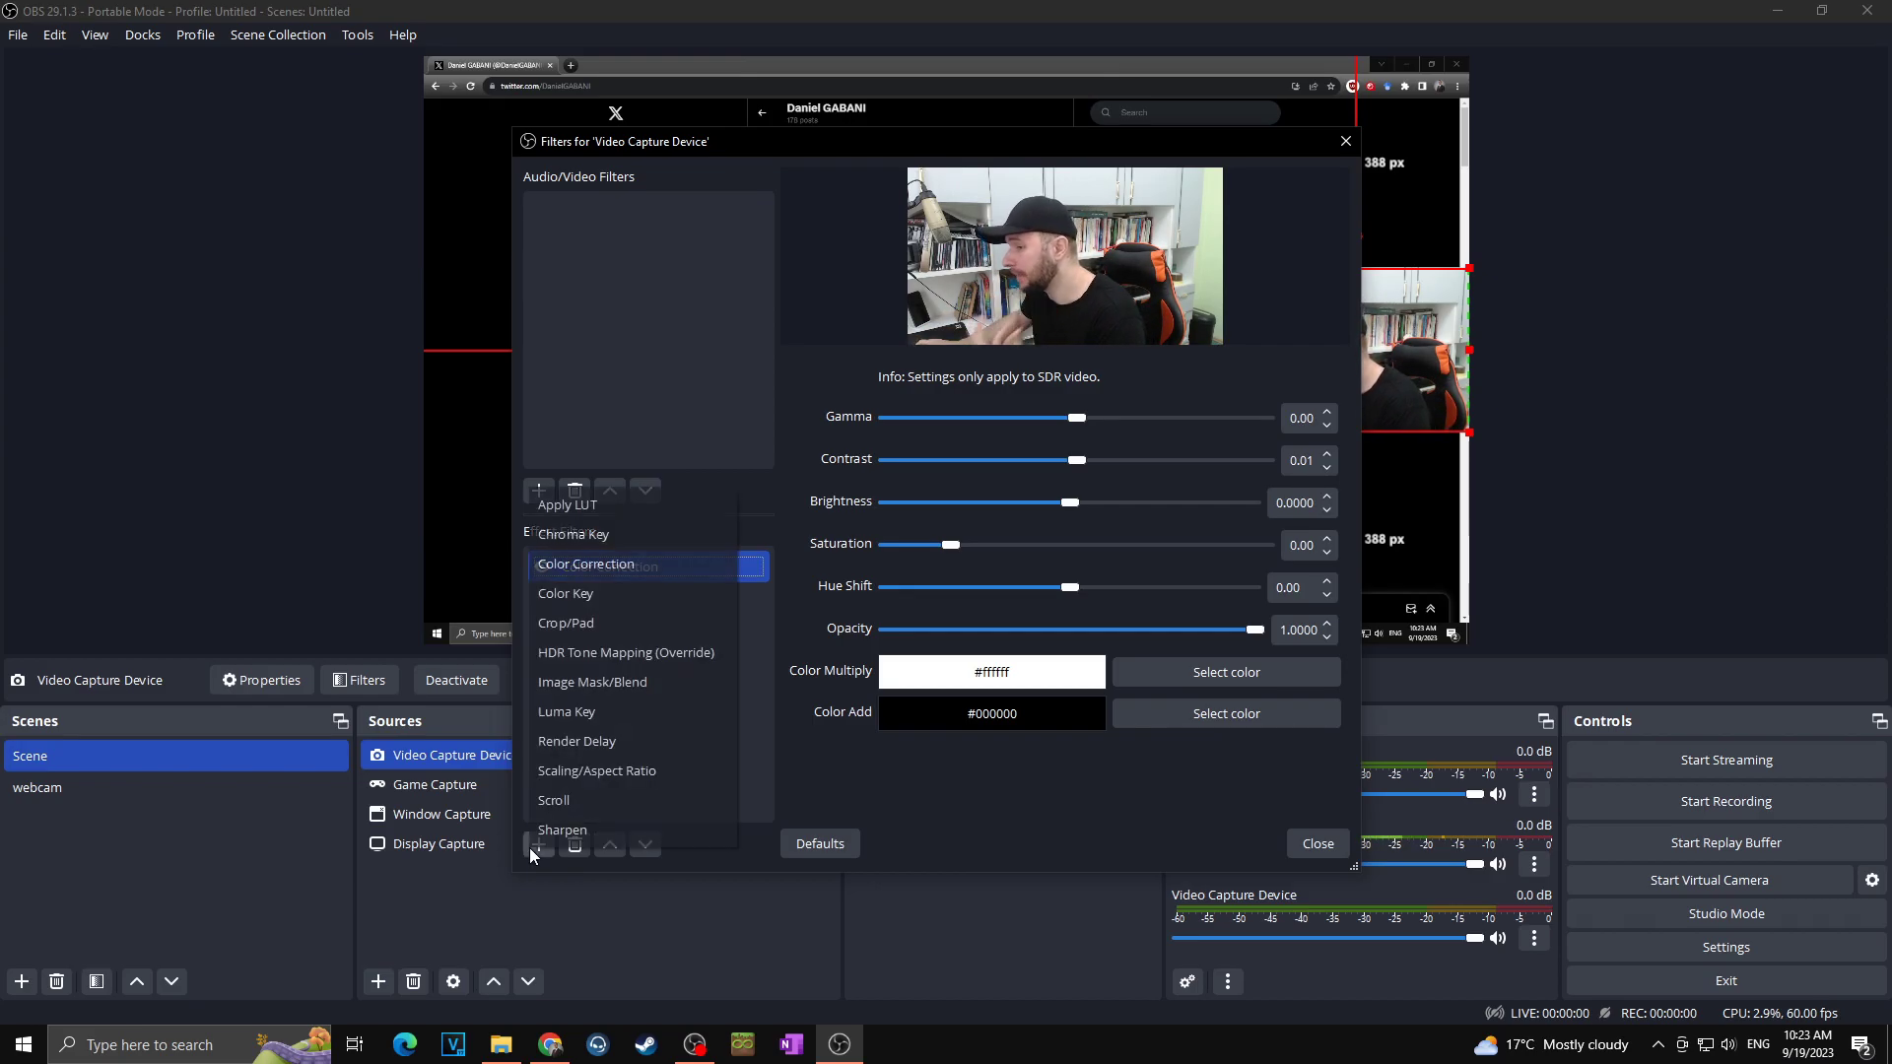
click(574, 534)
key(Return)
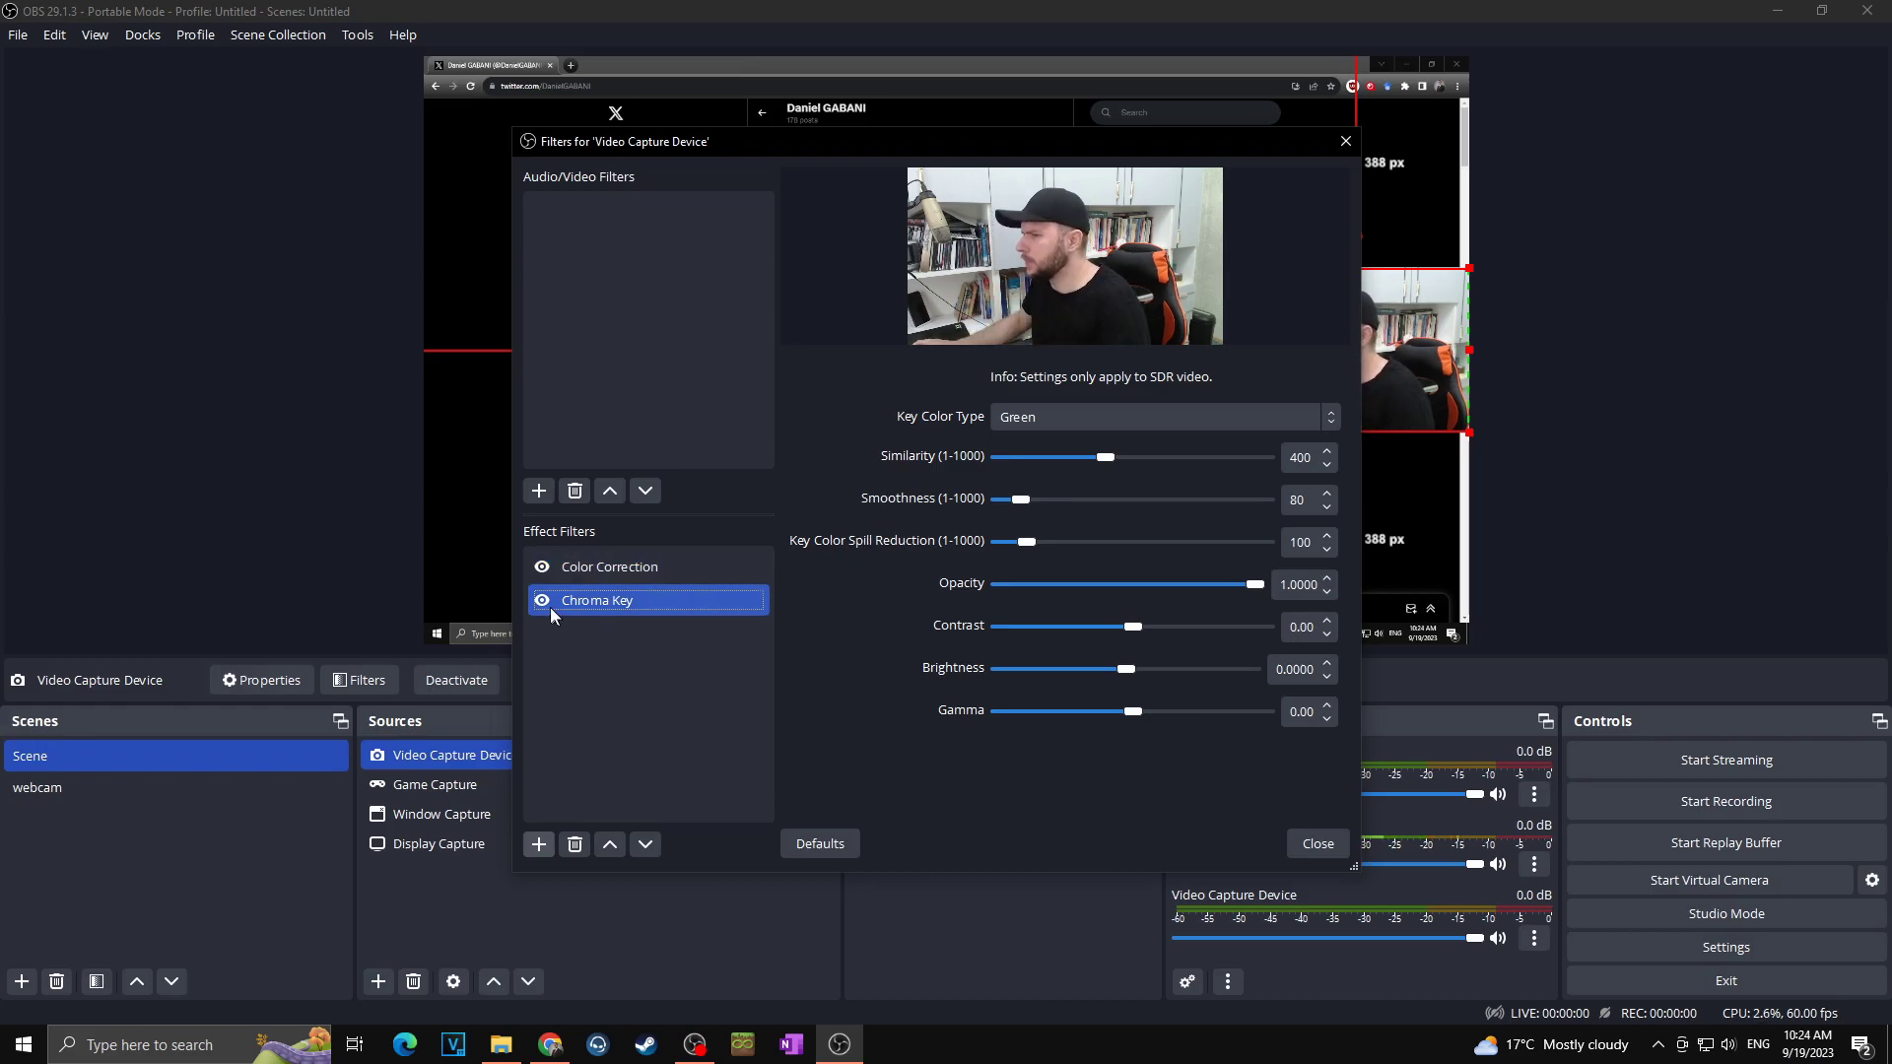
key(Escape)
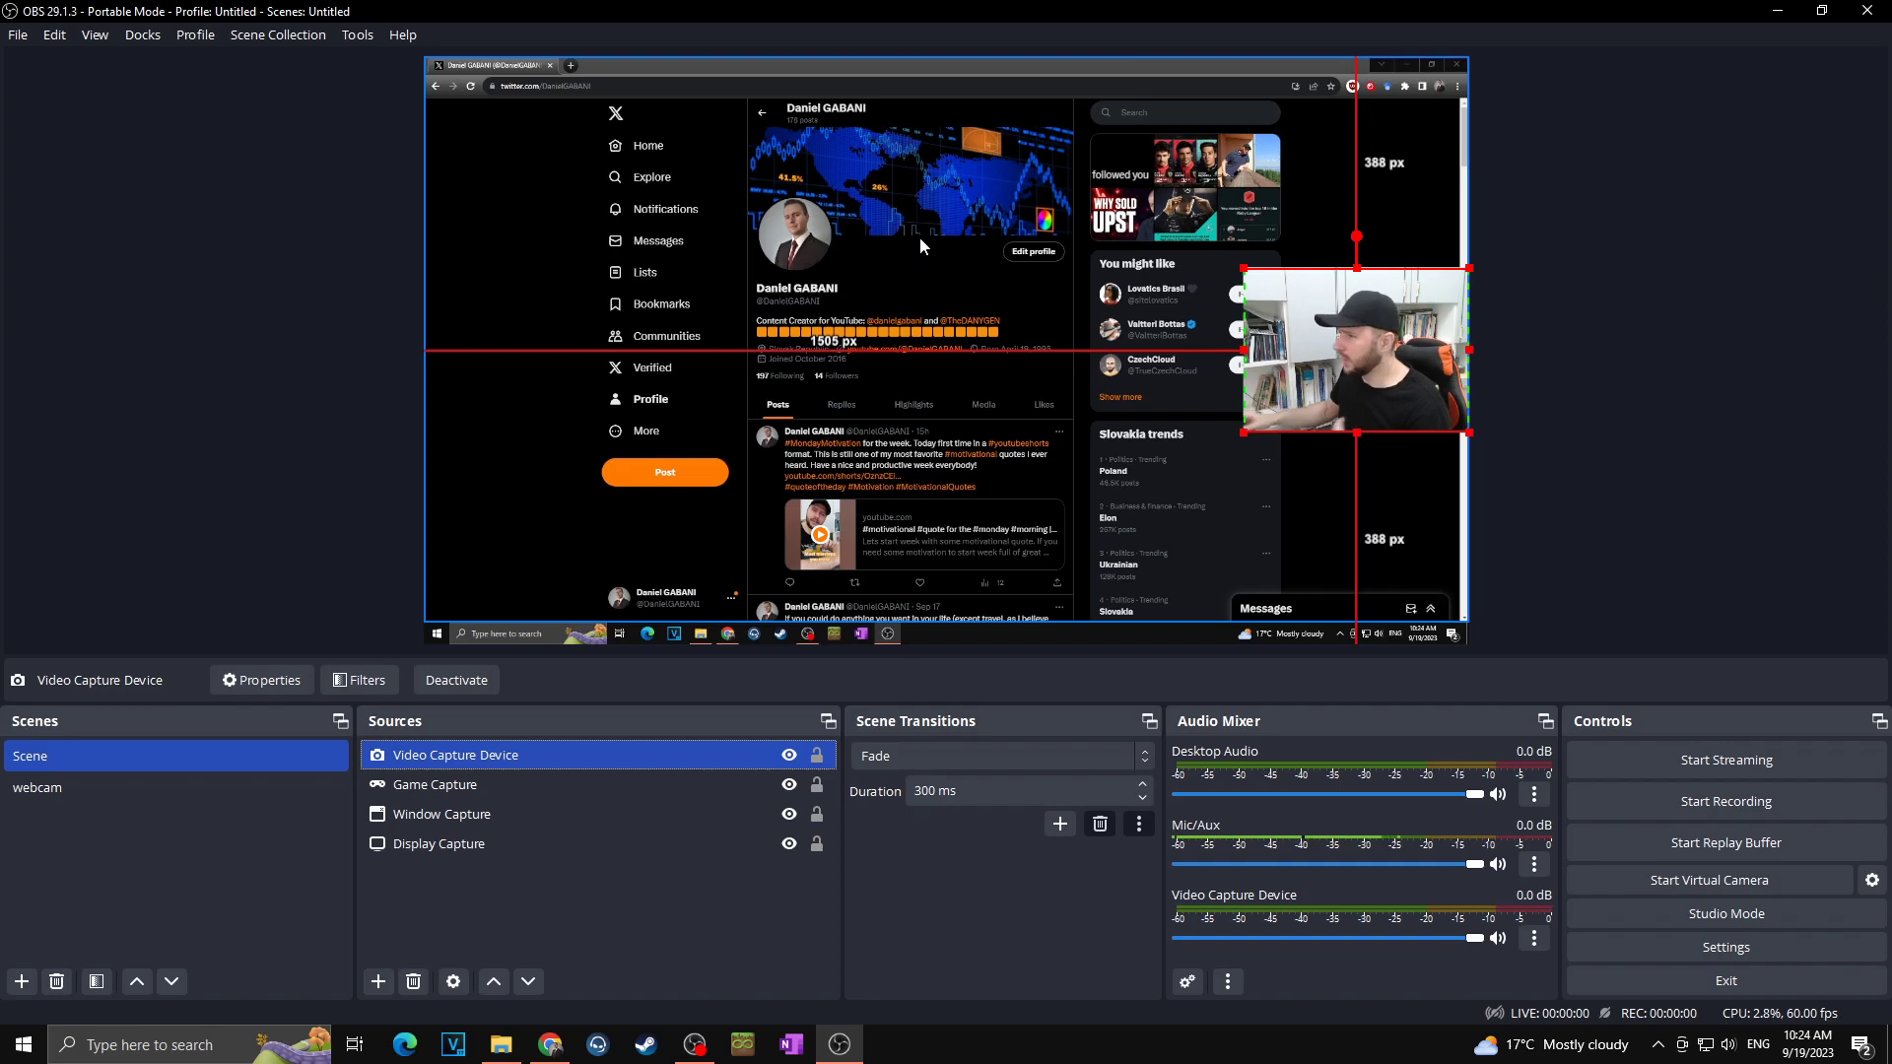
Add a new Image source to Scene using the file obs download and install.jpg.
click(373, 989)
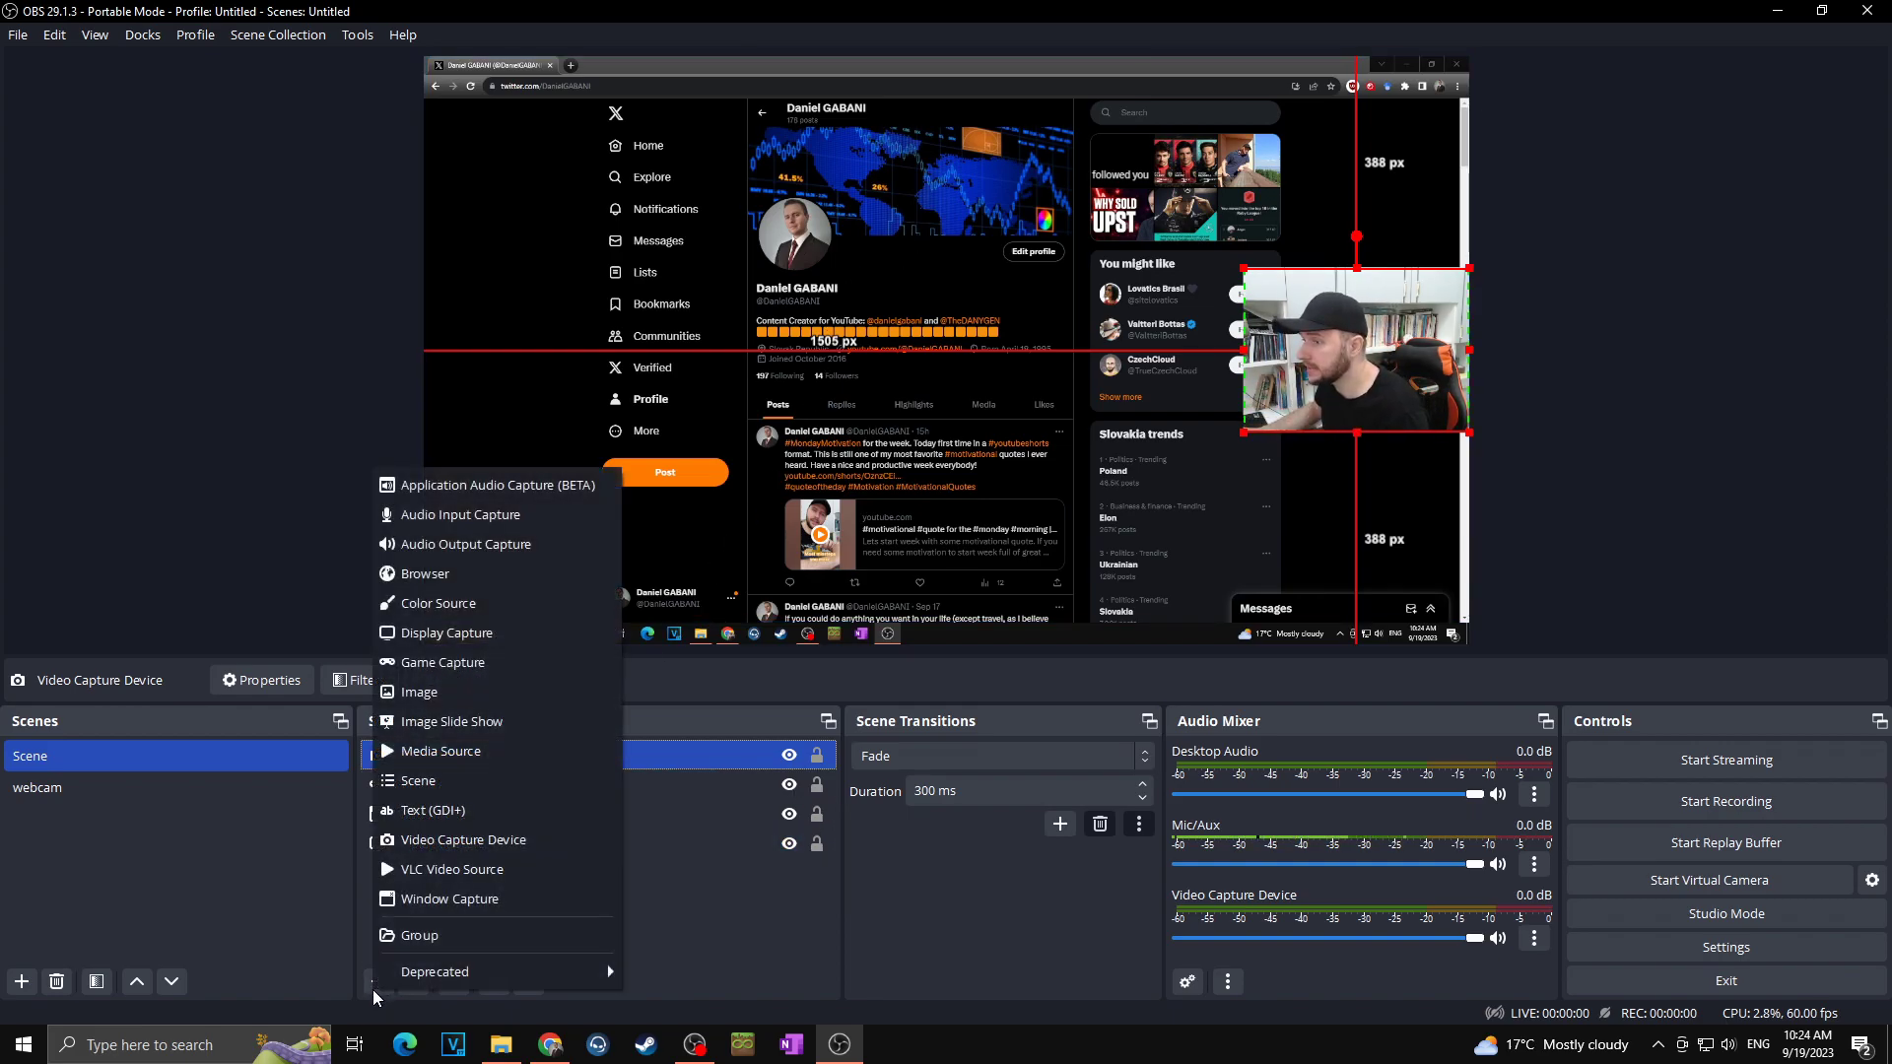
click(432, 691)
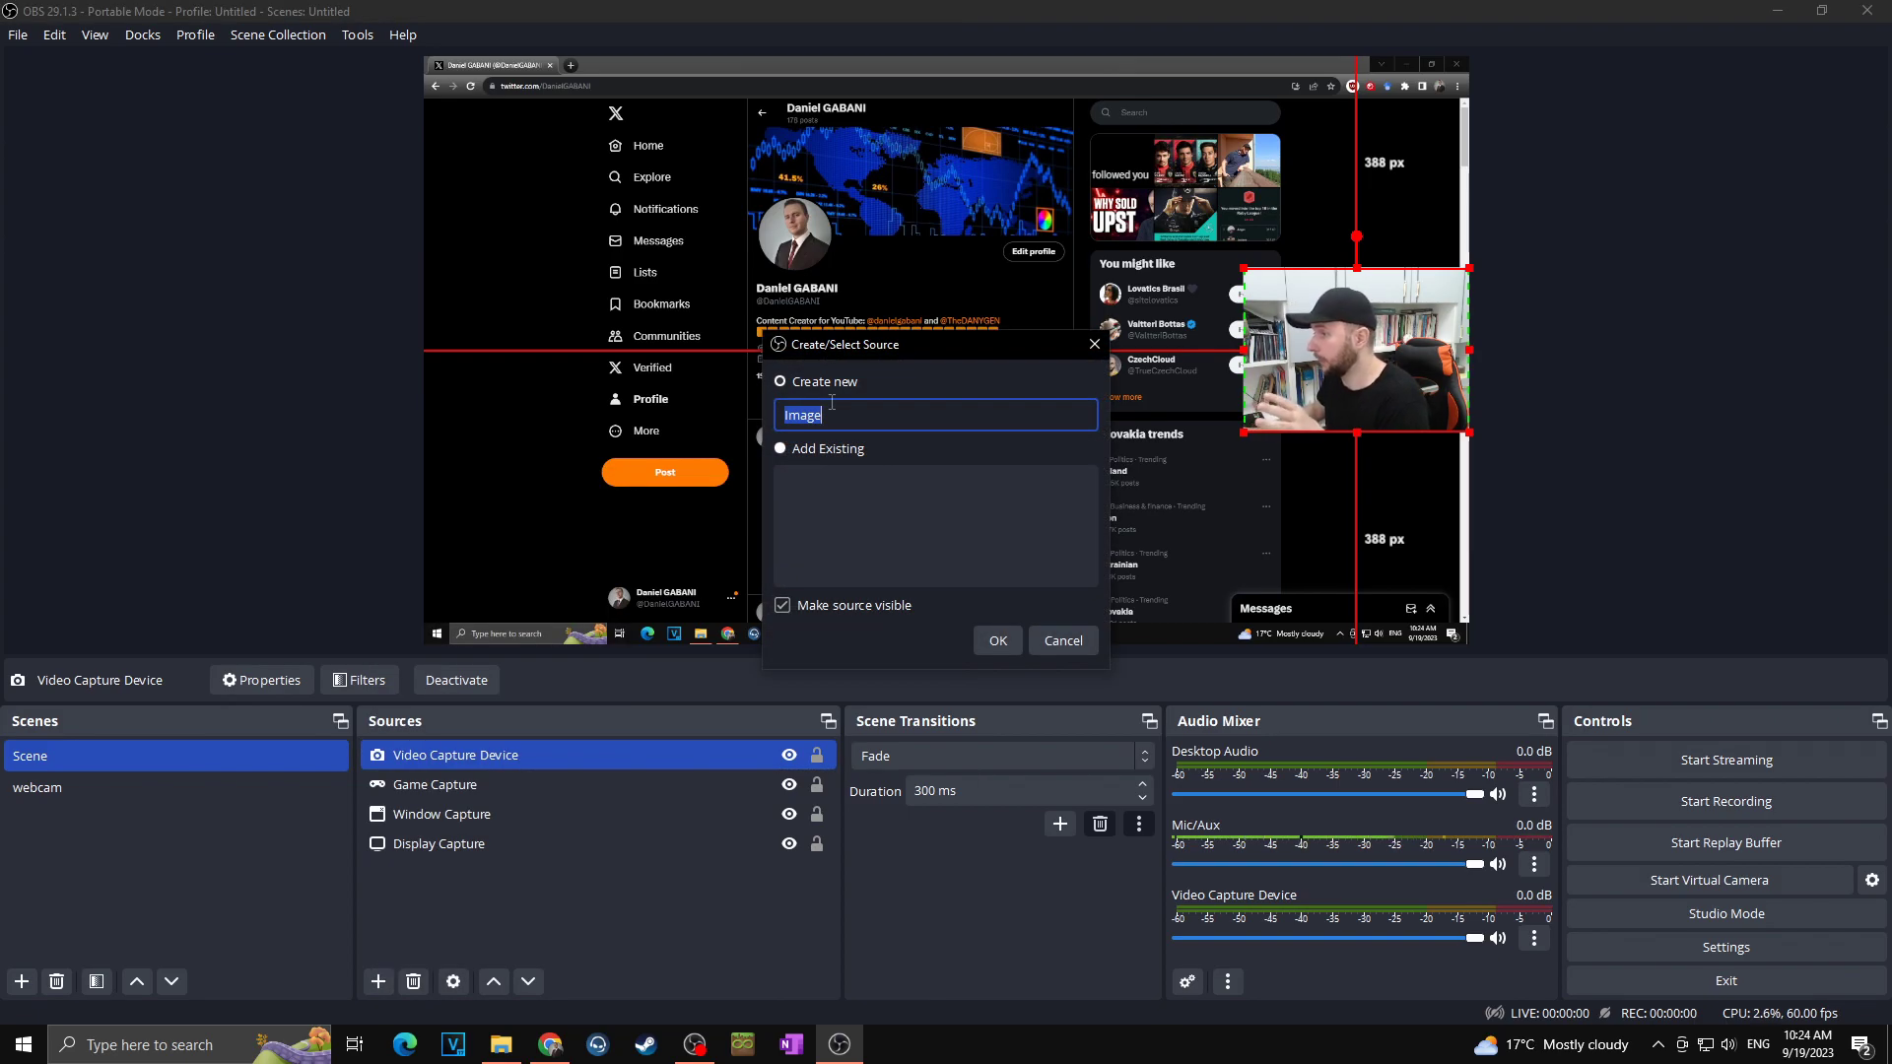
click(991, 642)
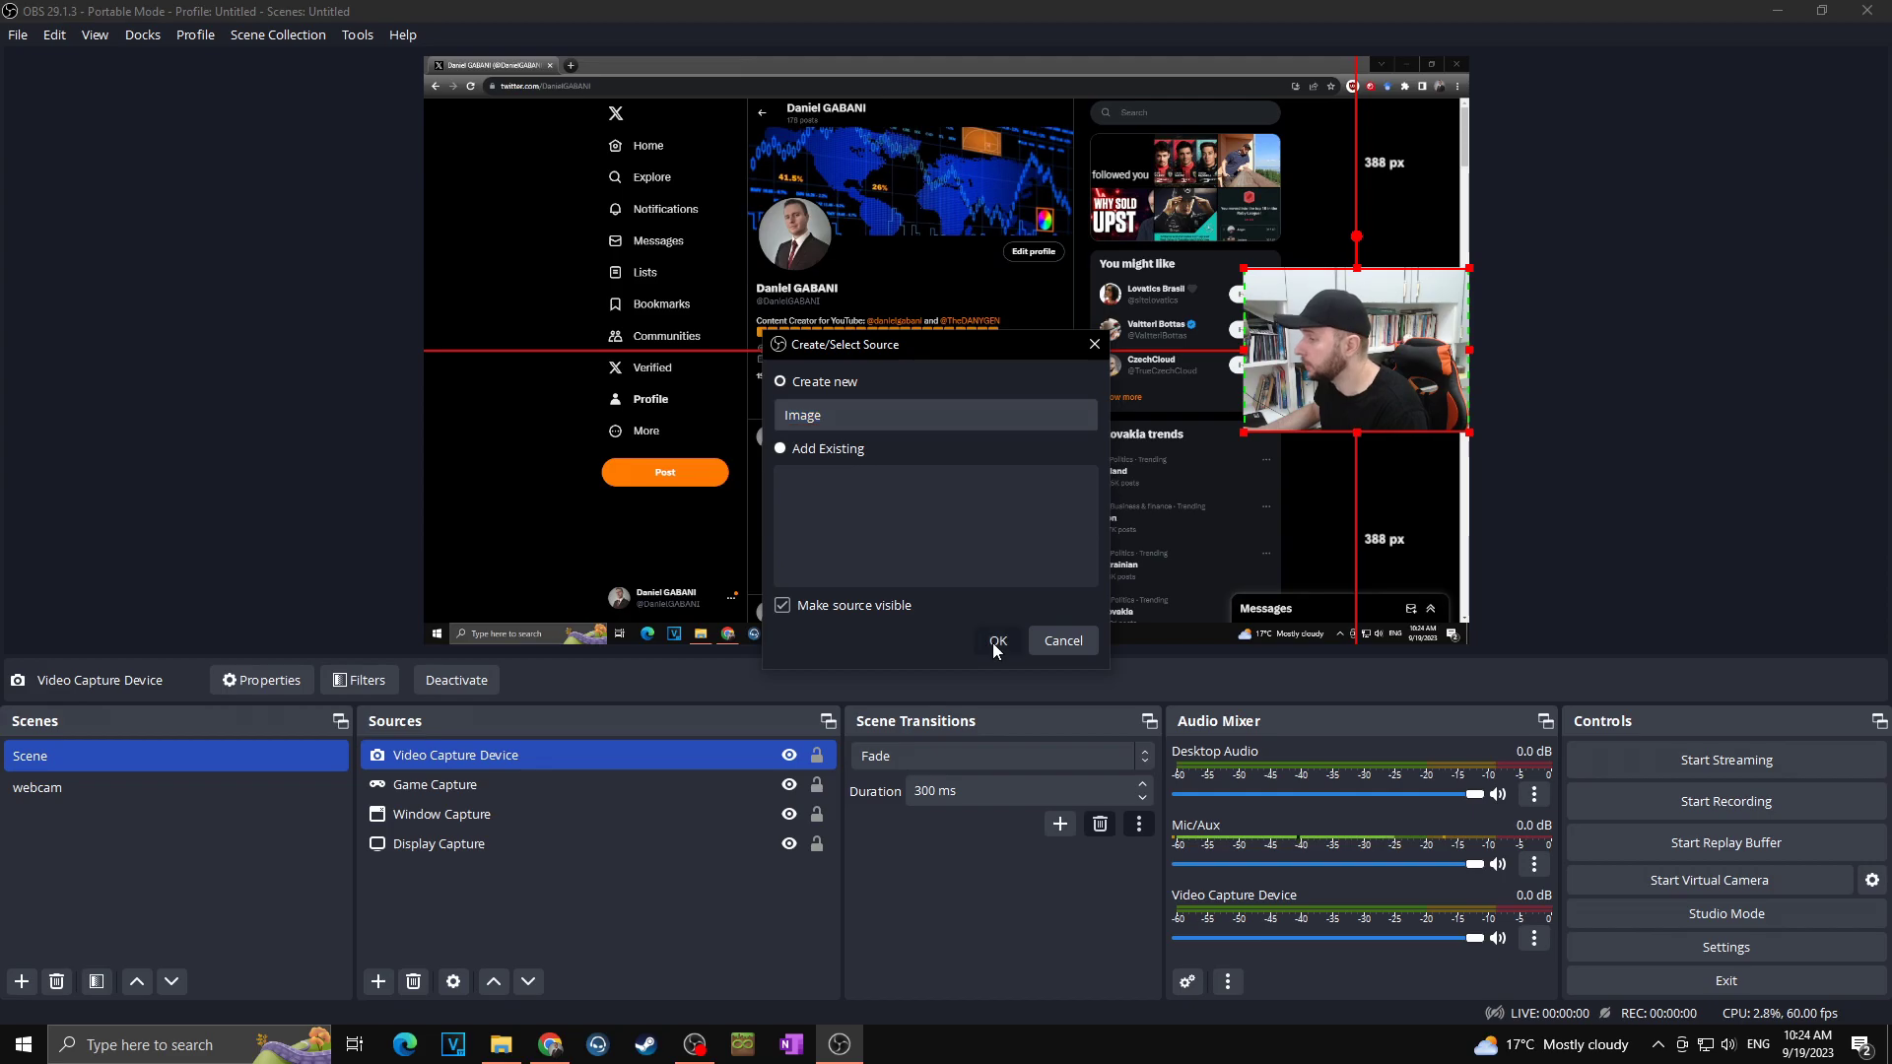
click(1231, 524)
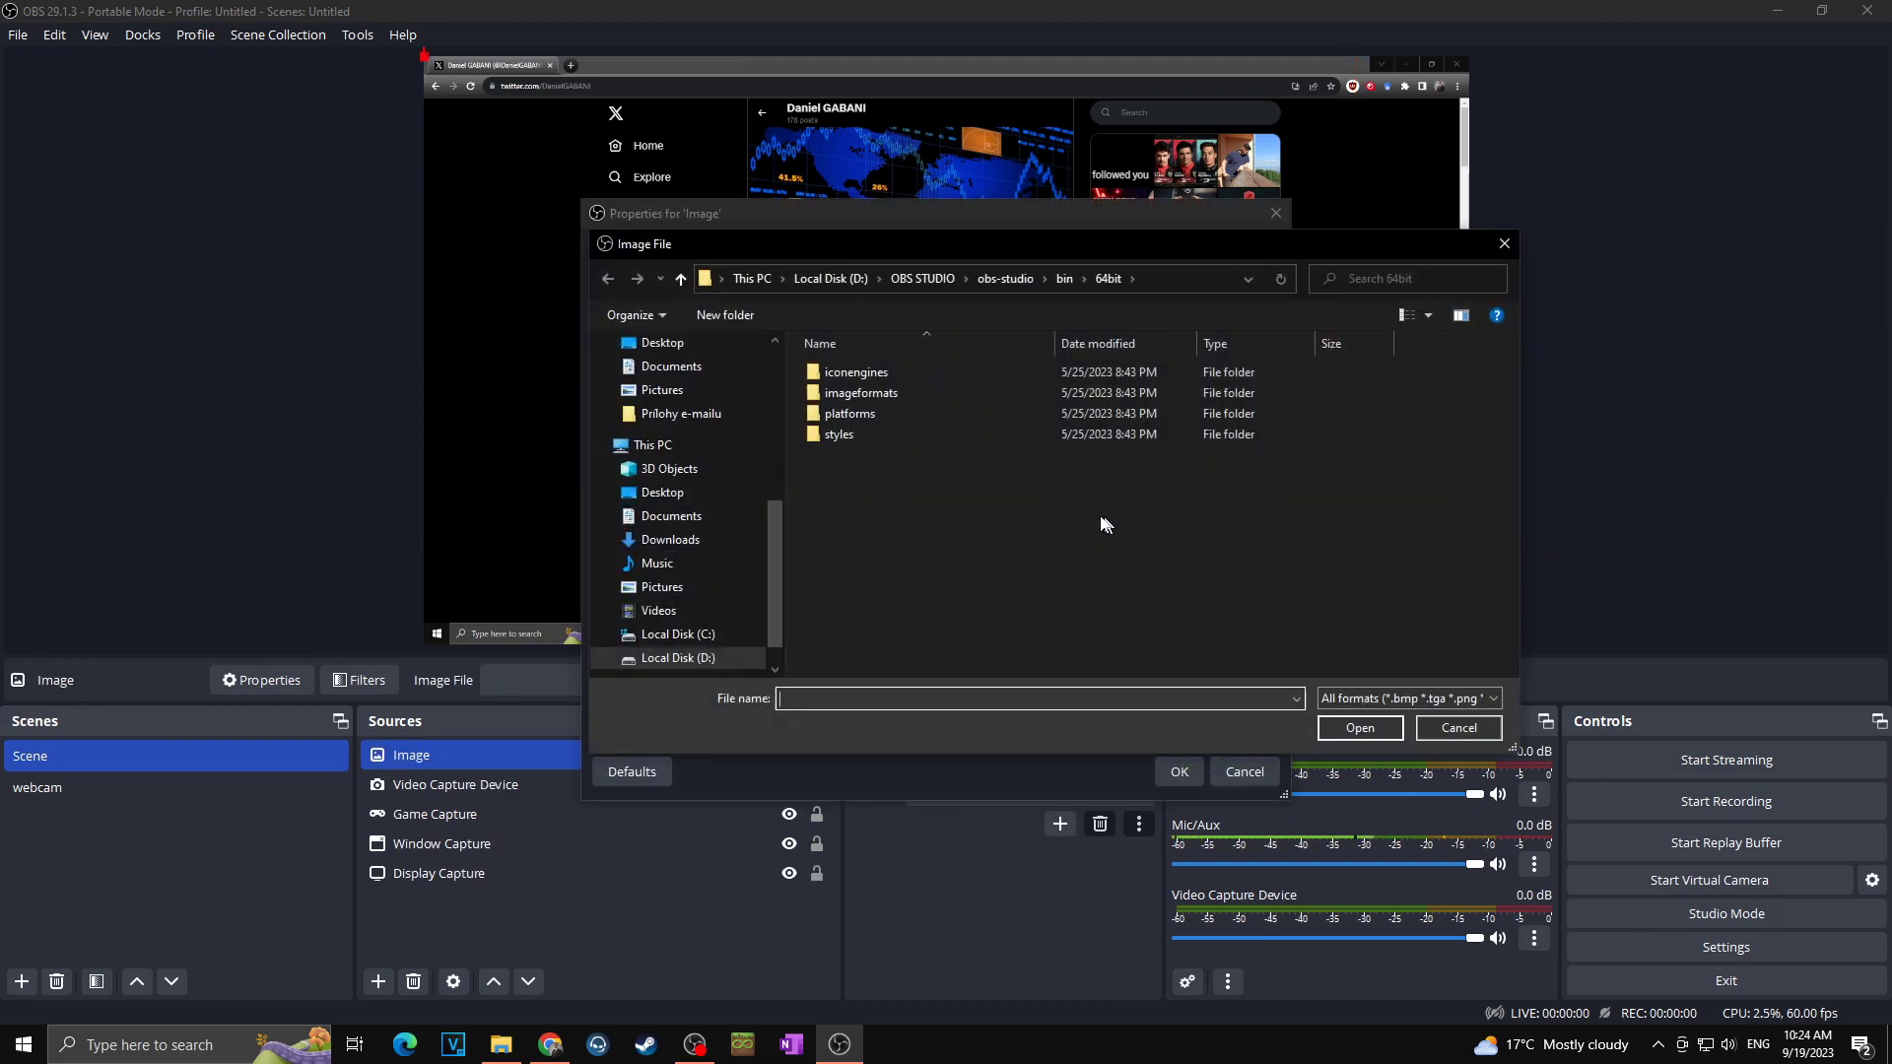
click(1358, 731)
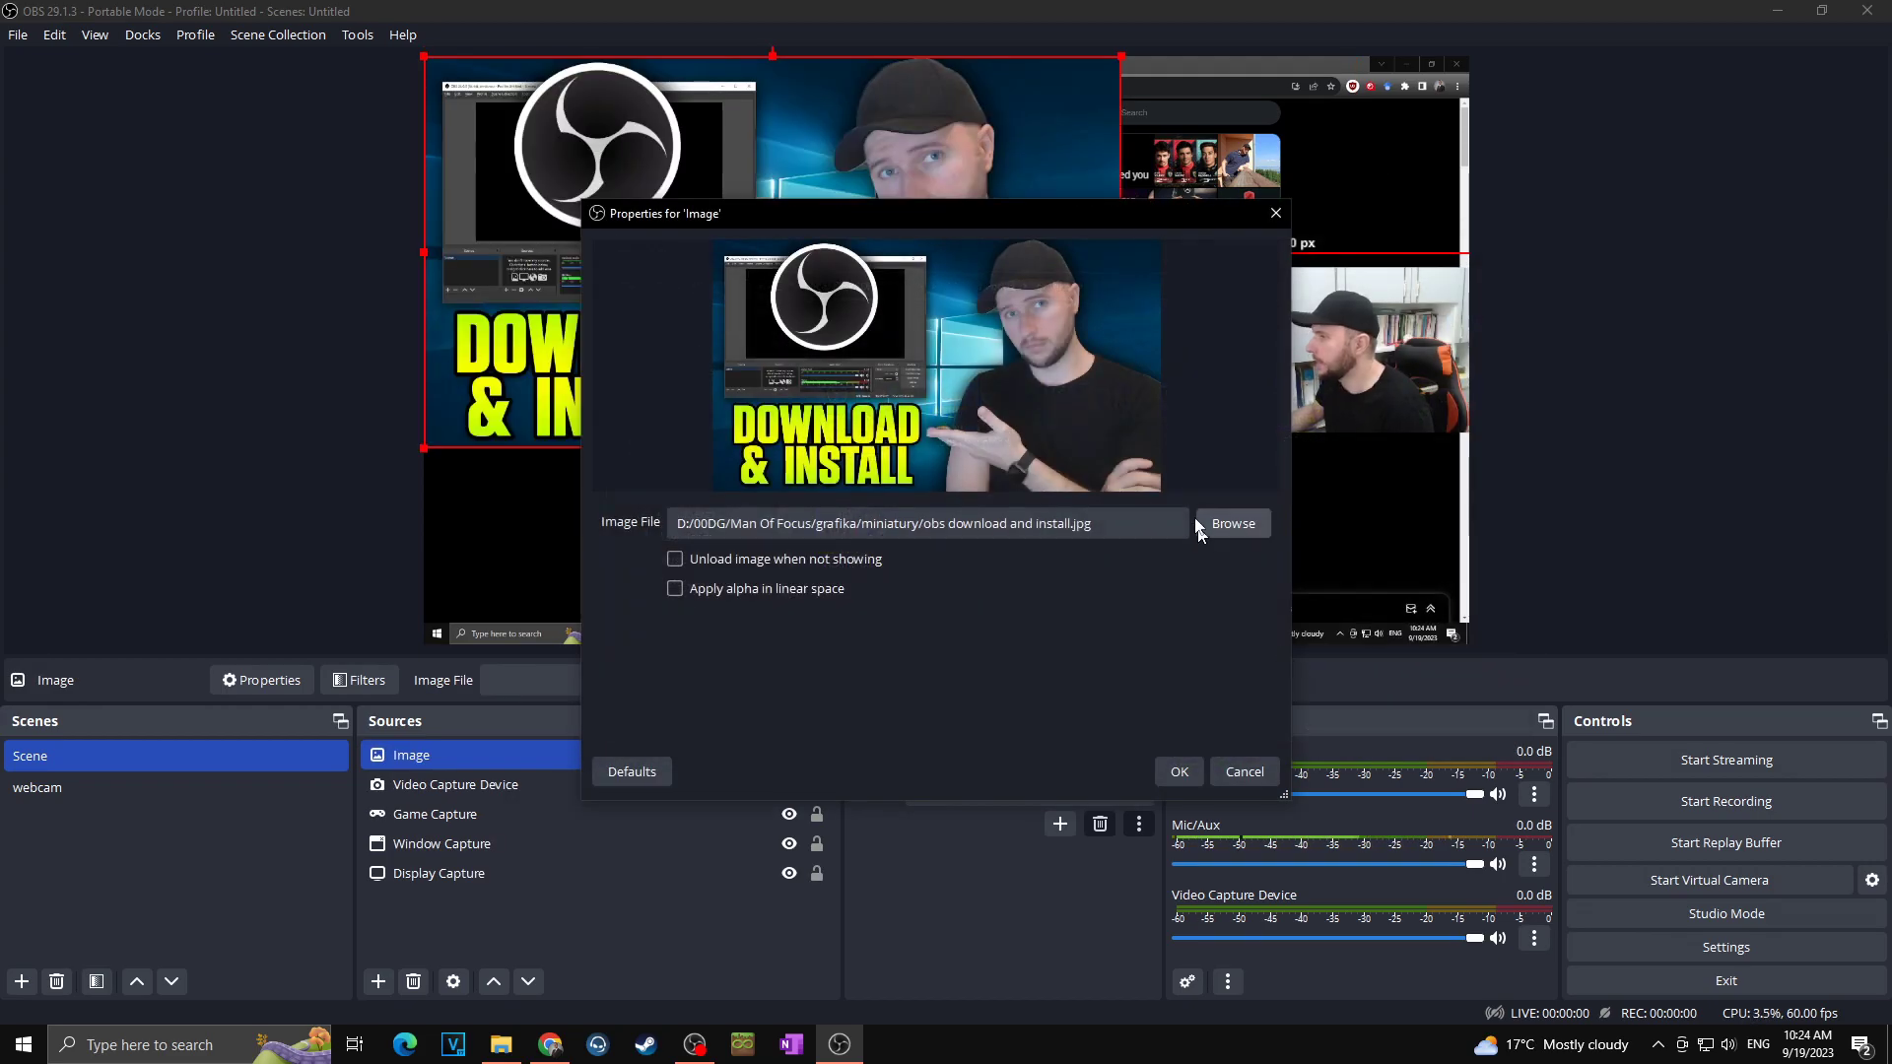
click(1192, 771)
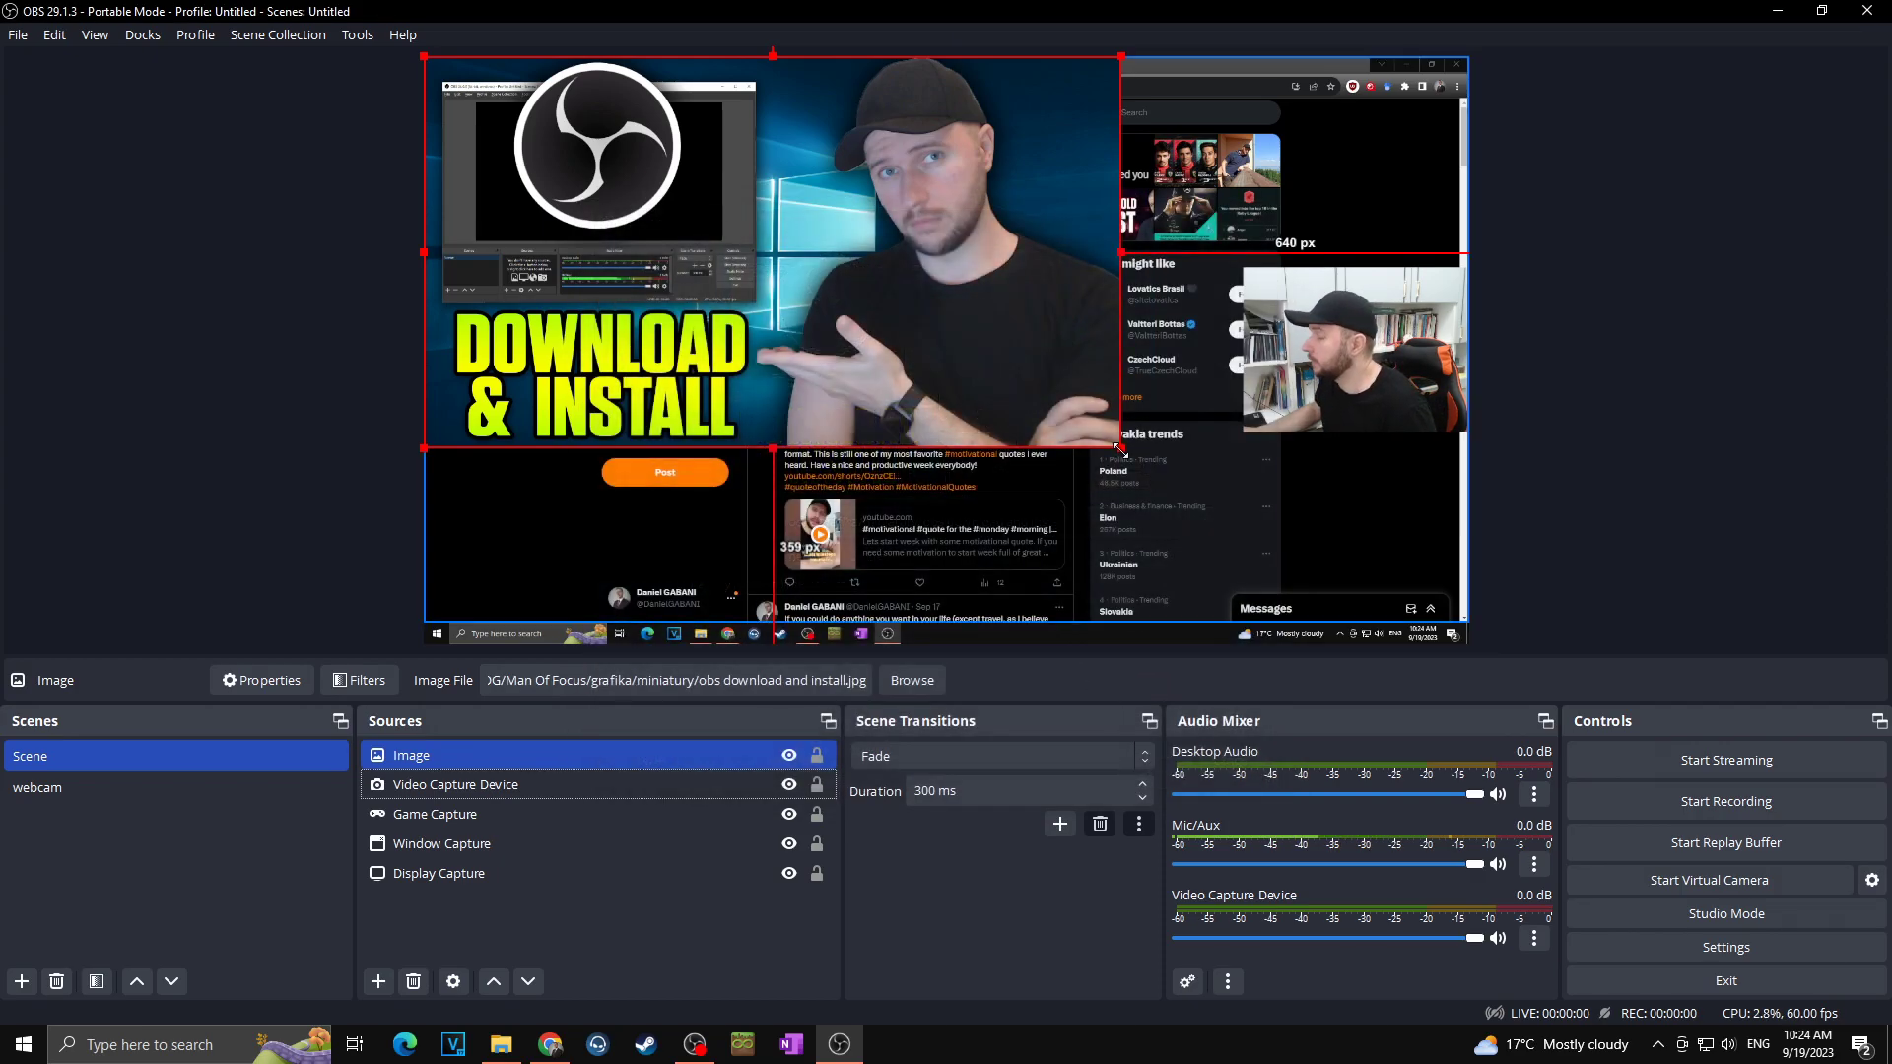
Shrink the Image source and place it near the canvas's upper-left corner, about 40 px from the left edge and 44 px from the top.
drag(1121, 448, 765, 249)
drag(664, 194, 709, 237)
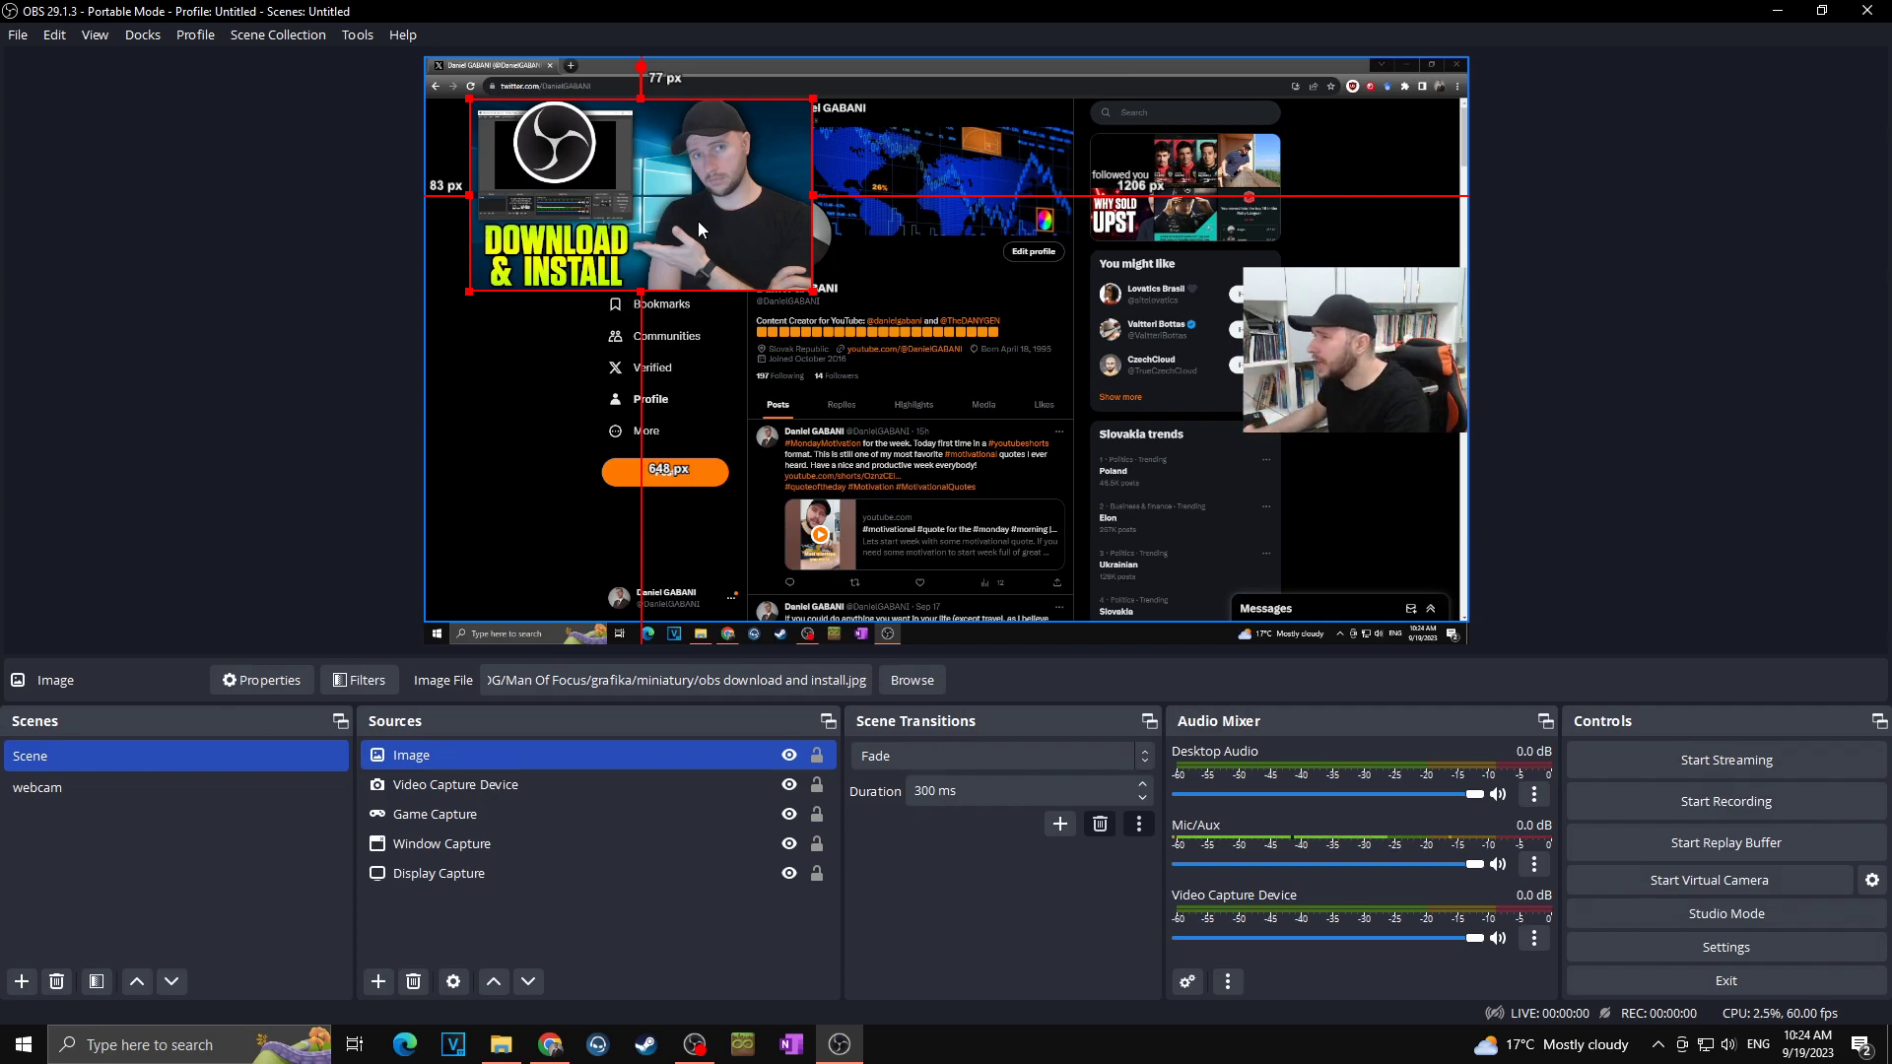
drag(812, 292, 676, 210)
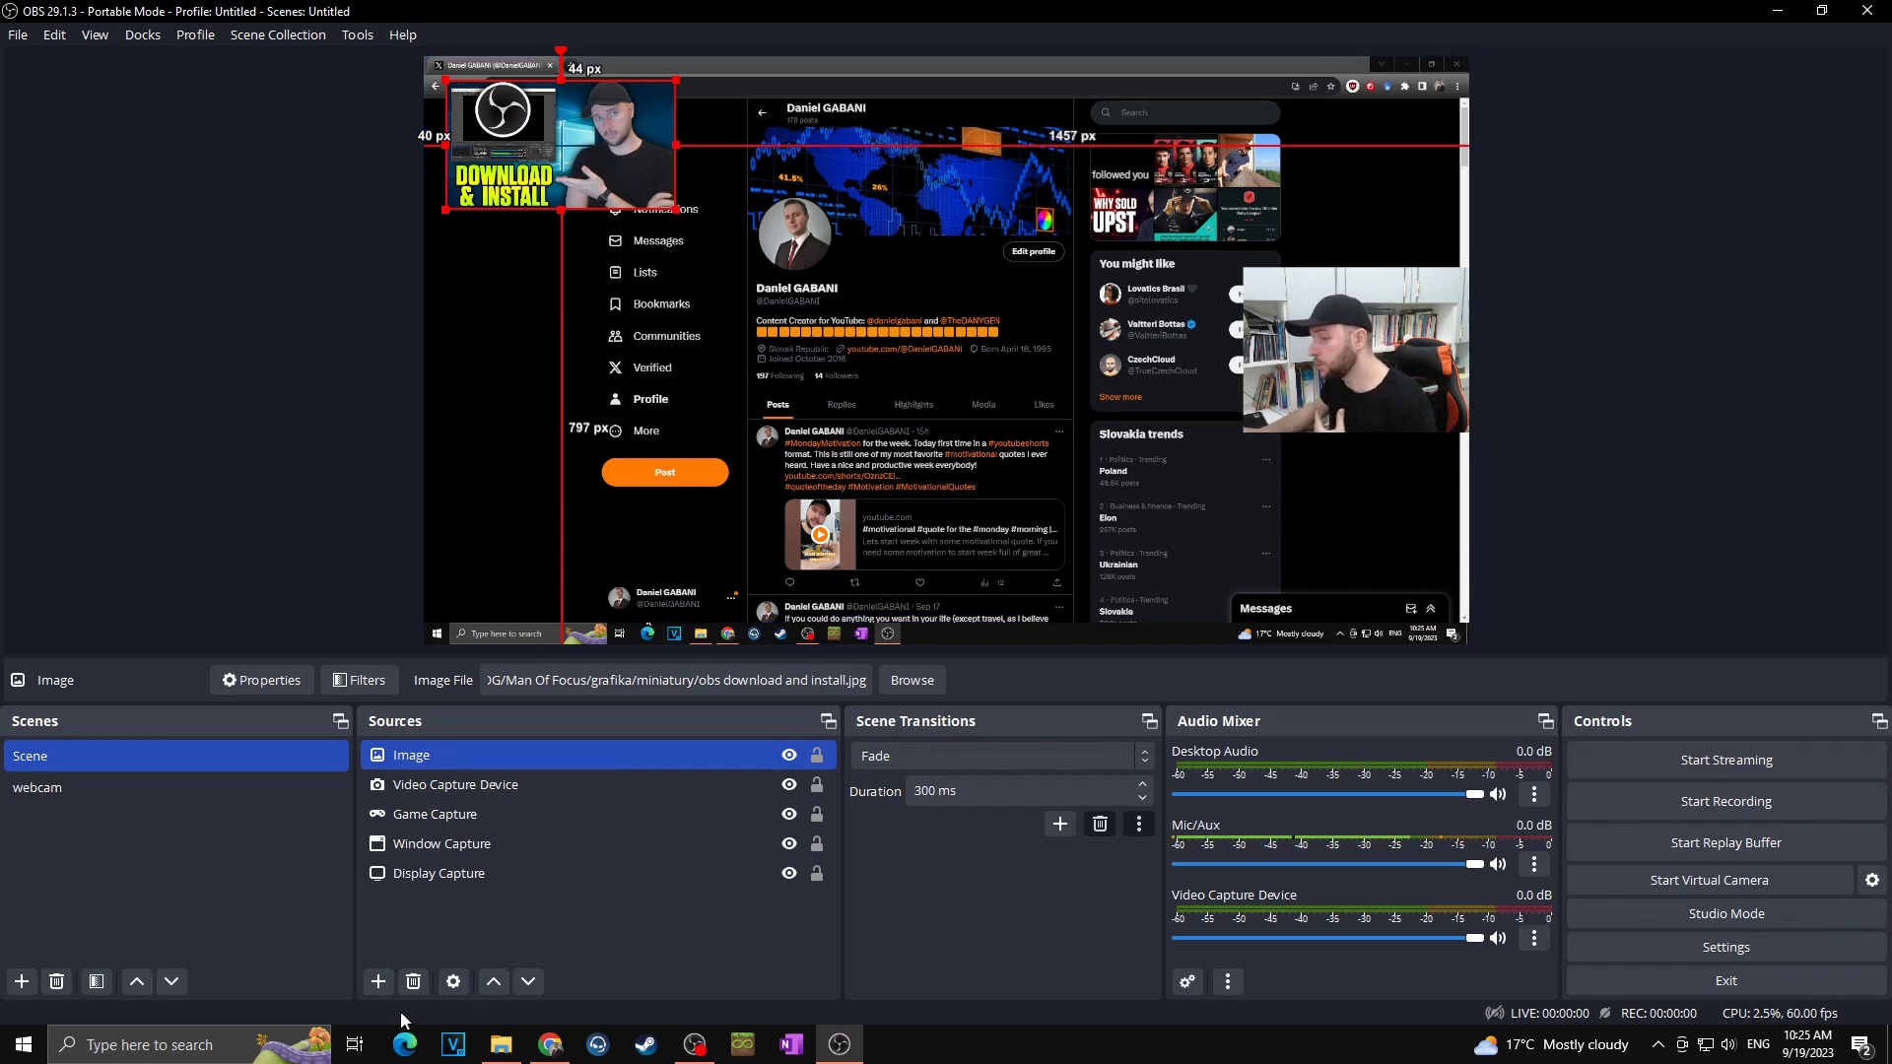
Add a new Image Slide Show source to Scene.
click(379, 982)
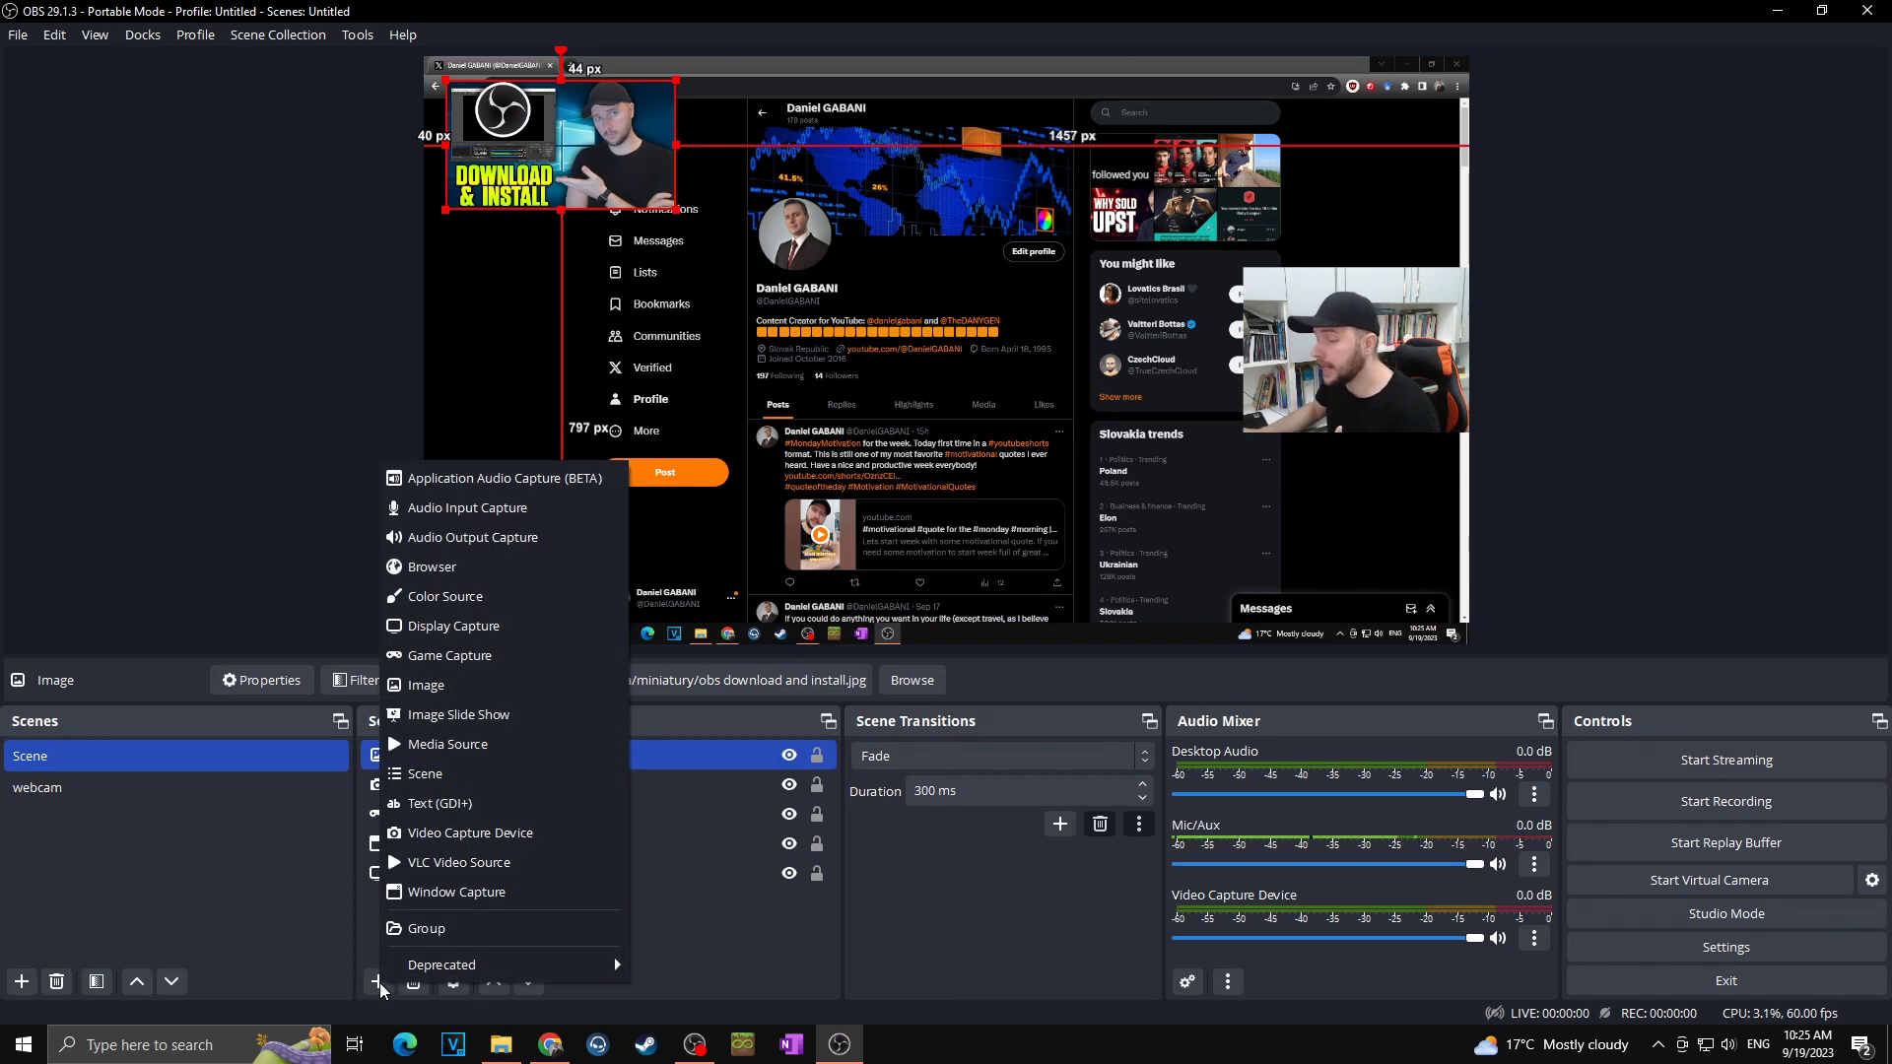
click(494, 713)
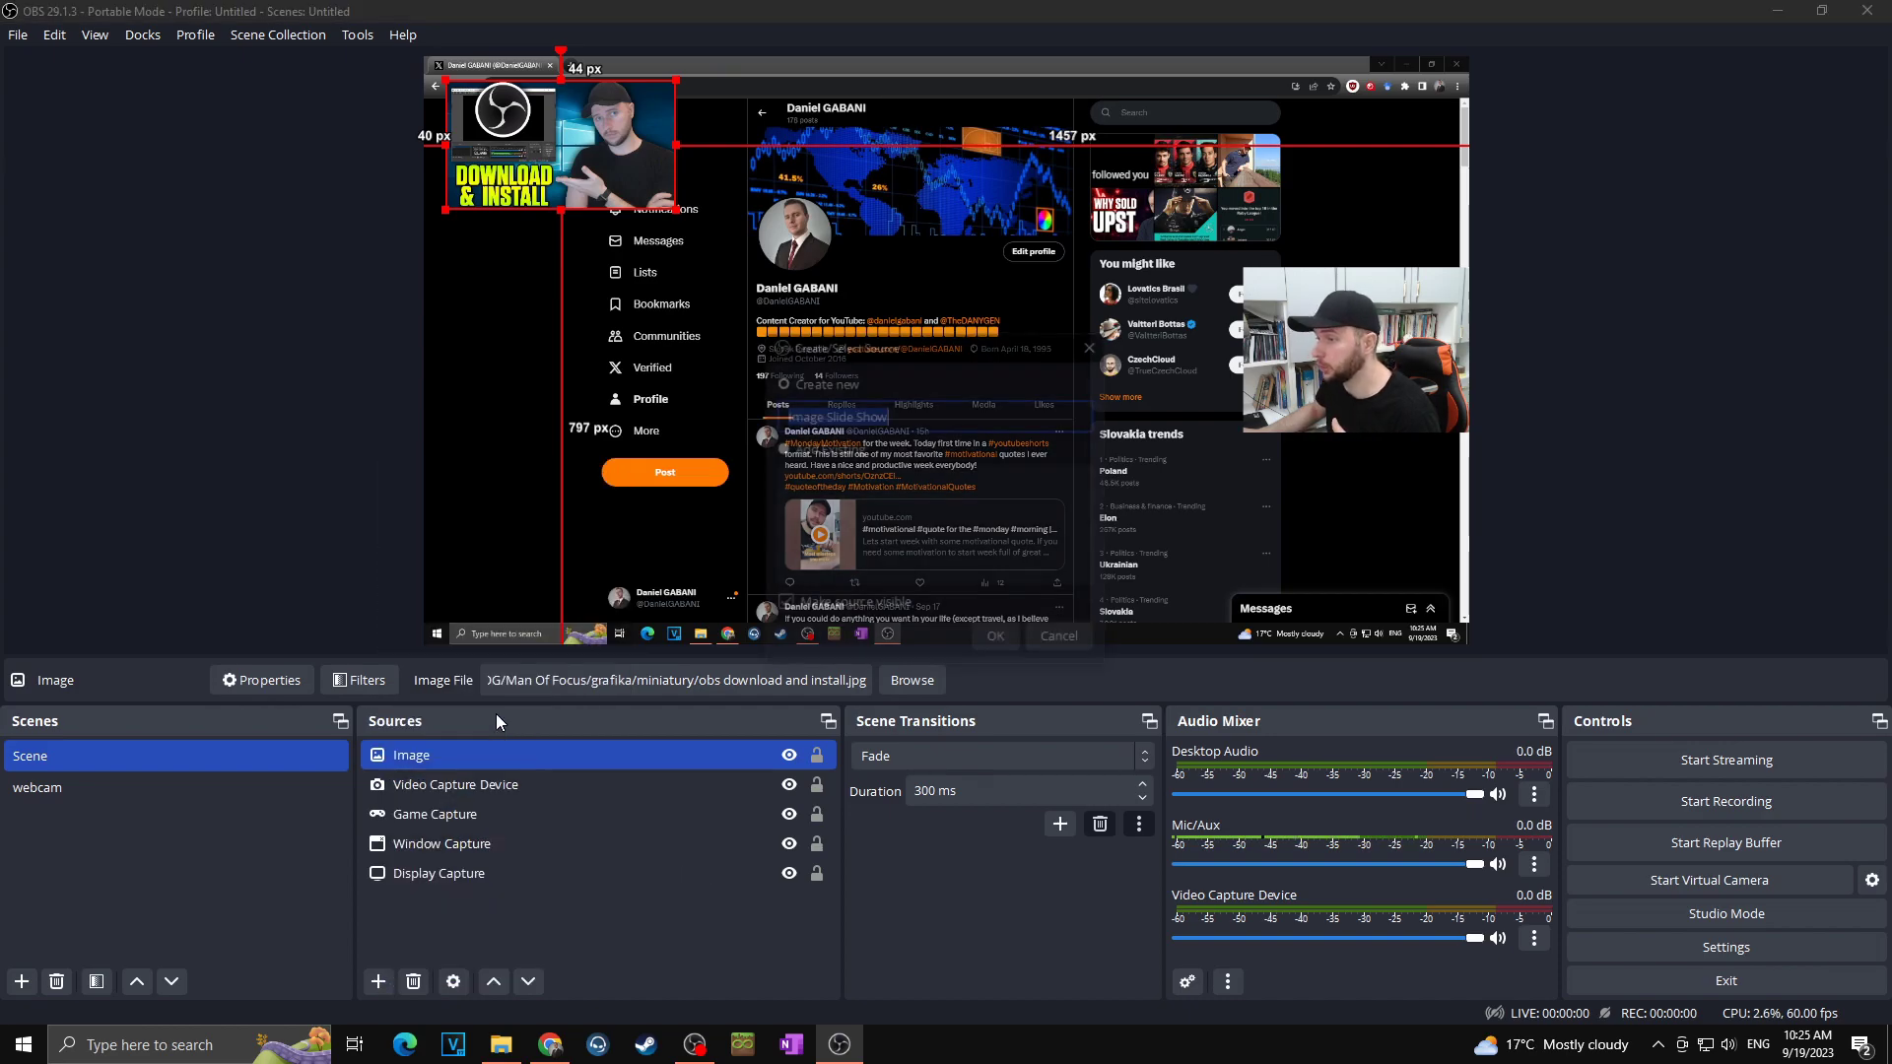
click(996, 641)
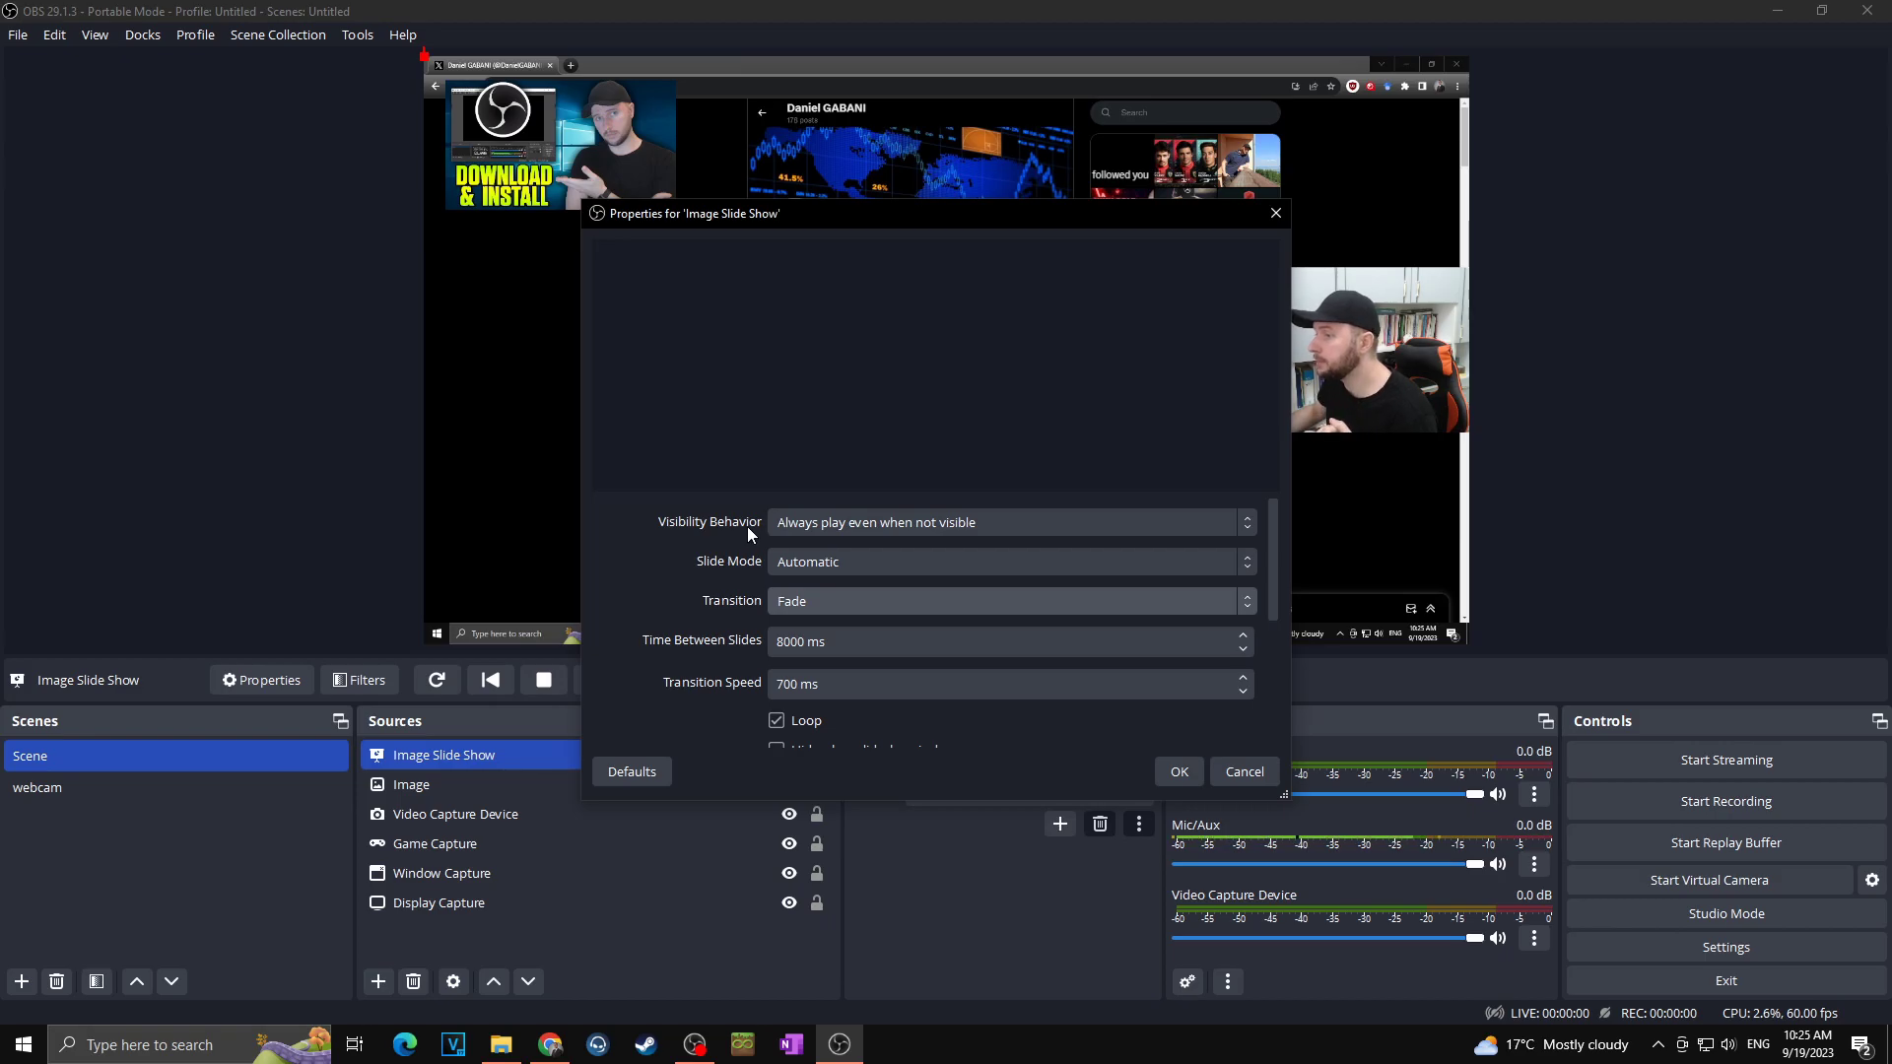
Keep the Fade transition and set the slide show's time between slides to 2000 ms and its transition speed to 500 ms.
click(824, 600)
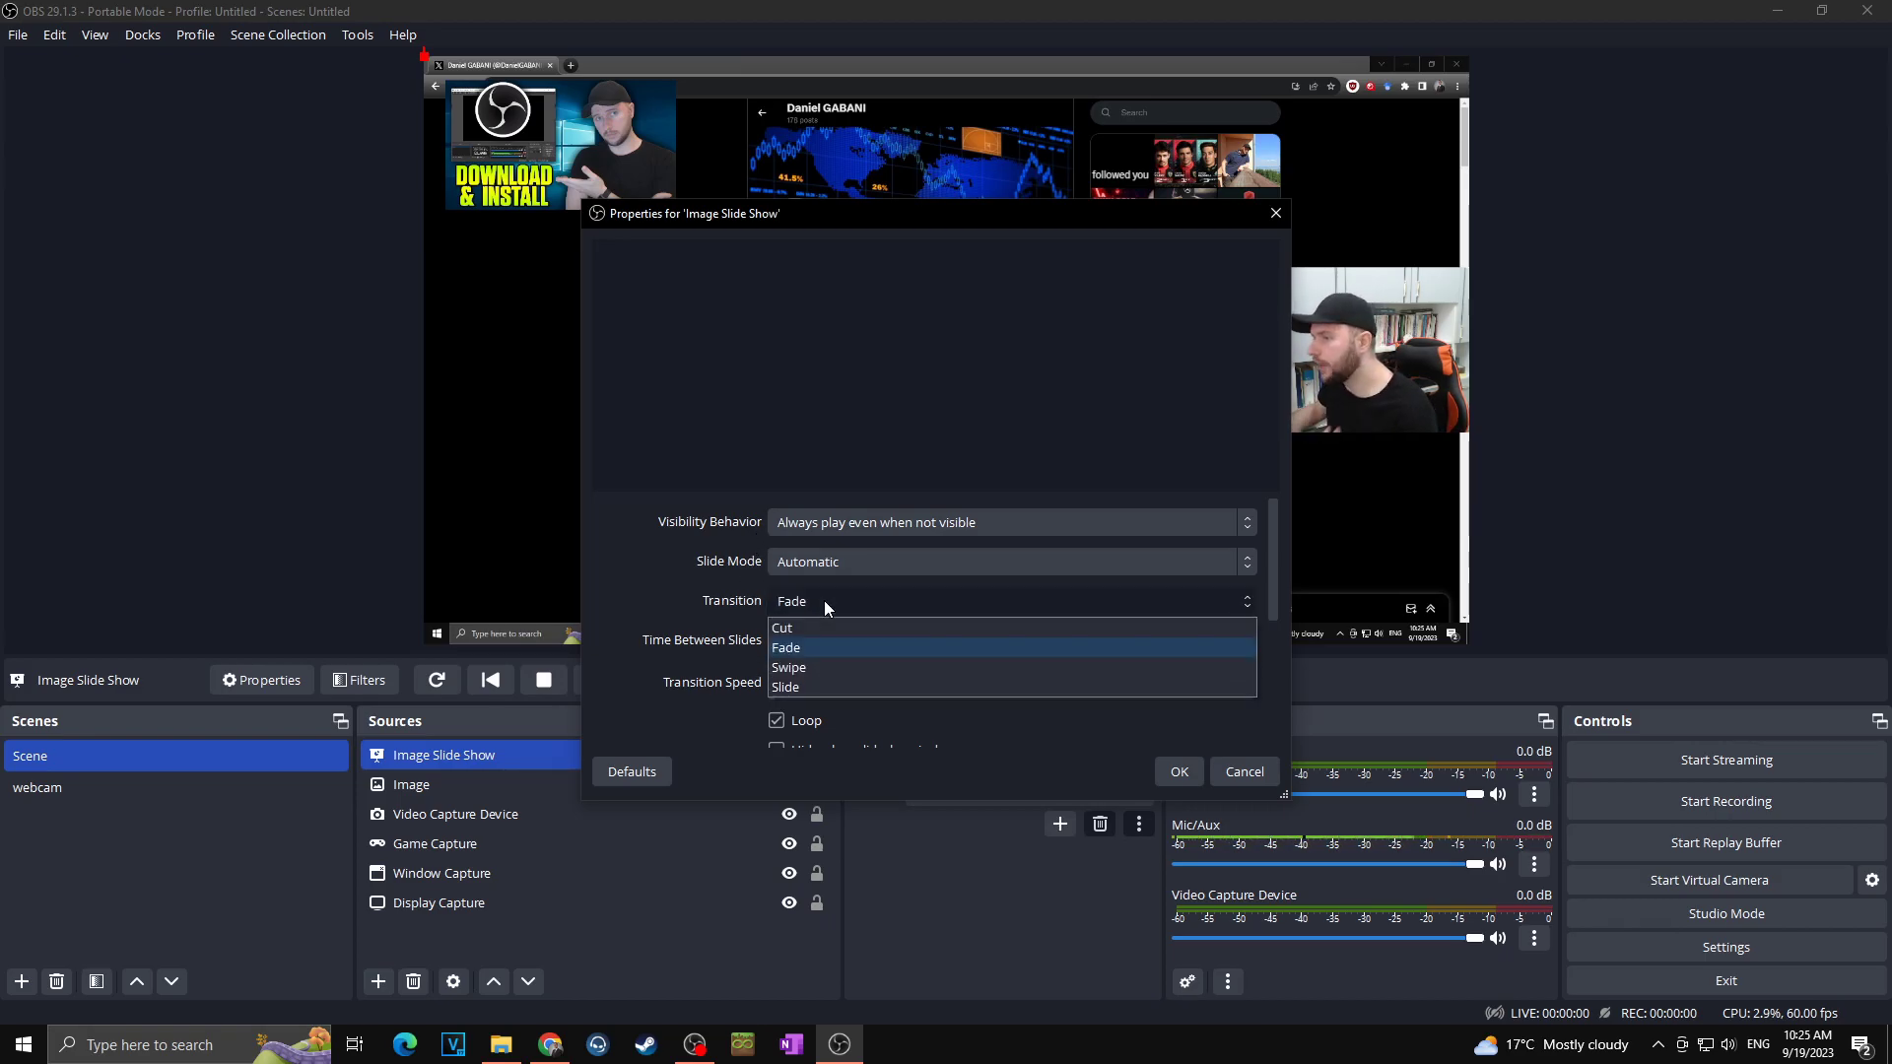
click(701, 598)
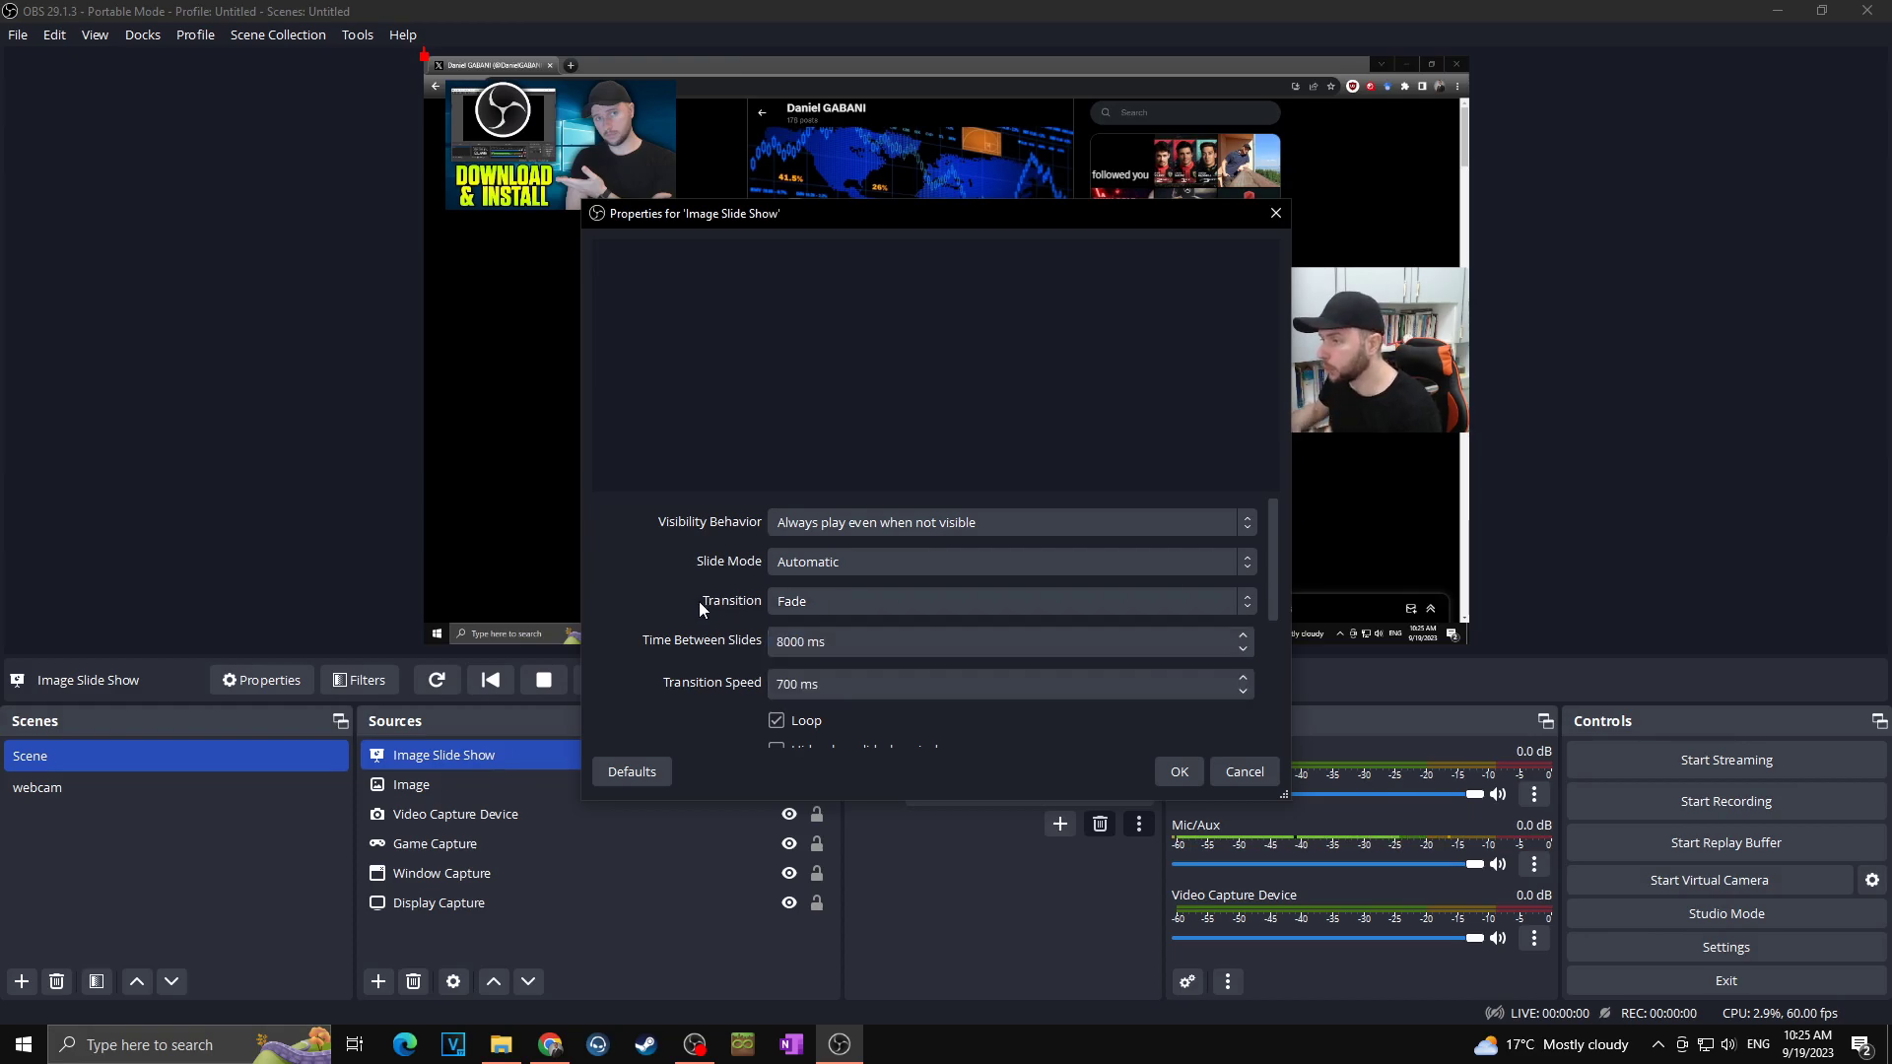
scroll(700, 601, down, 1)
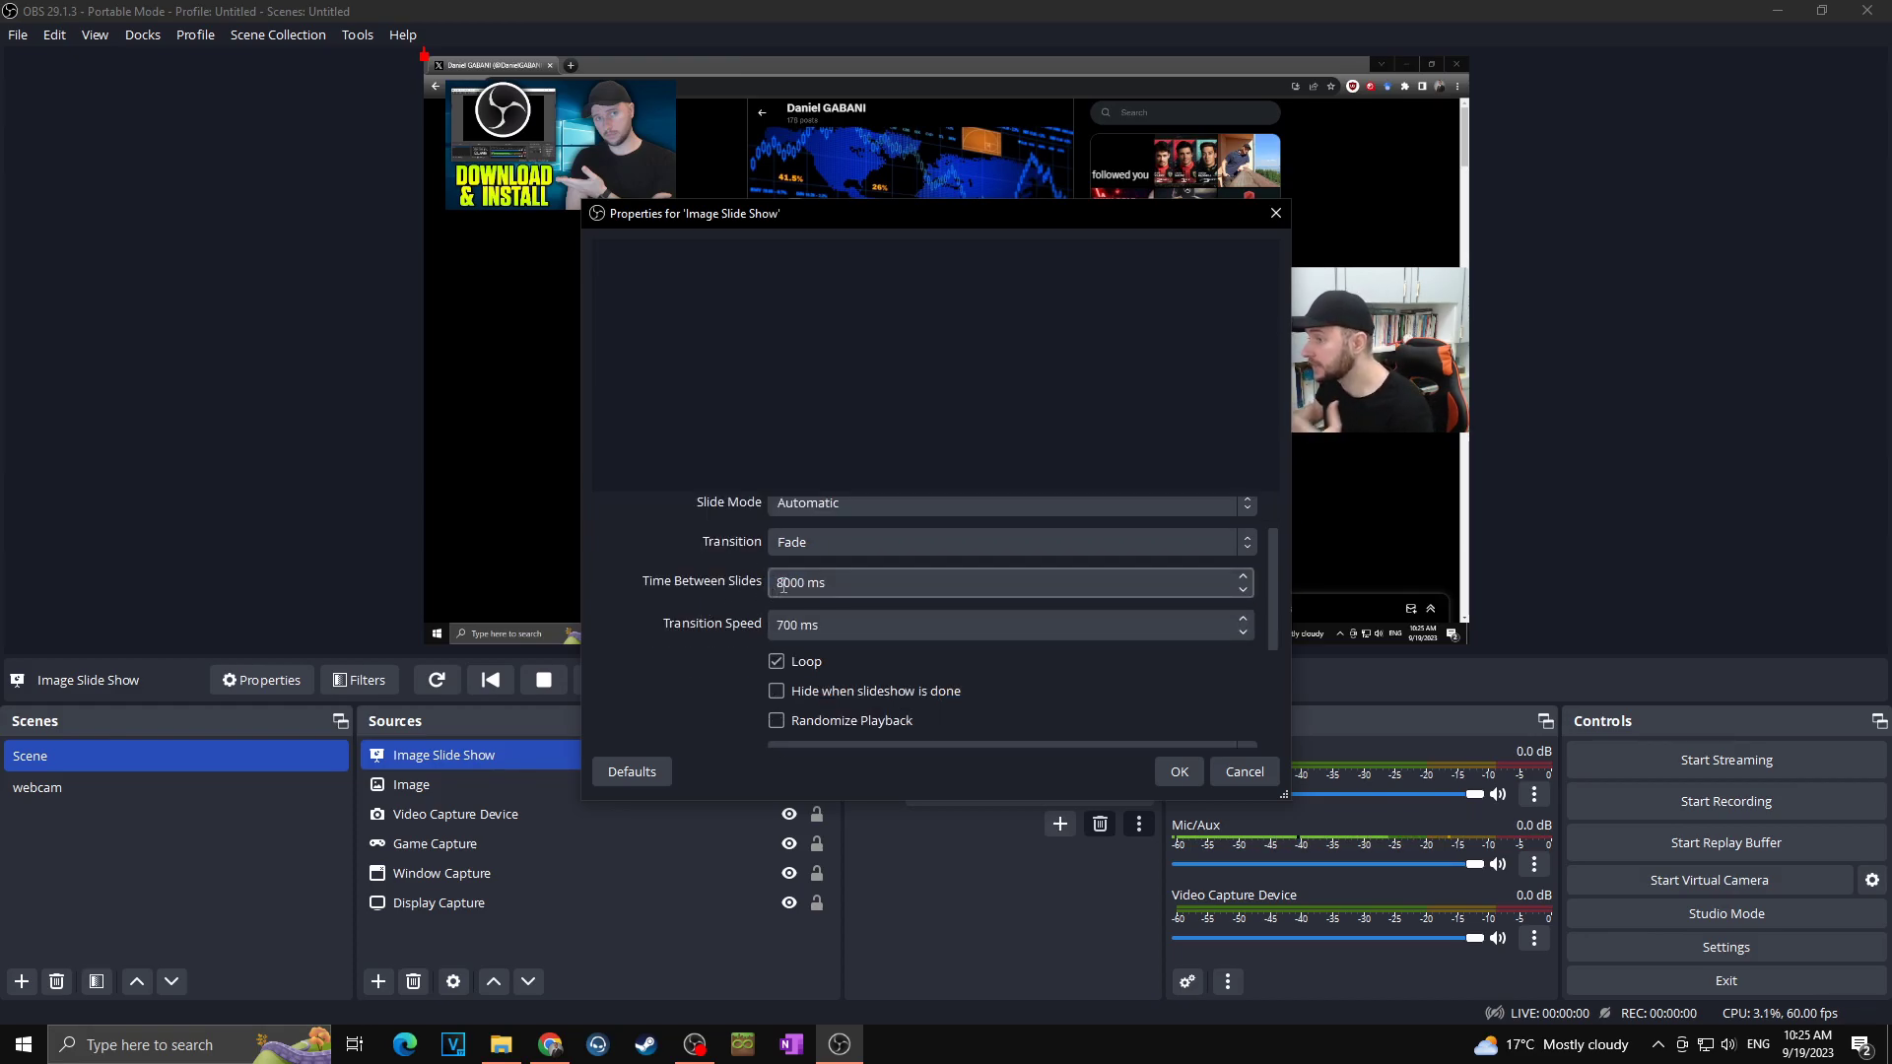
drag(787, 582, 778, 584)
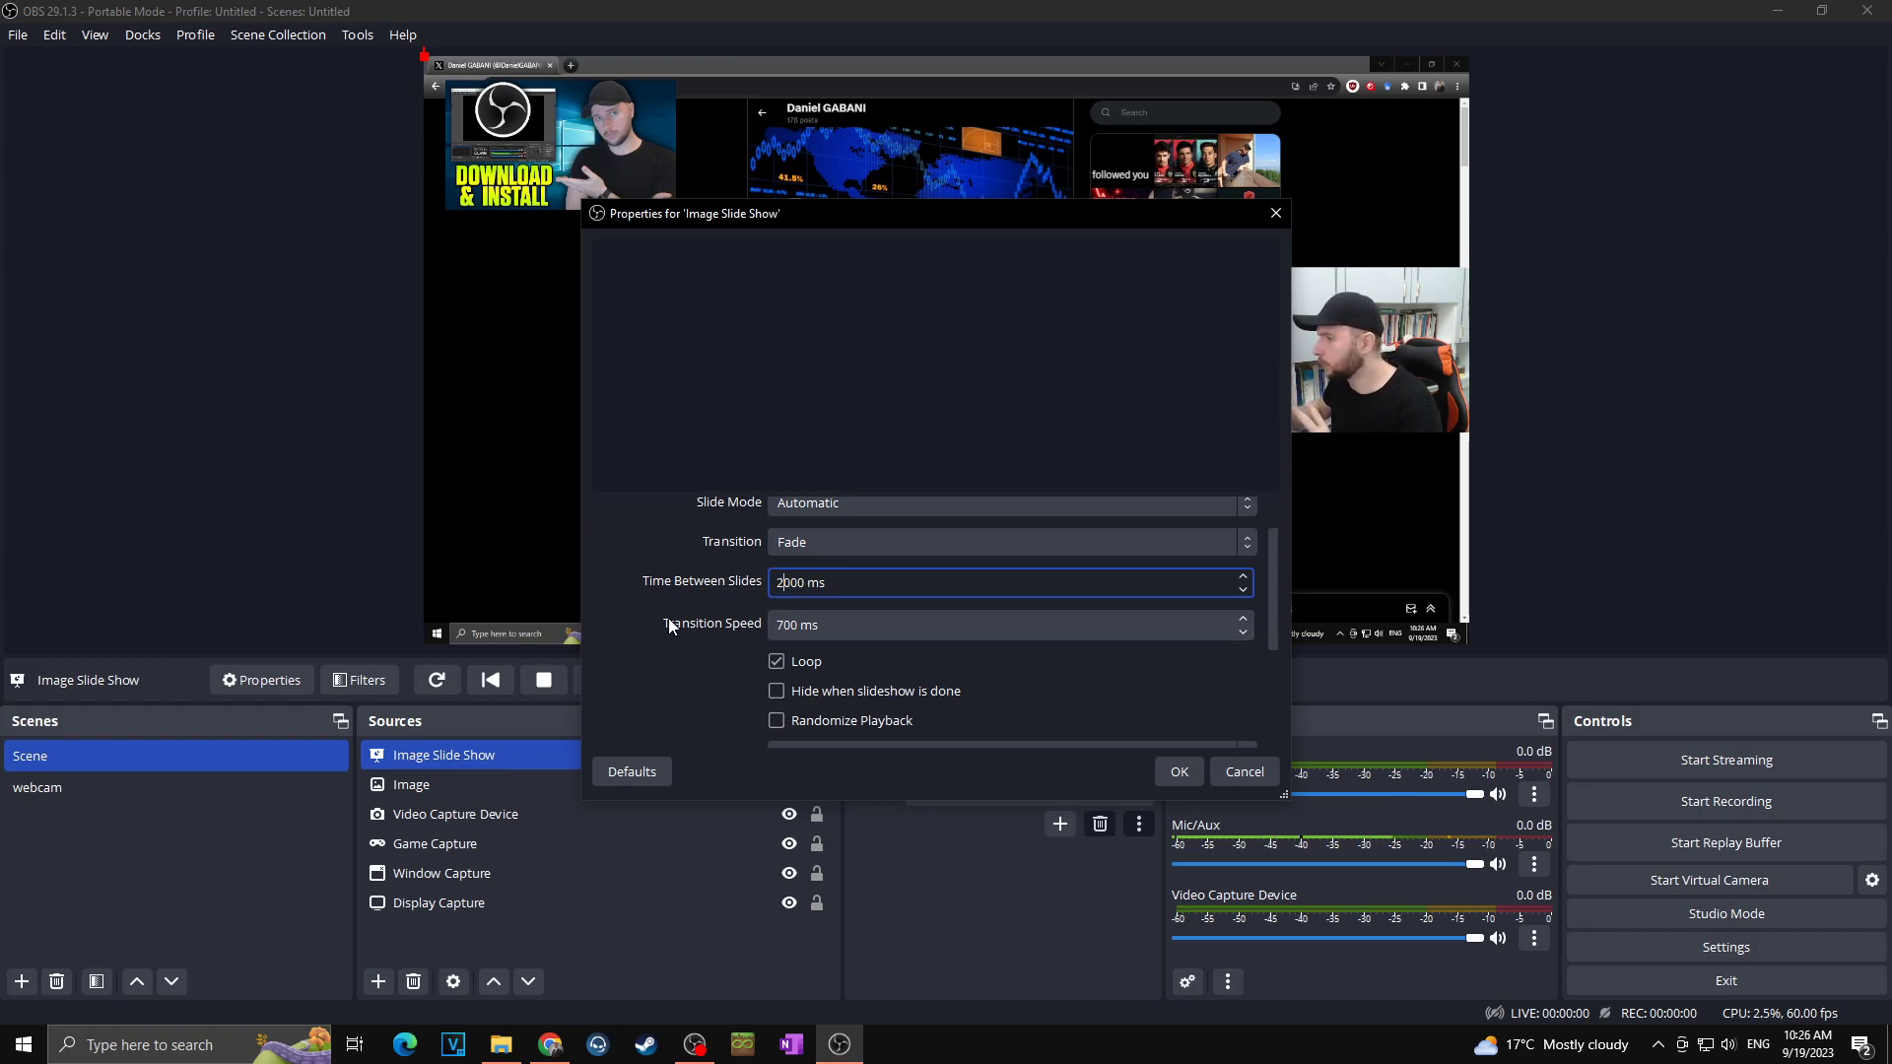
click(775, 627)
text(5)
scroll(688, 648, down, 2)
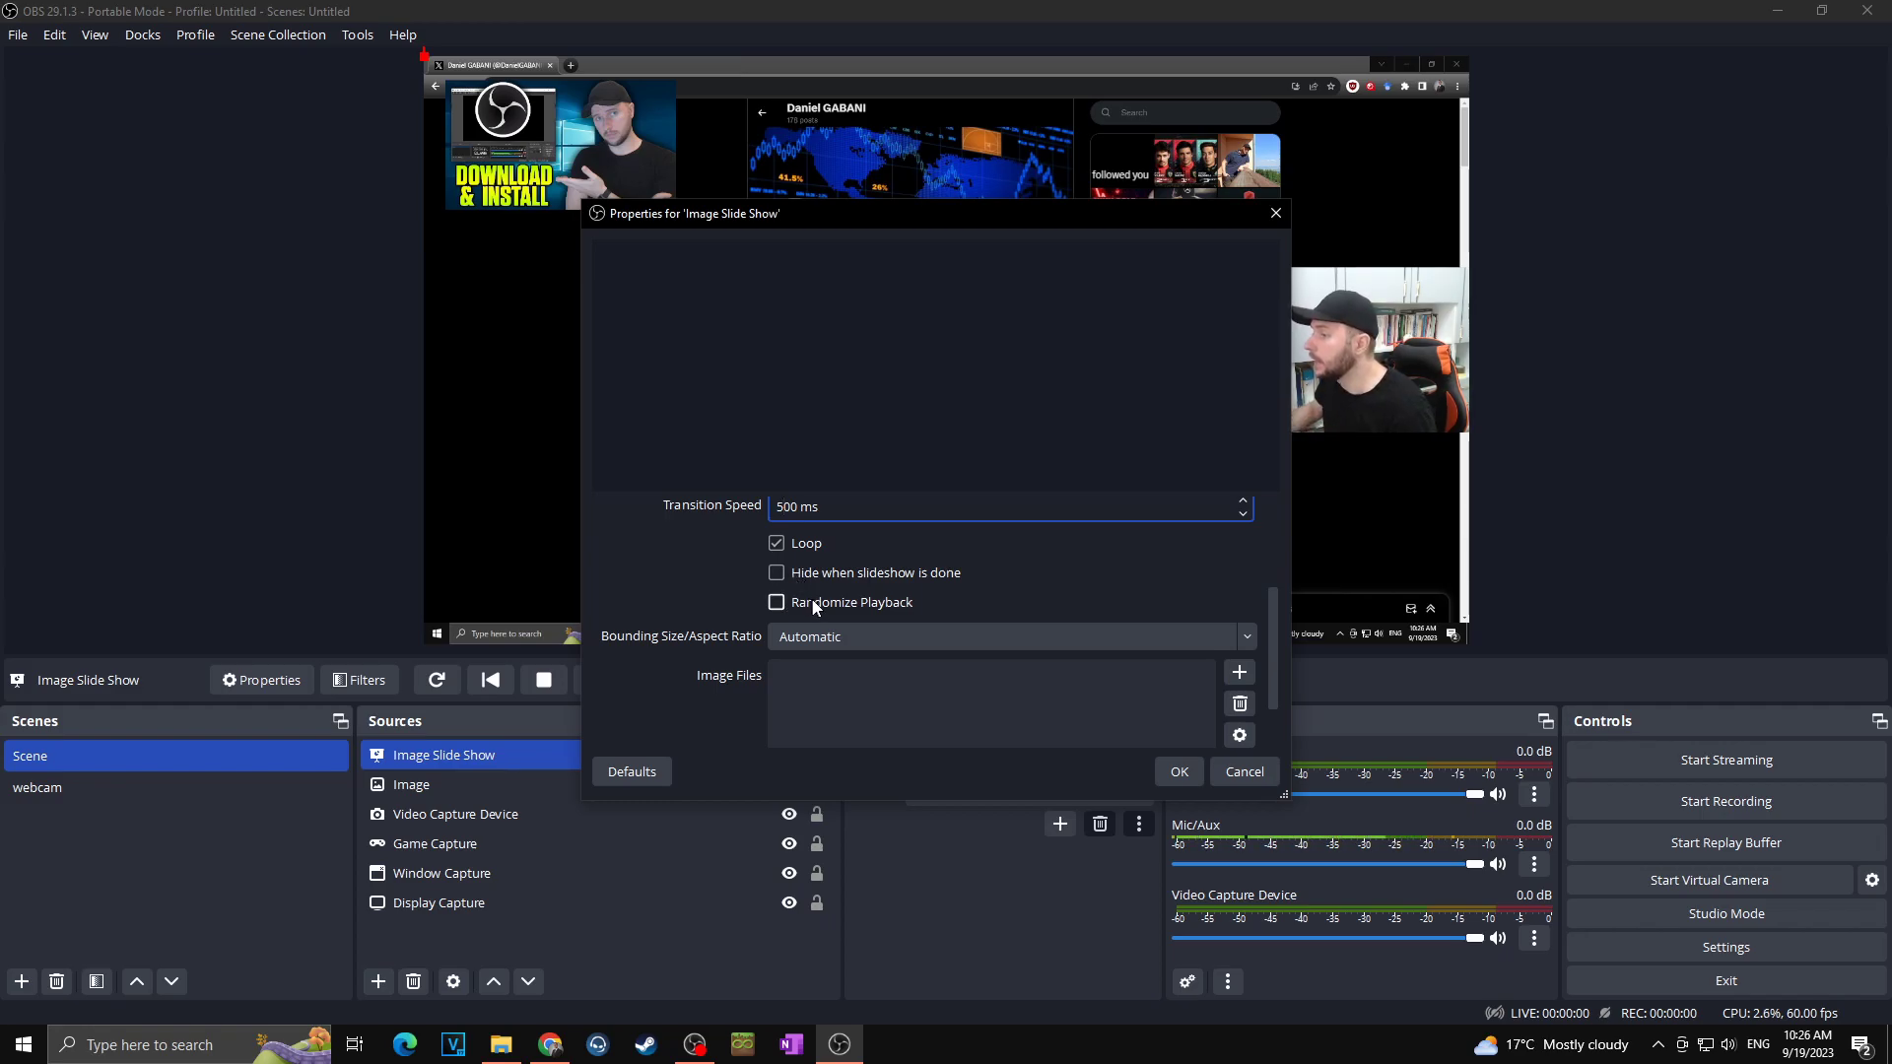
Add the image files X.png and X-blank.png from the socials a spol folder to the slide show and accept its properties.
scroll(847, 597, down, 1)
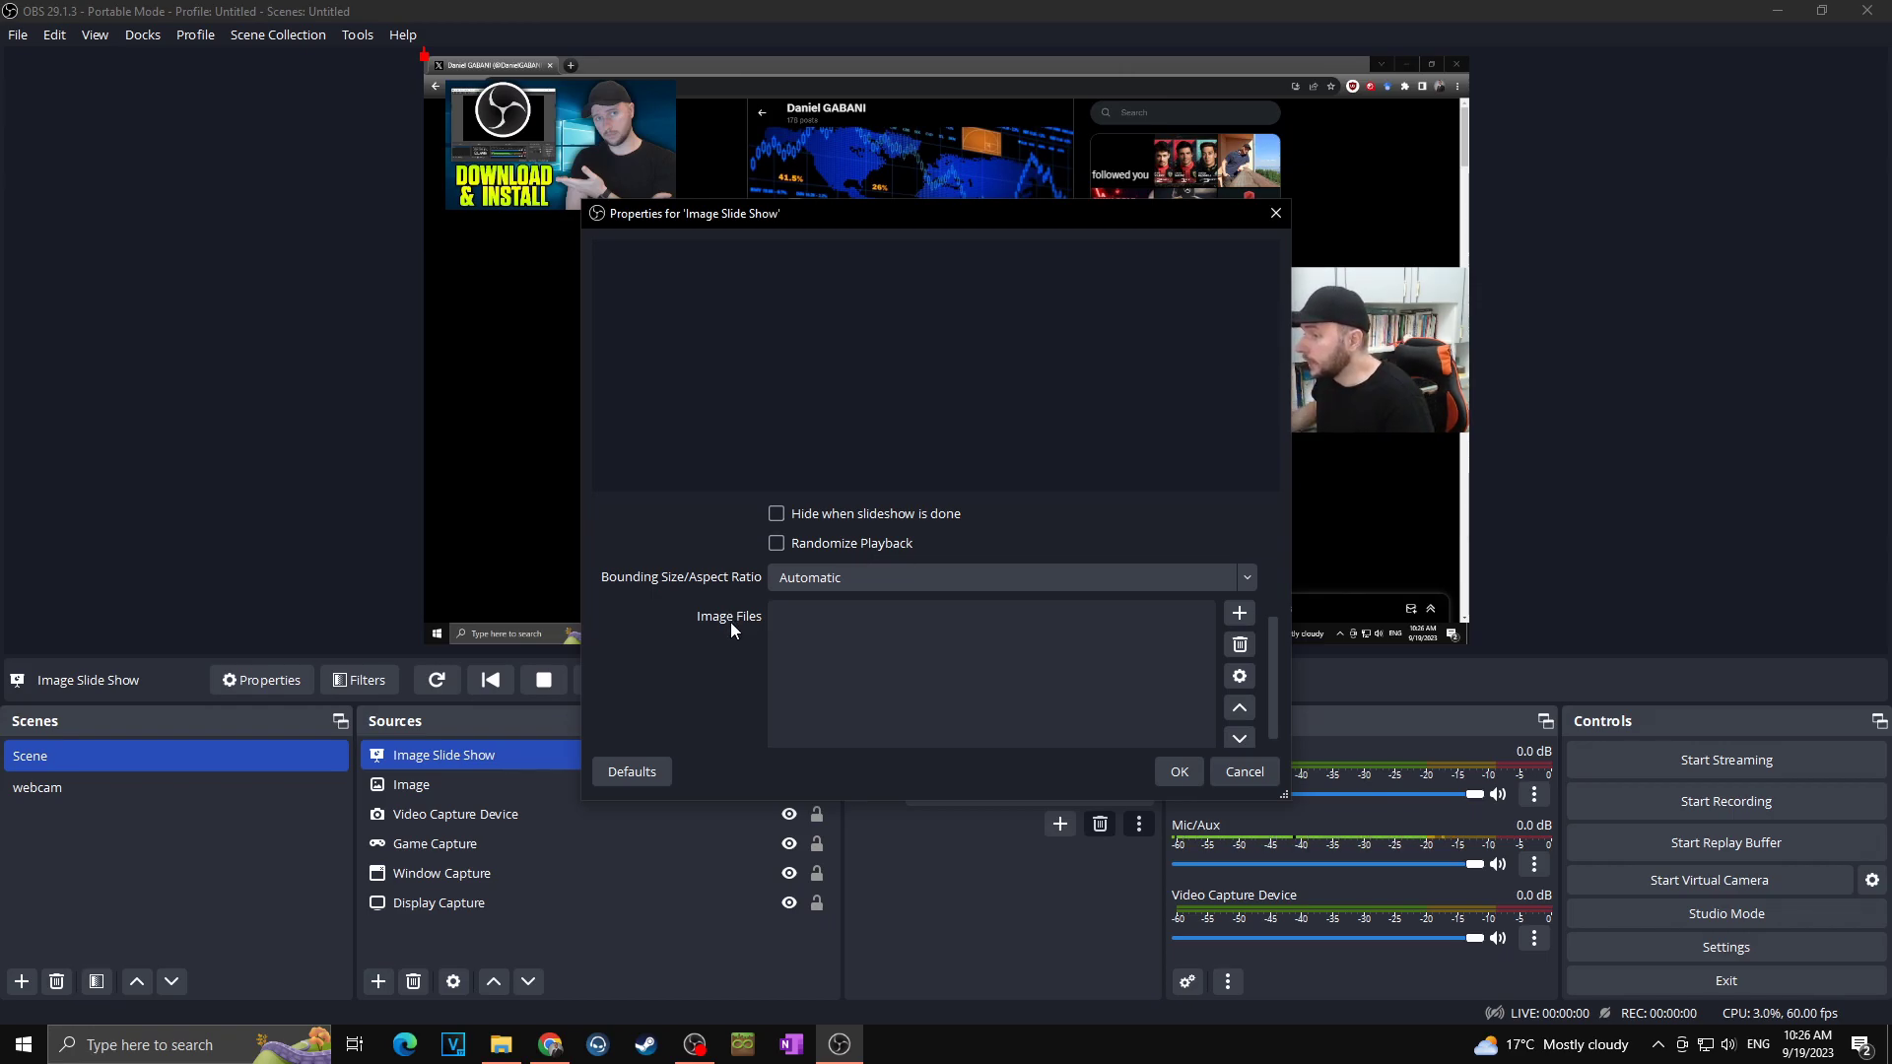
click(1240, 612)
click(1285, 630)
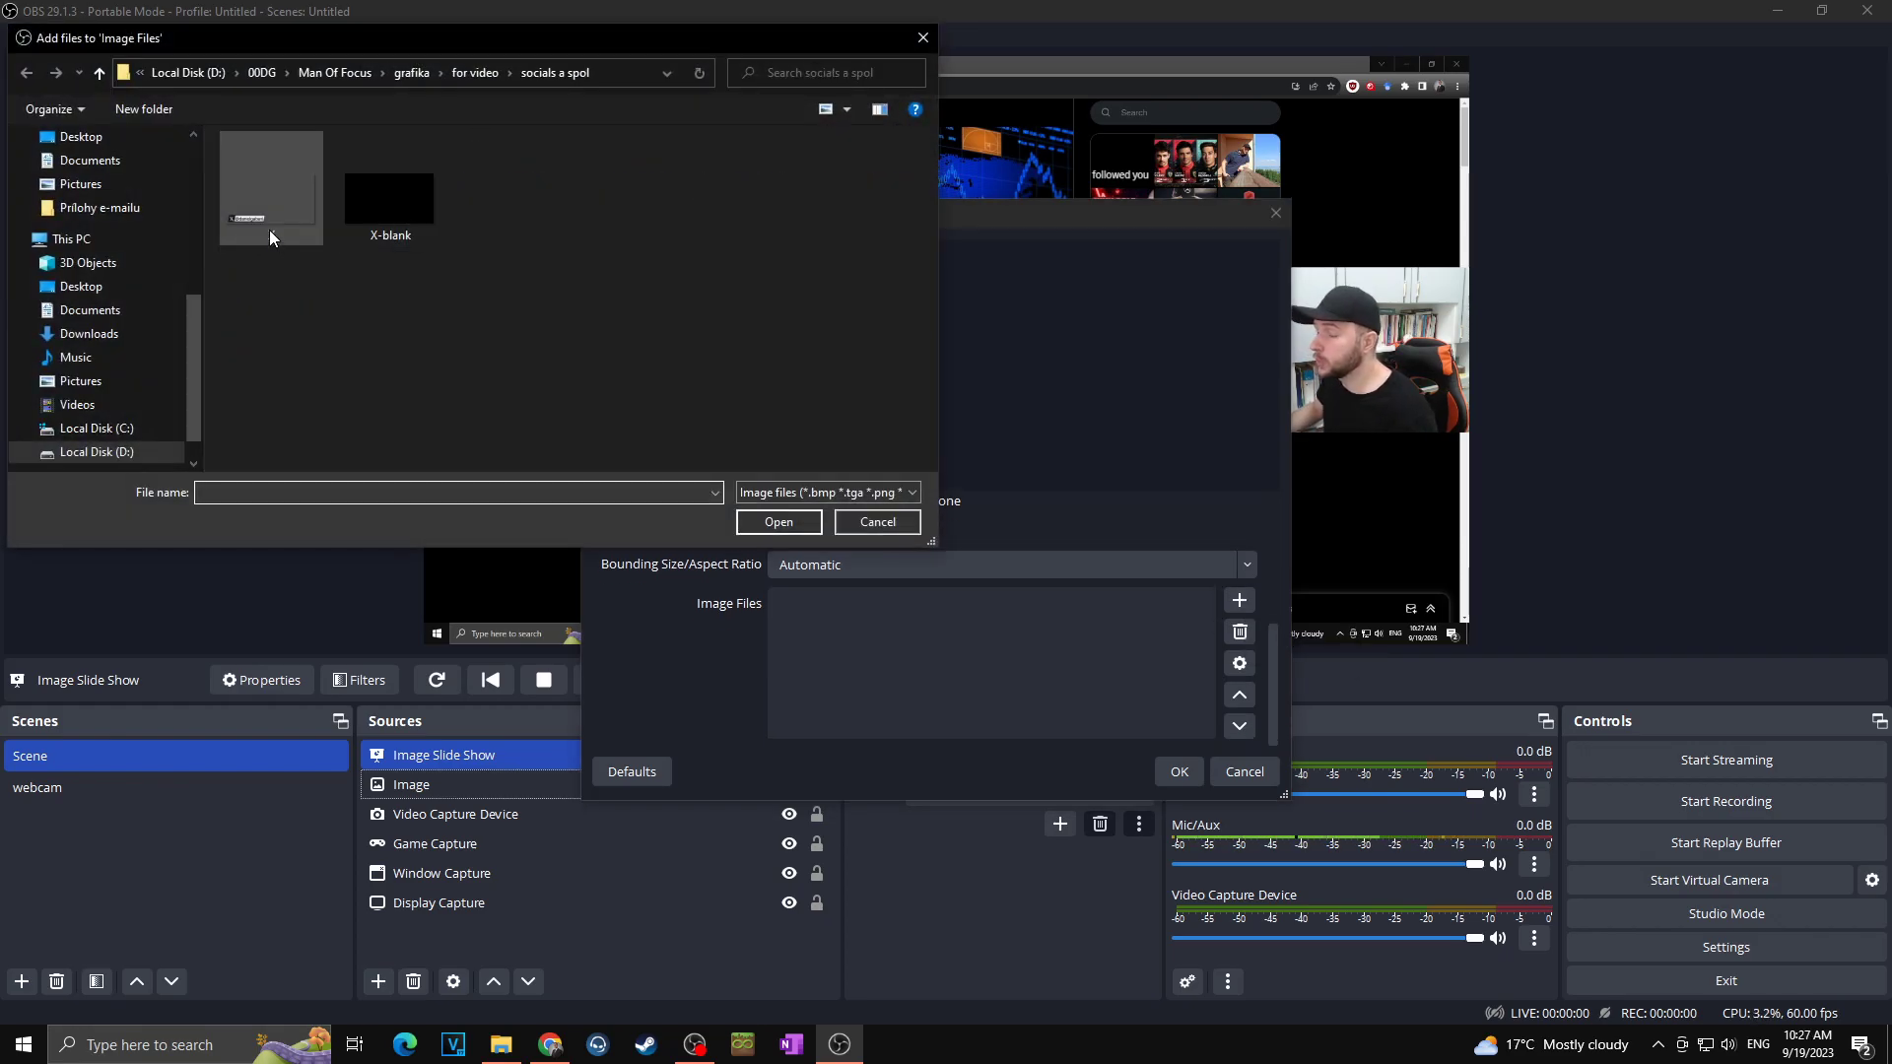
click(268, 221)
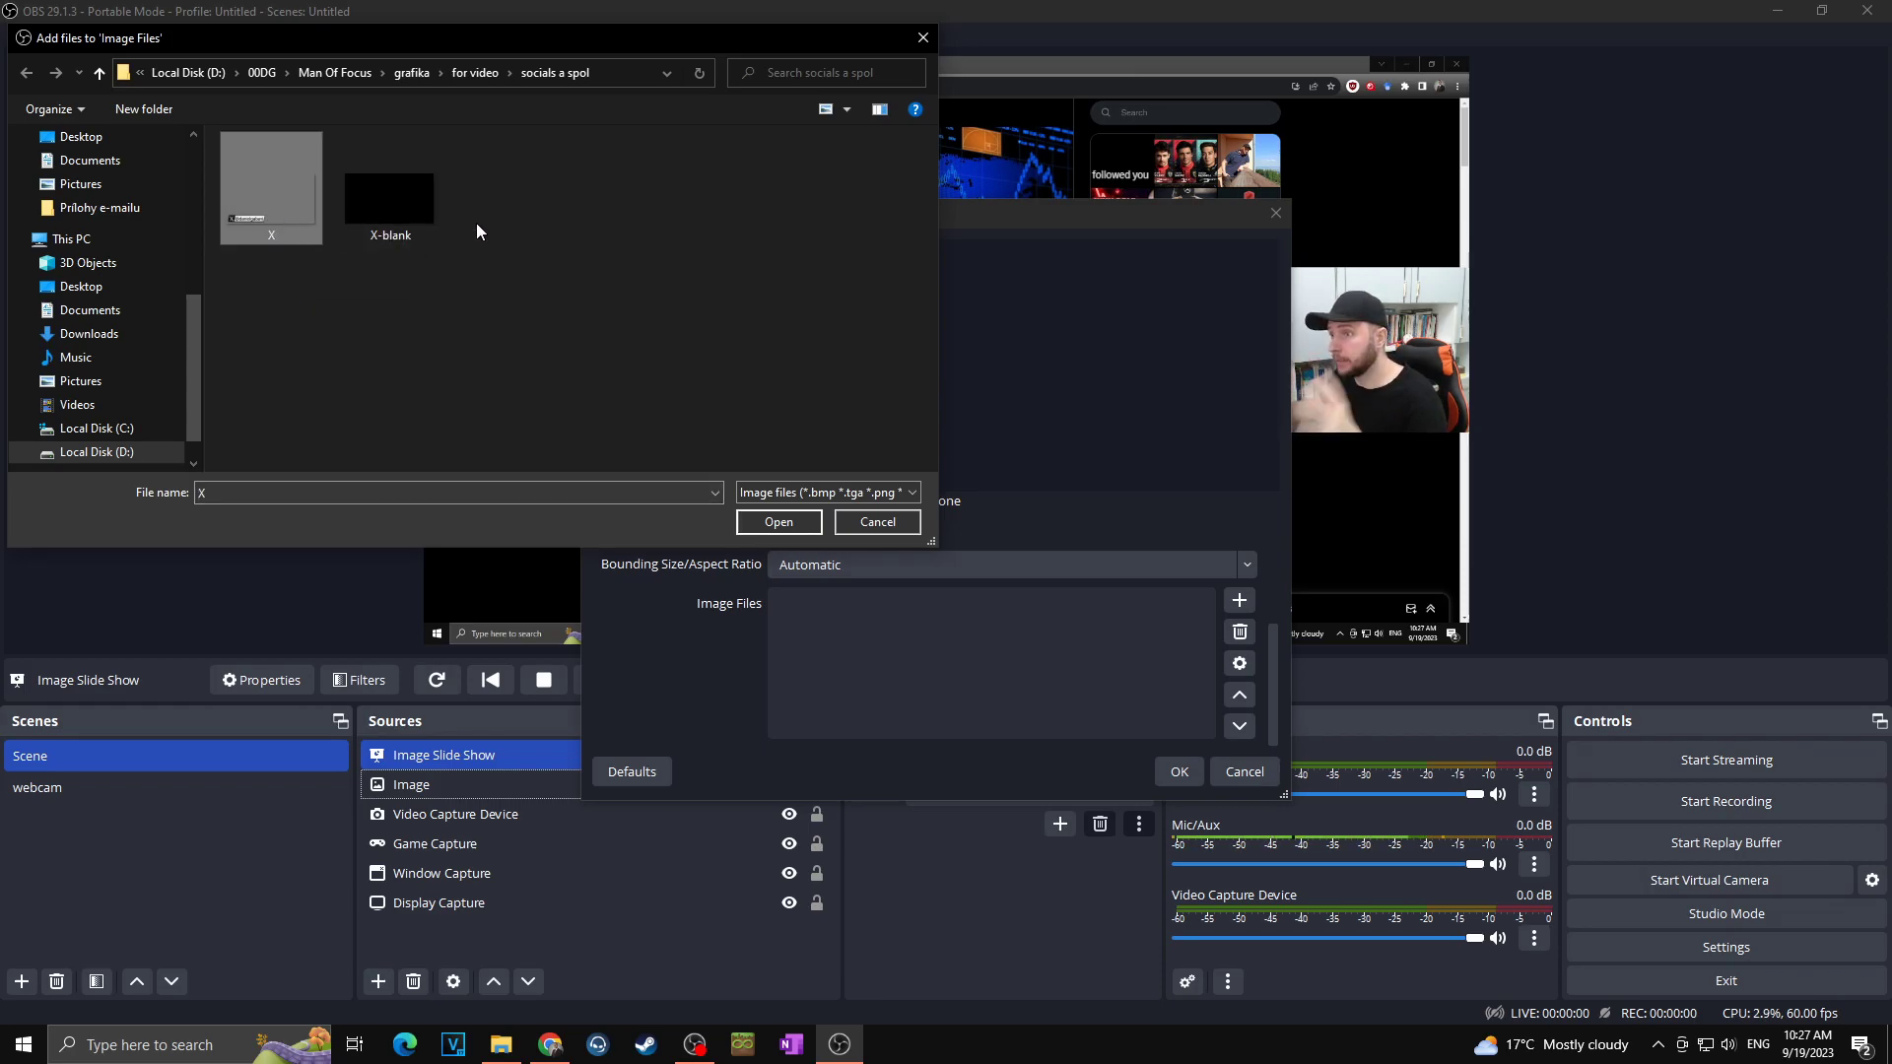
drag(476, 224, 237, 215)
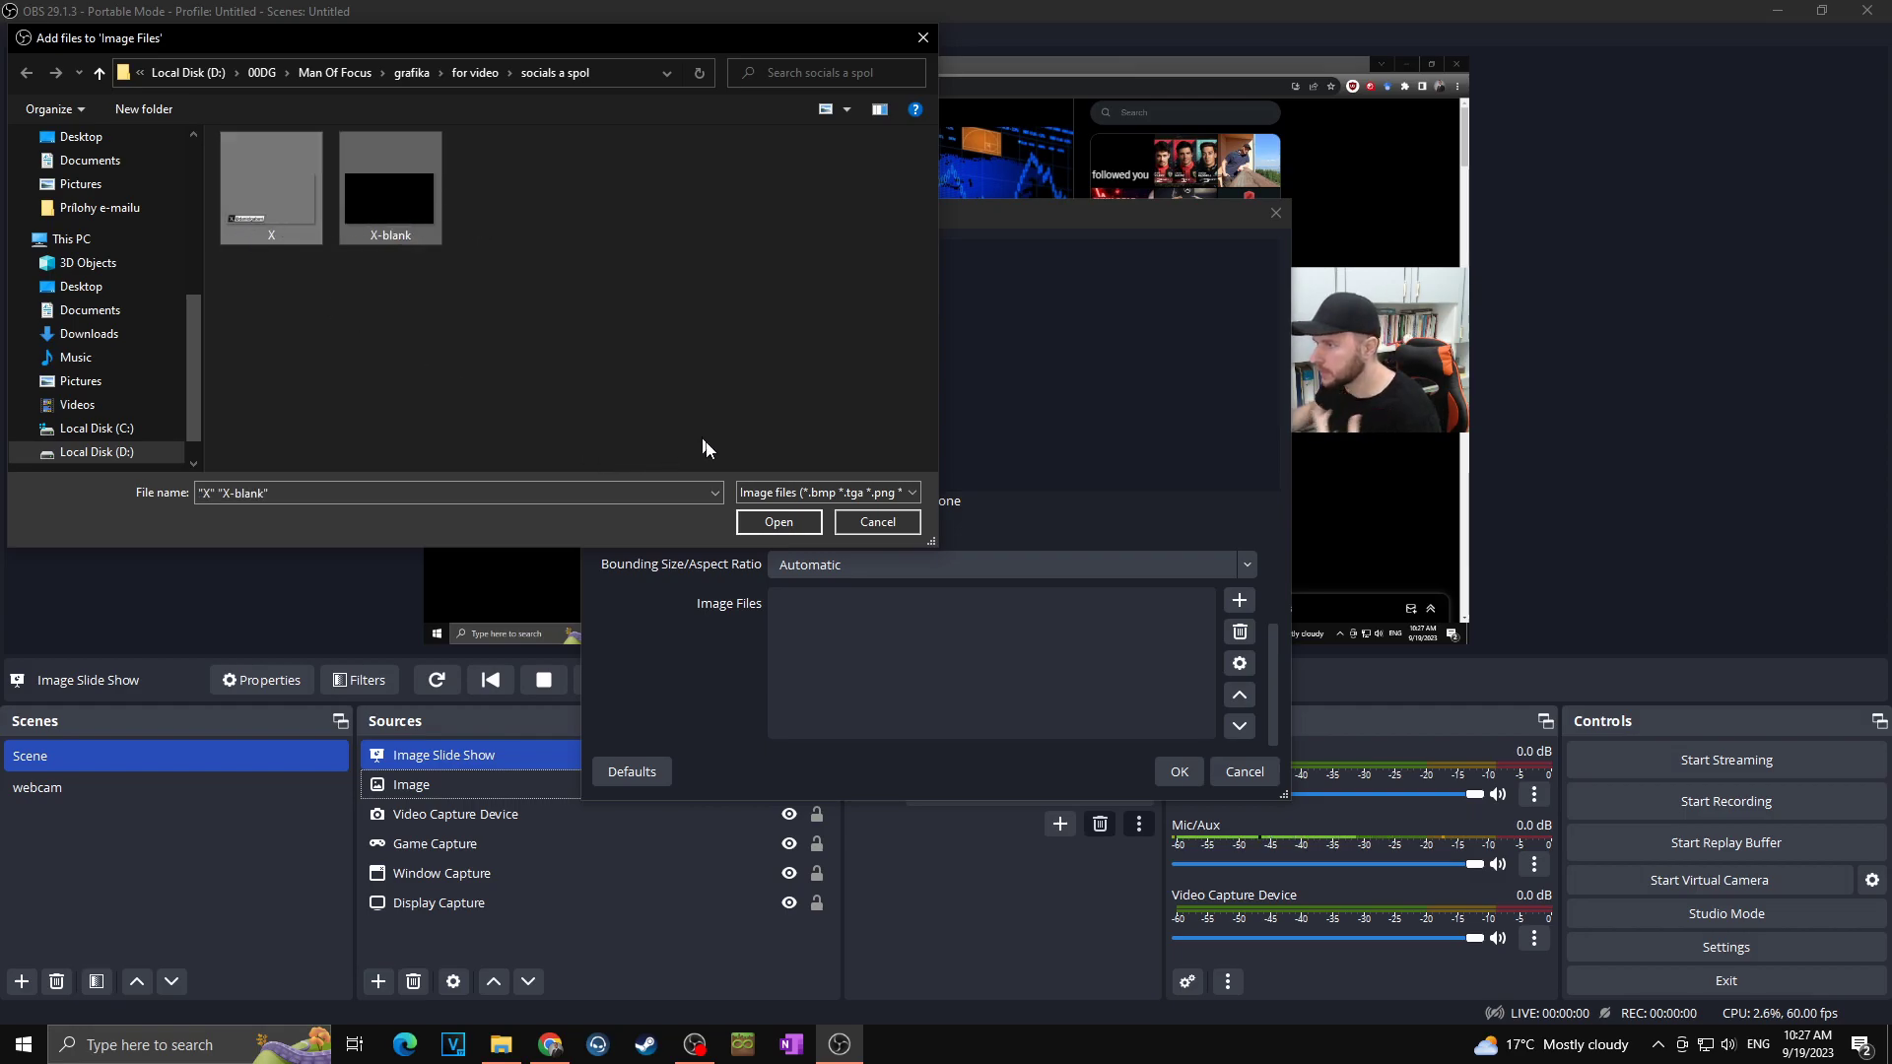
click(776, 523)
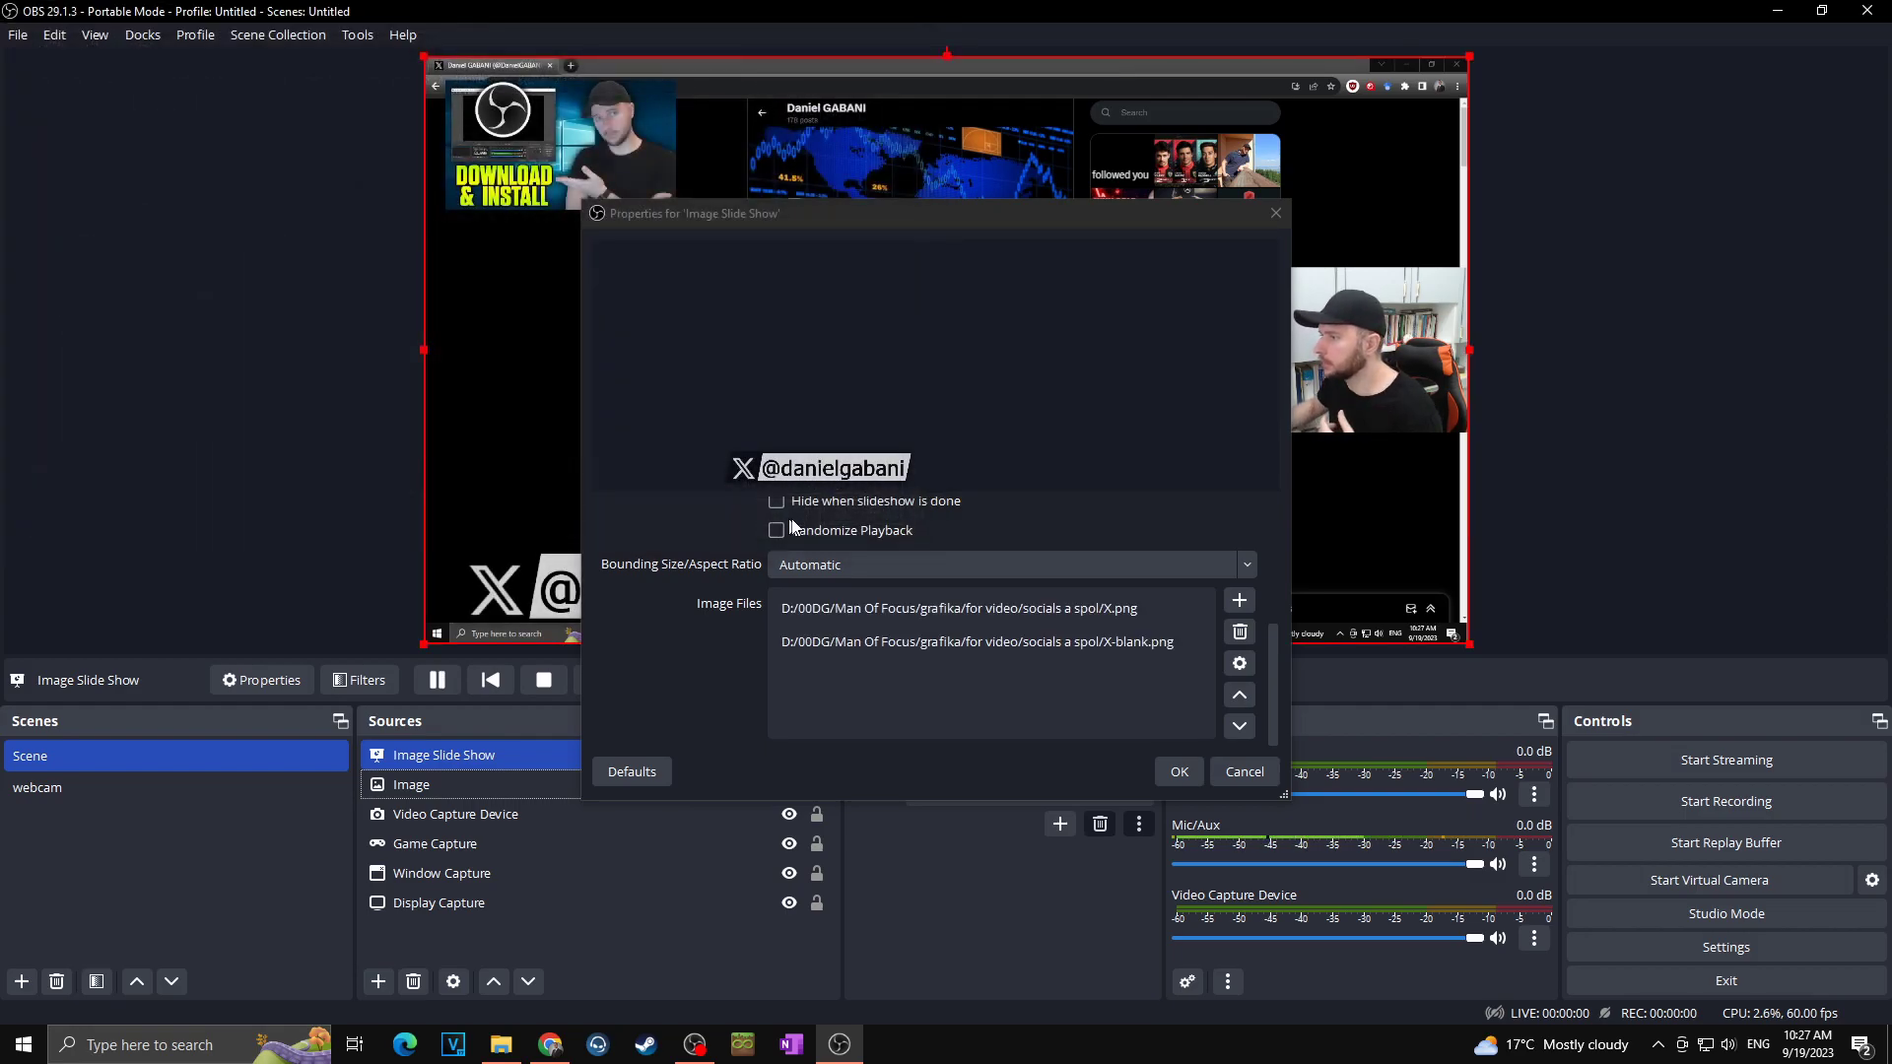
click(1179, 773)
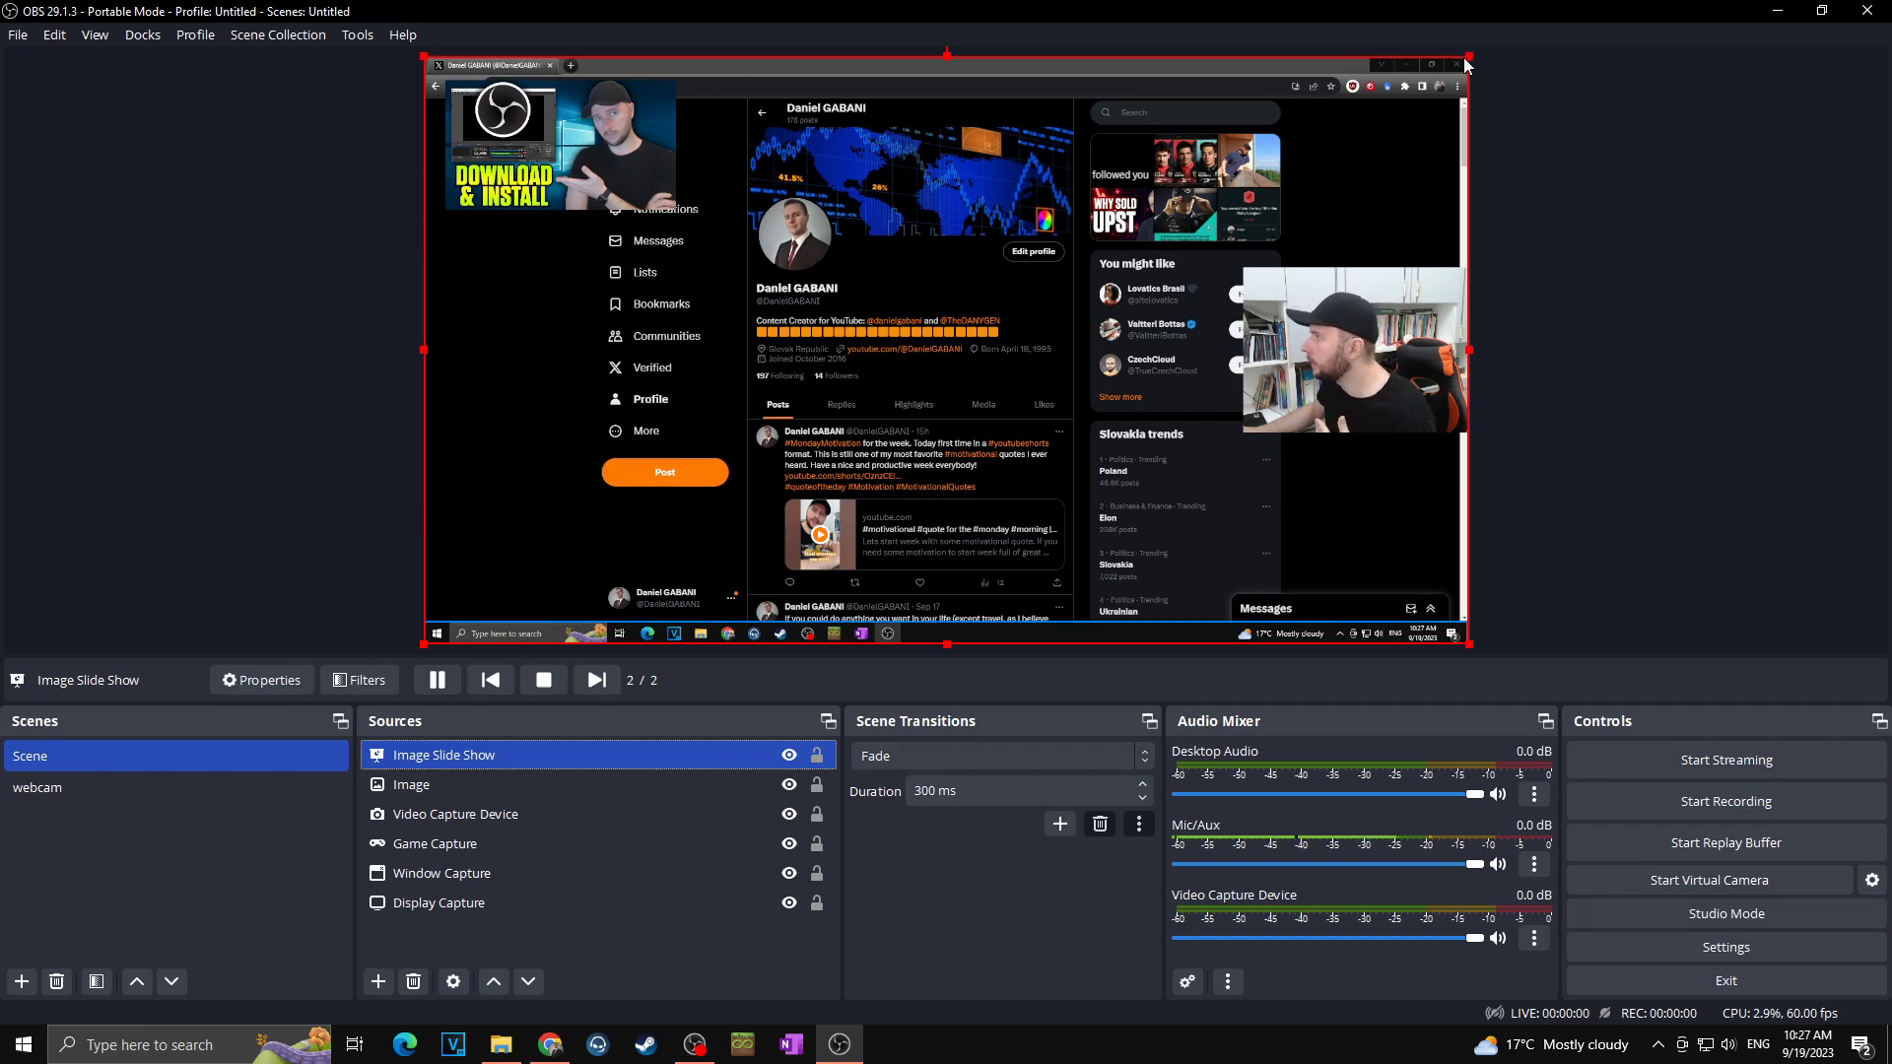
Shrink the slide show and place it about 29 px from the canvas's left edge and 132 px from its bottom edge.
drag(1470, 57, 1047, 264)
drag(907, 438, 925, 370)
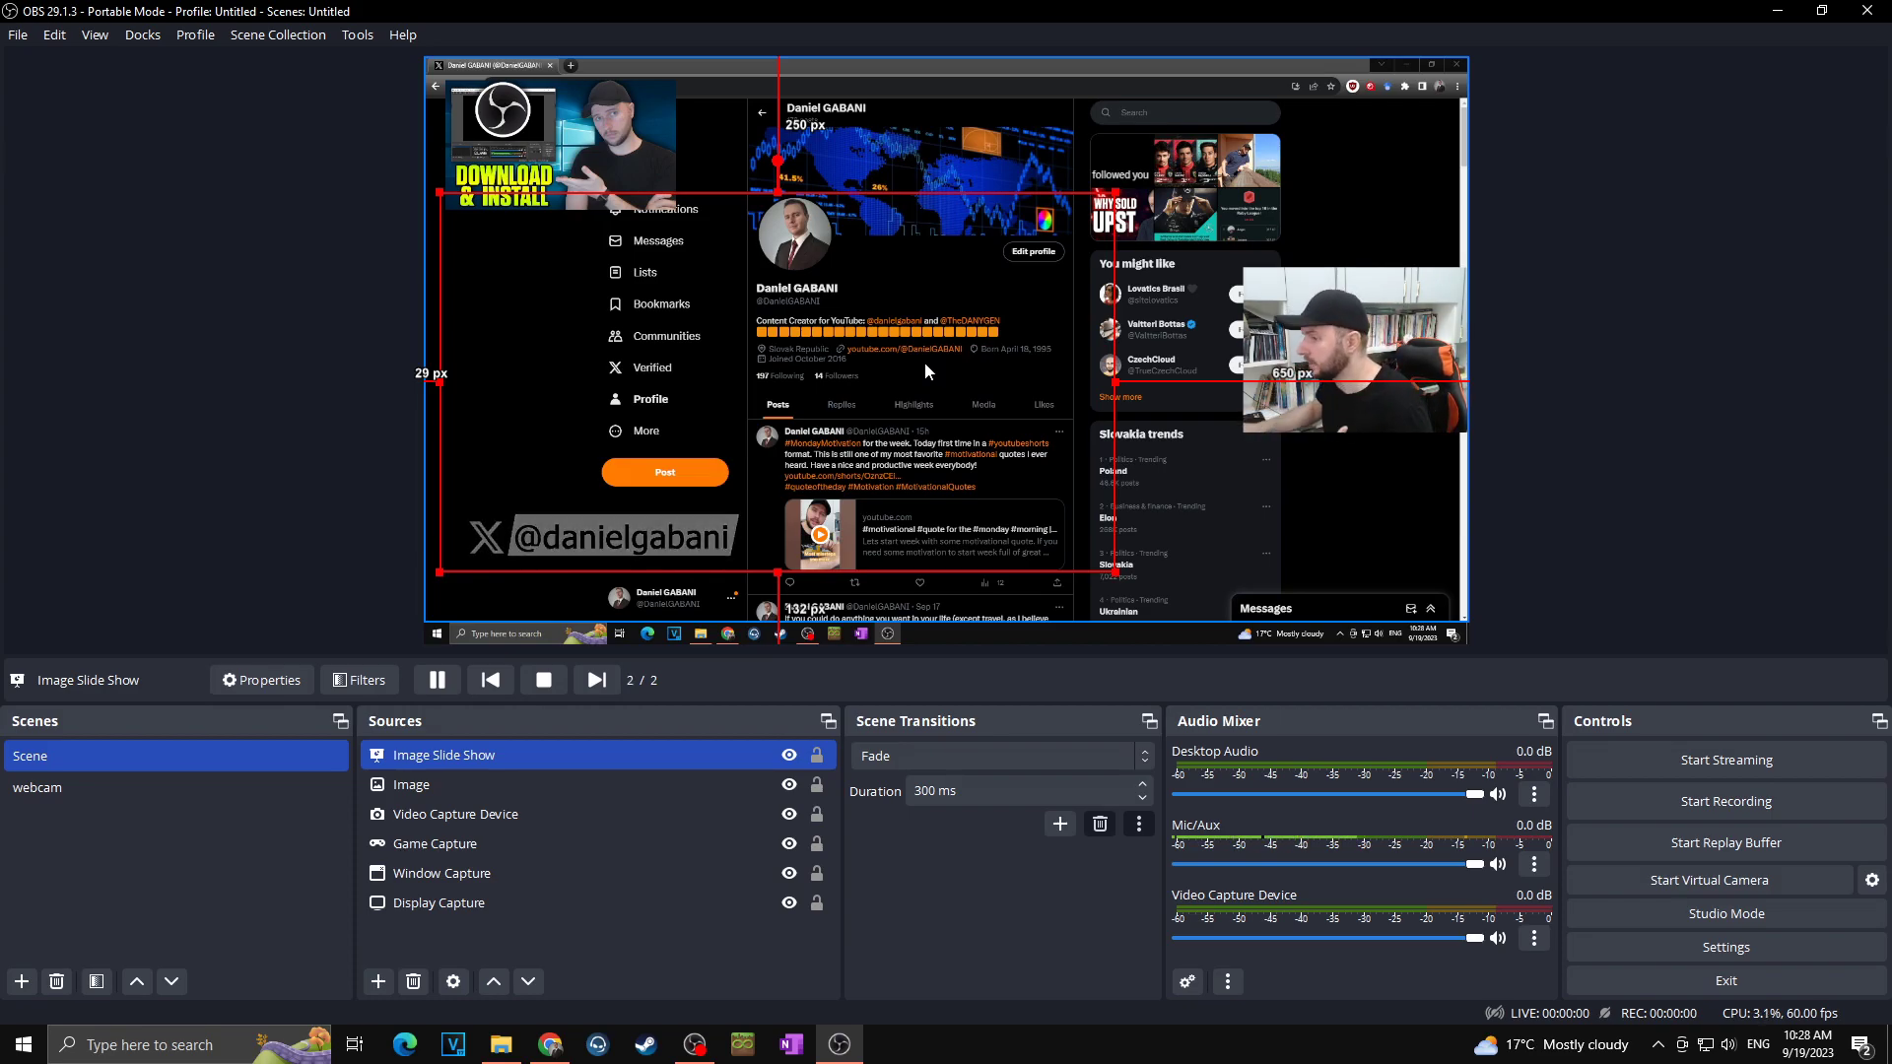
ctrl+click(463, 853)
ctrl+click(463, 855)
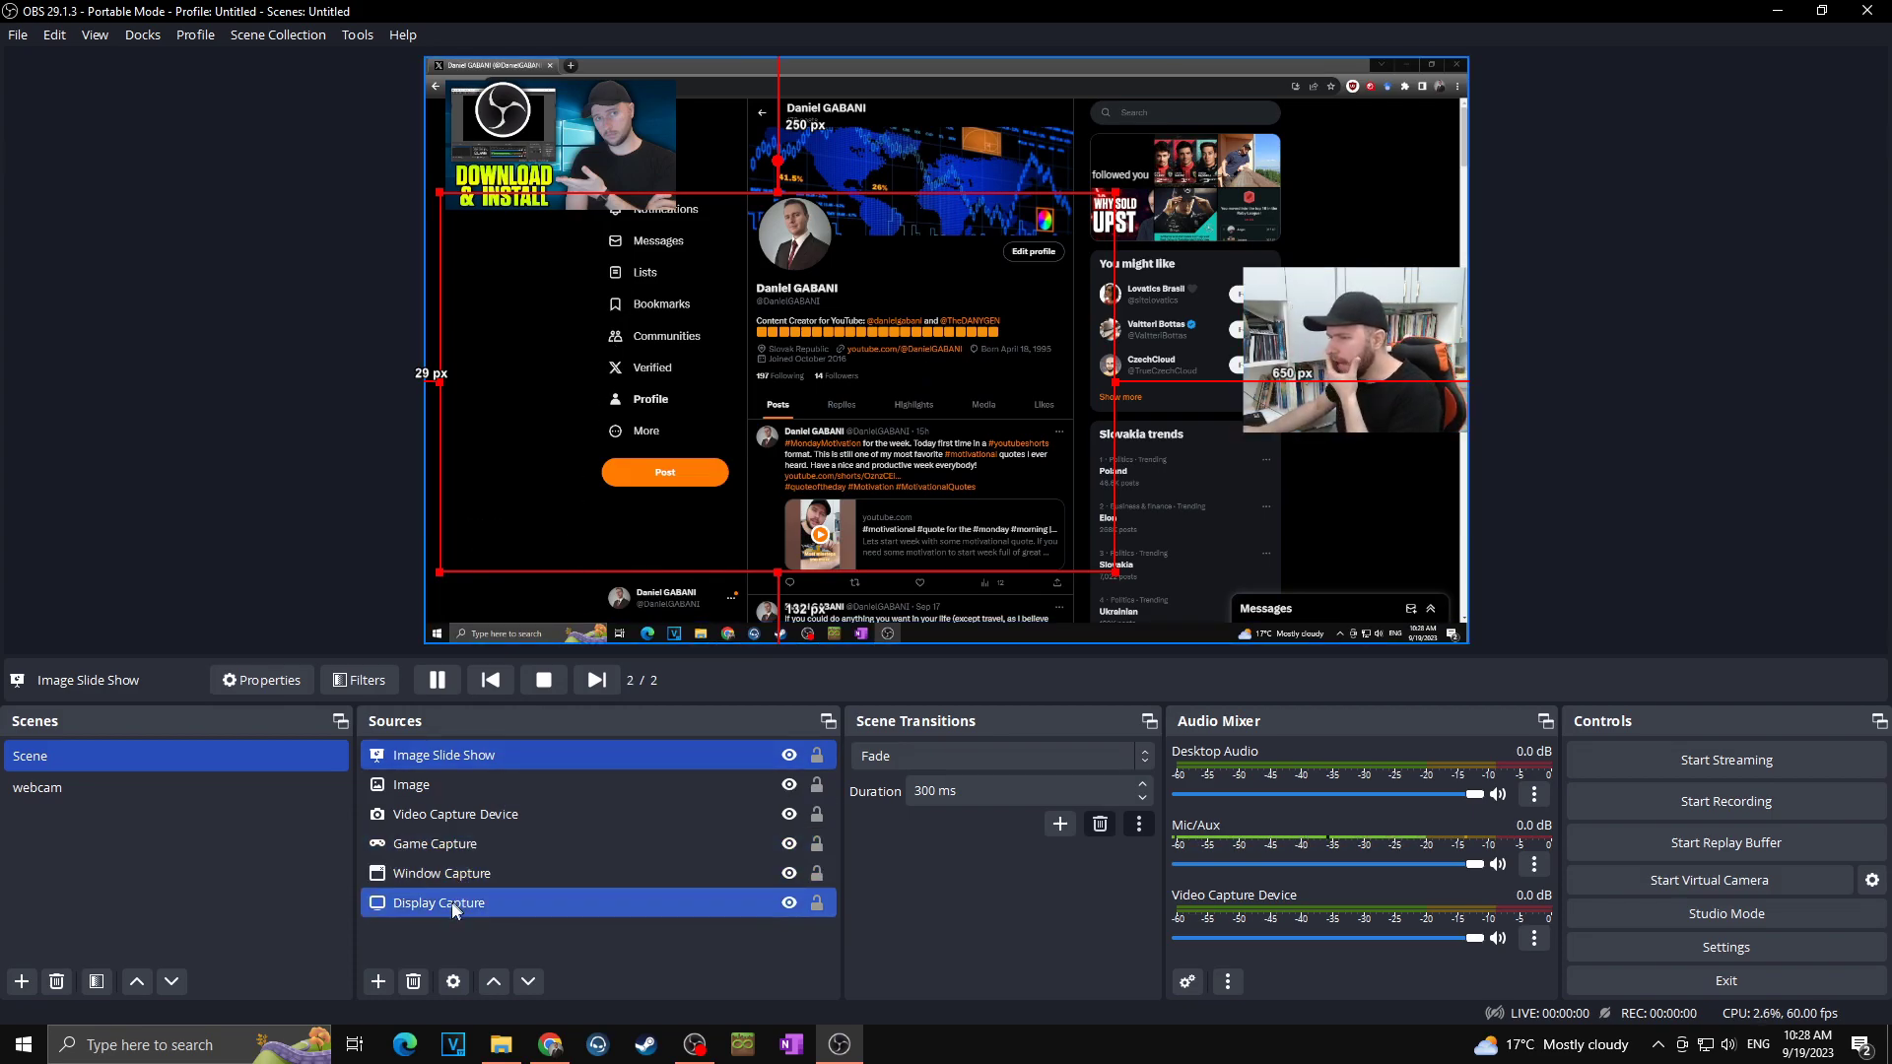
Add a new Browser source to Scene with its default settings and hide it.
click(378, 981)
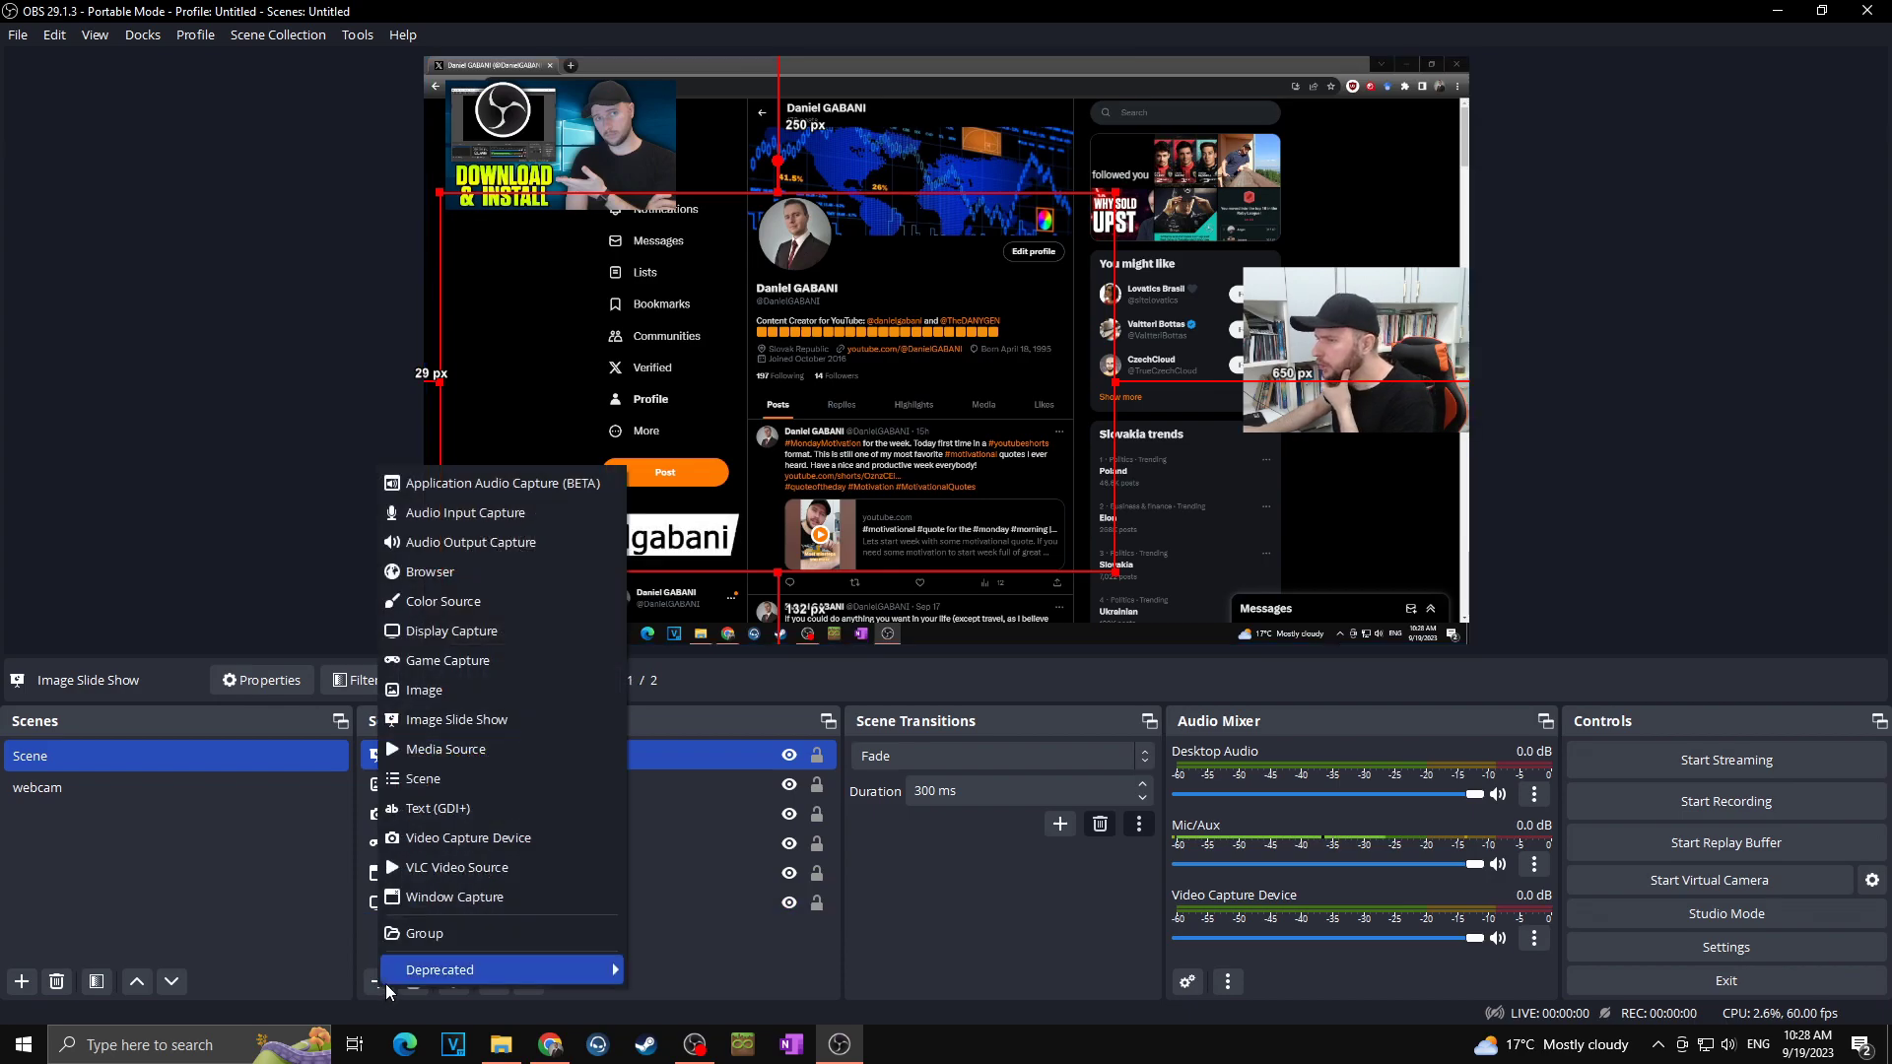
click(482, 573)
click(998, 640)
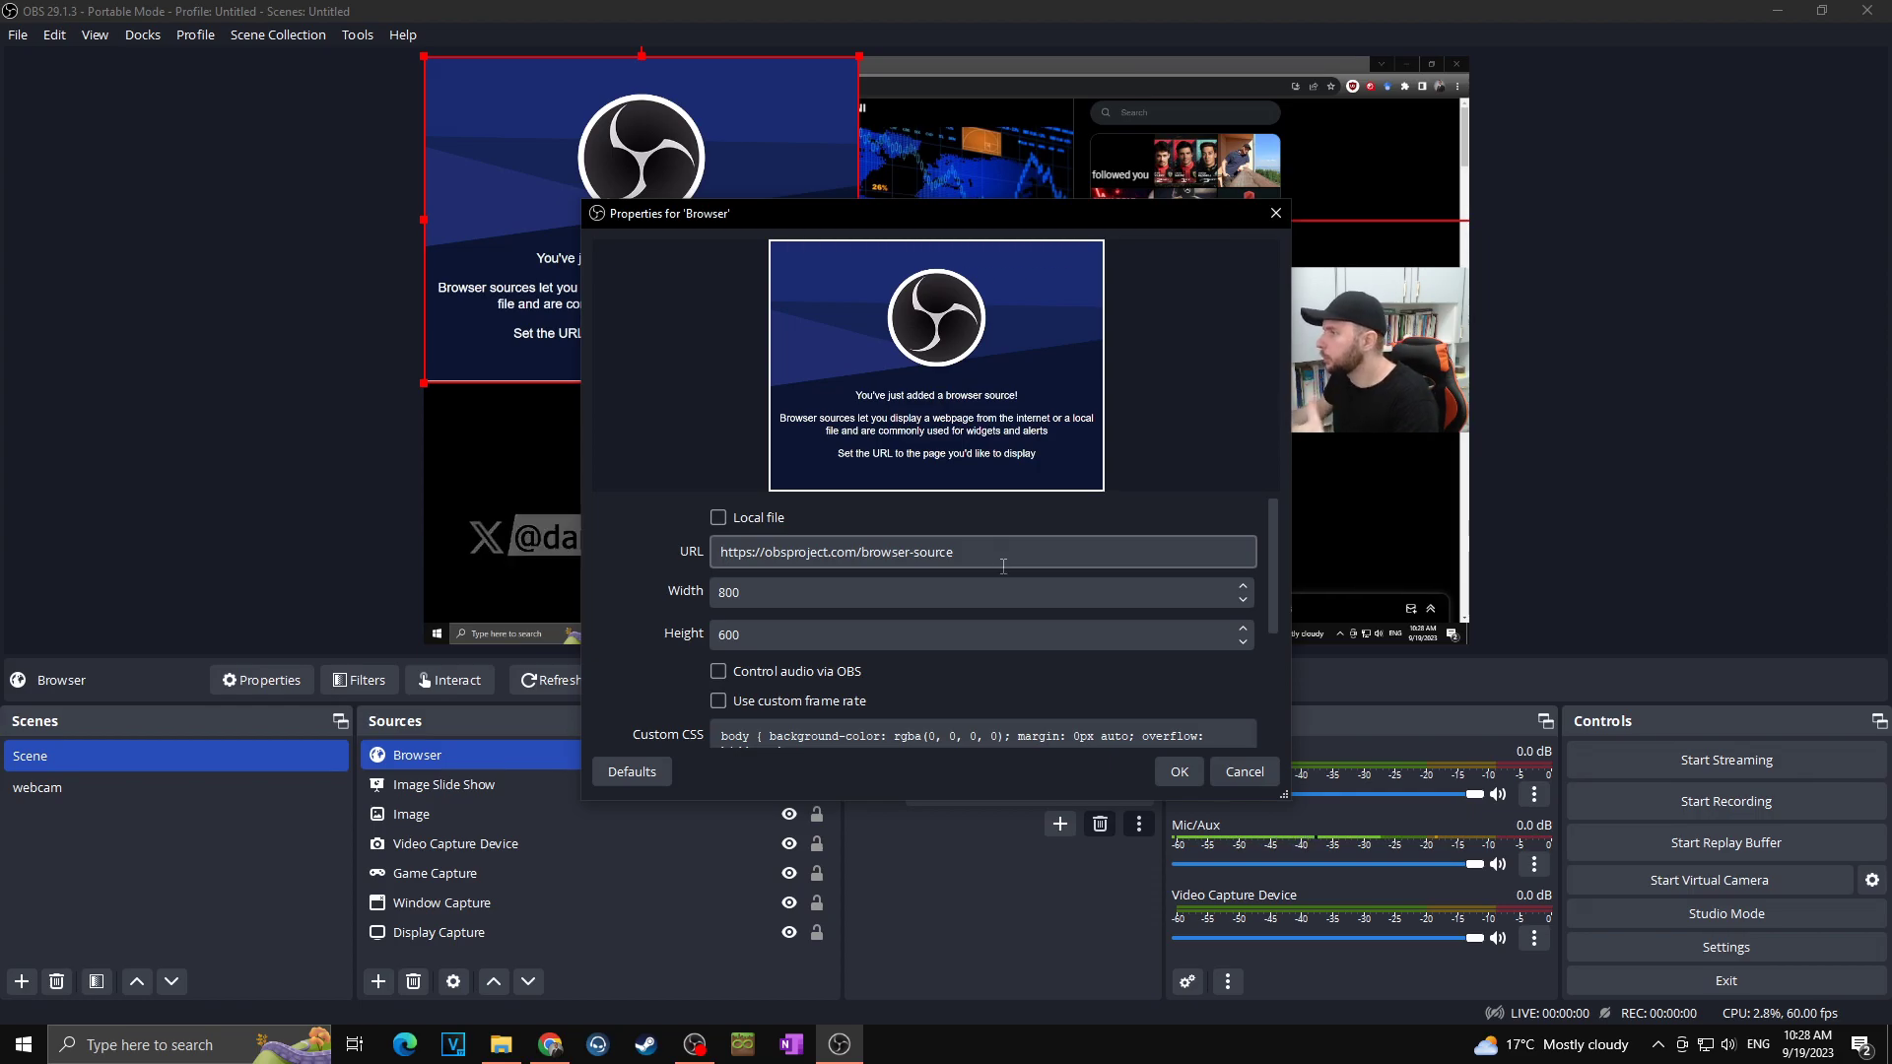
key(Escape)
Add a new Color Source to Scene with its default color and 1920 x 1080 size.
click(377, 981)
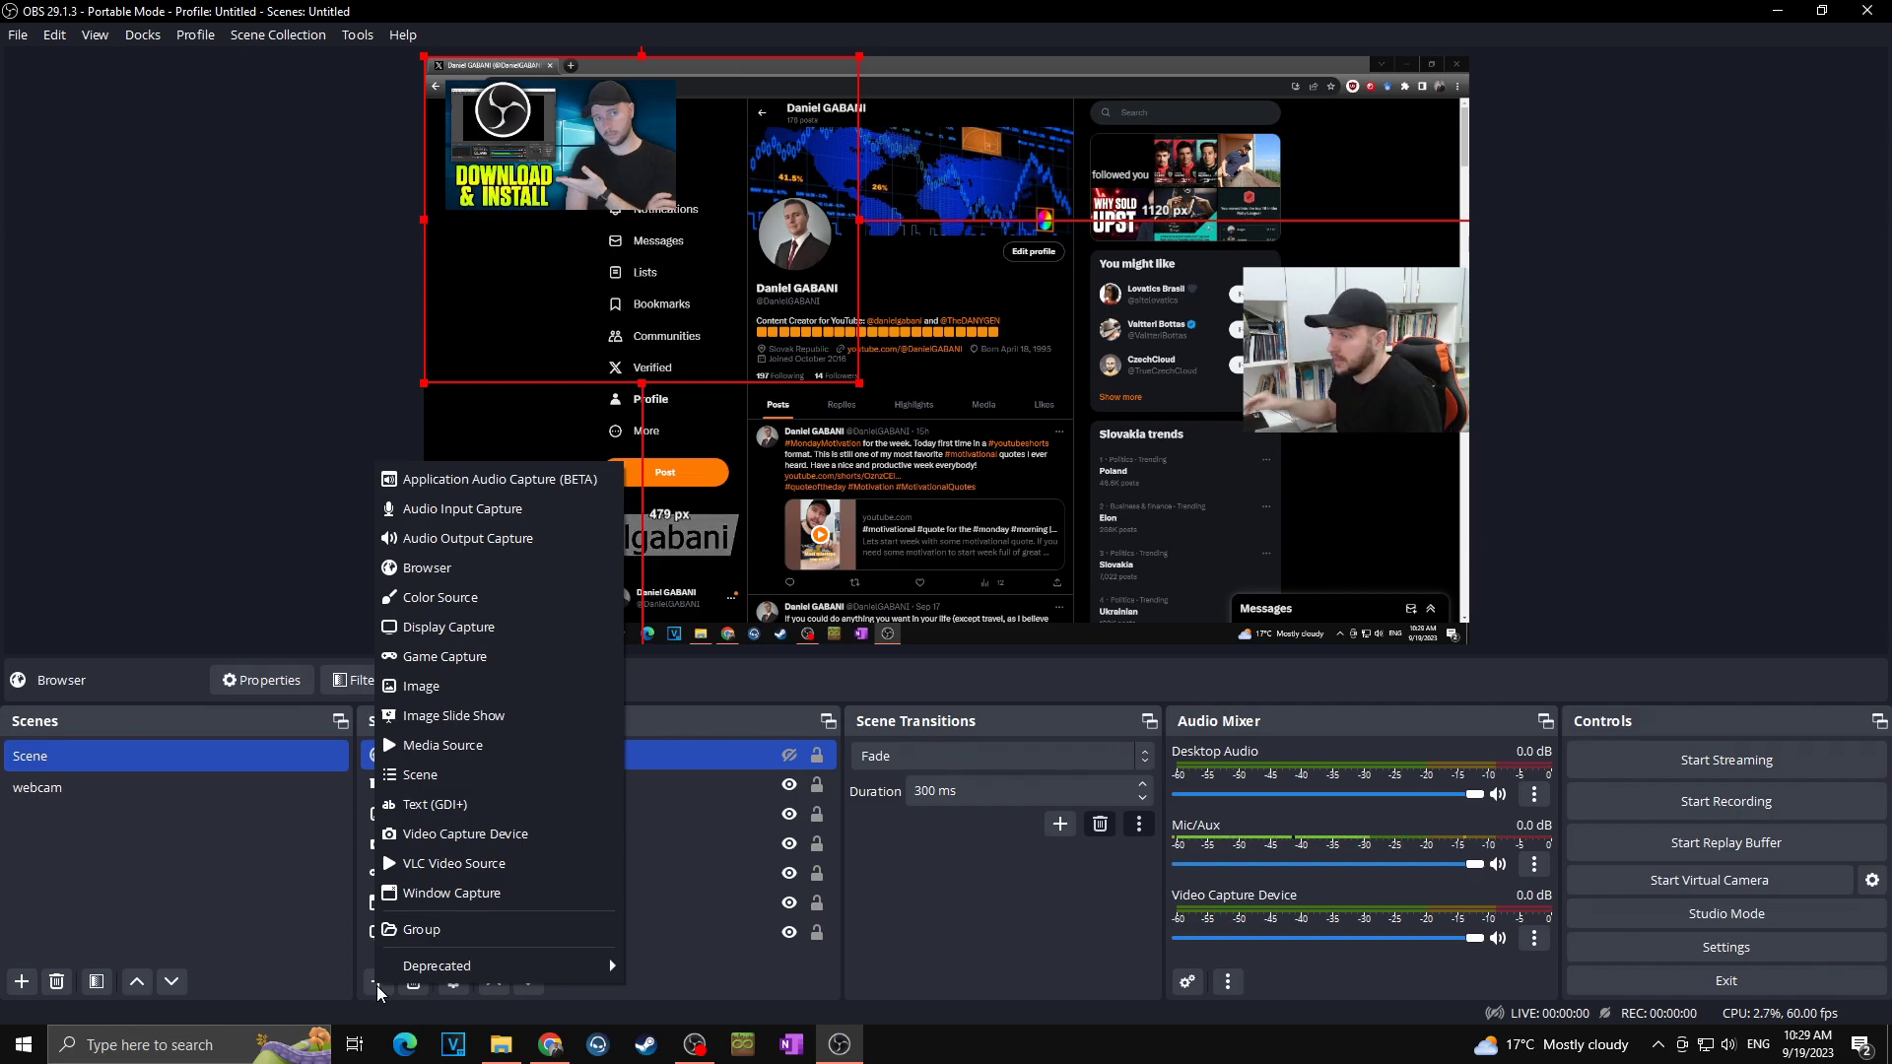
click(470, 609)
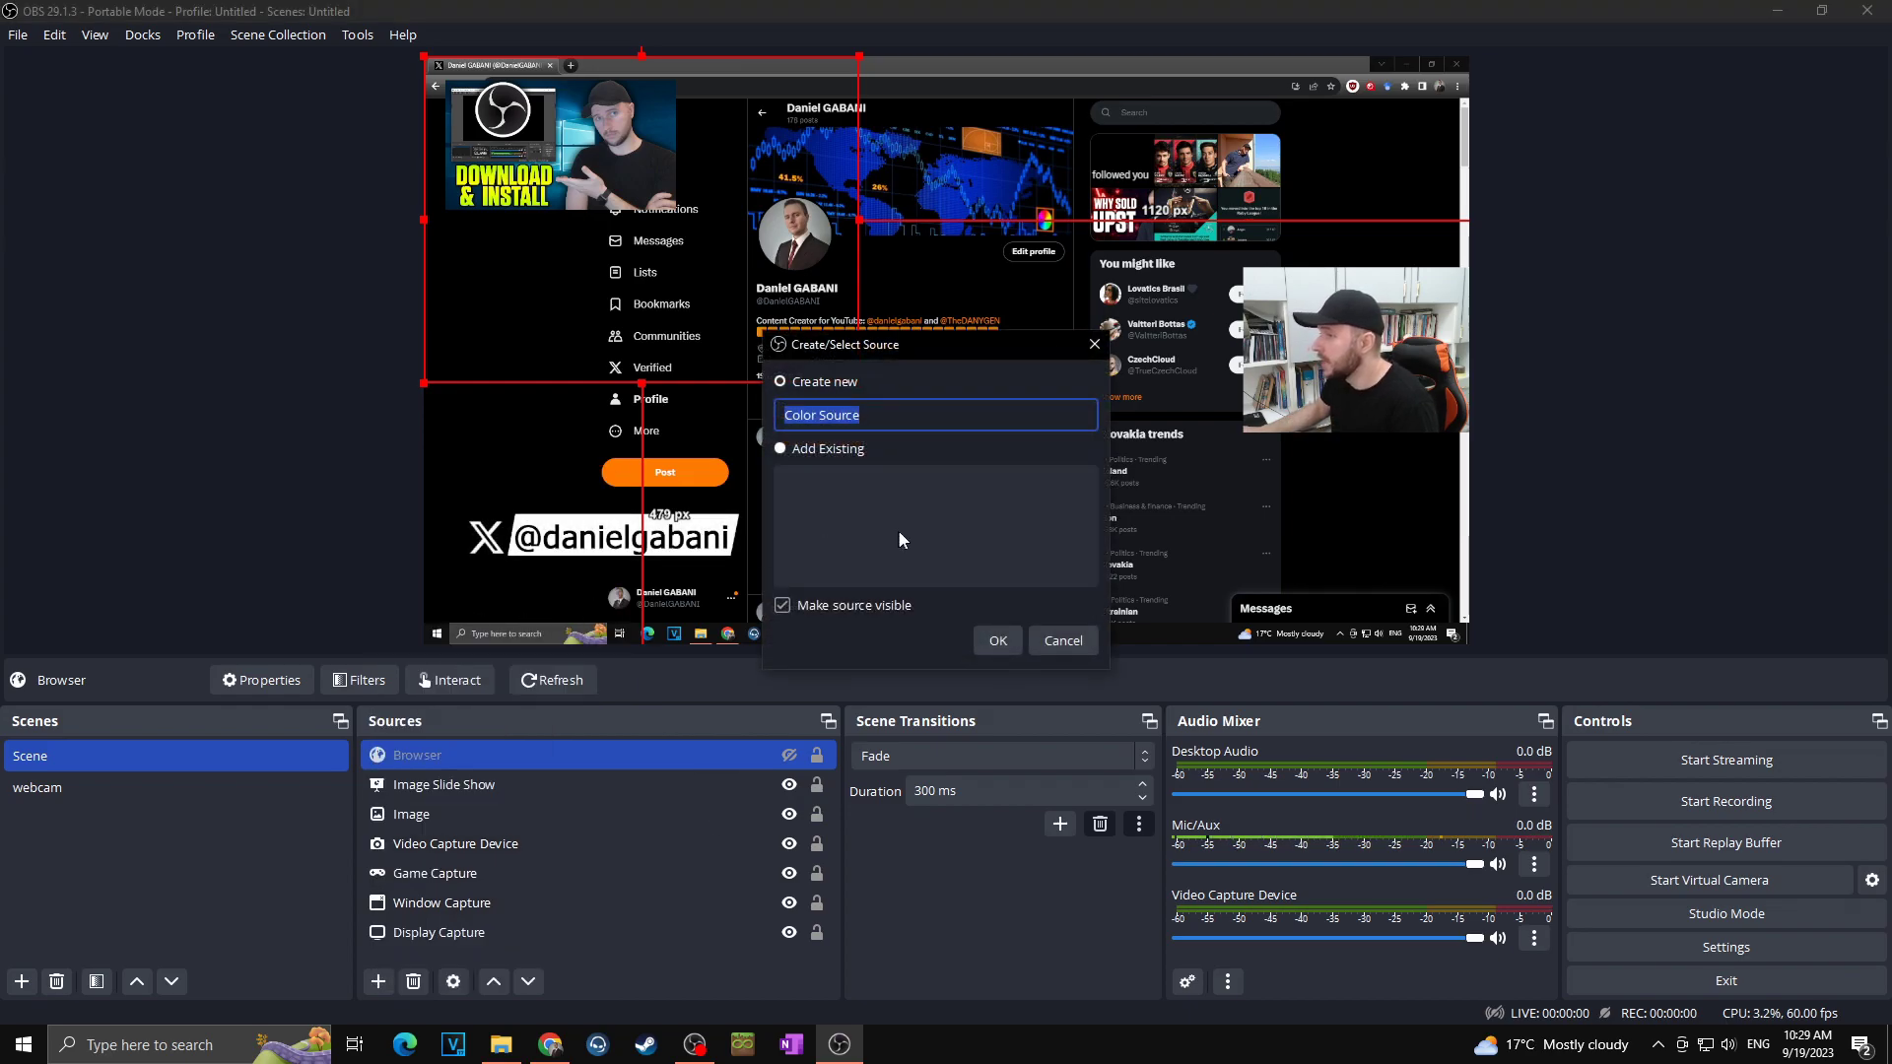
click(997, 641)
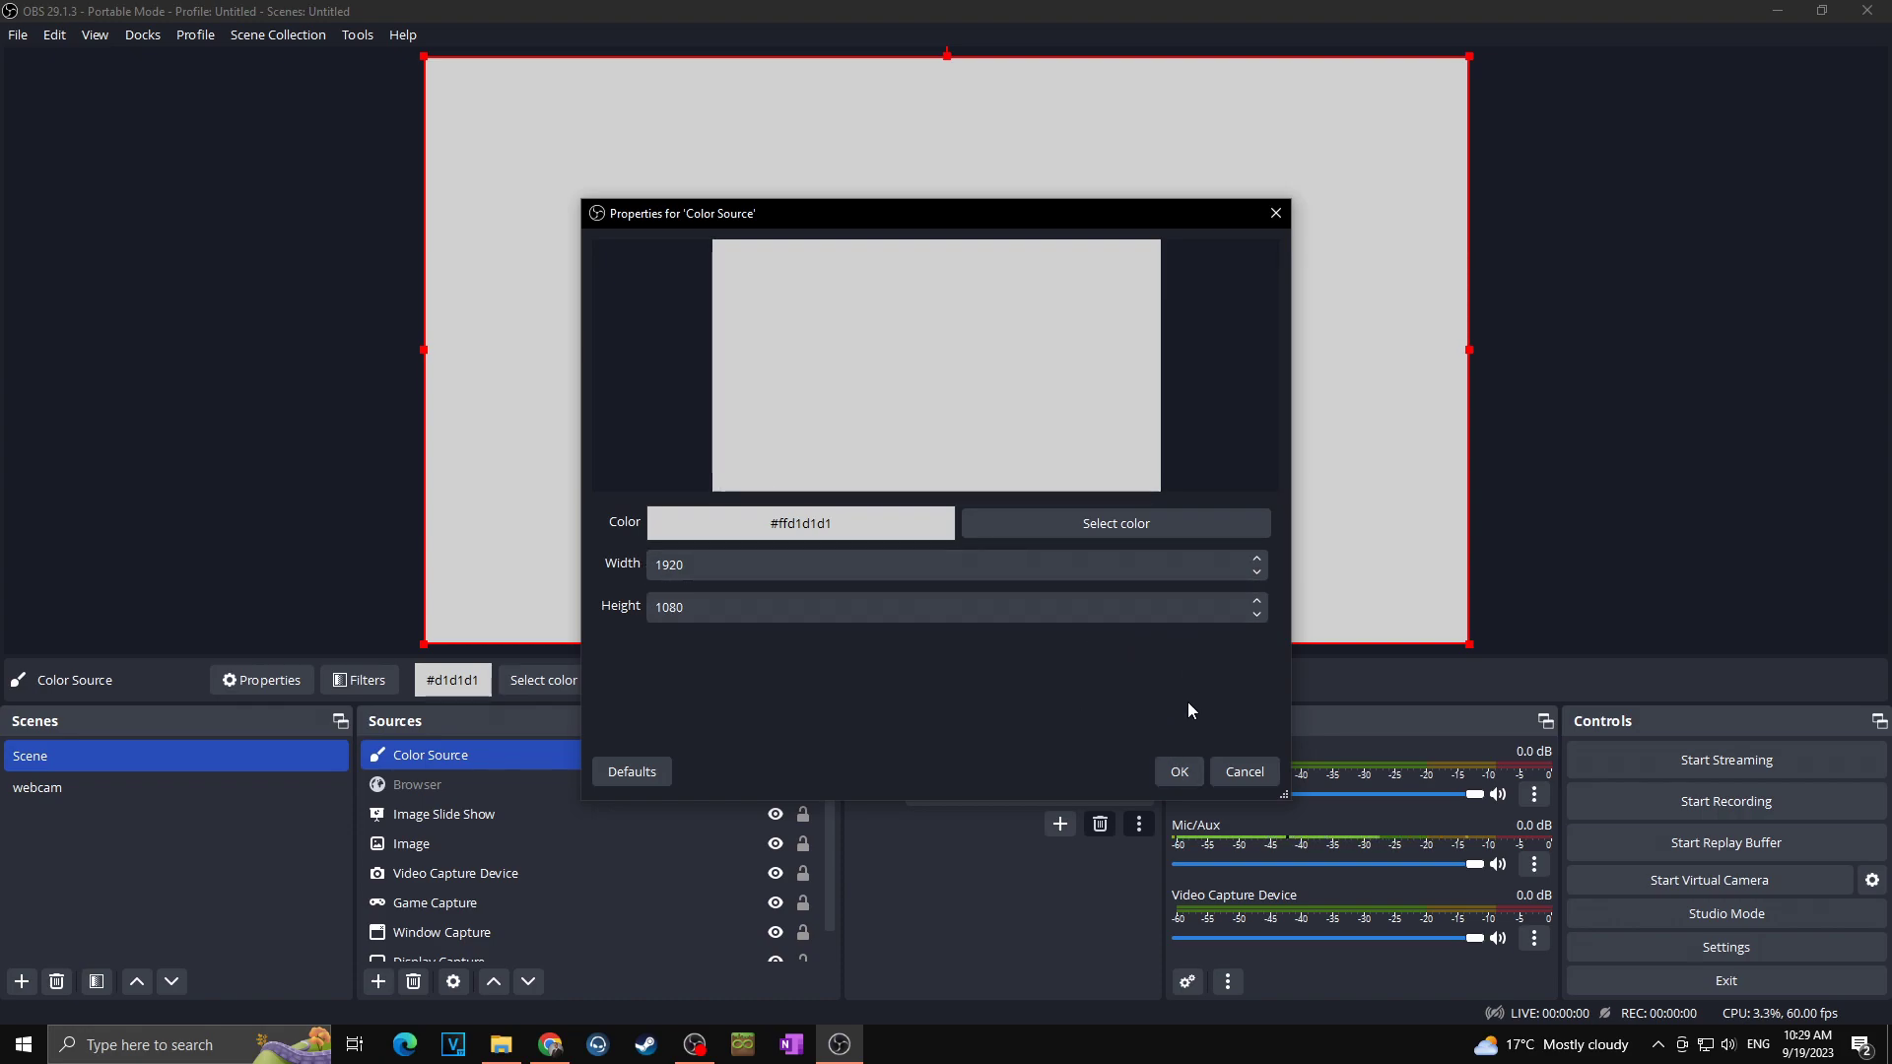
click(1182, 772)
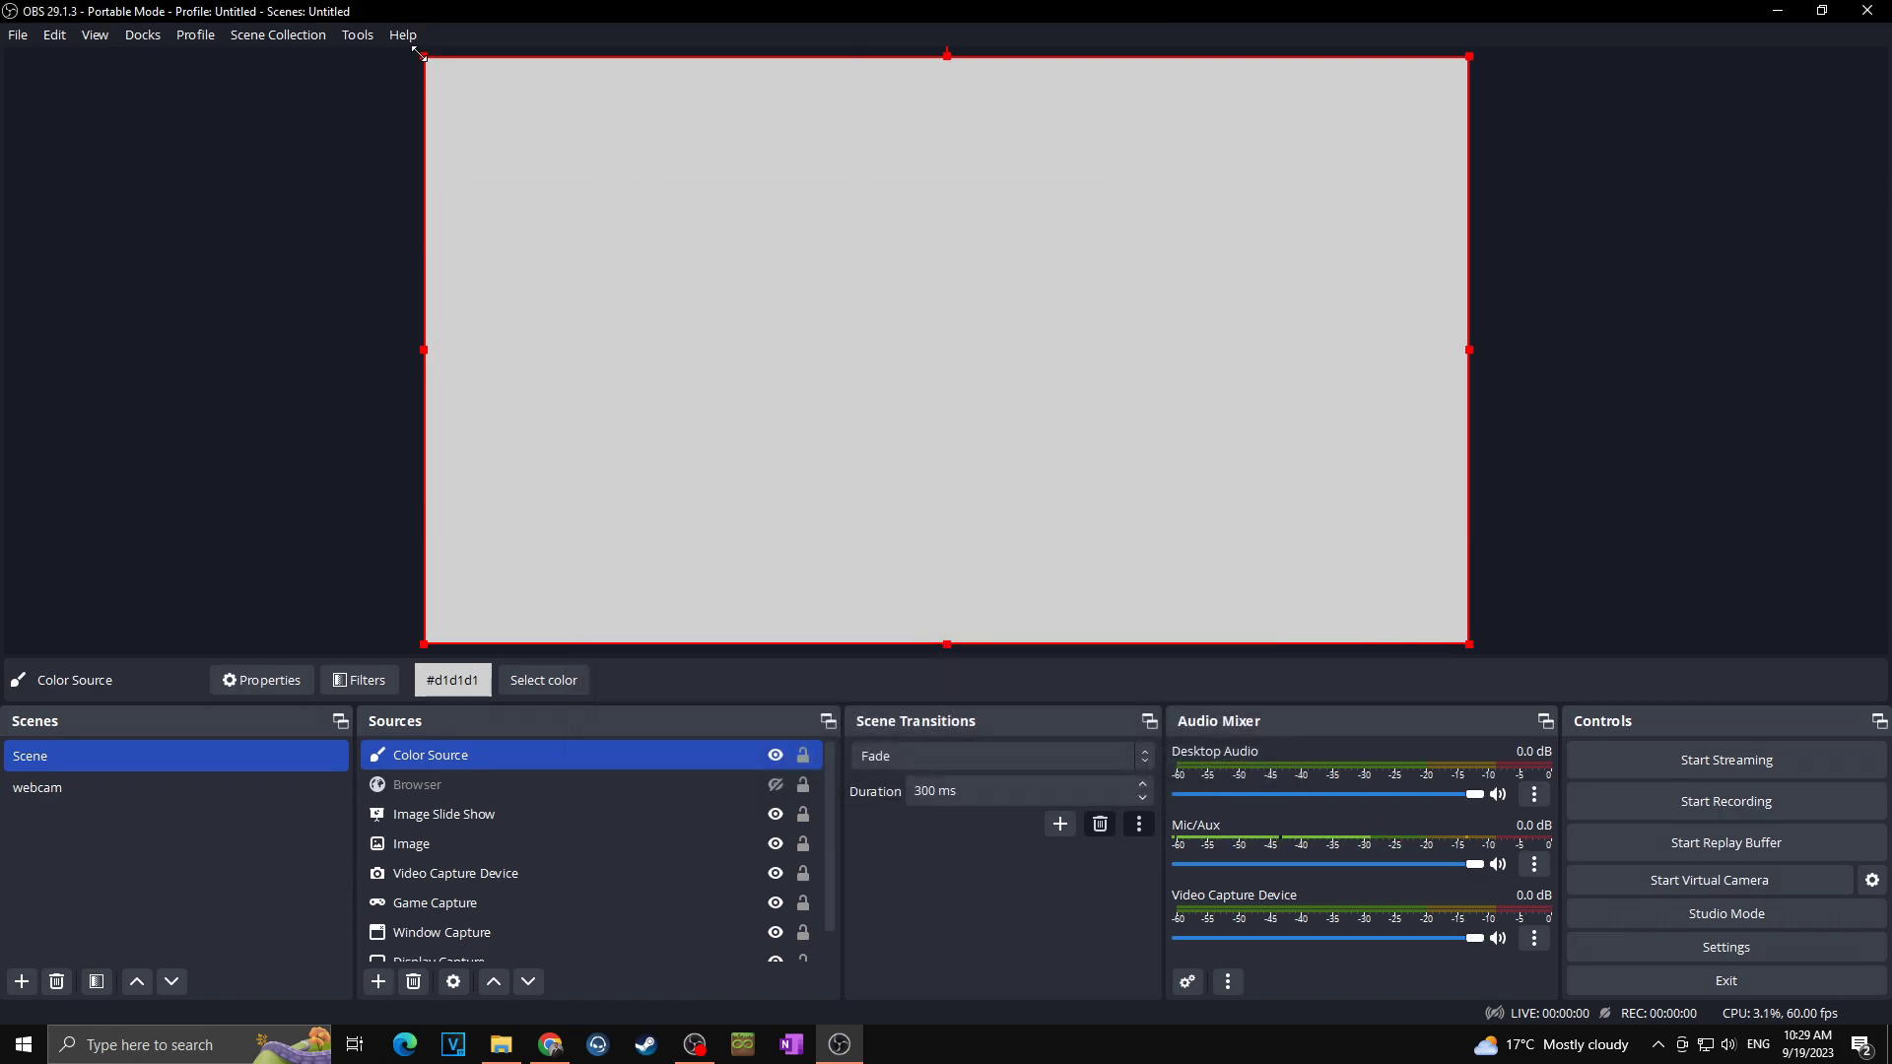
Shrink the Color Source to about half size and place it about 226 px from the canvas's left edge and 137 px from its bottom edge.
drag(439, 67, 959, 355)
drag(1123, 469, 1253, 356)
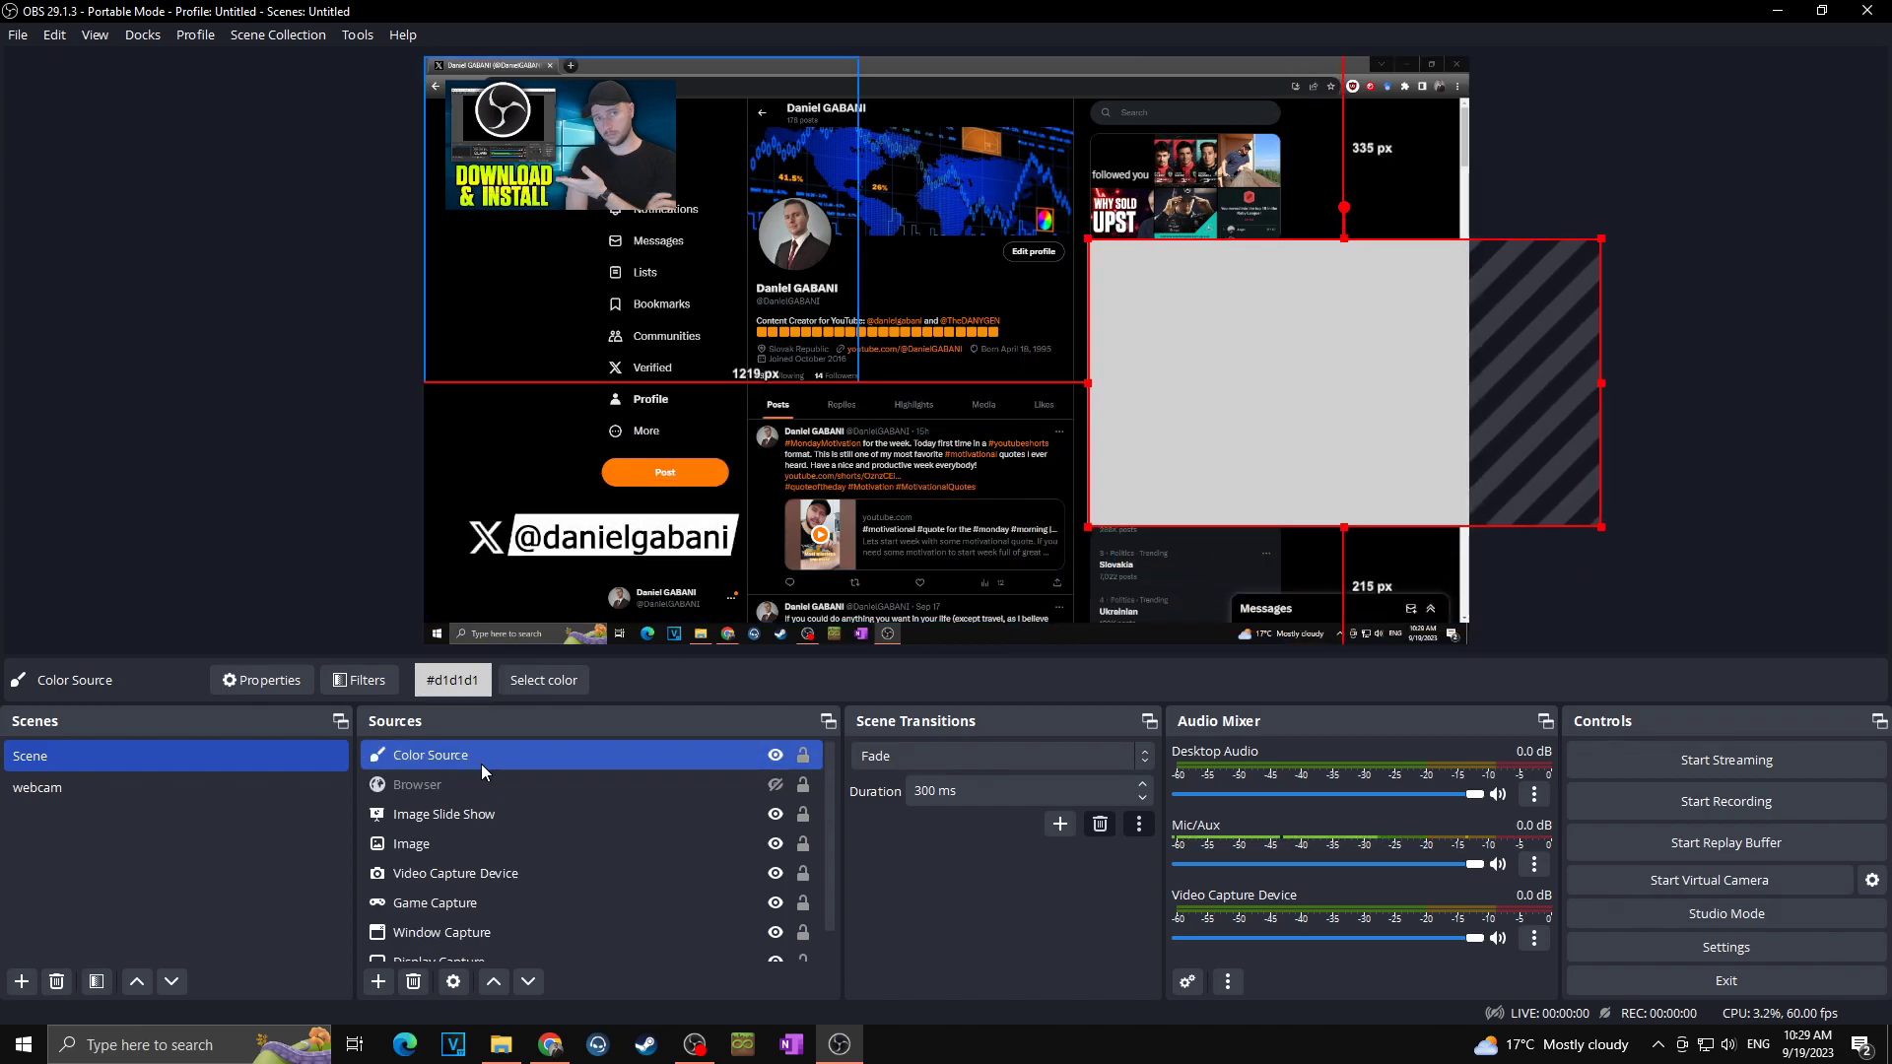
ctrl+click(483, 874)
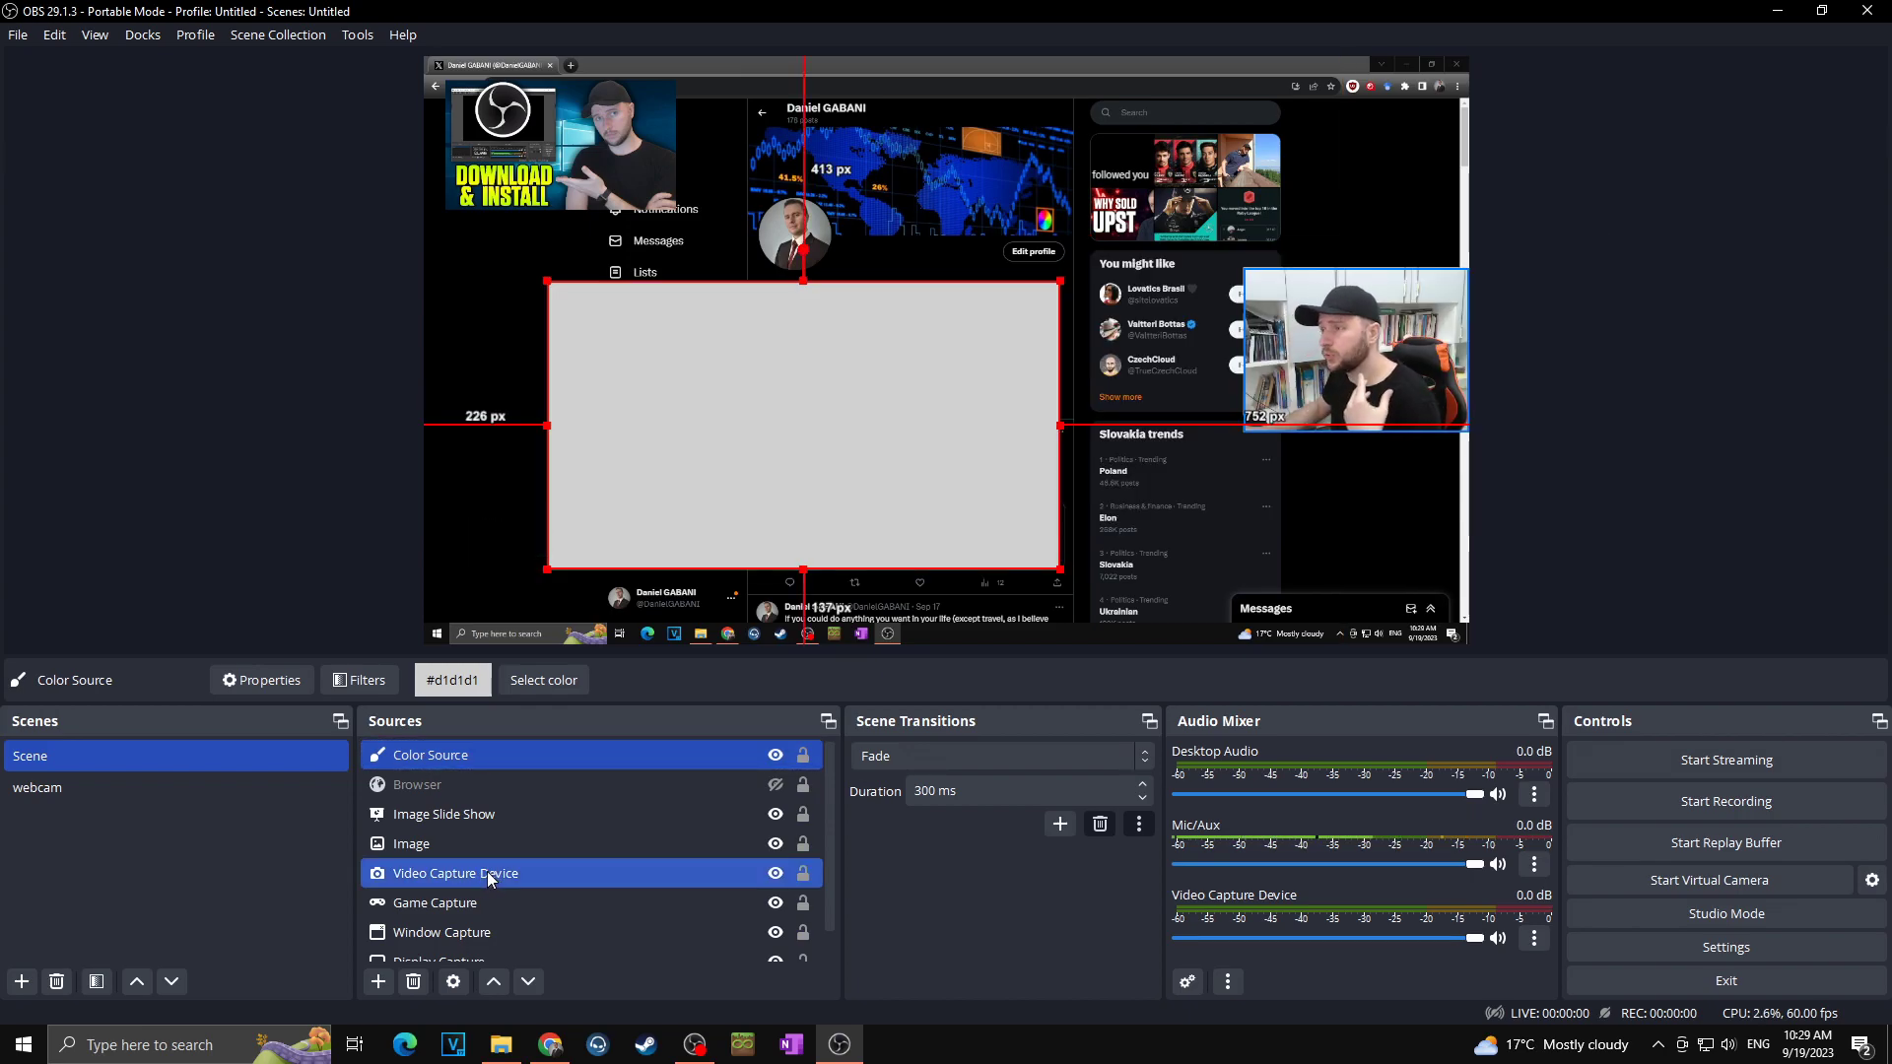
Try to rename the Video Capture Device source as webcam.
click(486, 873)
right_click(486, 873)
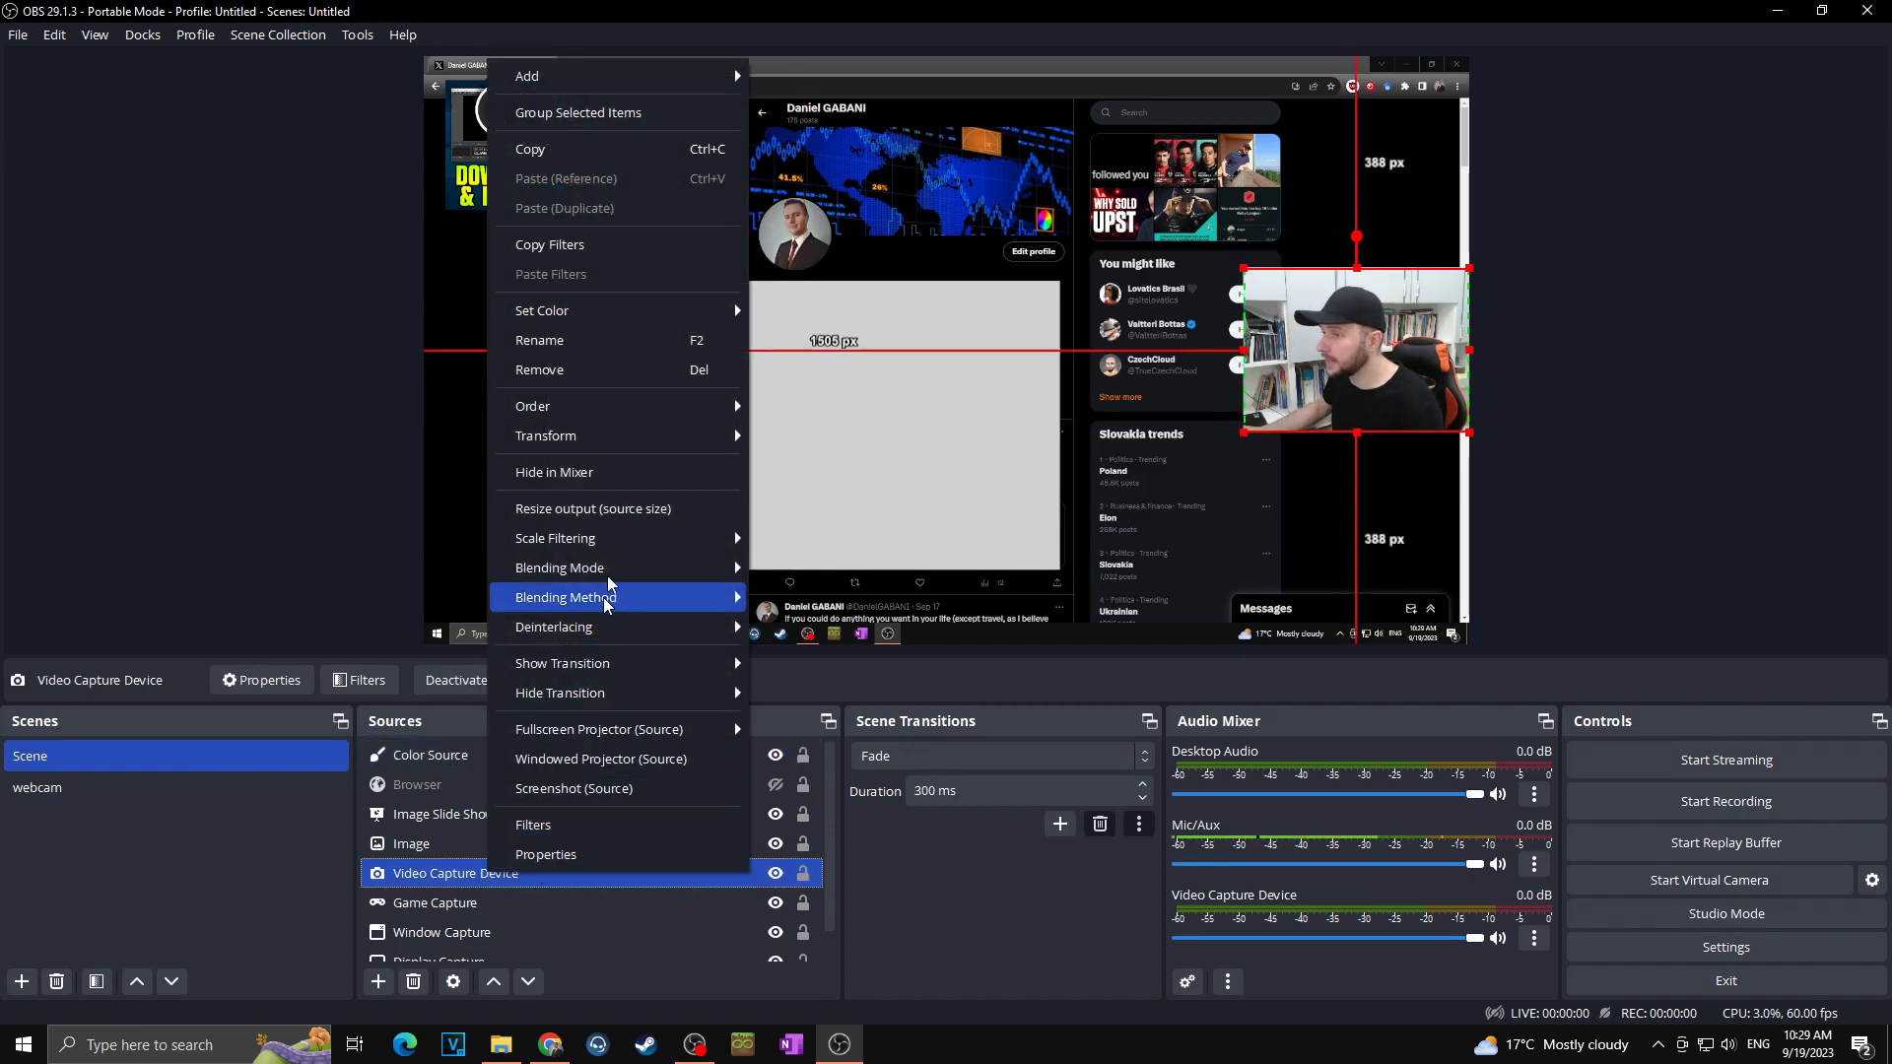
click(611, 347)
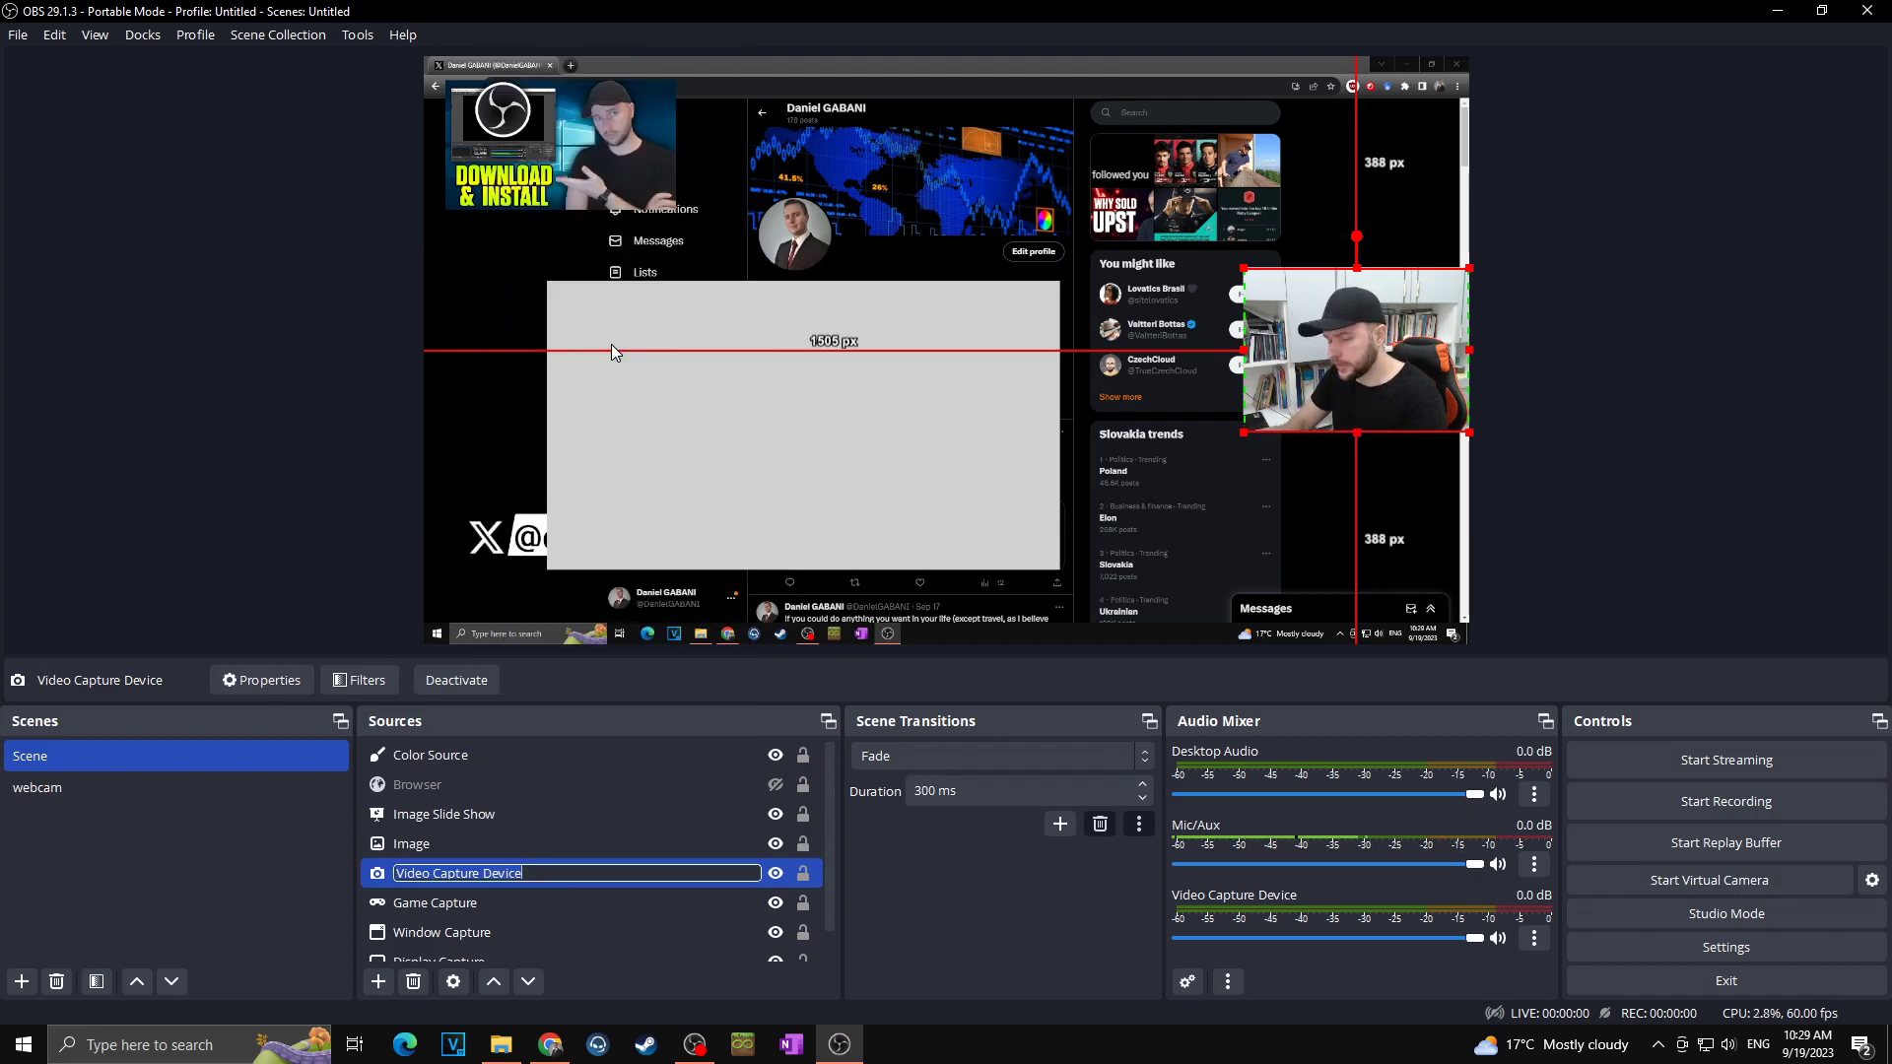
text(w)
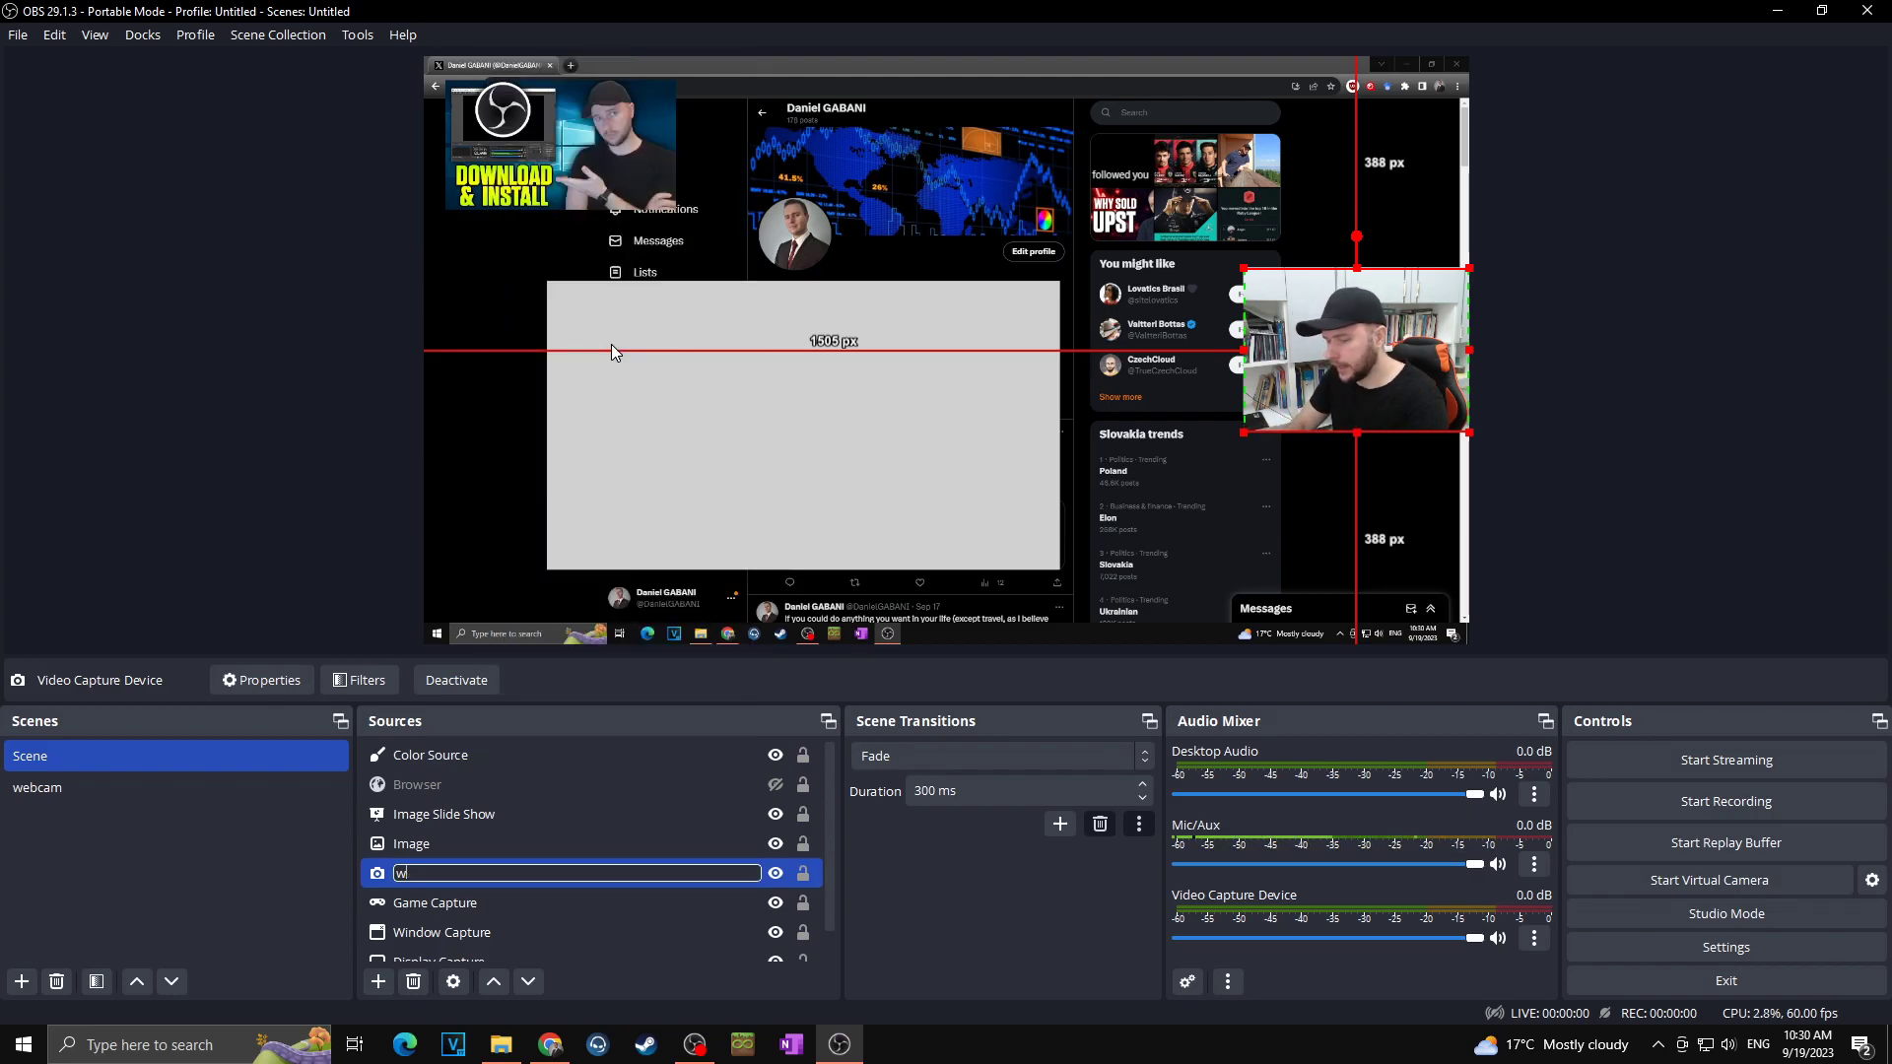
text(wecam)
click(498, 755)
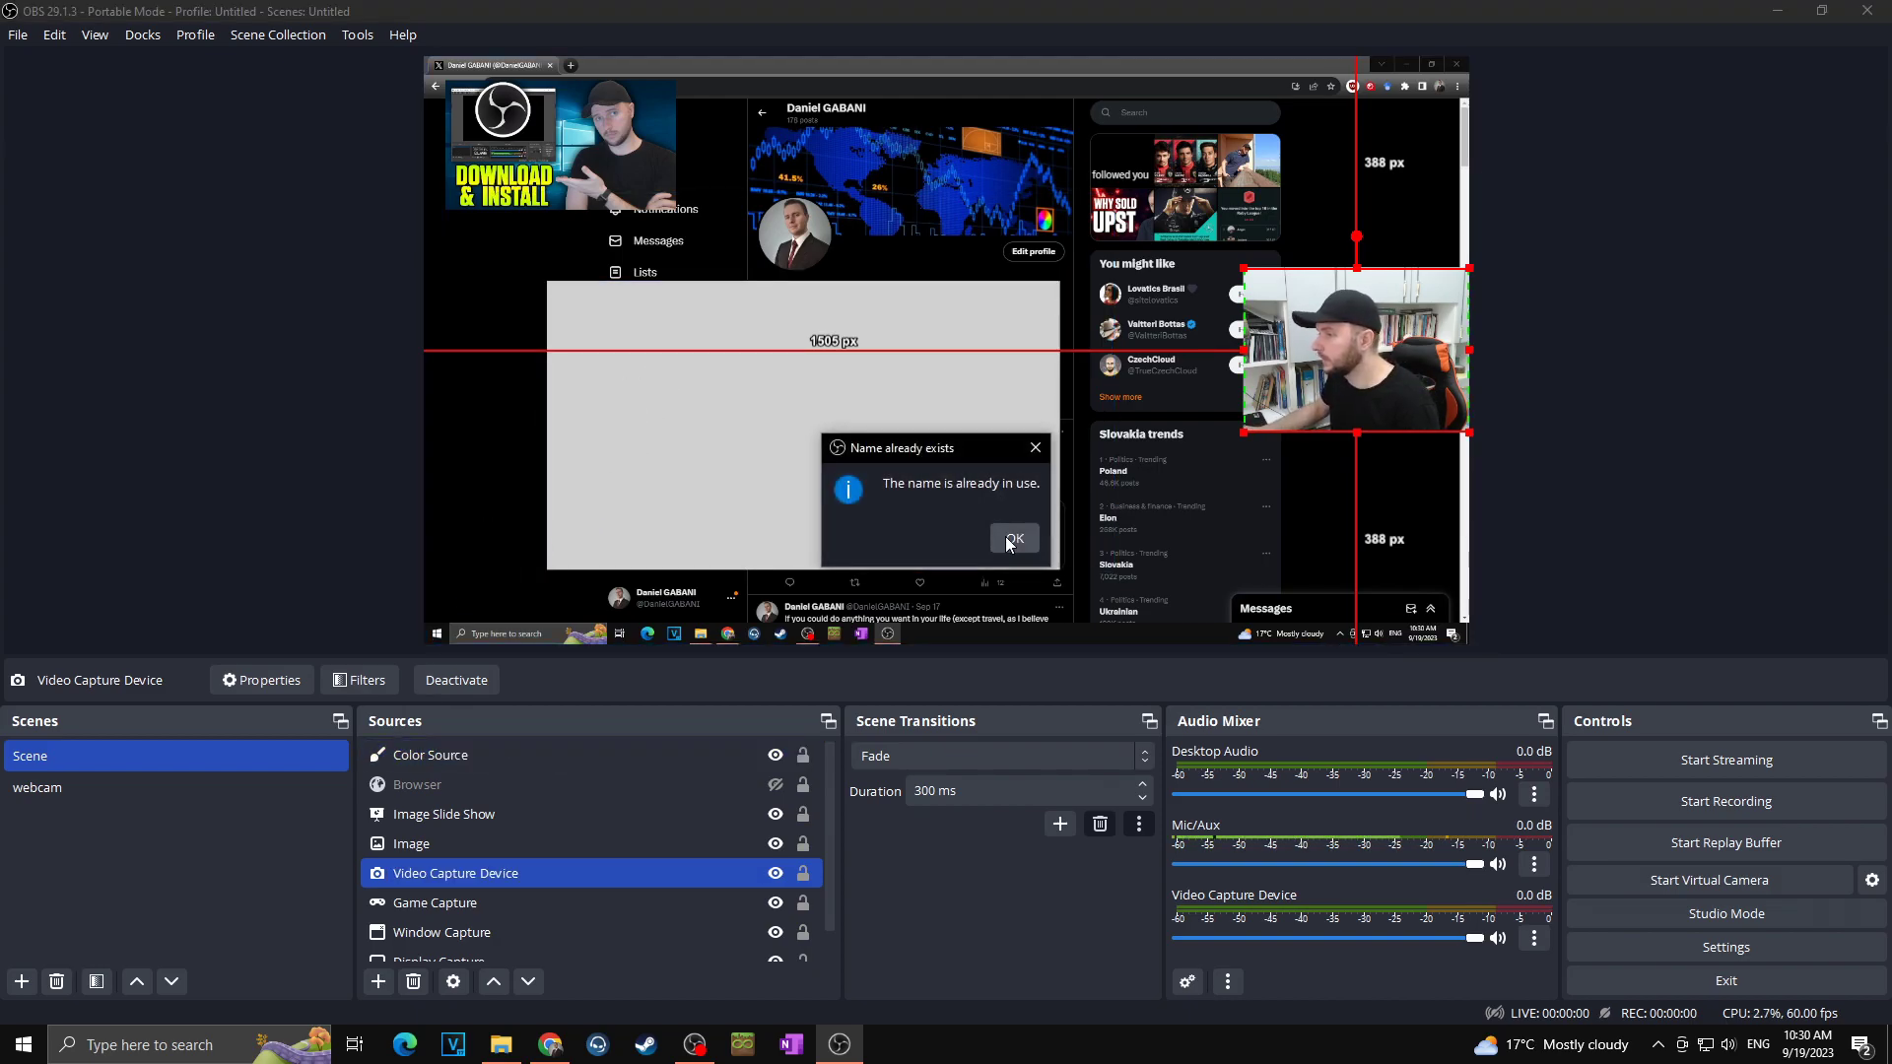
click(1011, 539)
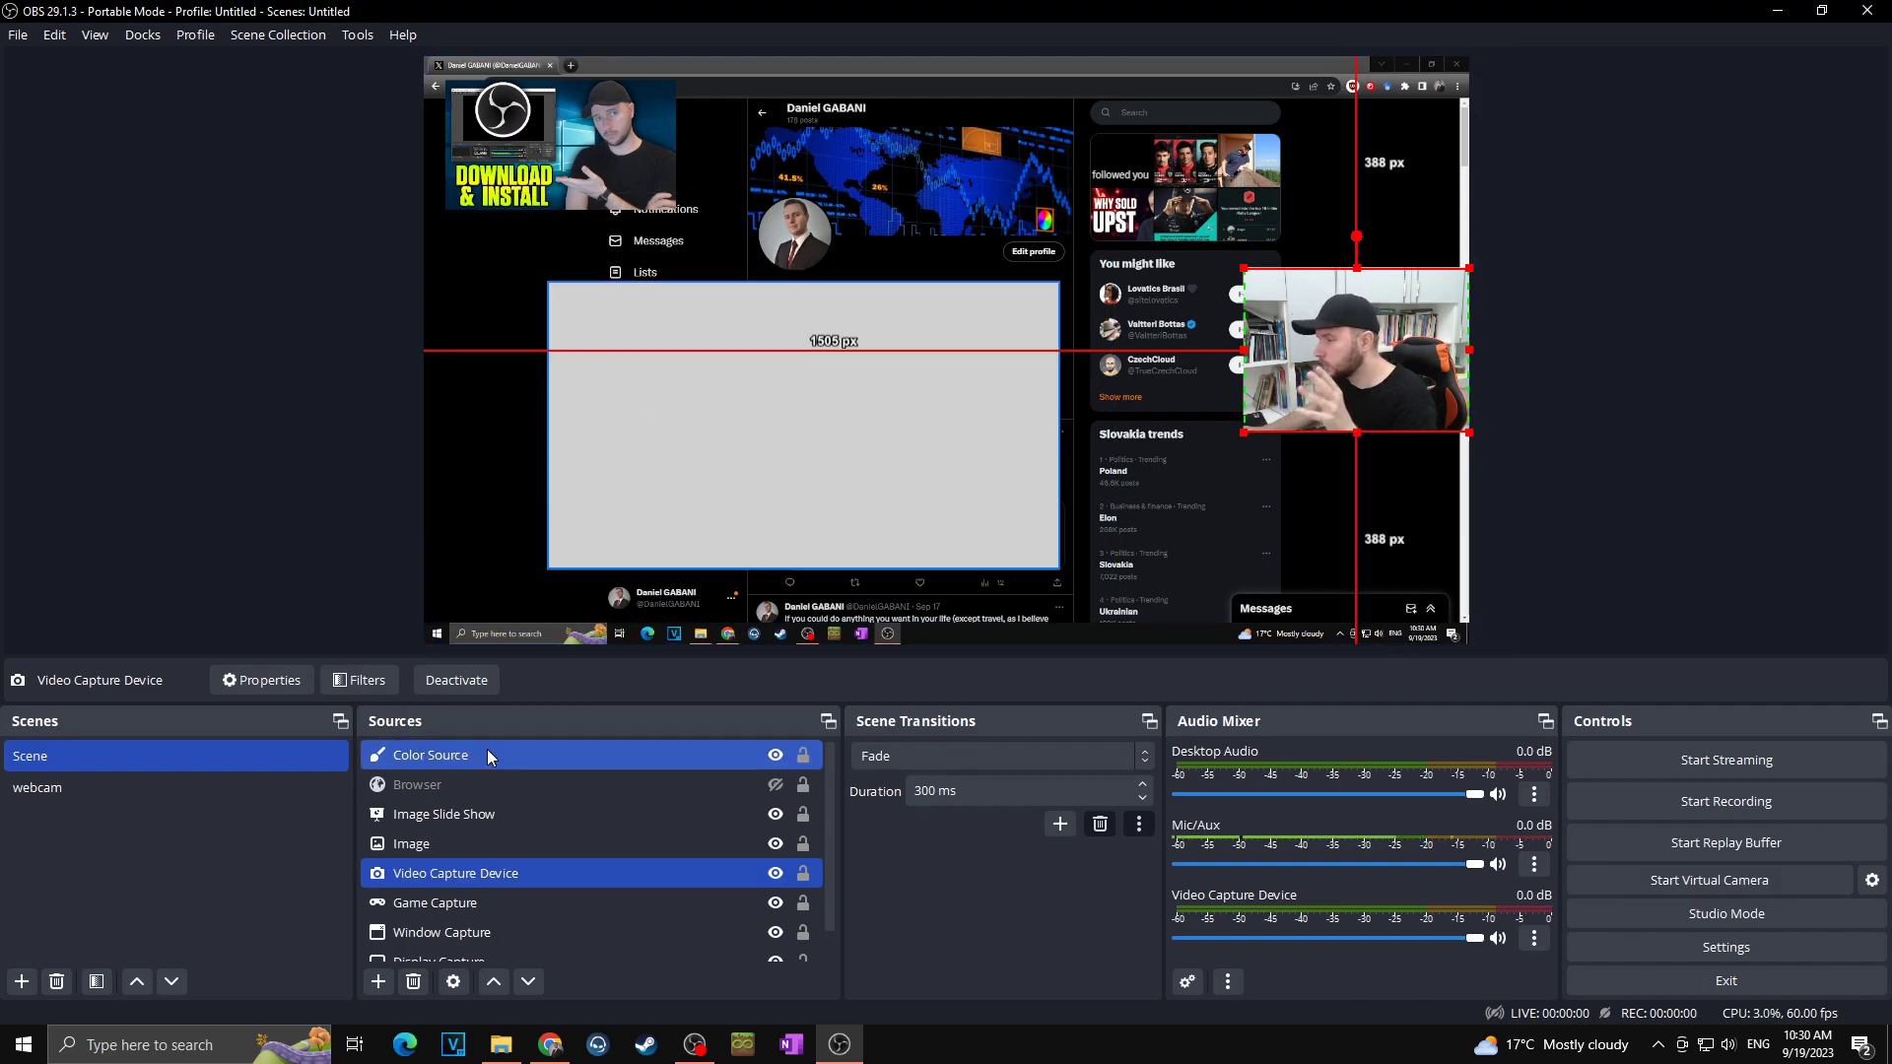
Reorder the Color Source directly beneath the Video Capture Device and shrink it behind the webcam picture, about 372 px from the canvas's top edge.
ctrl+click(487, 751)
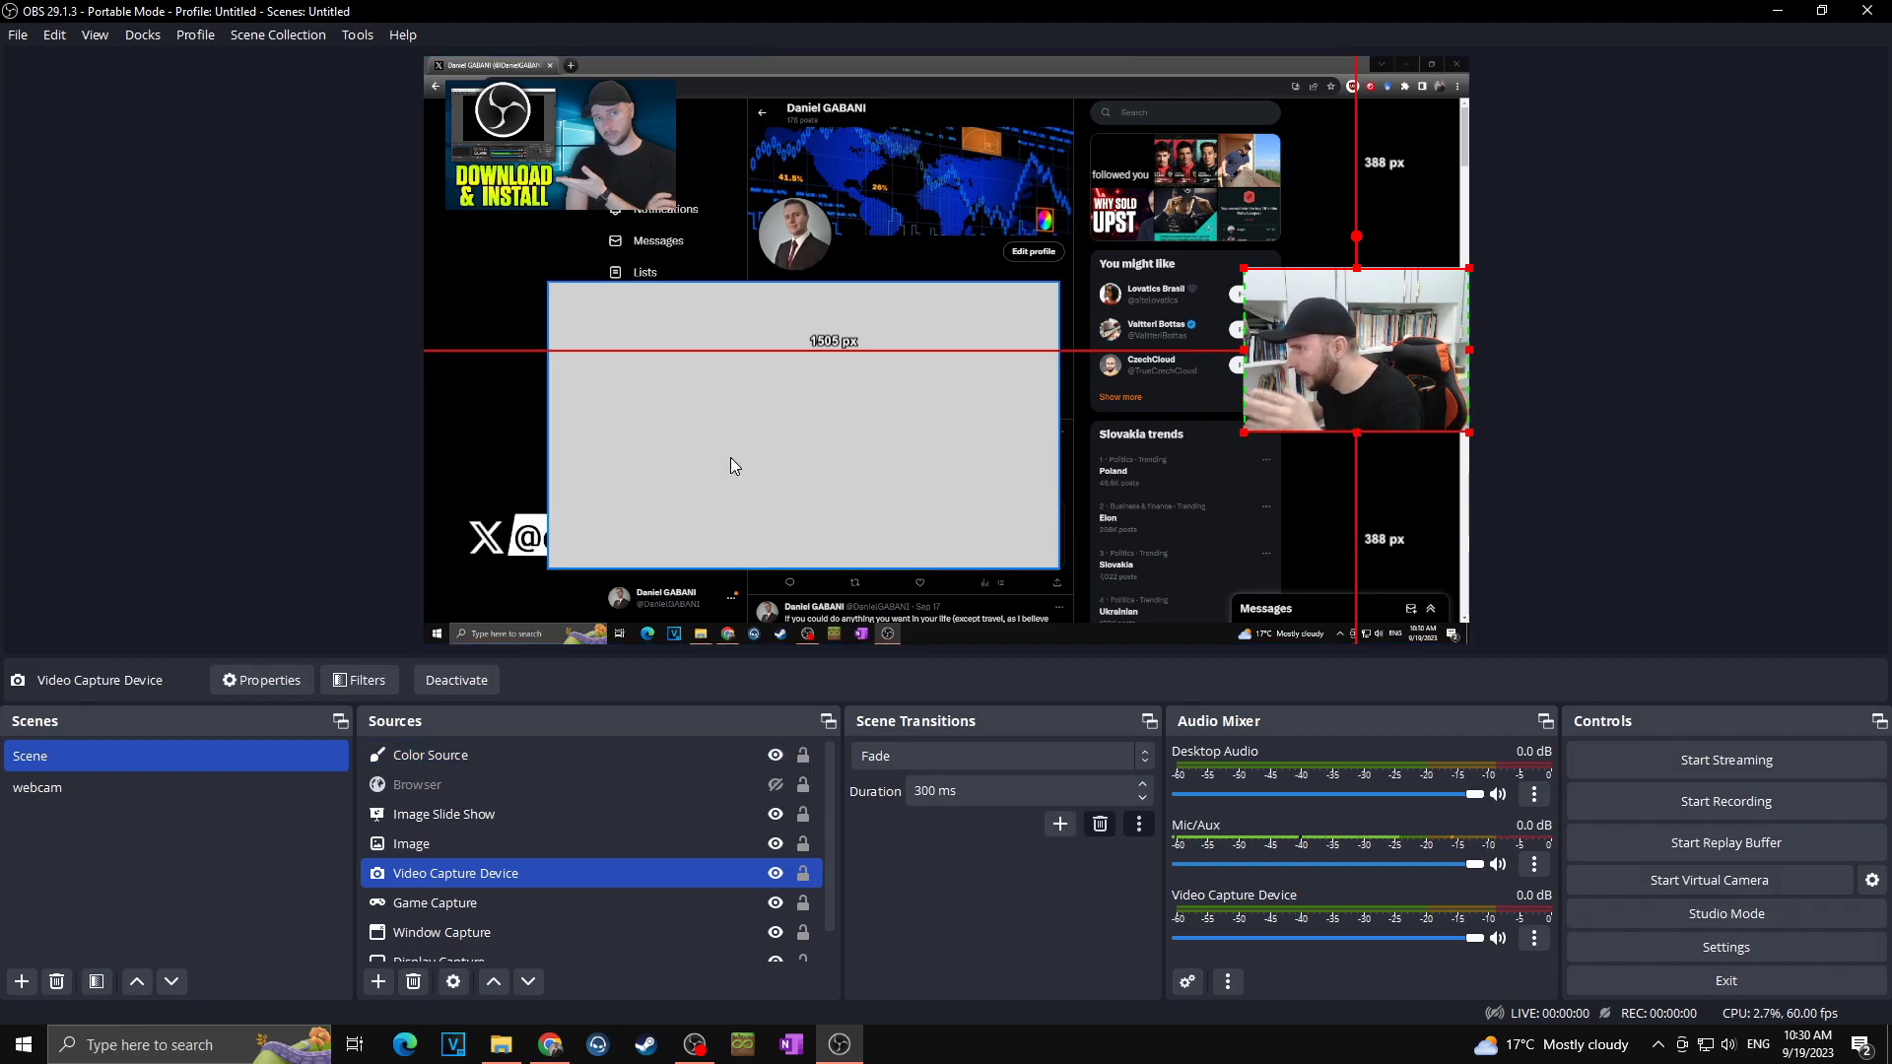
drag(492, 751, 495, 881)
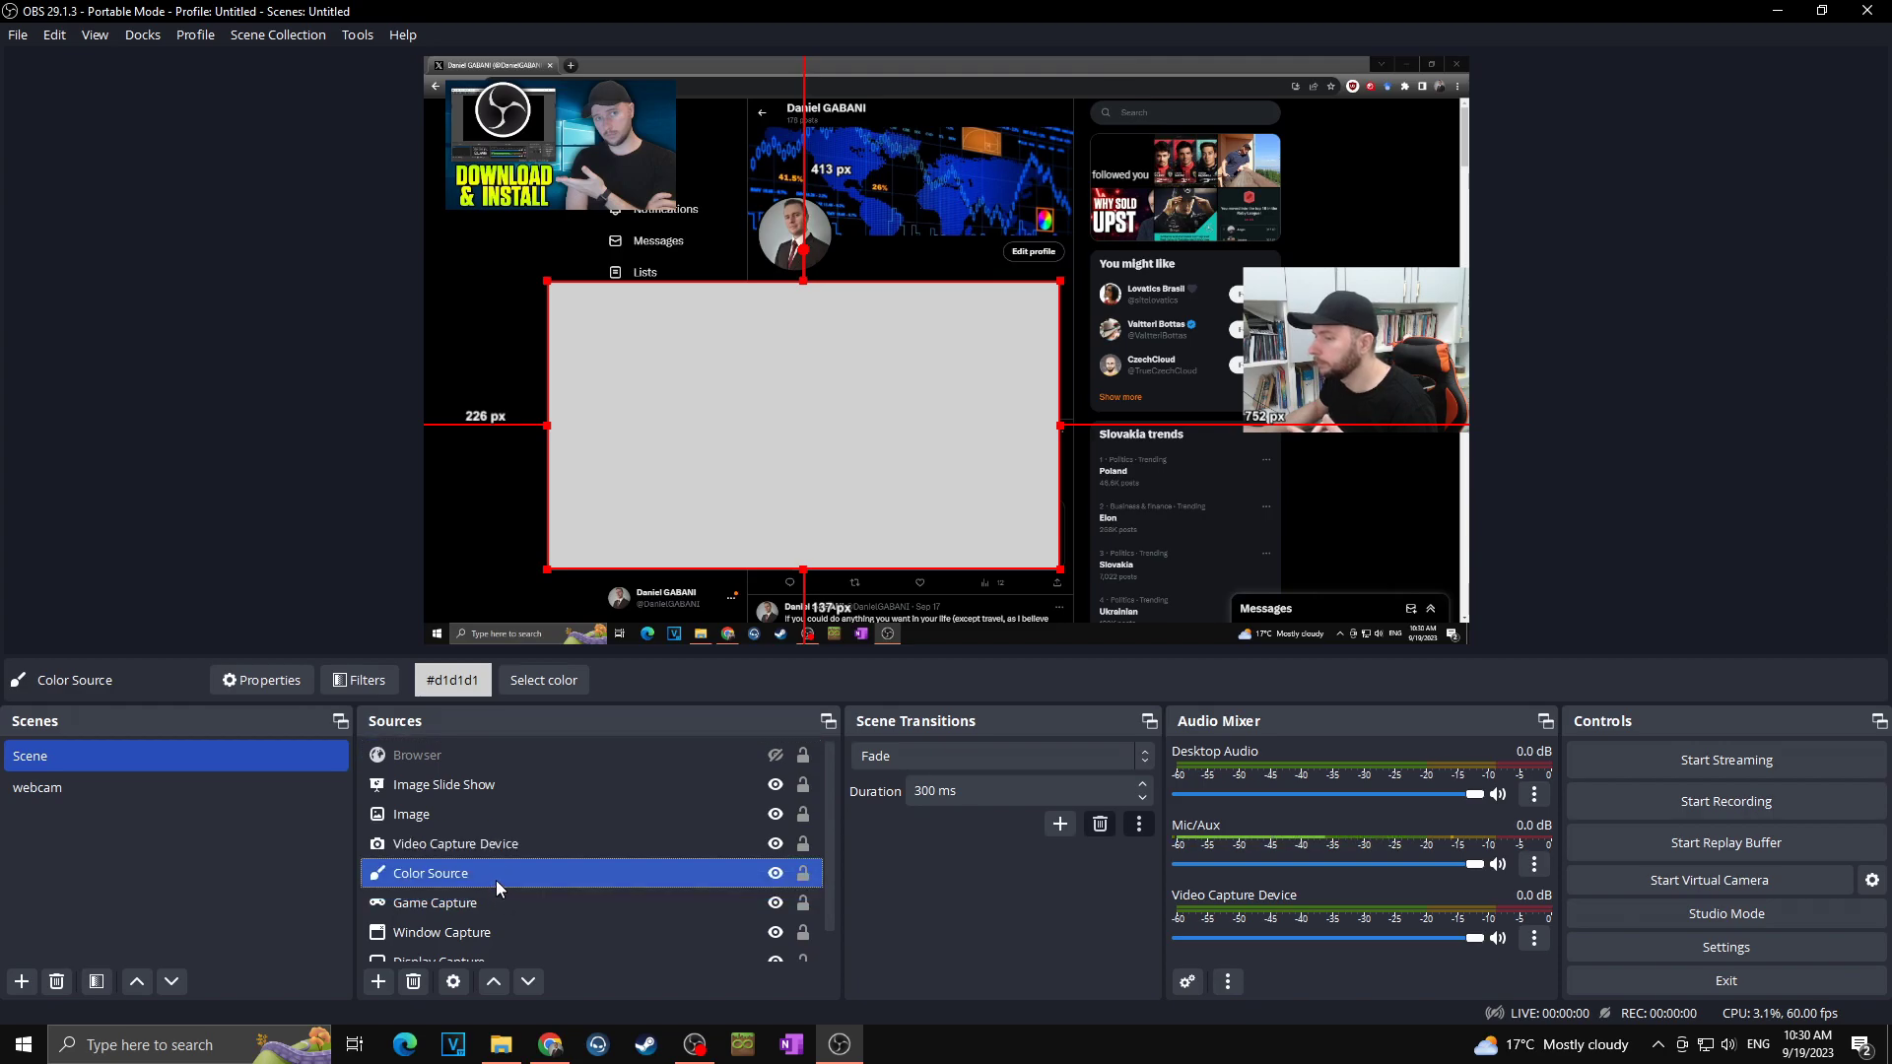
drag(837, 410, 1246, 369)
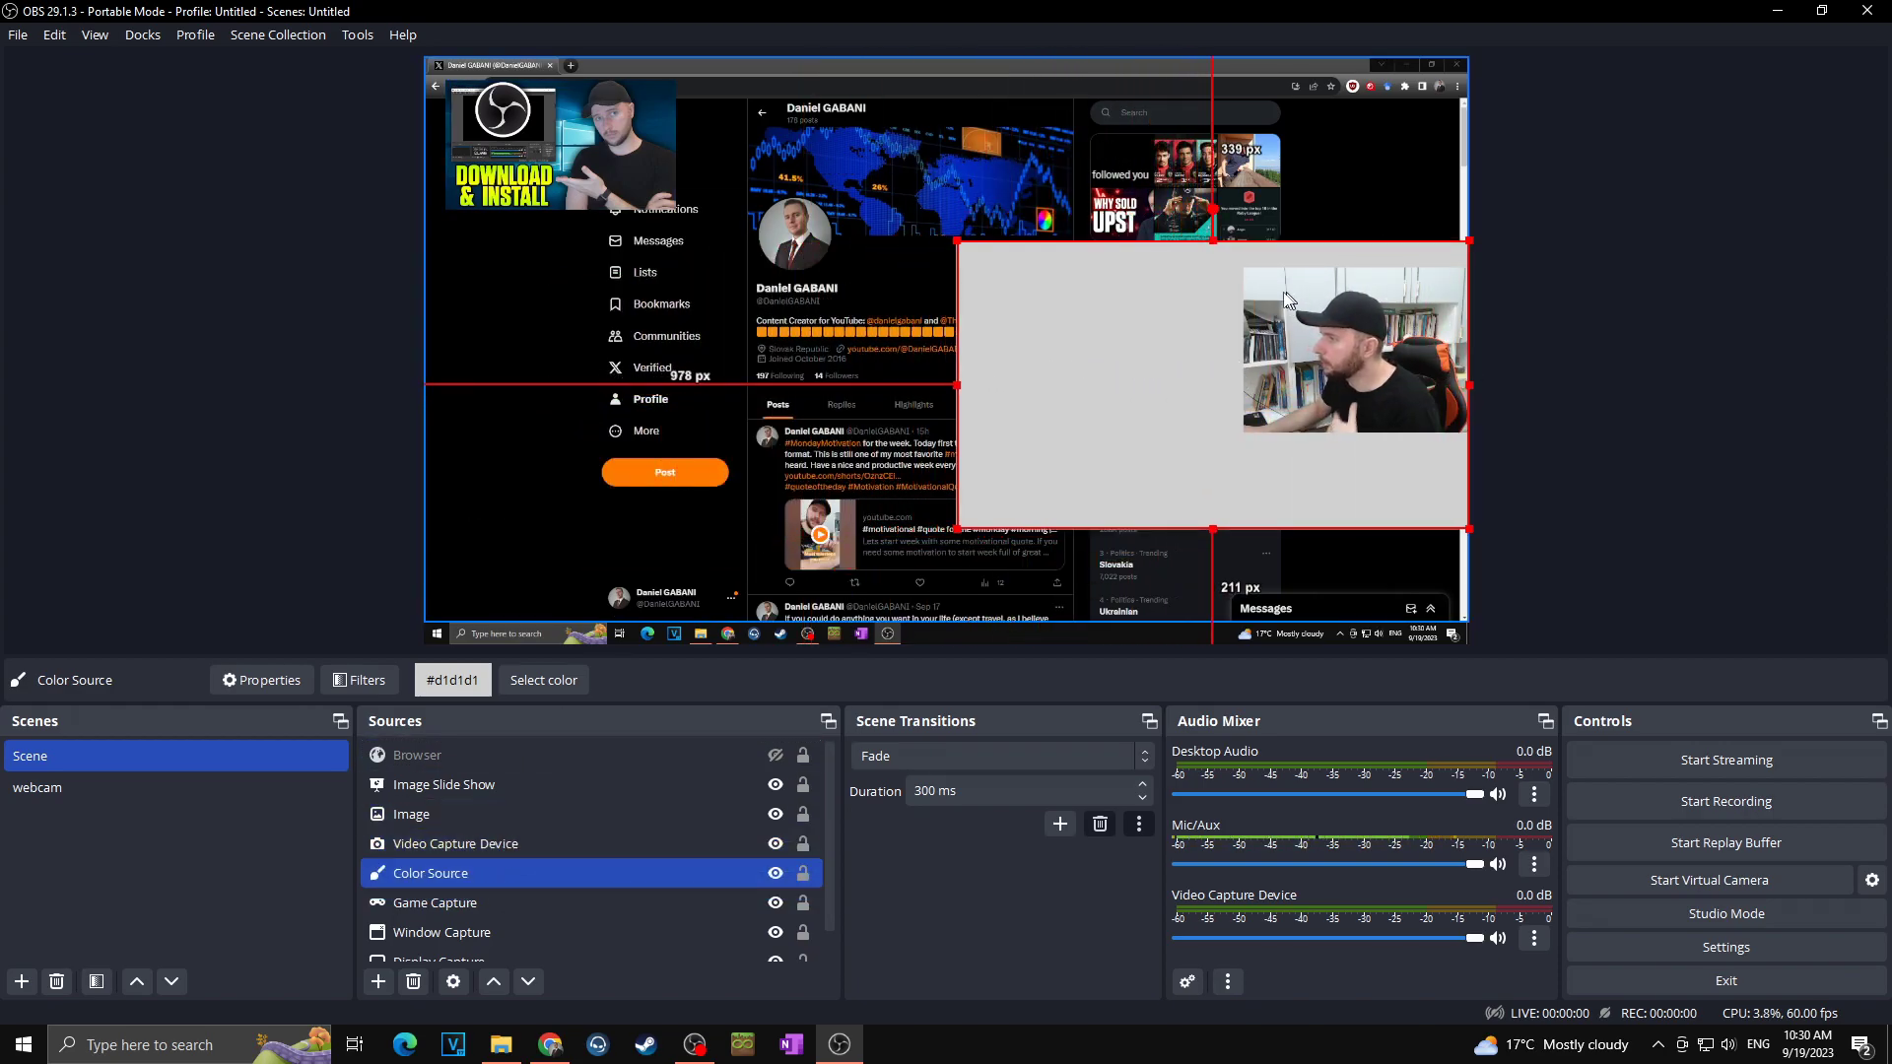
drag(952, 237, 996, 259)
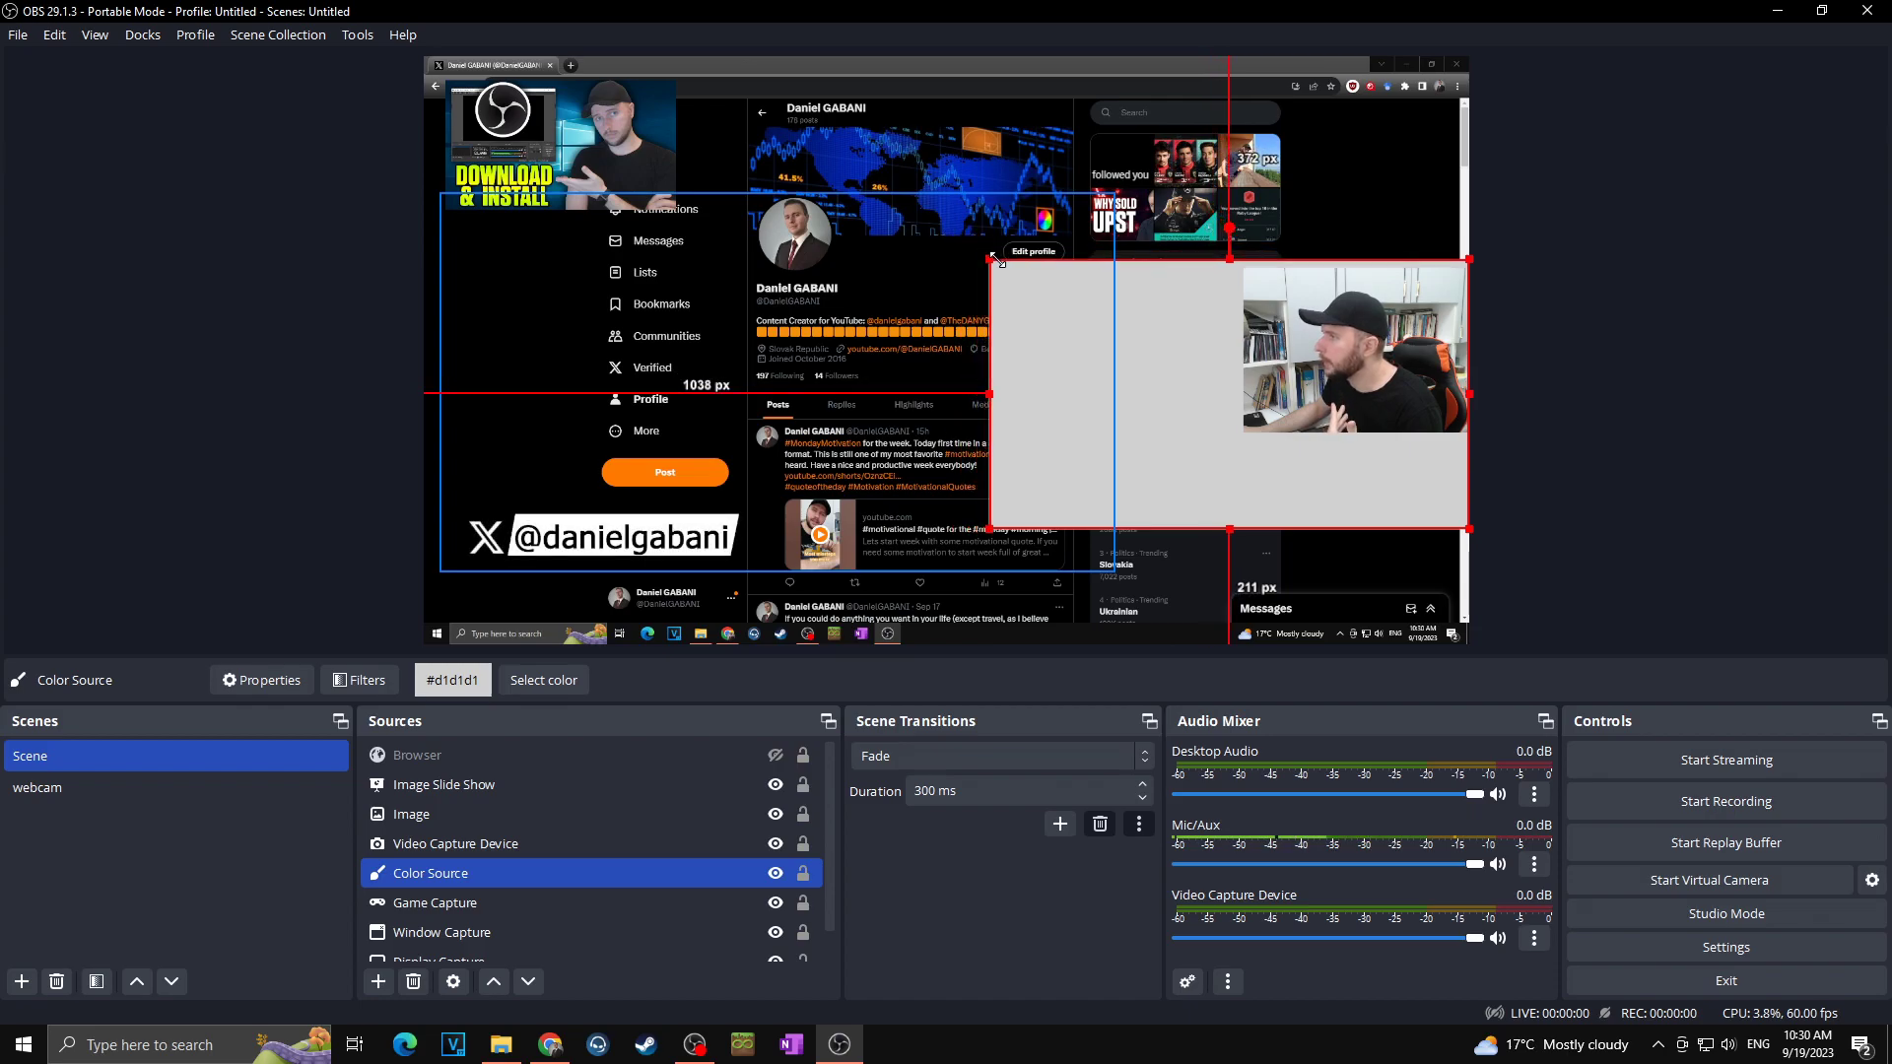
drag(989, 529, 1155, 374)
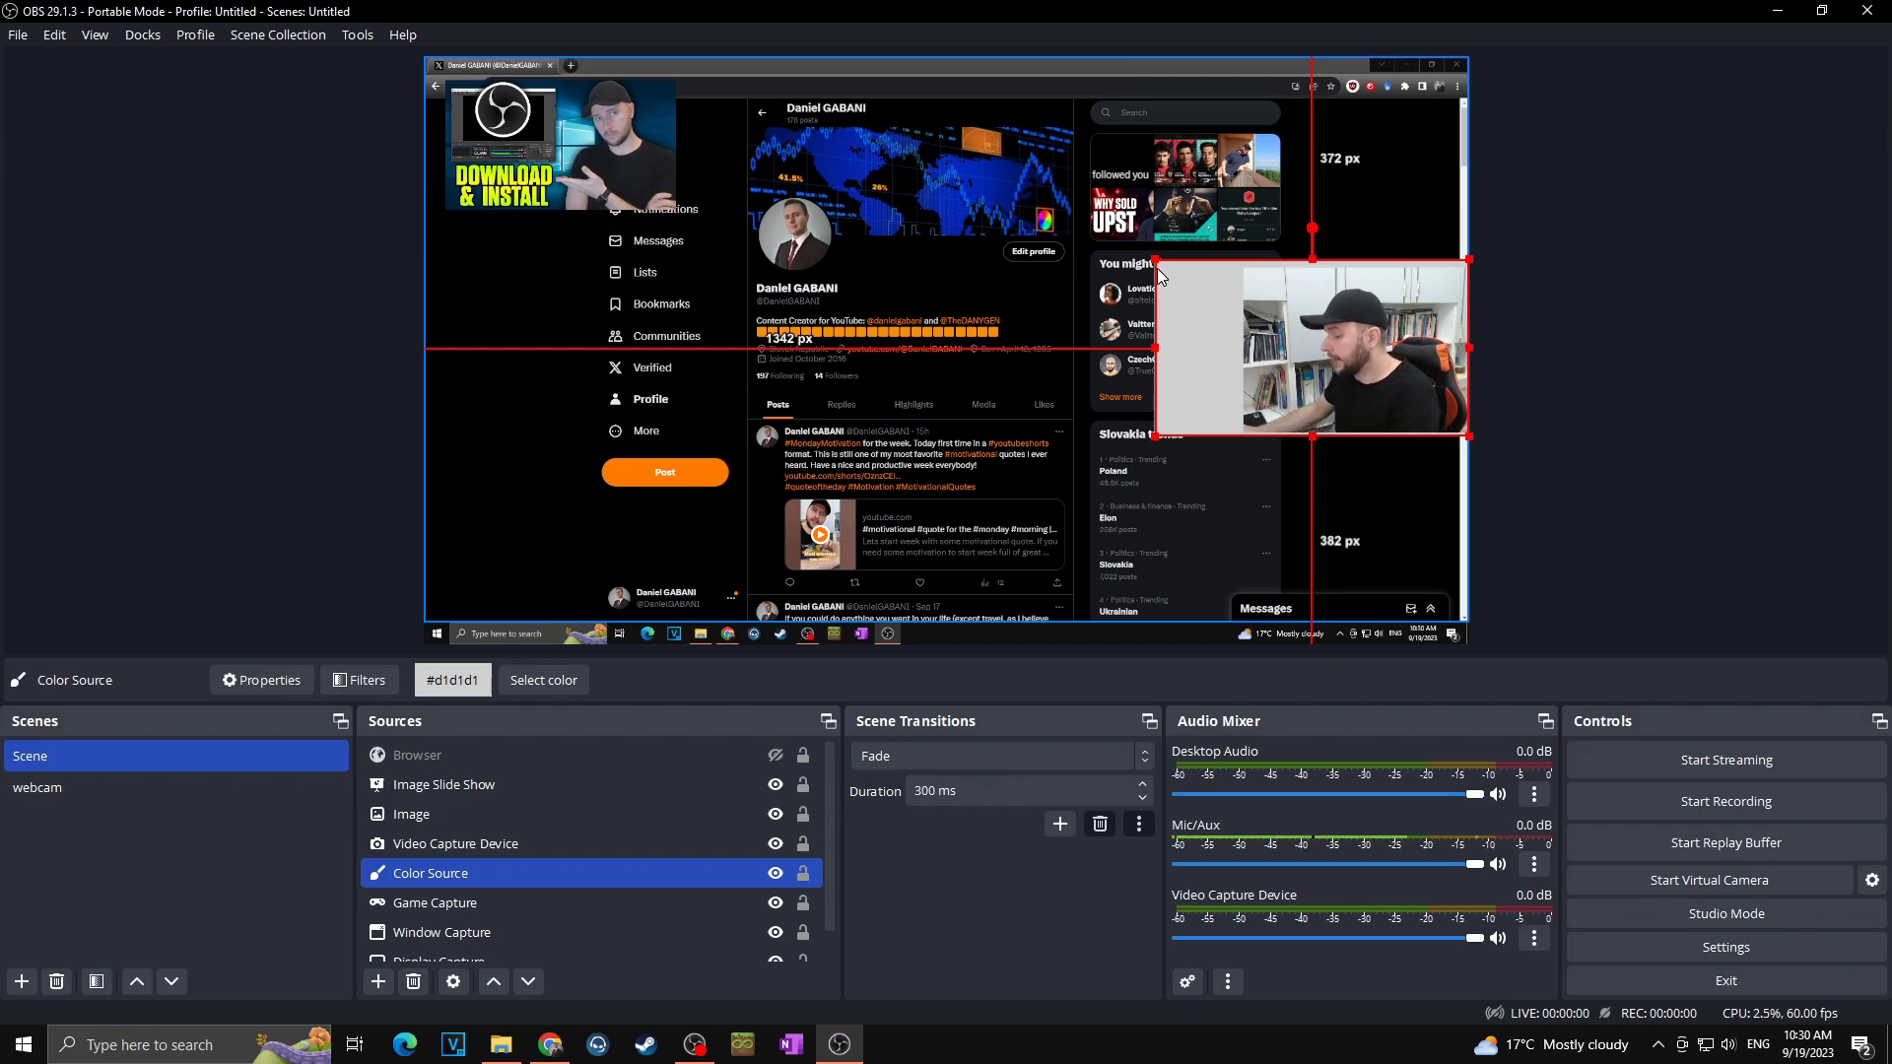
Nudge the Color Source rightward past the canvas edge and narrow its left side to about 1491 px from the canvas's left edge, framing the webcam.
key(Right)
key(Right)
key(Right)
key(Right)
key(Right)
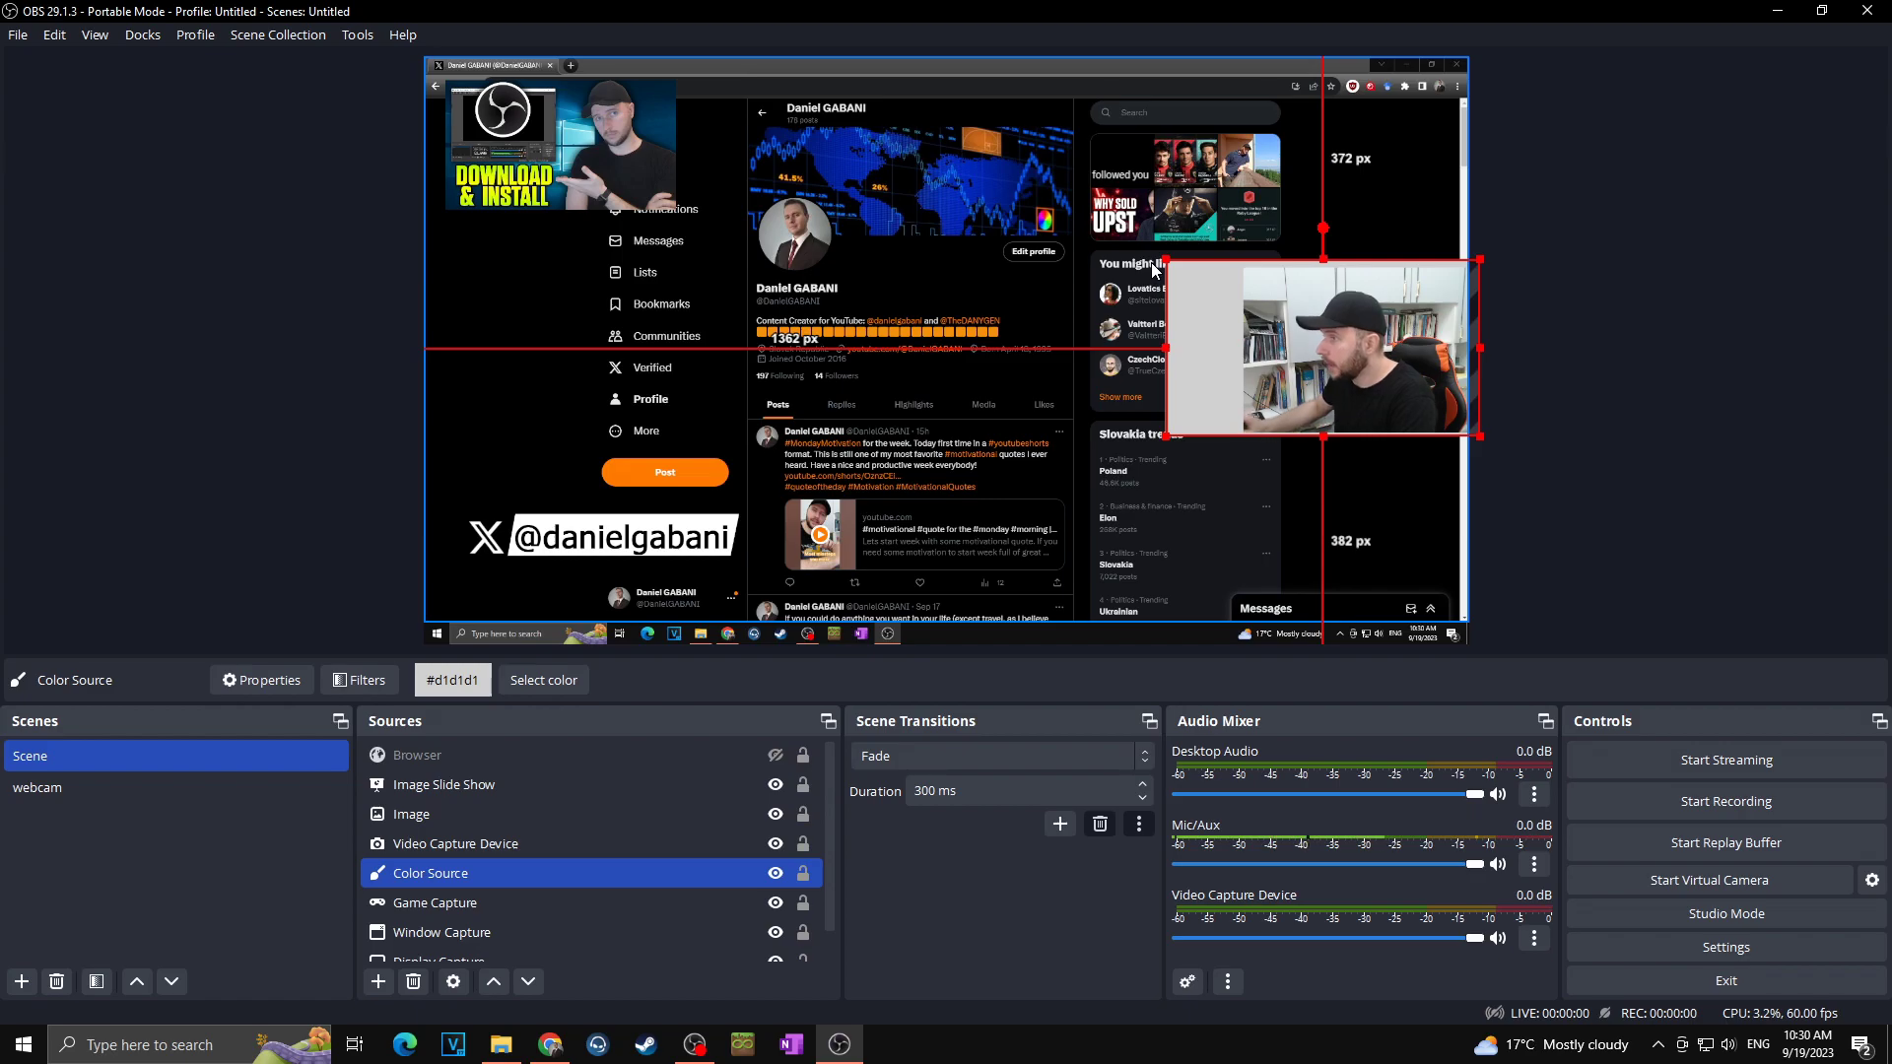
key(Right)
key(Right)
key(Right)
key(Right)
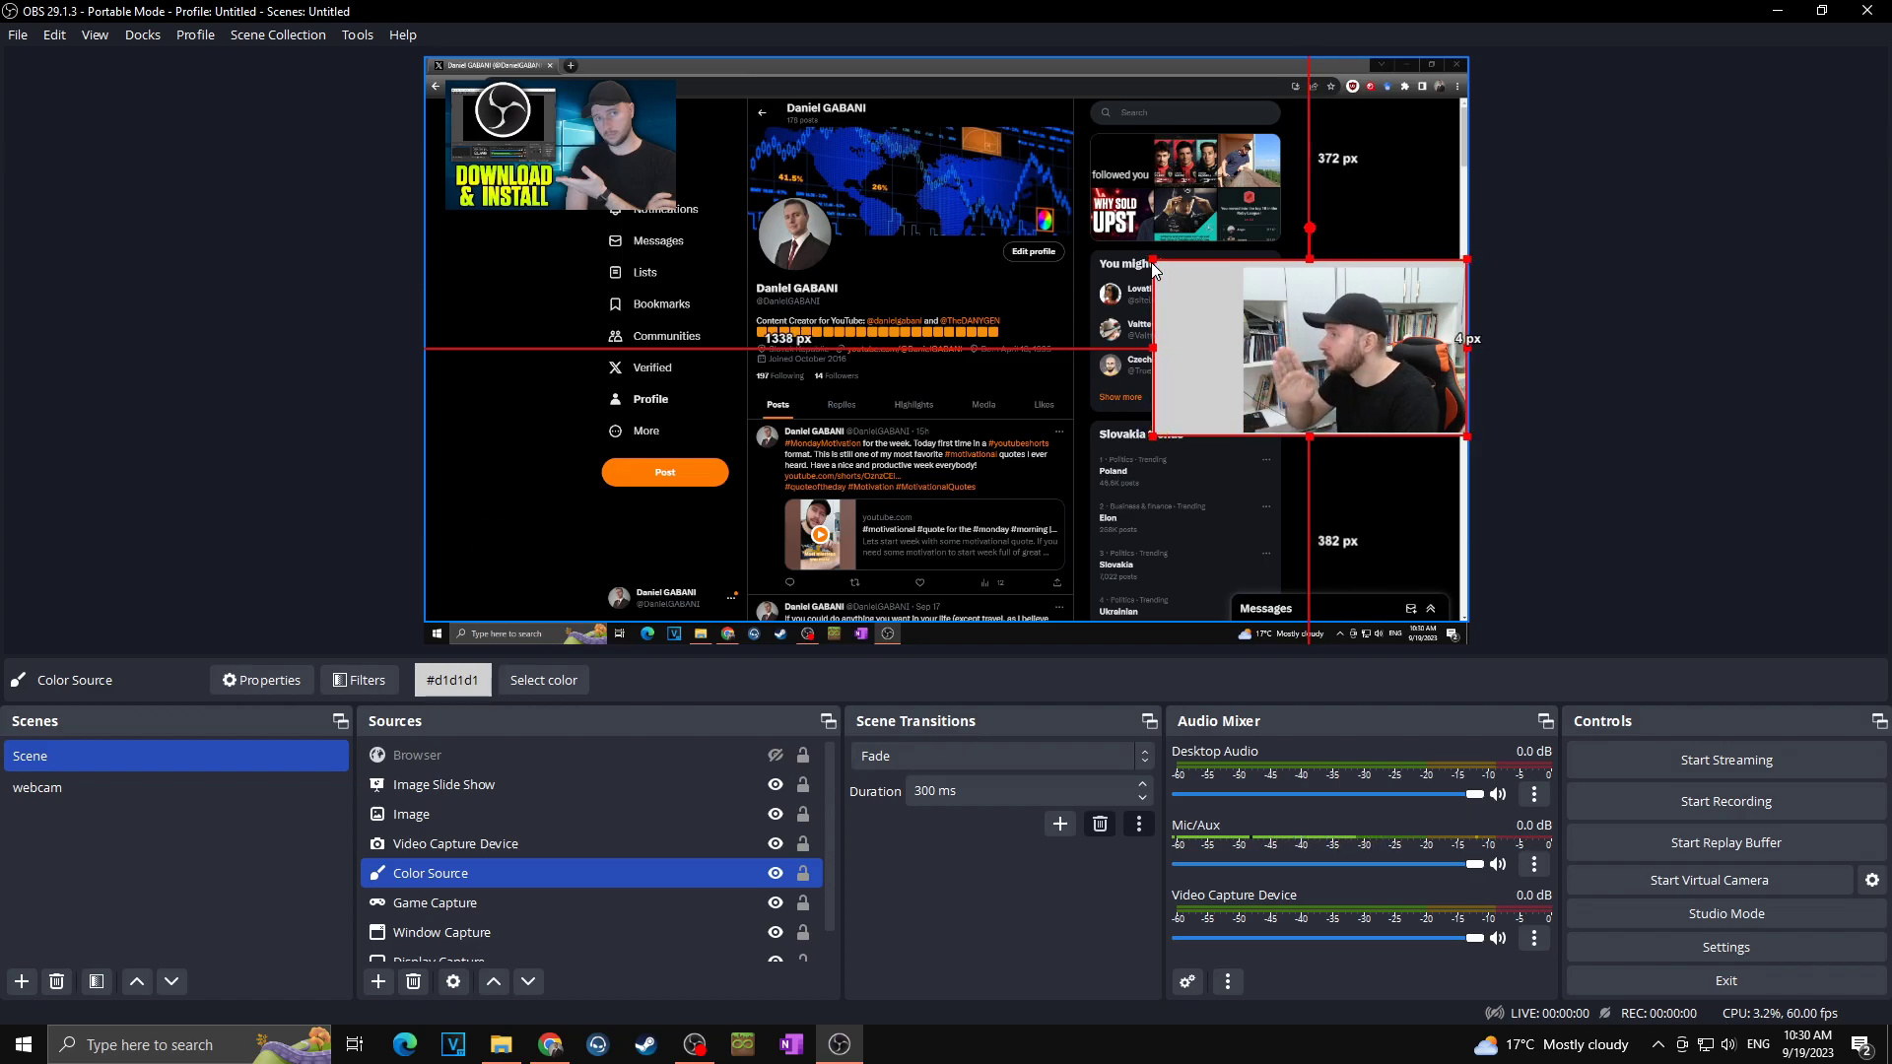
key(Right)
key(Right)
key(Right)
key(Right)
key(Right)
key(Right)
key(Right)
key(Right)
key(Right)
key(Right)
key(Right)
key(Right)
key(Right)
key(Right)
key(Right)
key(Right)
key(Right)
key(Right)
key(Right)
key(Right)
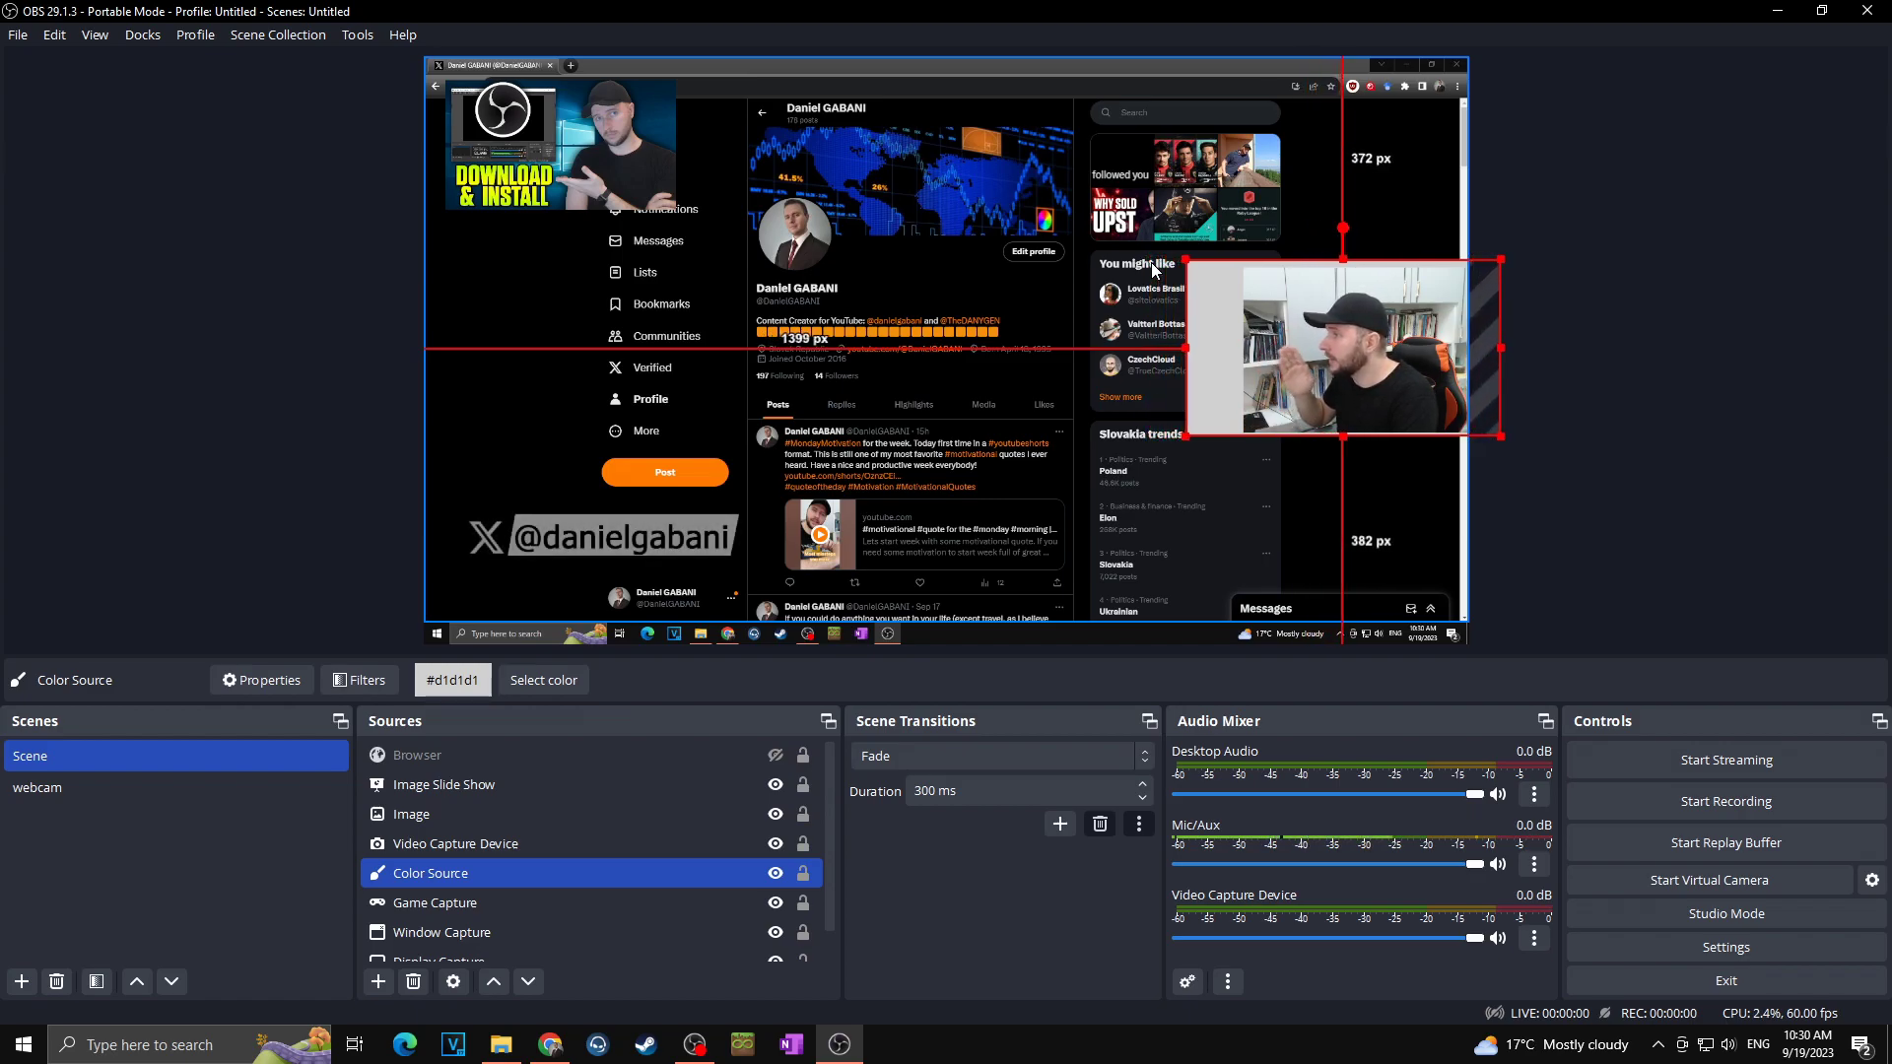
key(Right)
key(Right)
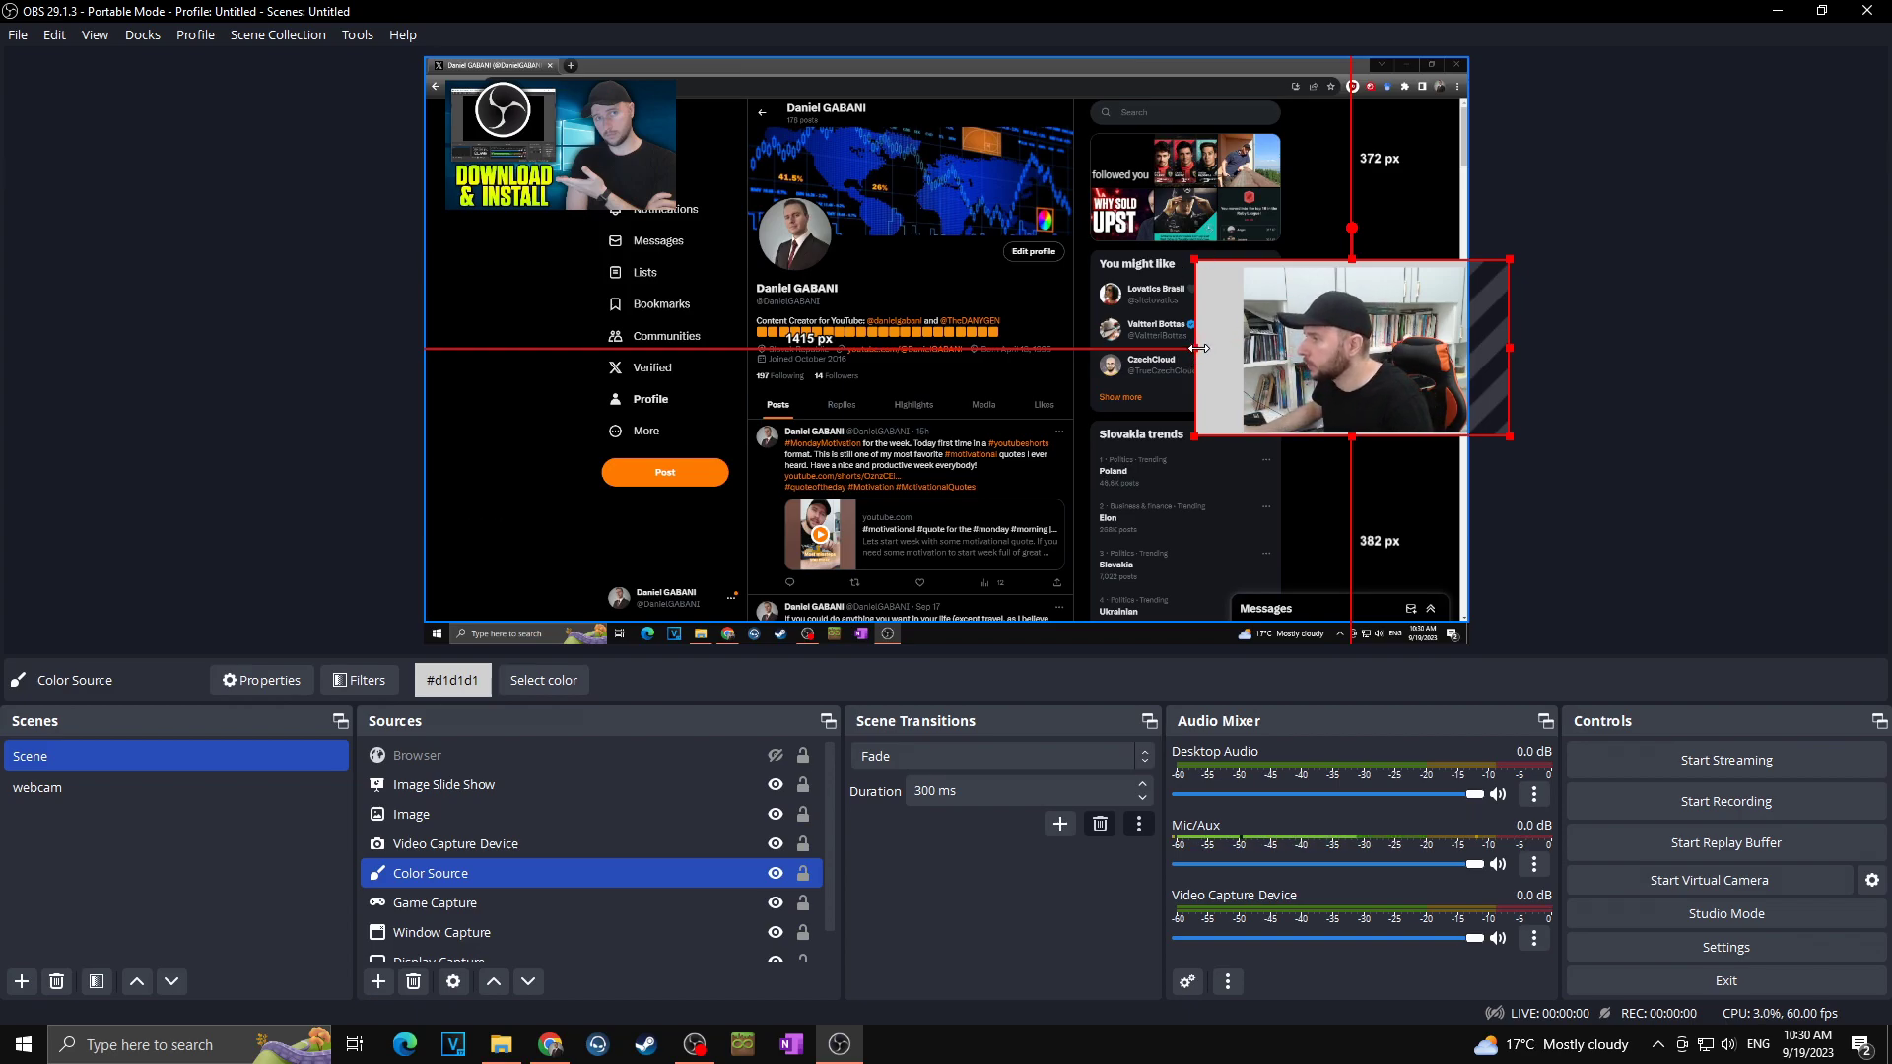
drag(1198, 347, 1236, 349)
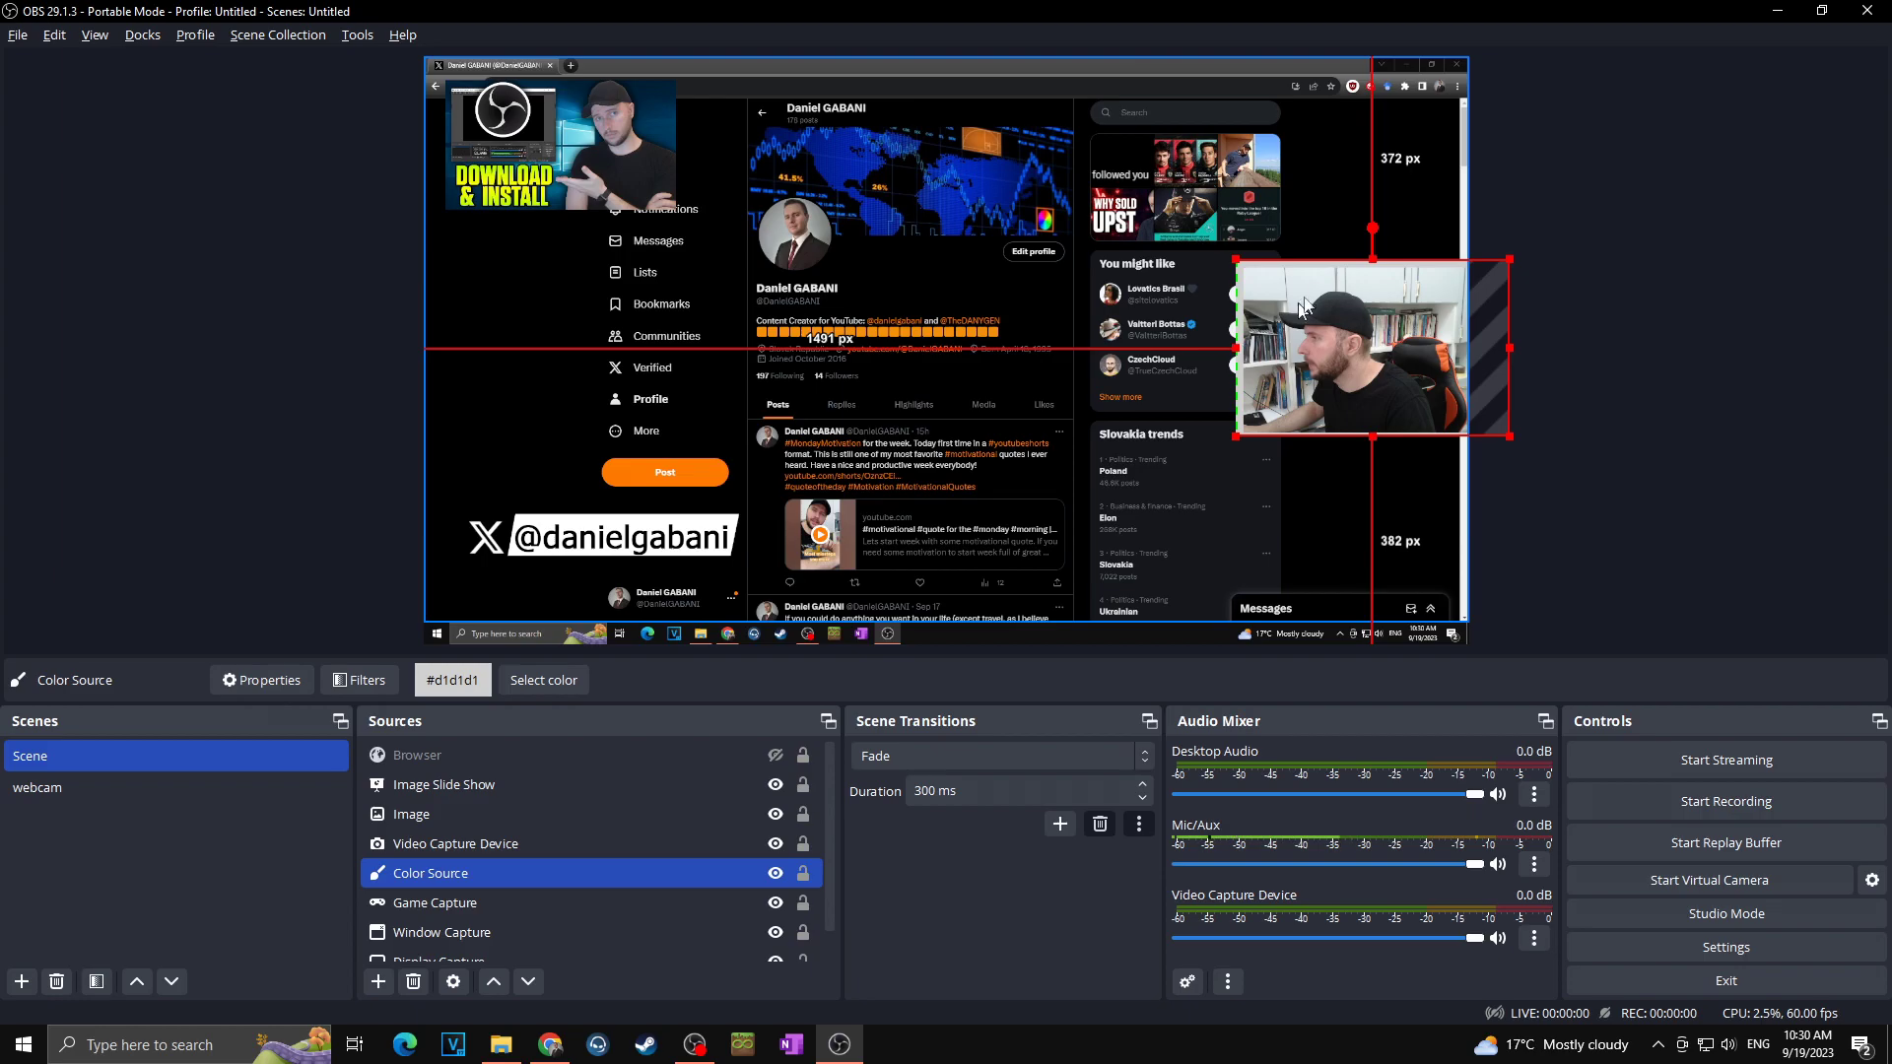
click(1522, 177)
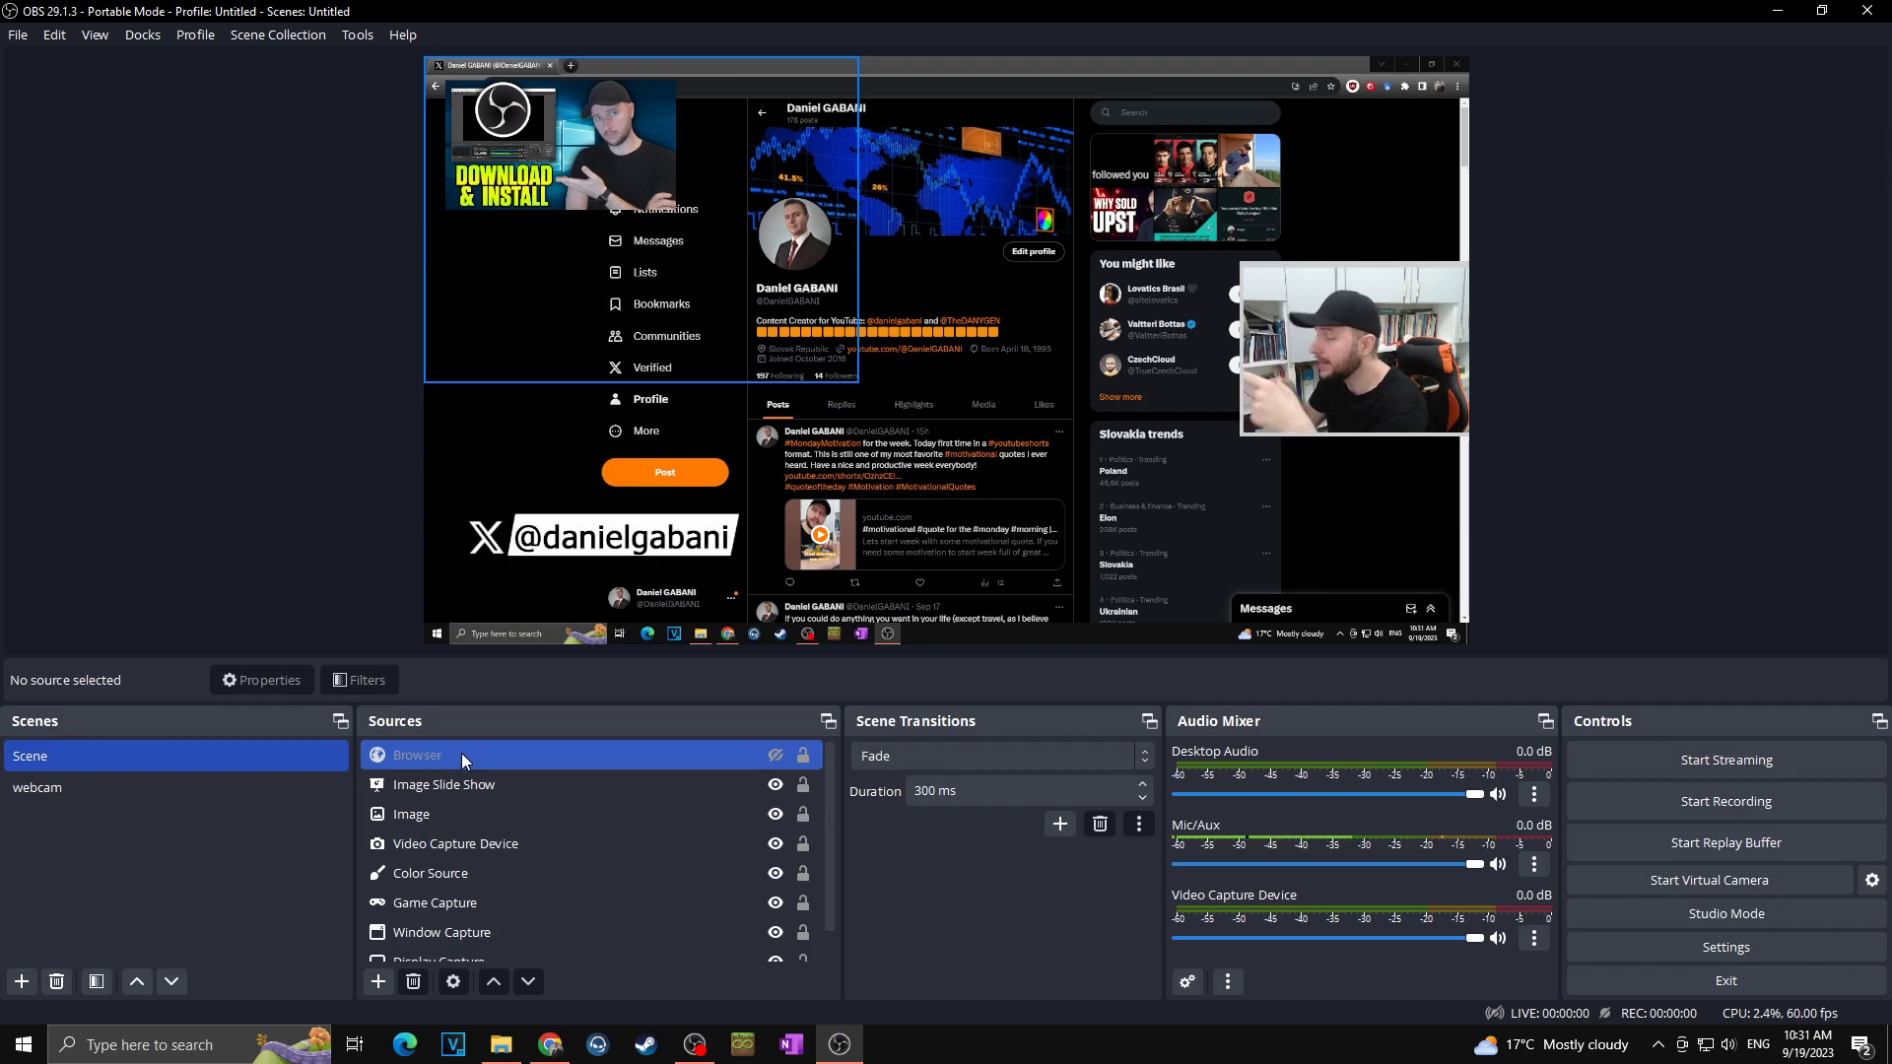
click(379, 983)
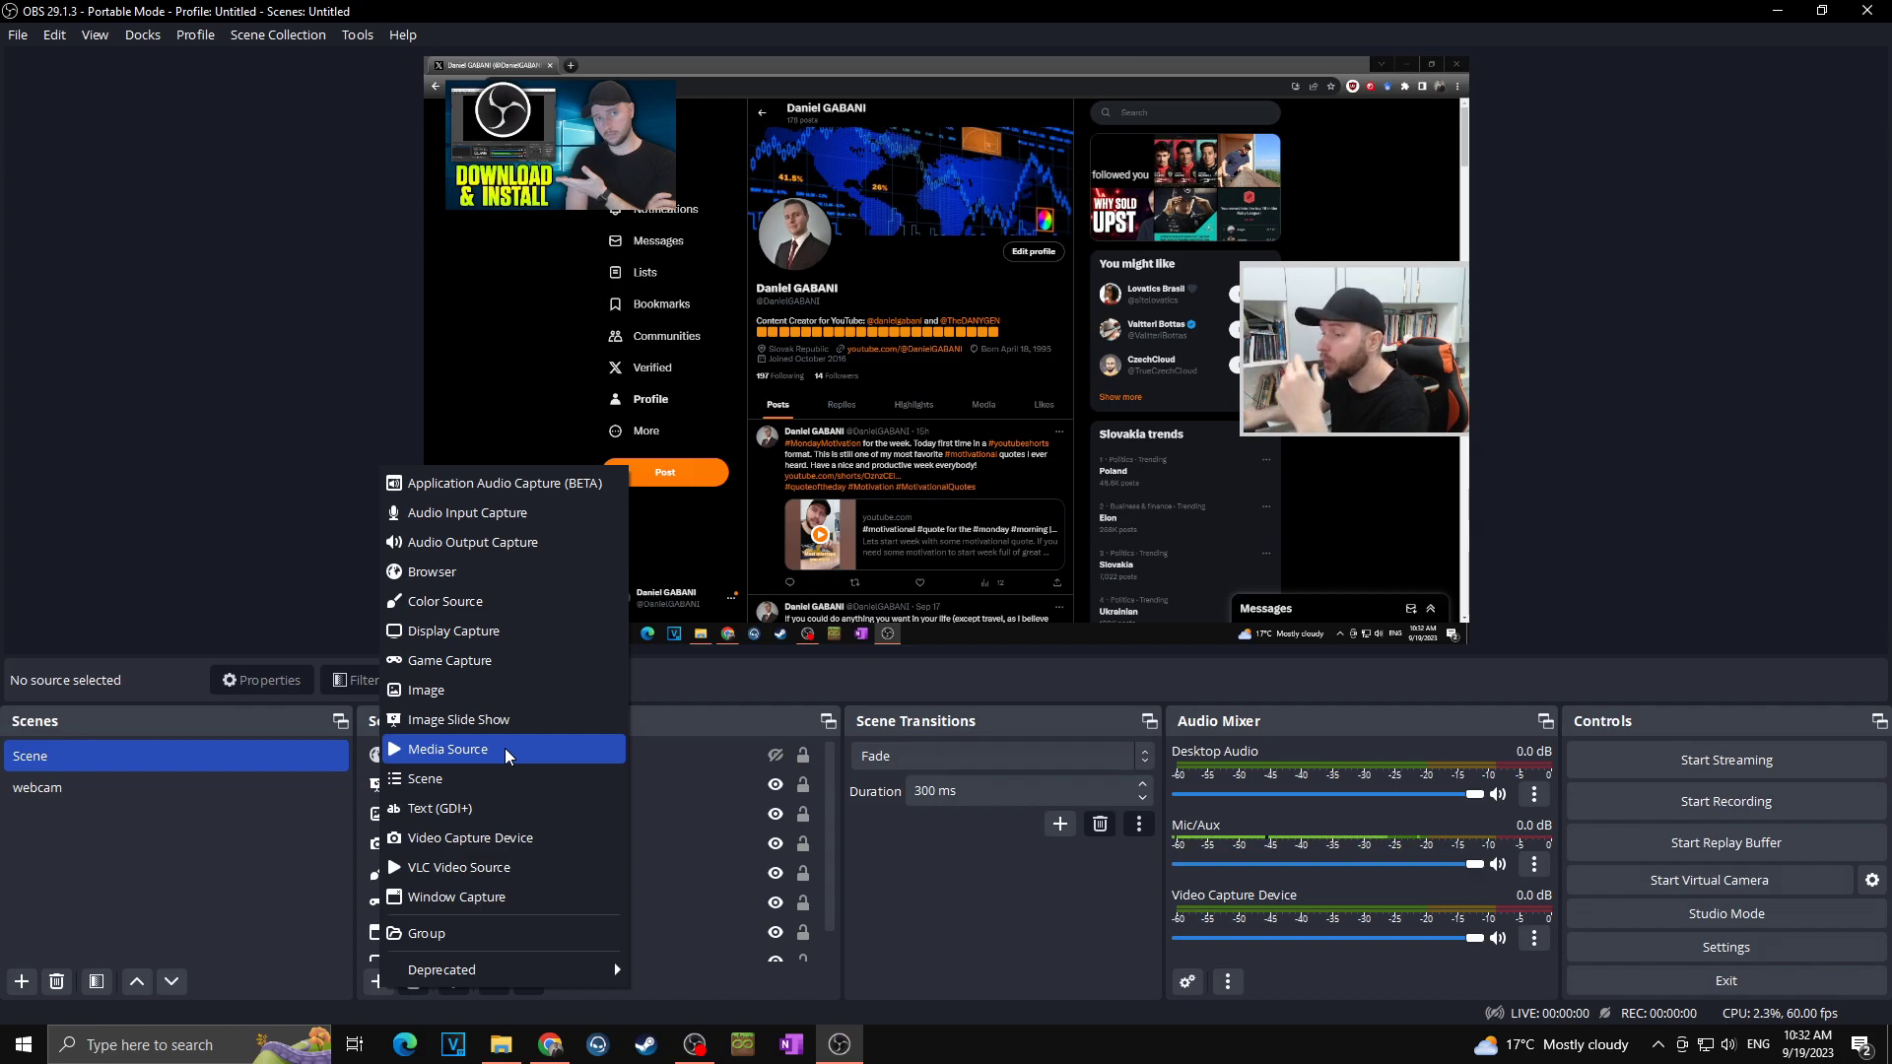
click(274, 835)
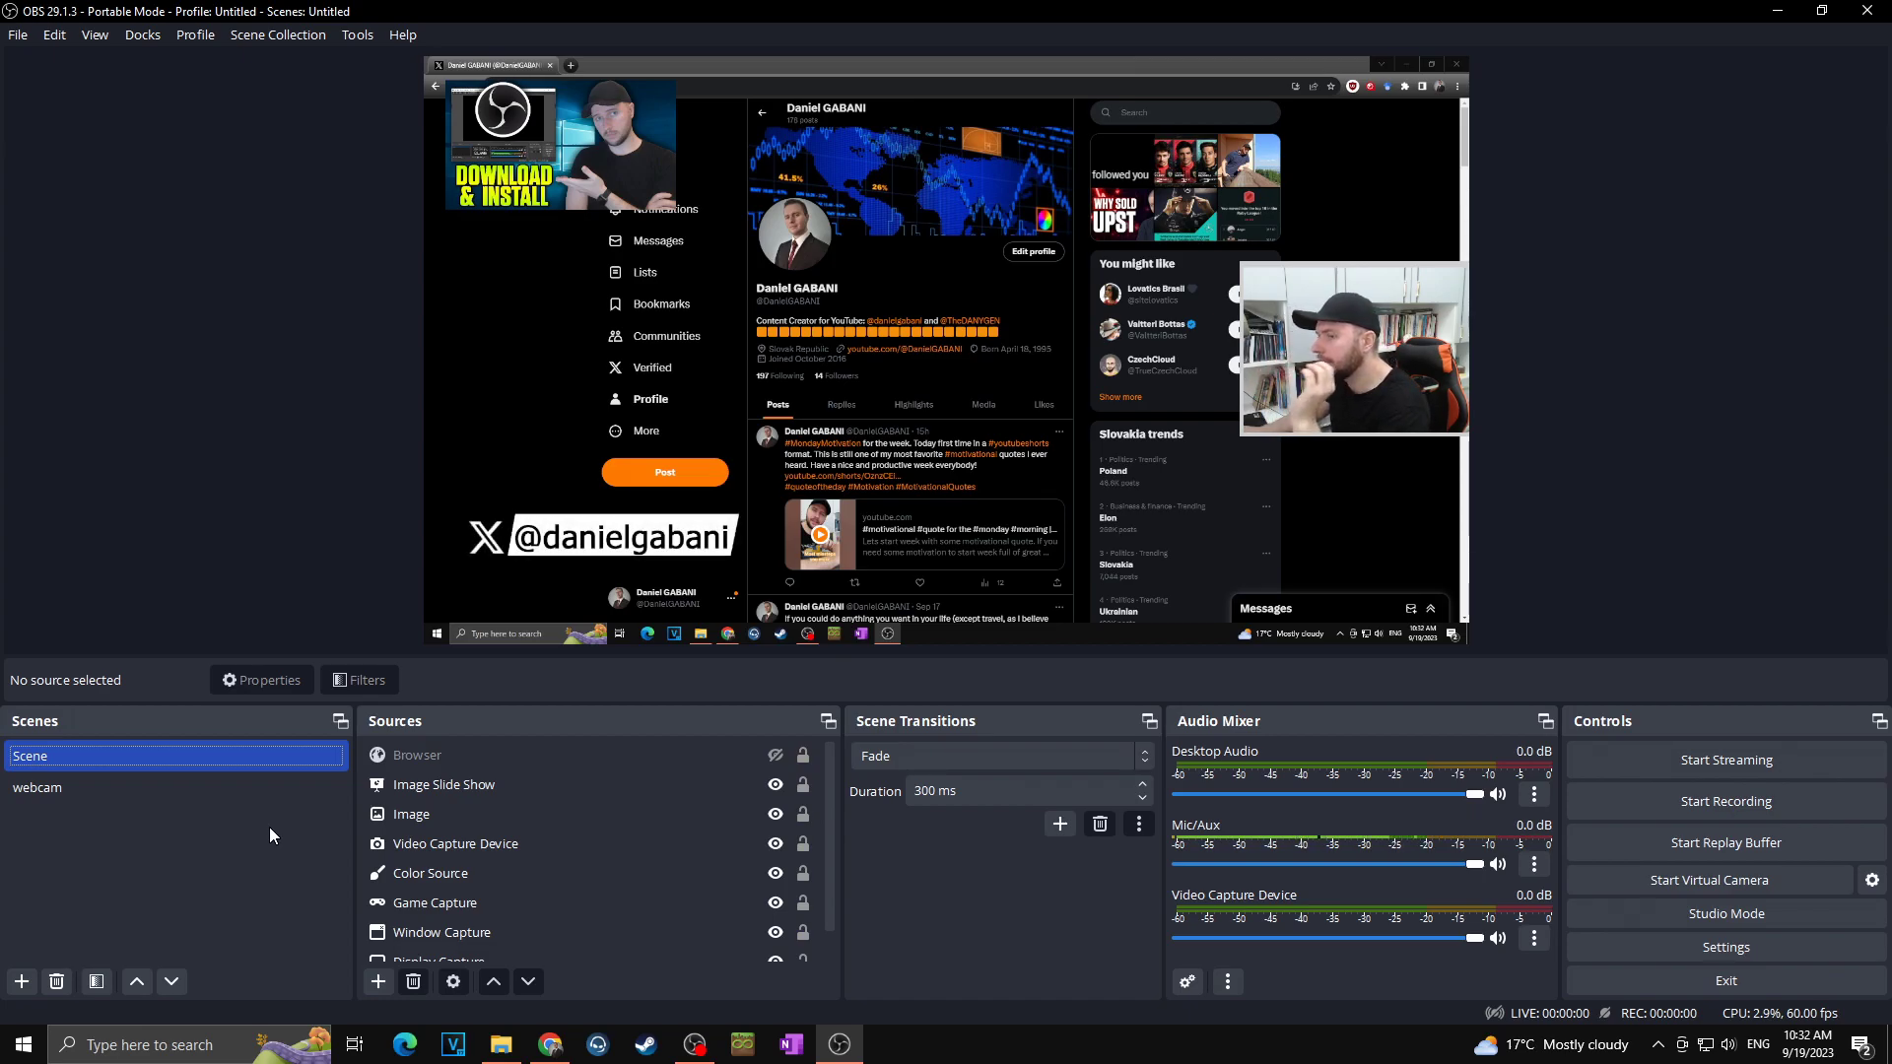
Add two new scenes with the suggested names Scene 2 and Scene 3.
right_click(114, 756)
click(192, 347)
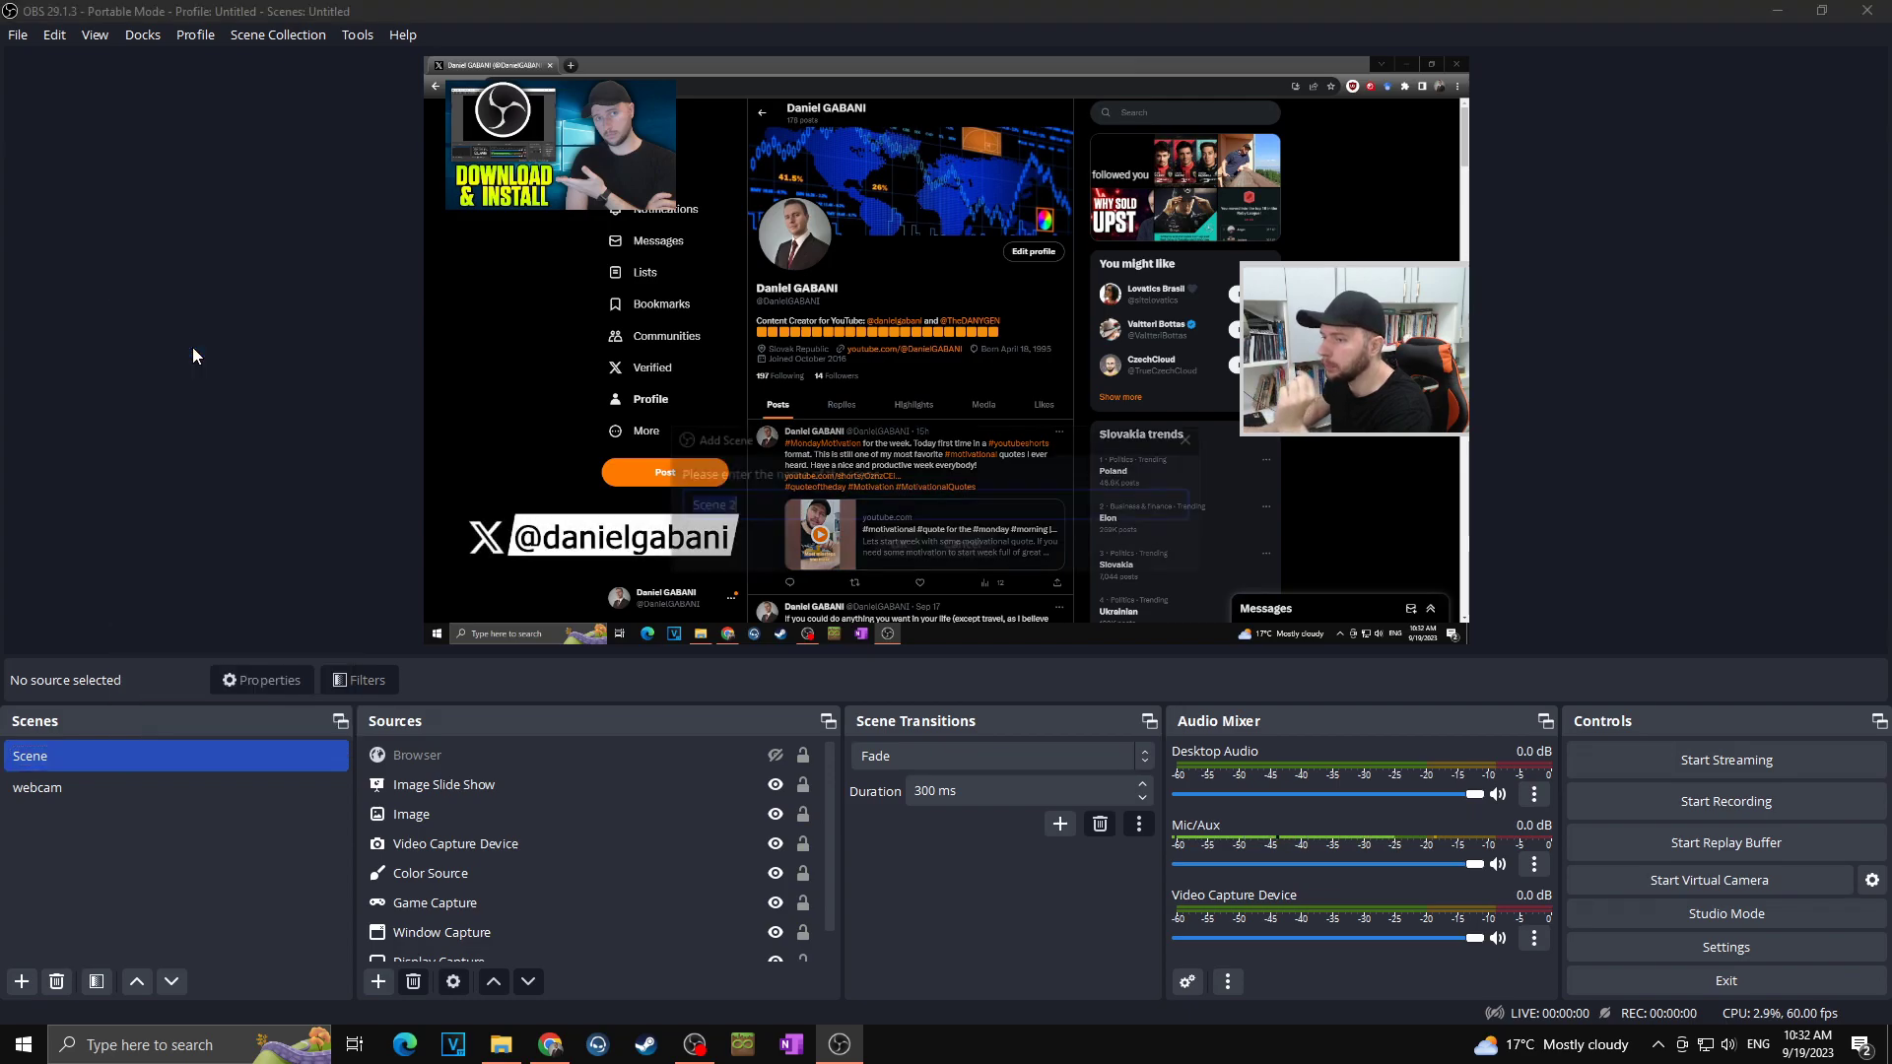
click(897, 548)
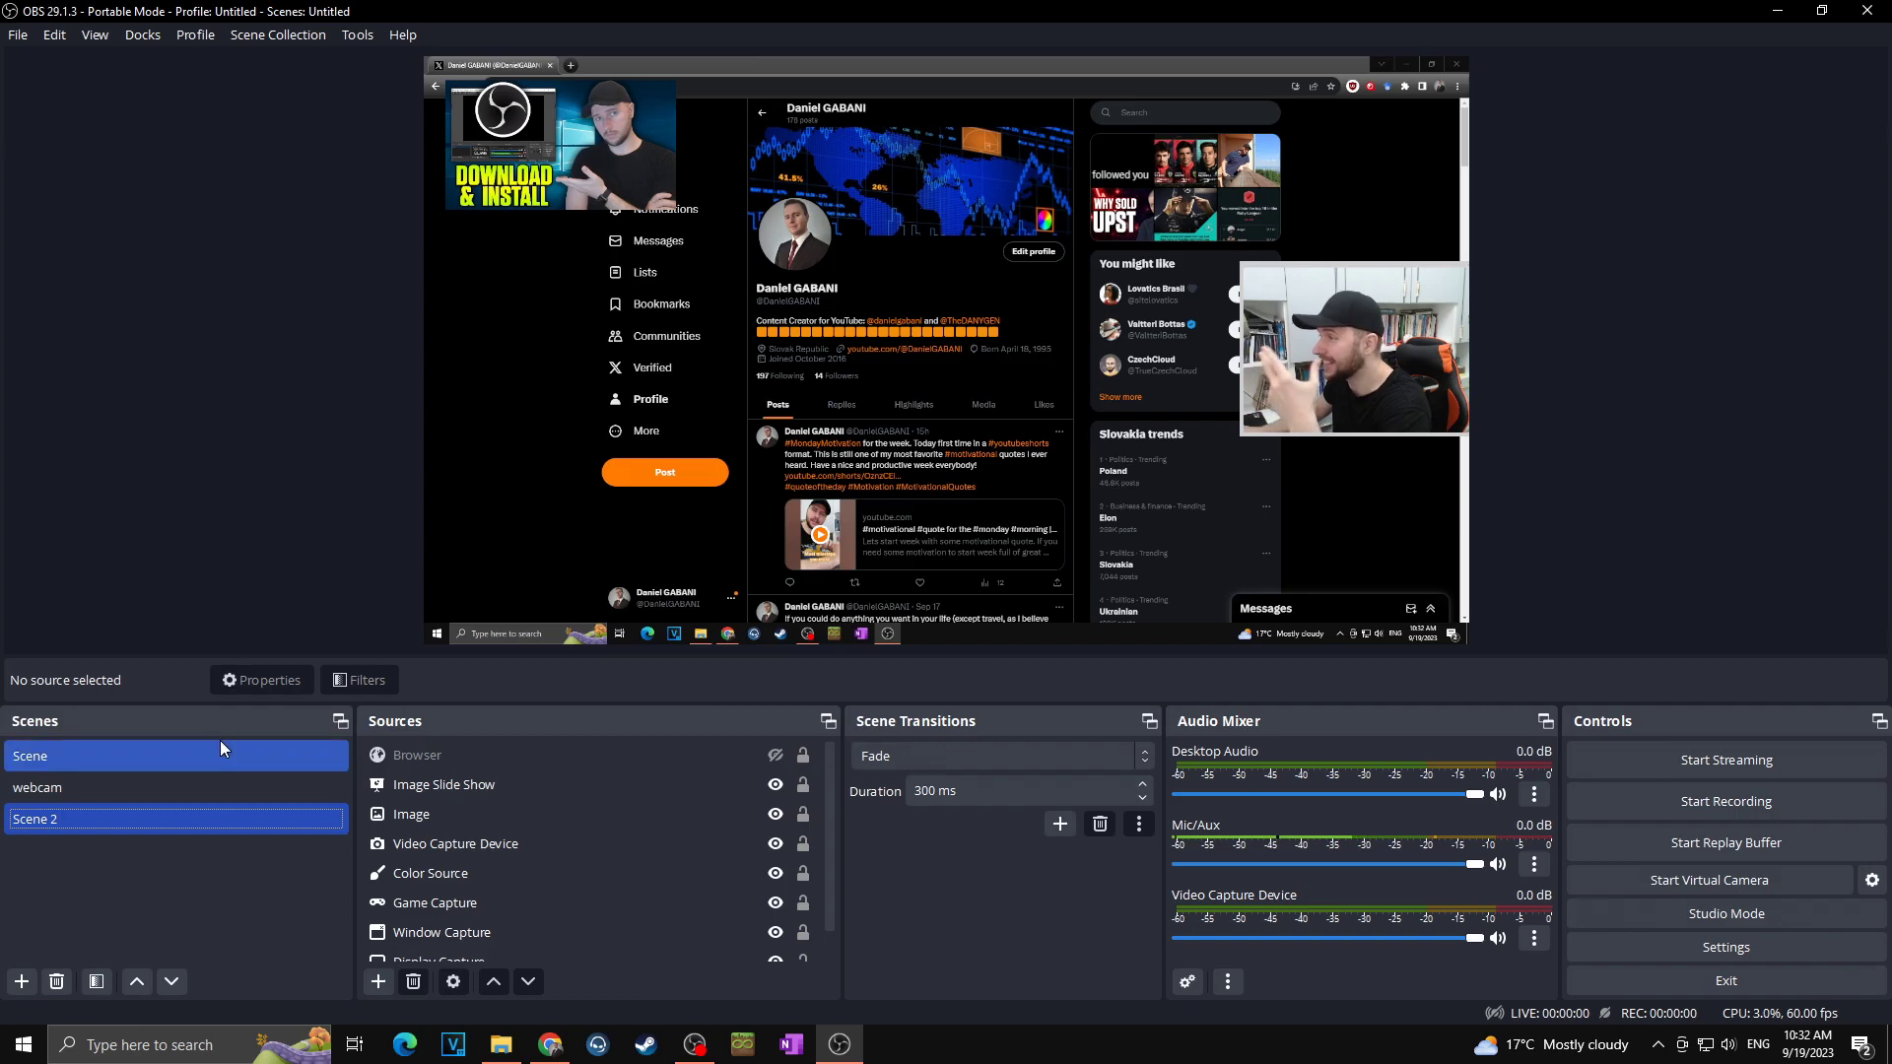
click(21, 981)
click(908, 544)
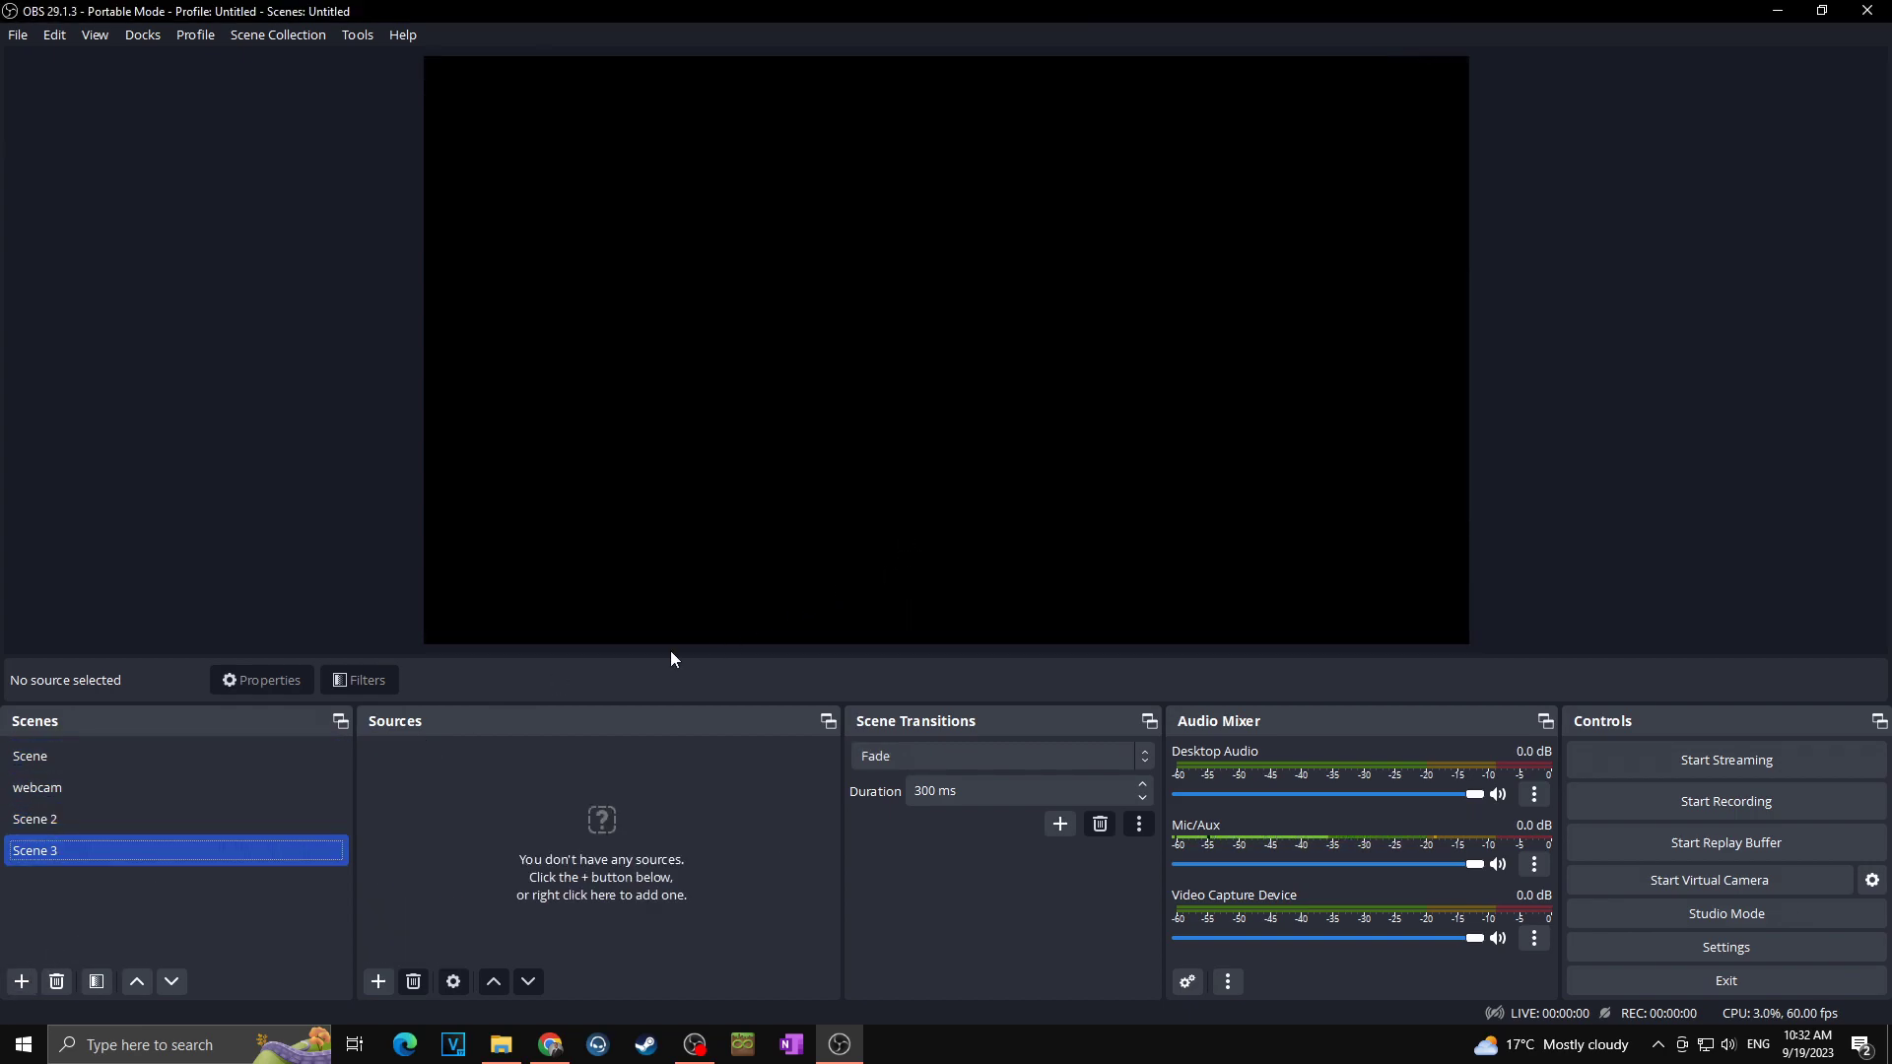
Add the existing scene named Scene as a visible source inside Scene 3.
click(377, 983)
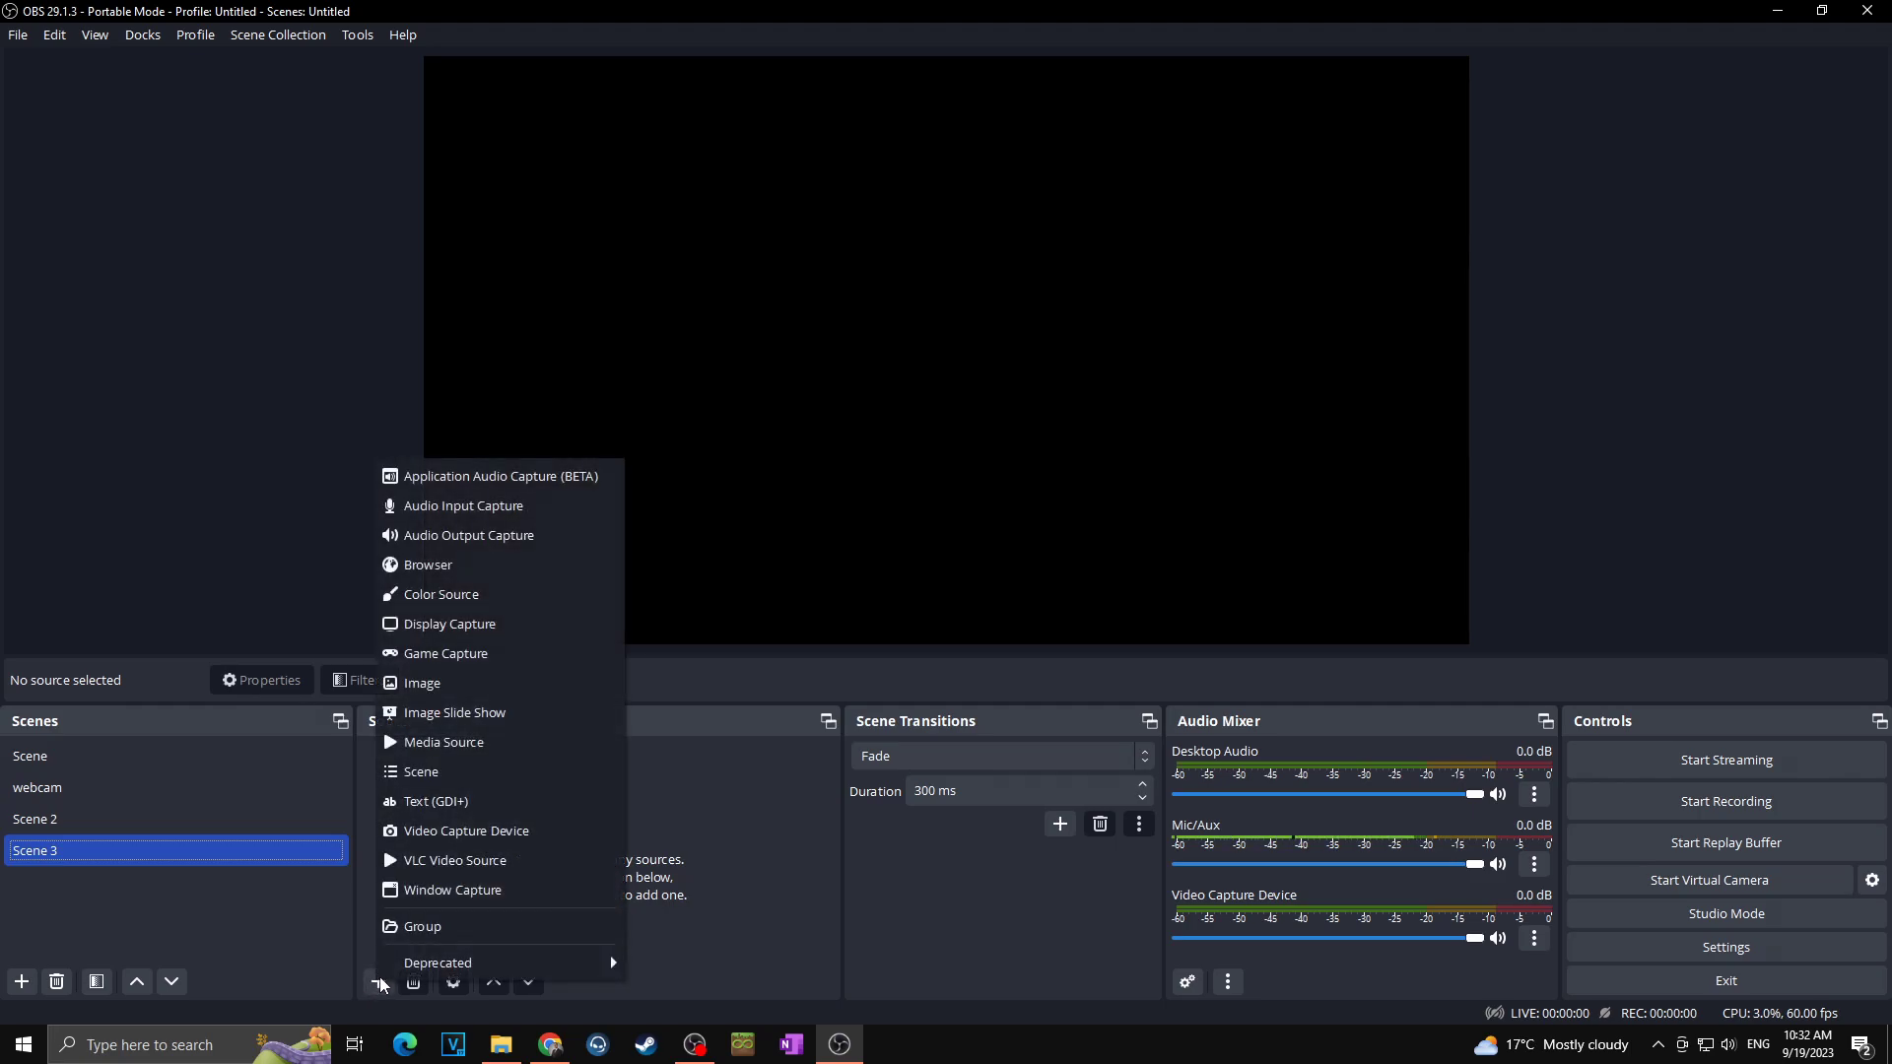
click(434, 776)
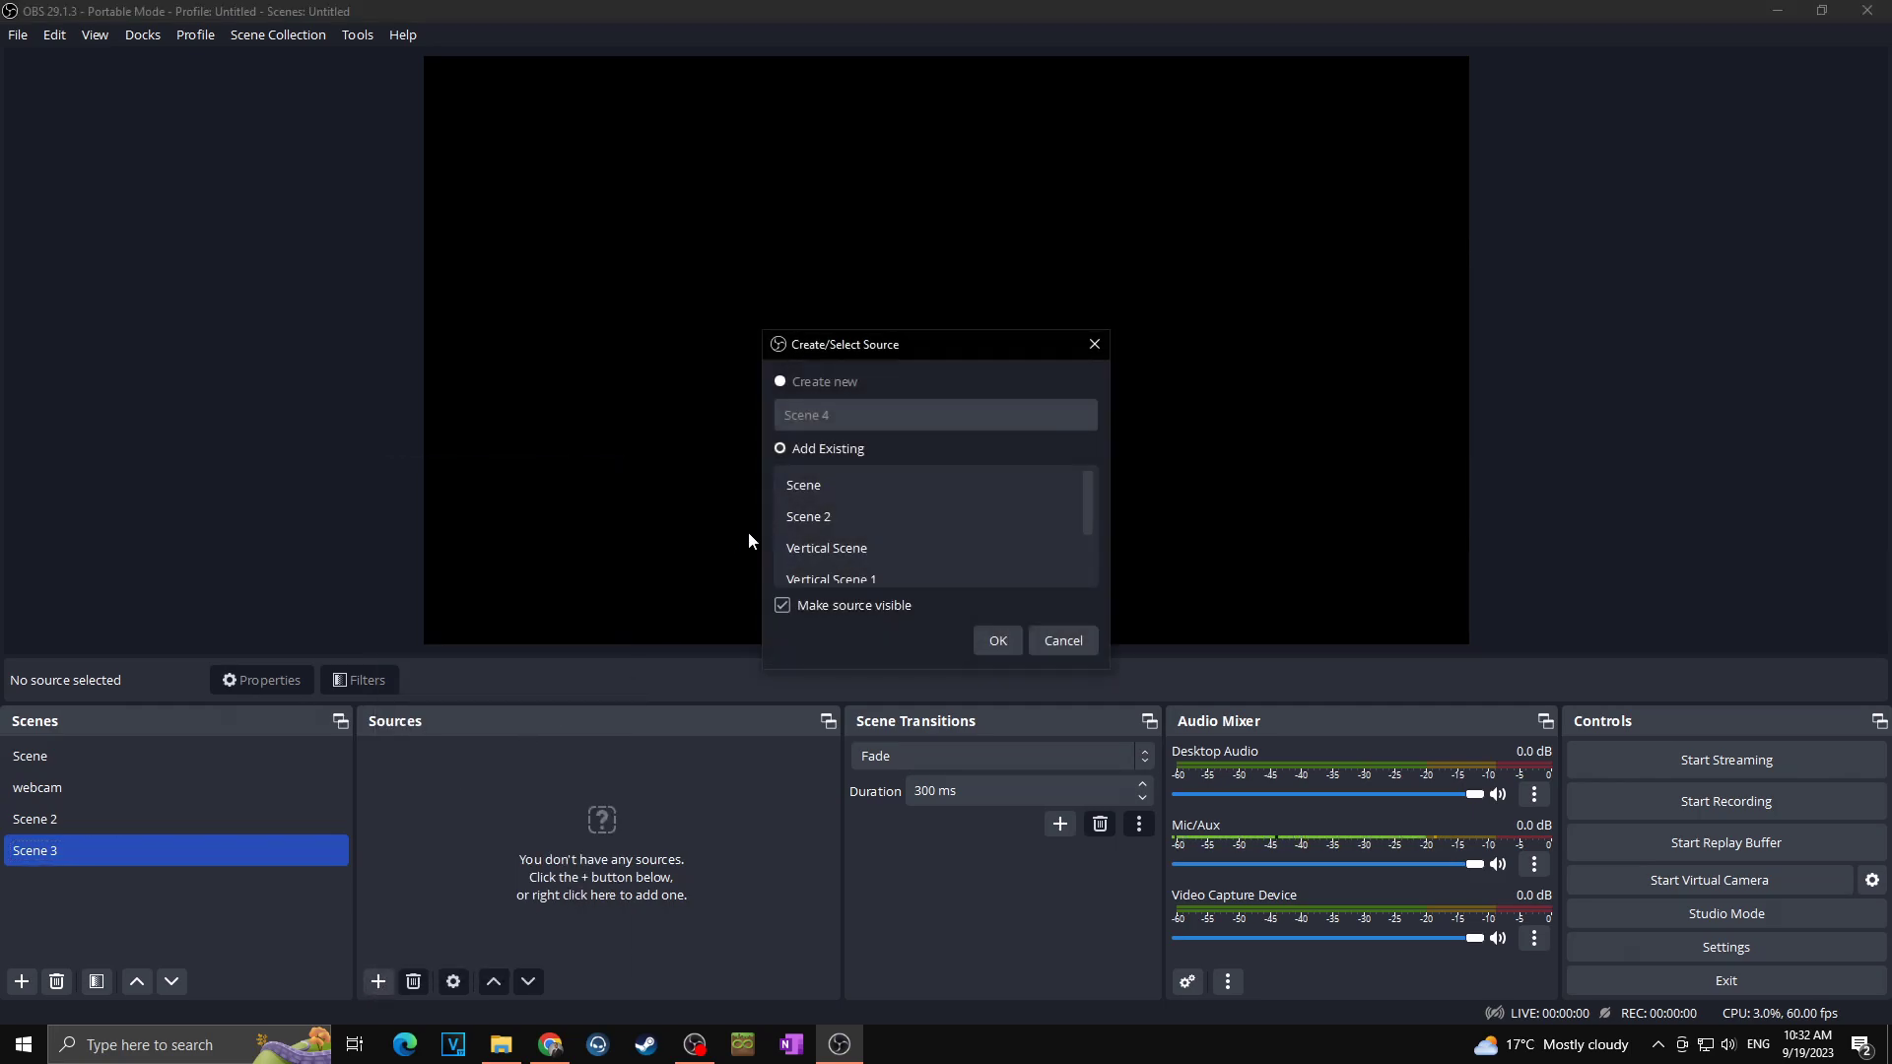
click(822, 483)
click(985, 639)
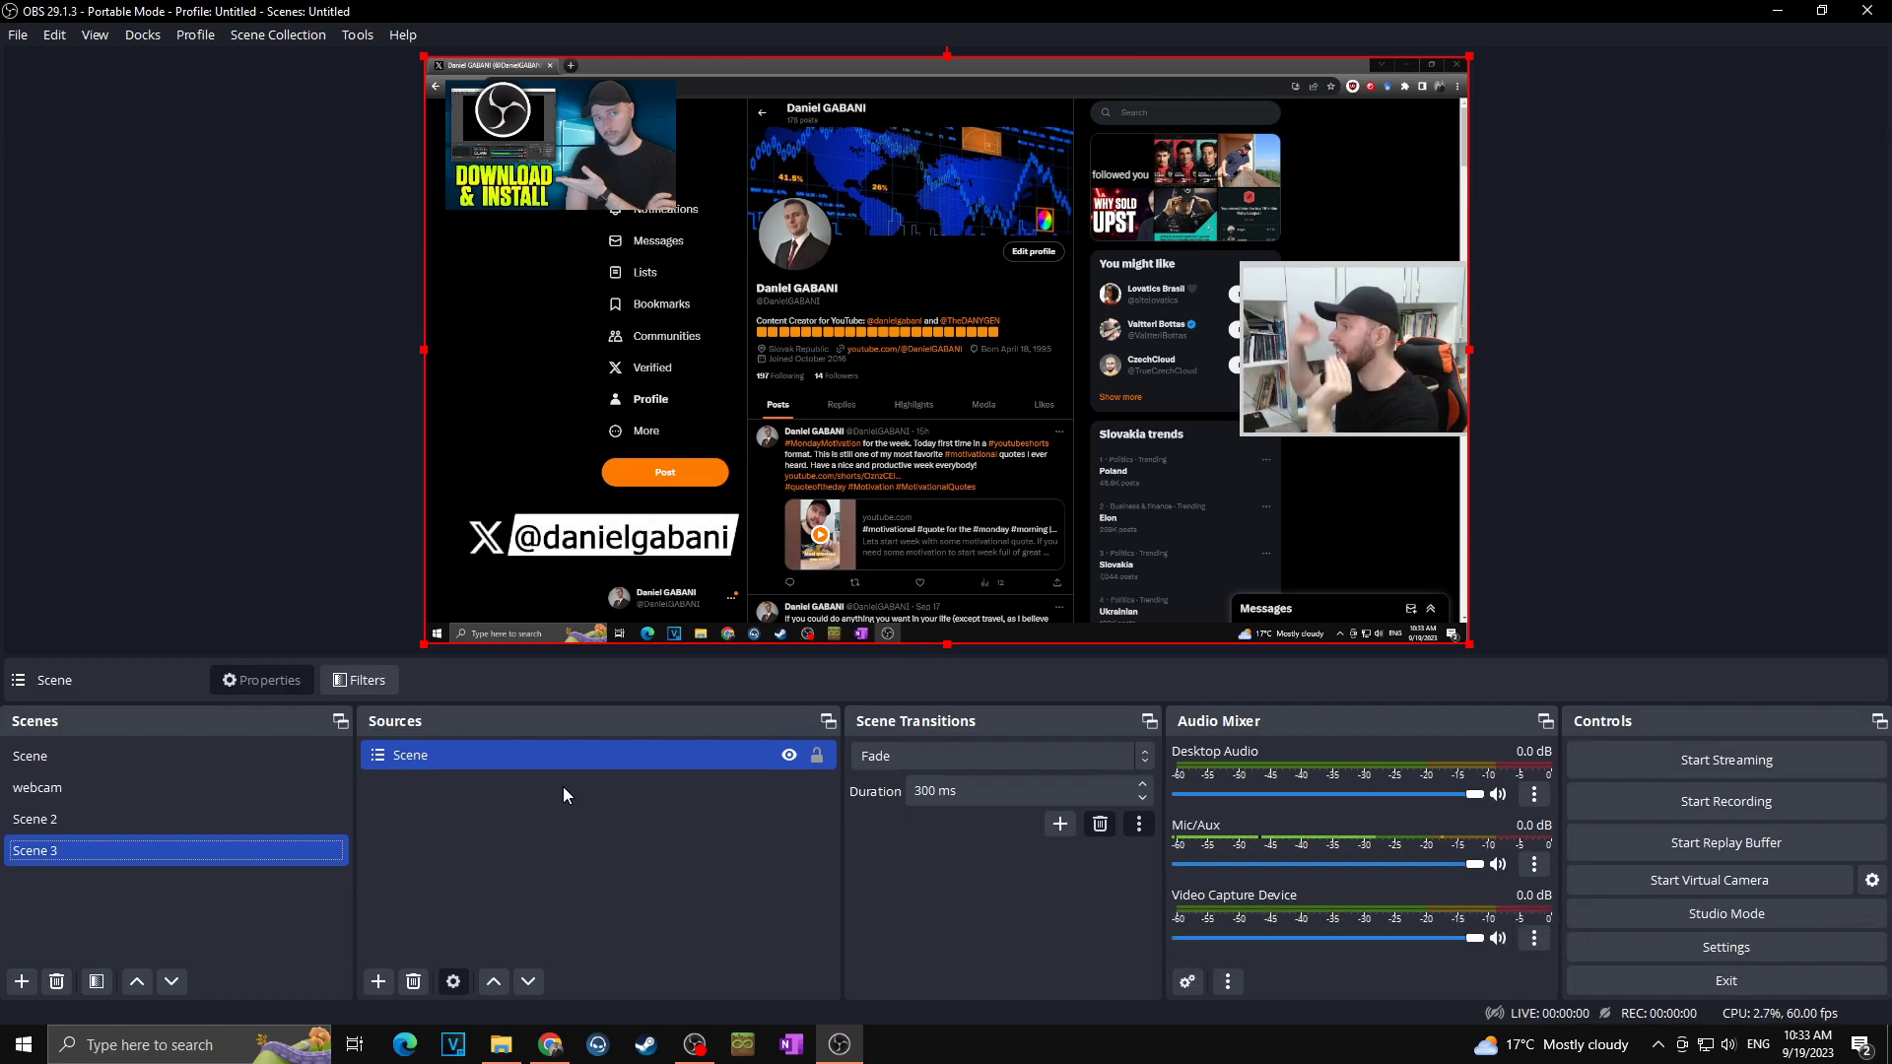
Return to Scene and, in the hotkey settings, assign 0 as the hotkey for switching to Scene.
click(77, 755)
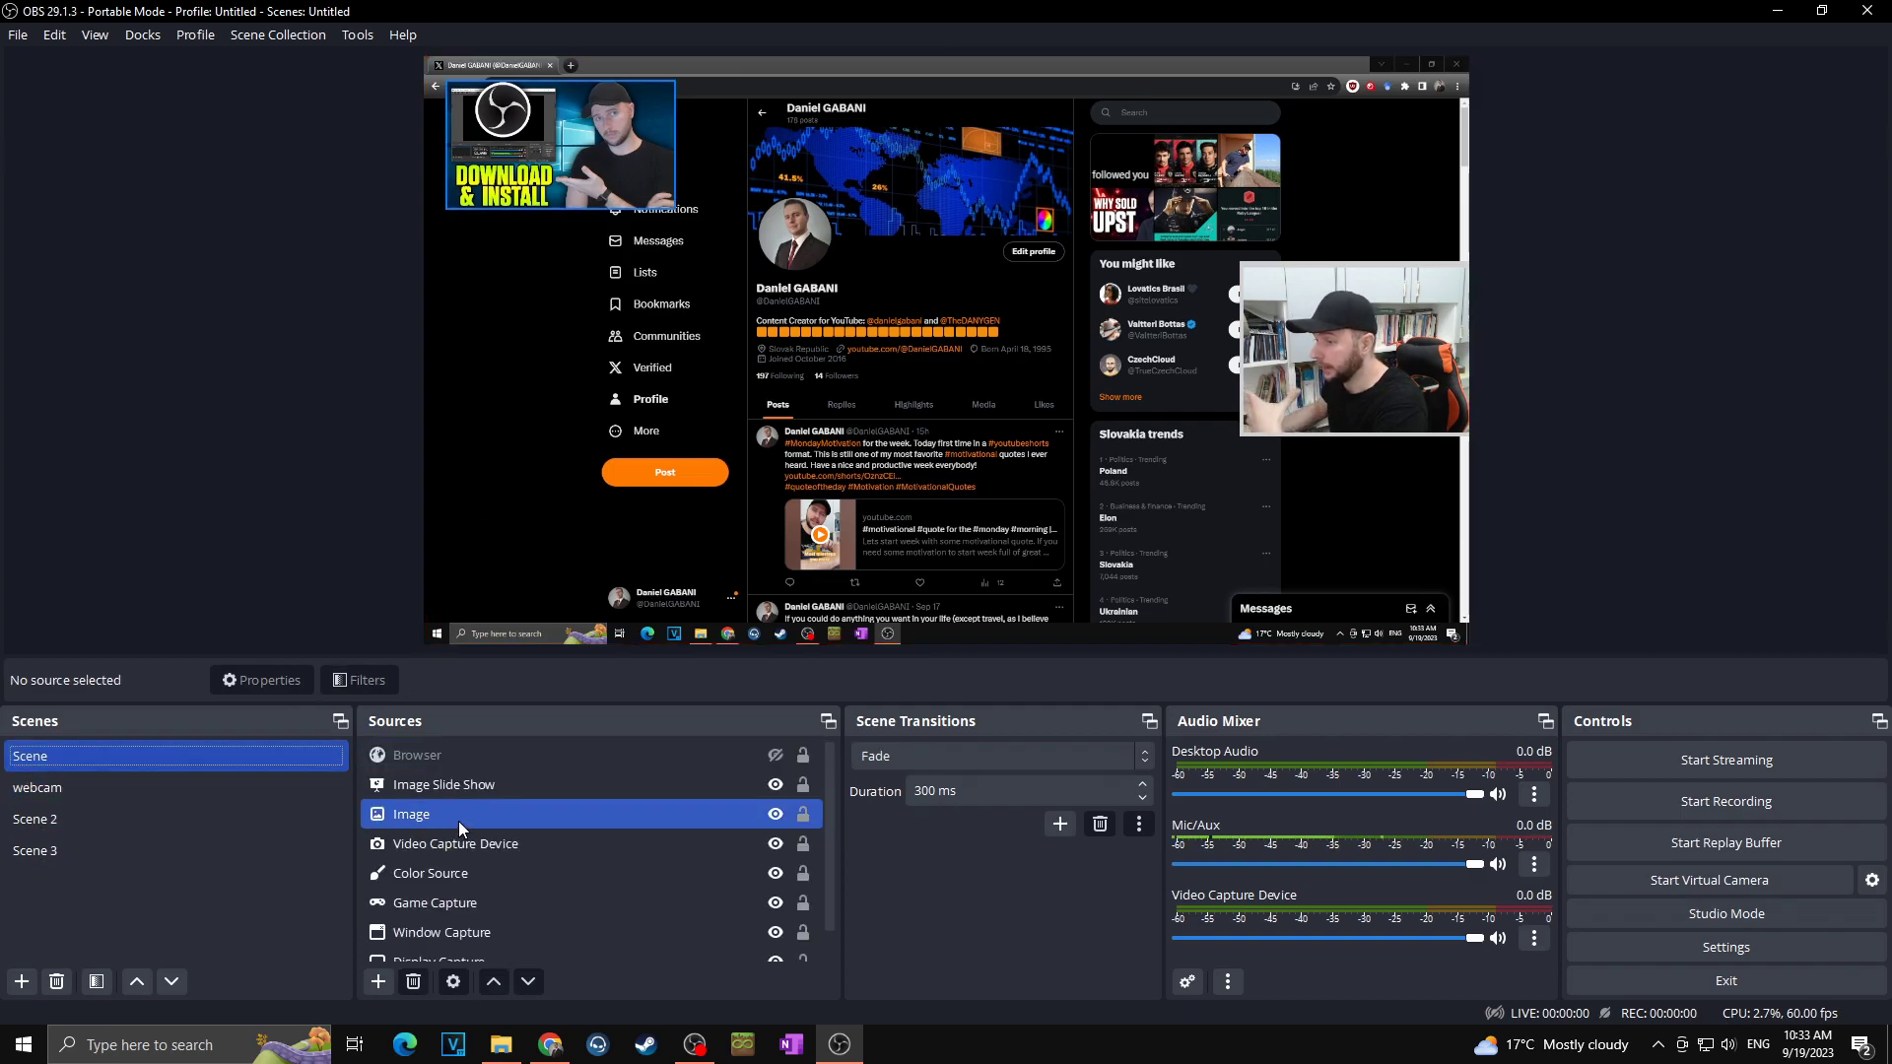
click(431, 795)
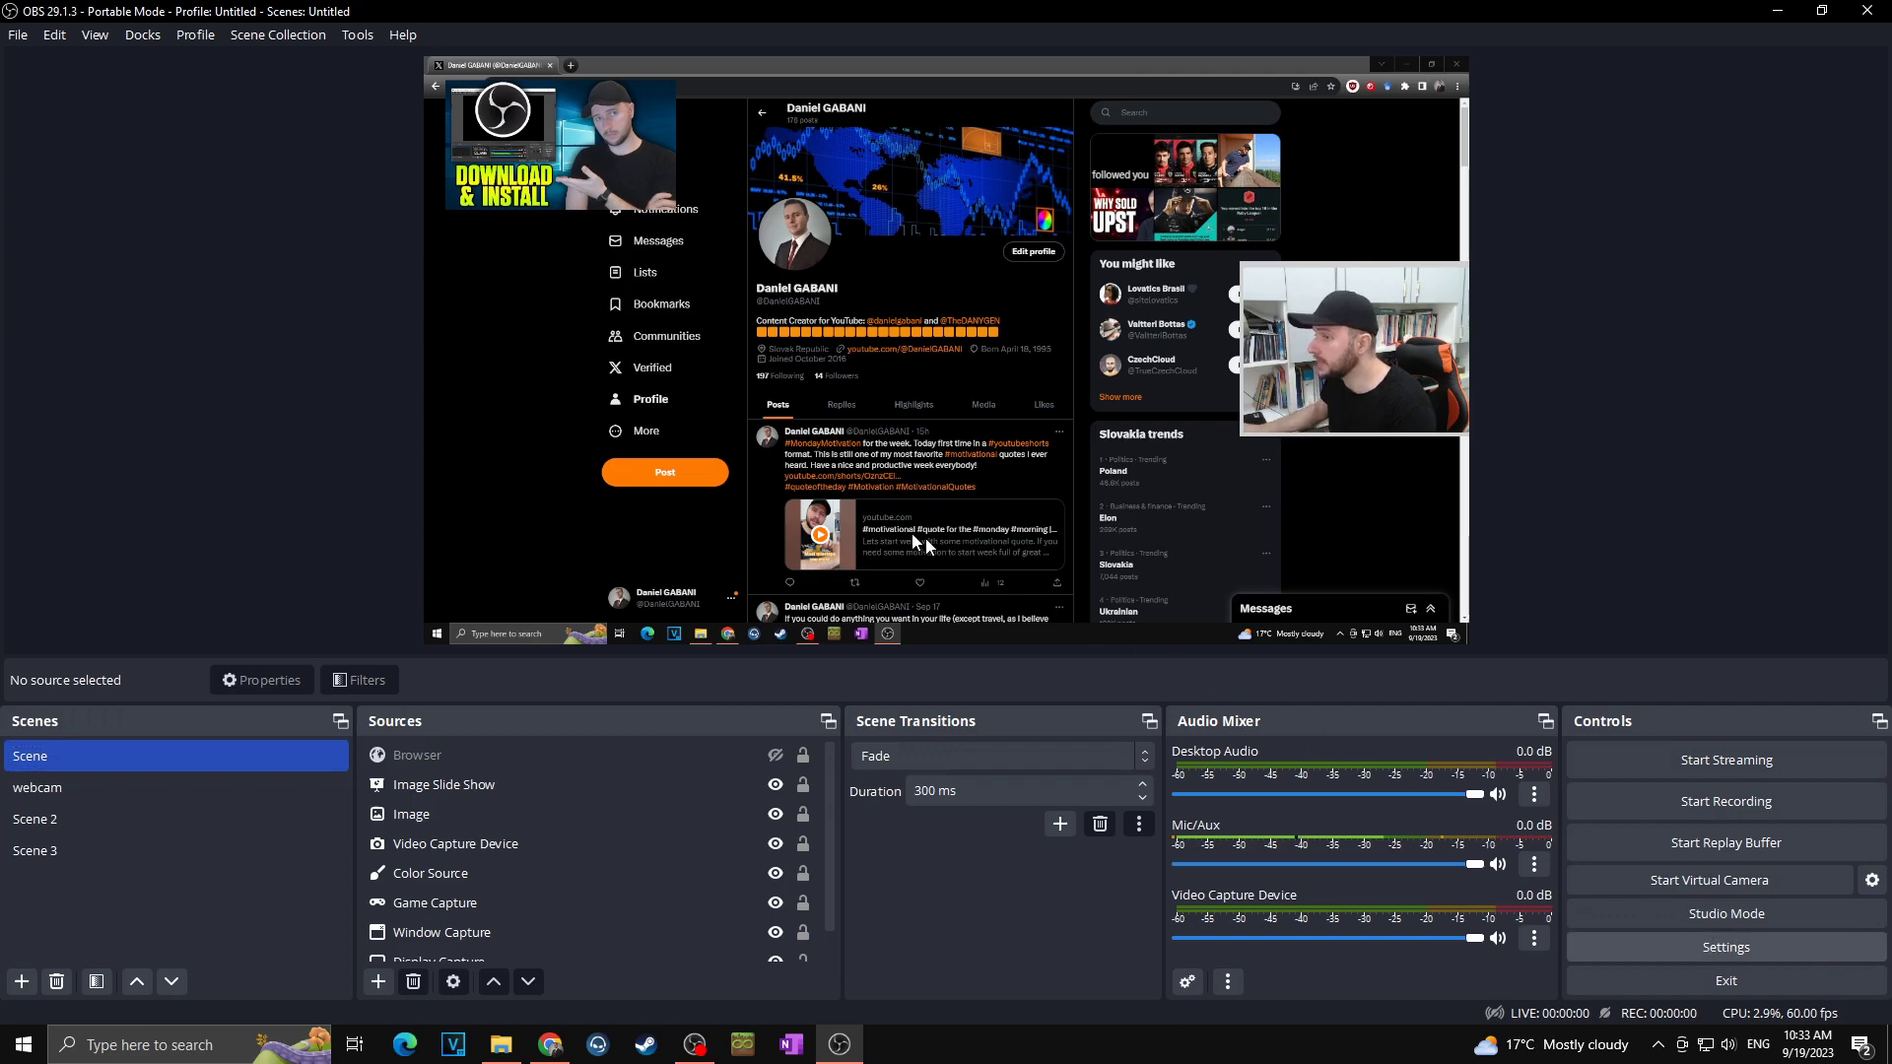
click(1726, 947)
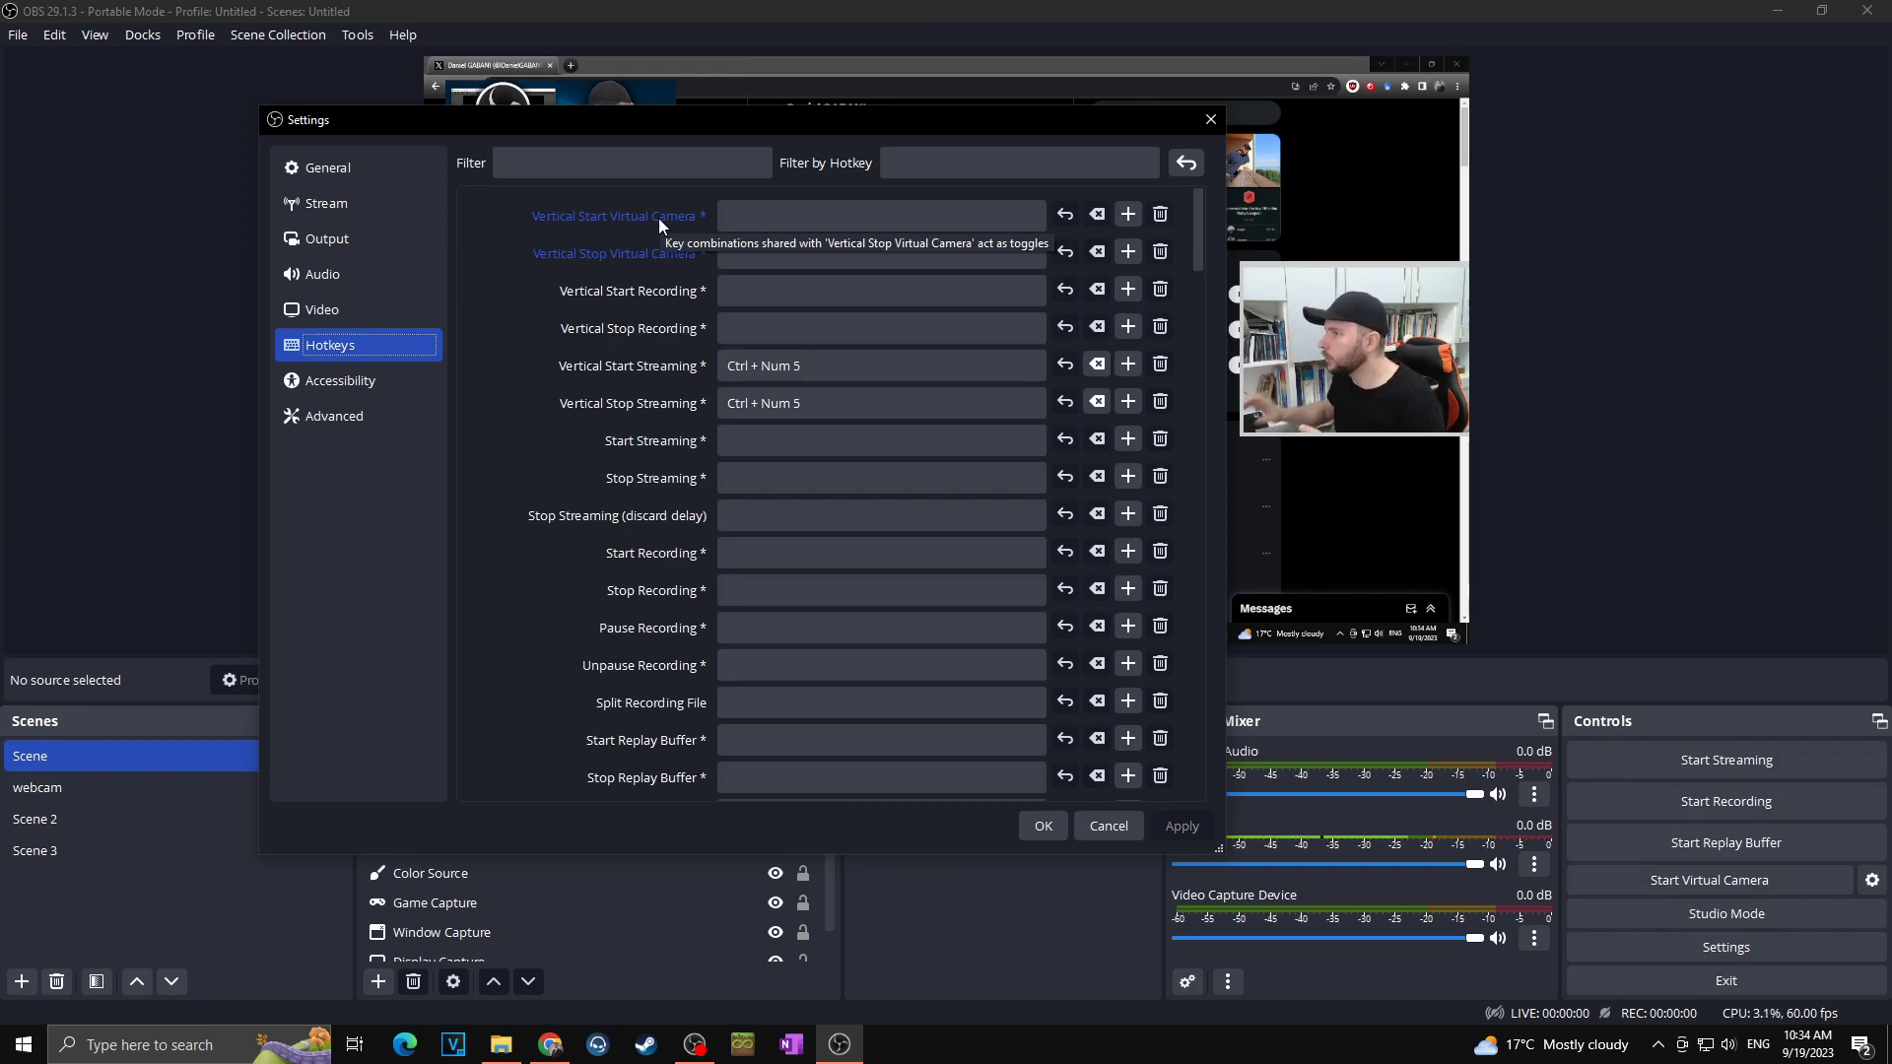
scroll(875, 385, down, 3)
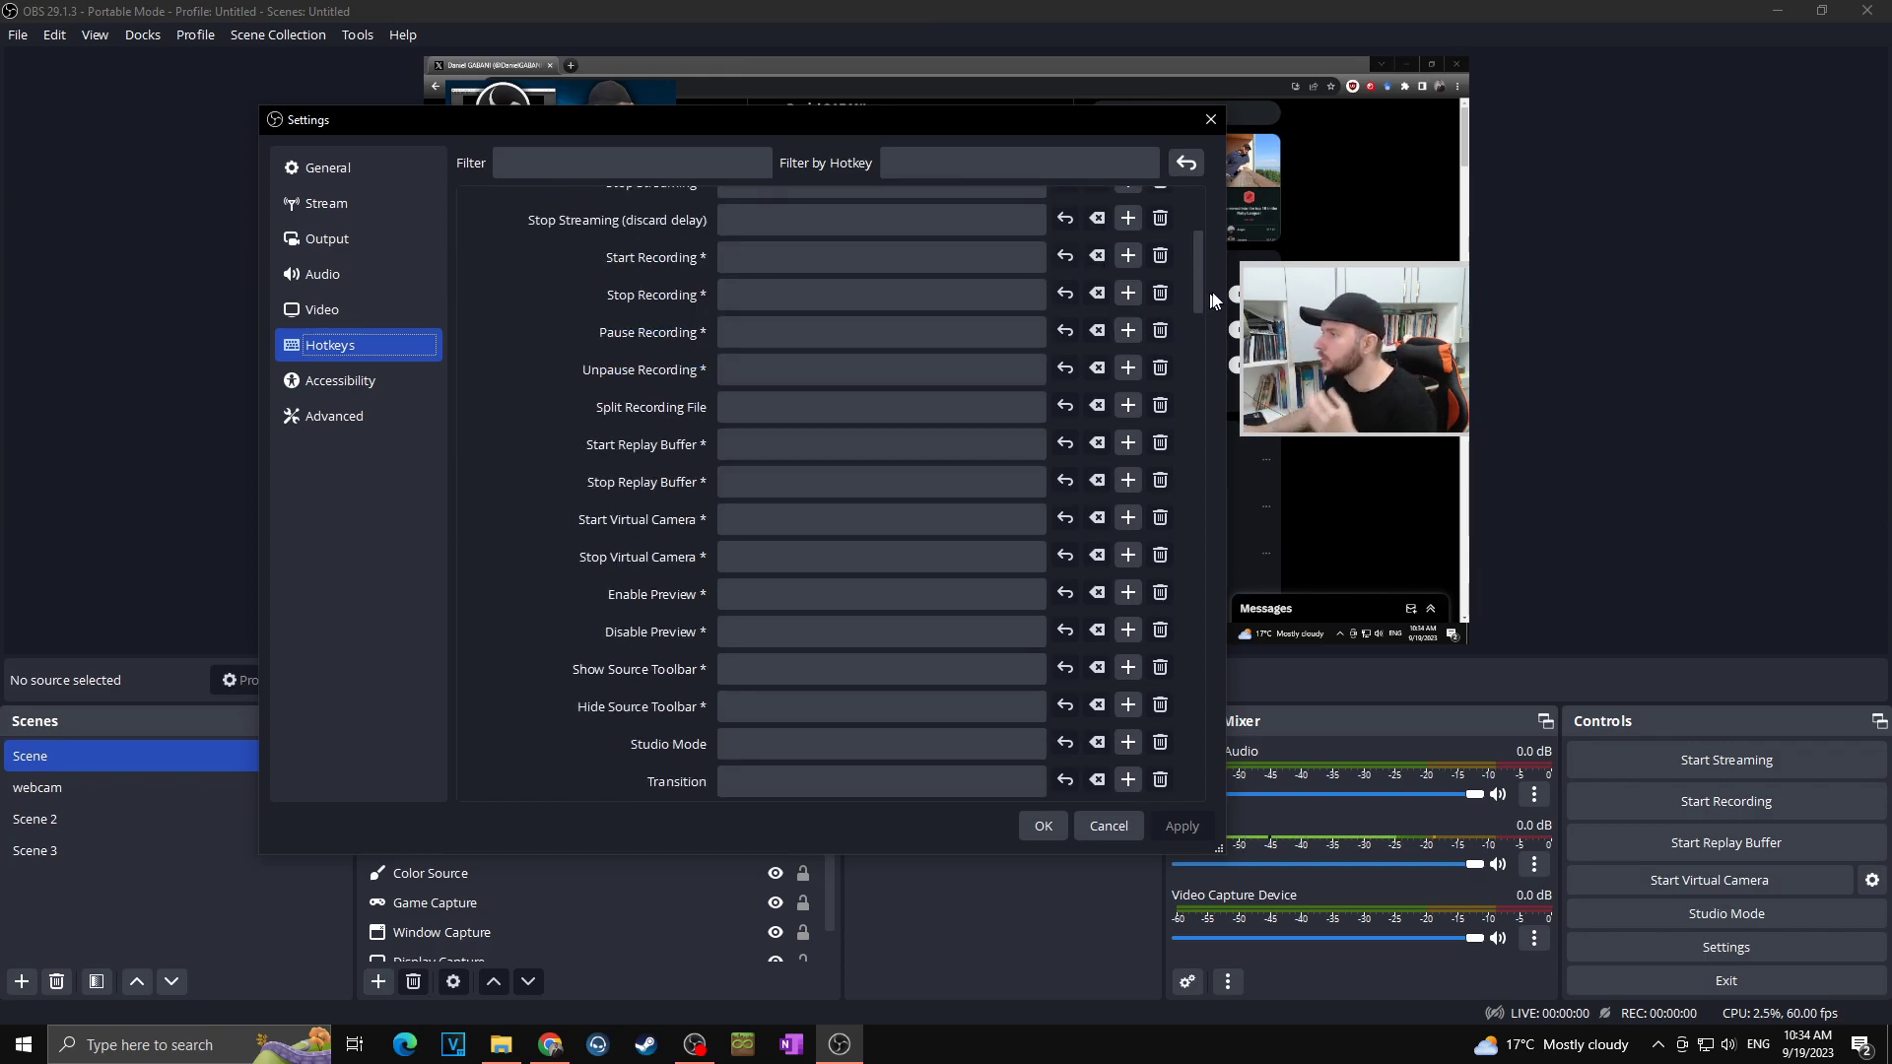
drag(1201, 274, 1199, 404)
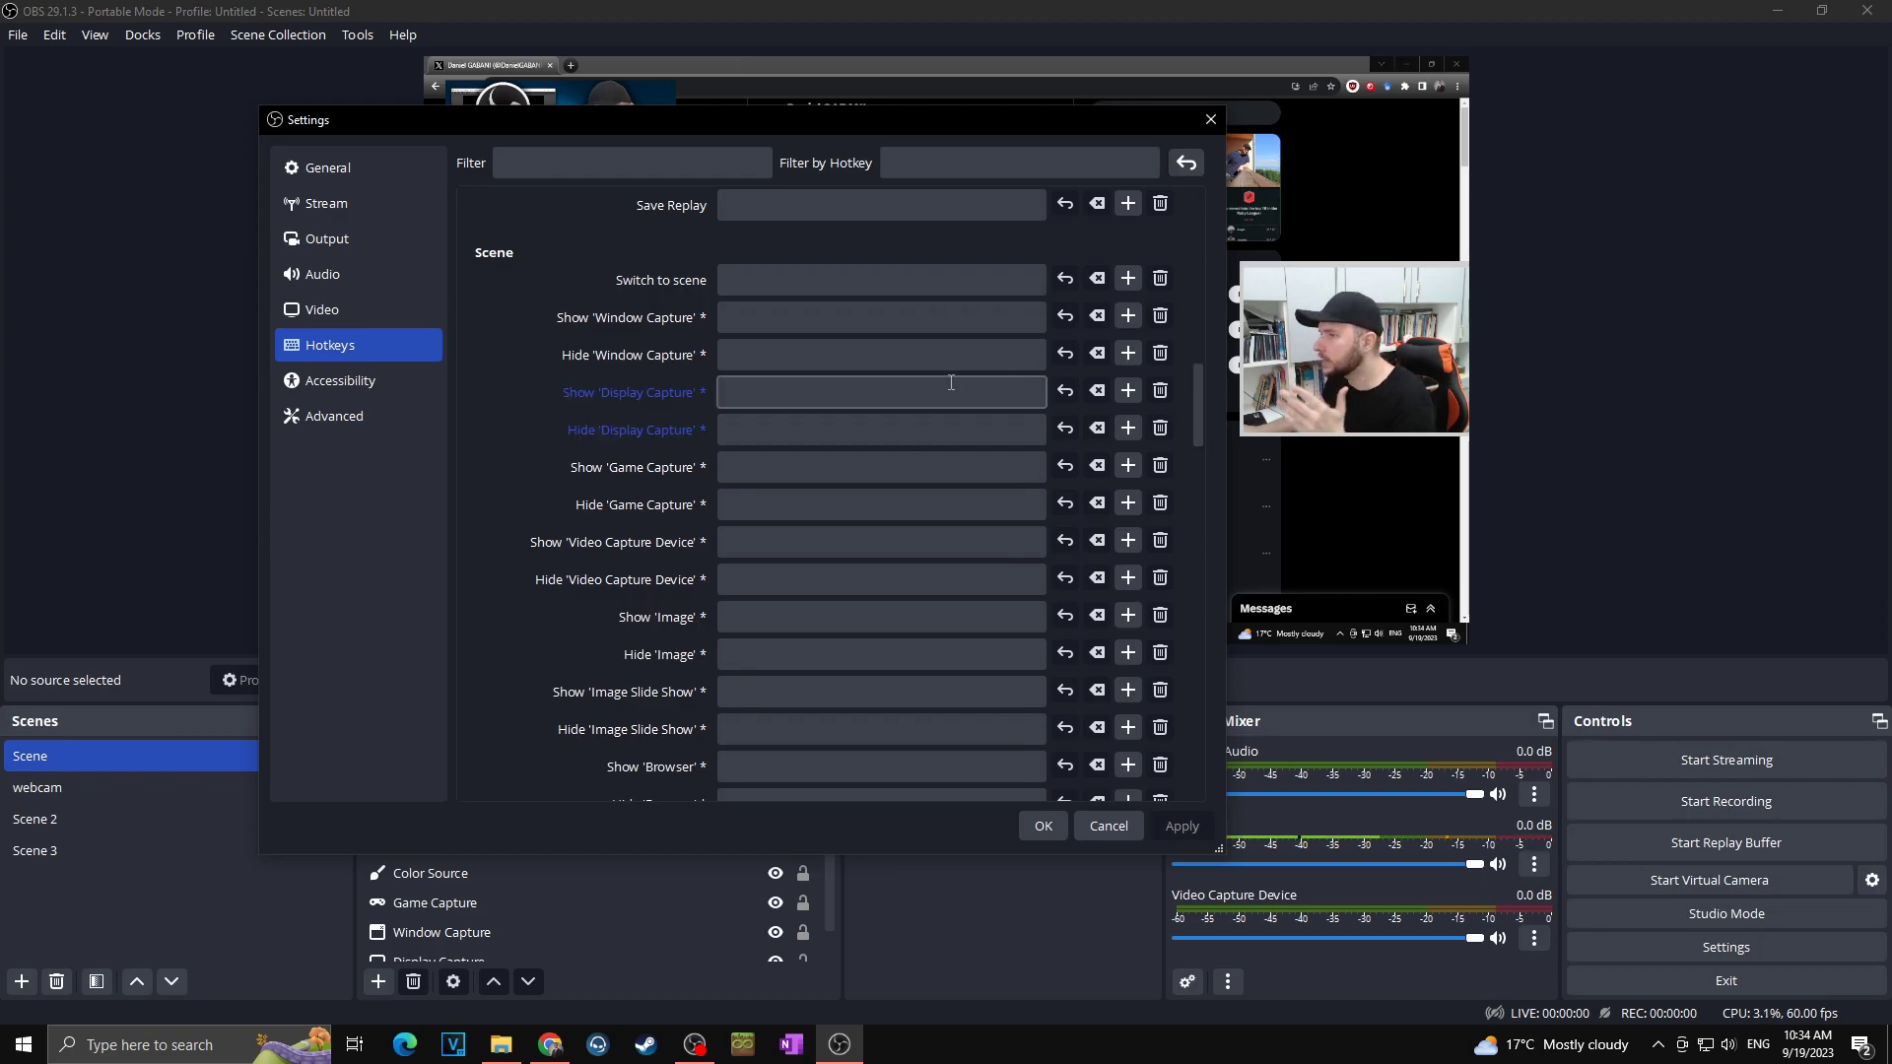
mouse_move(682, 328)
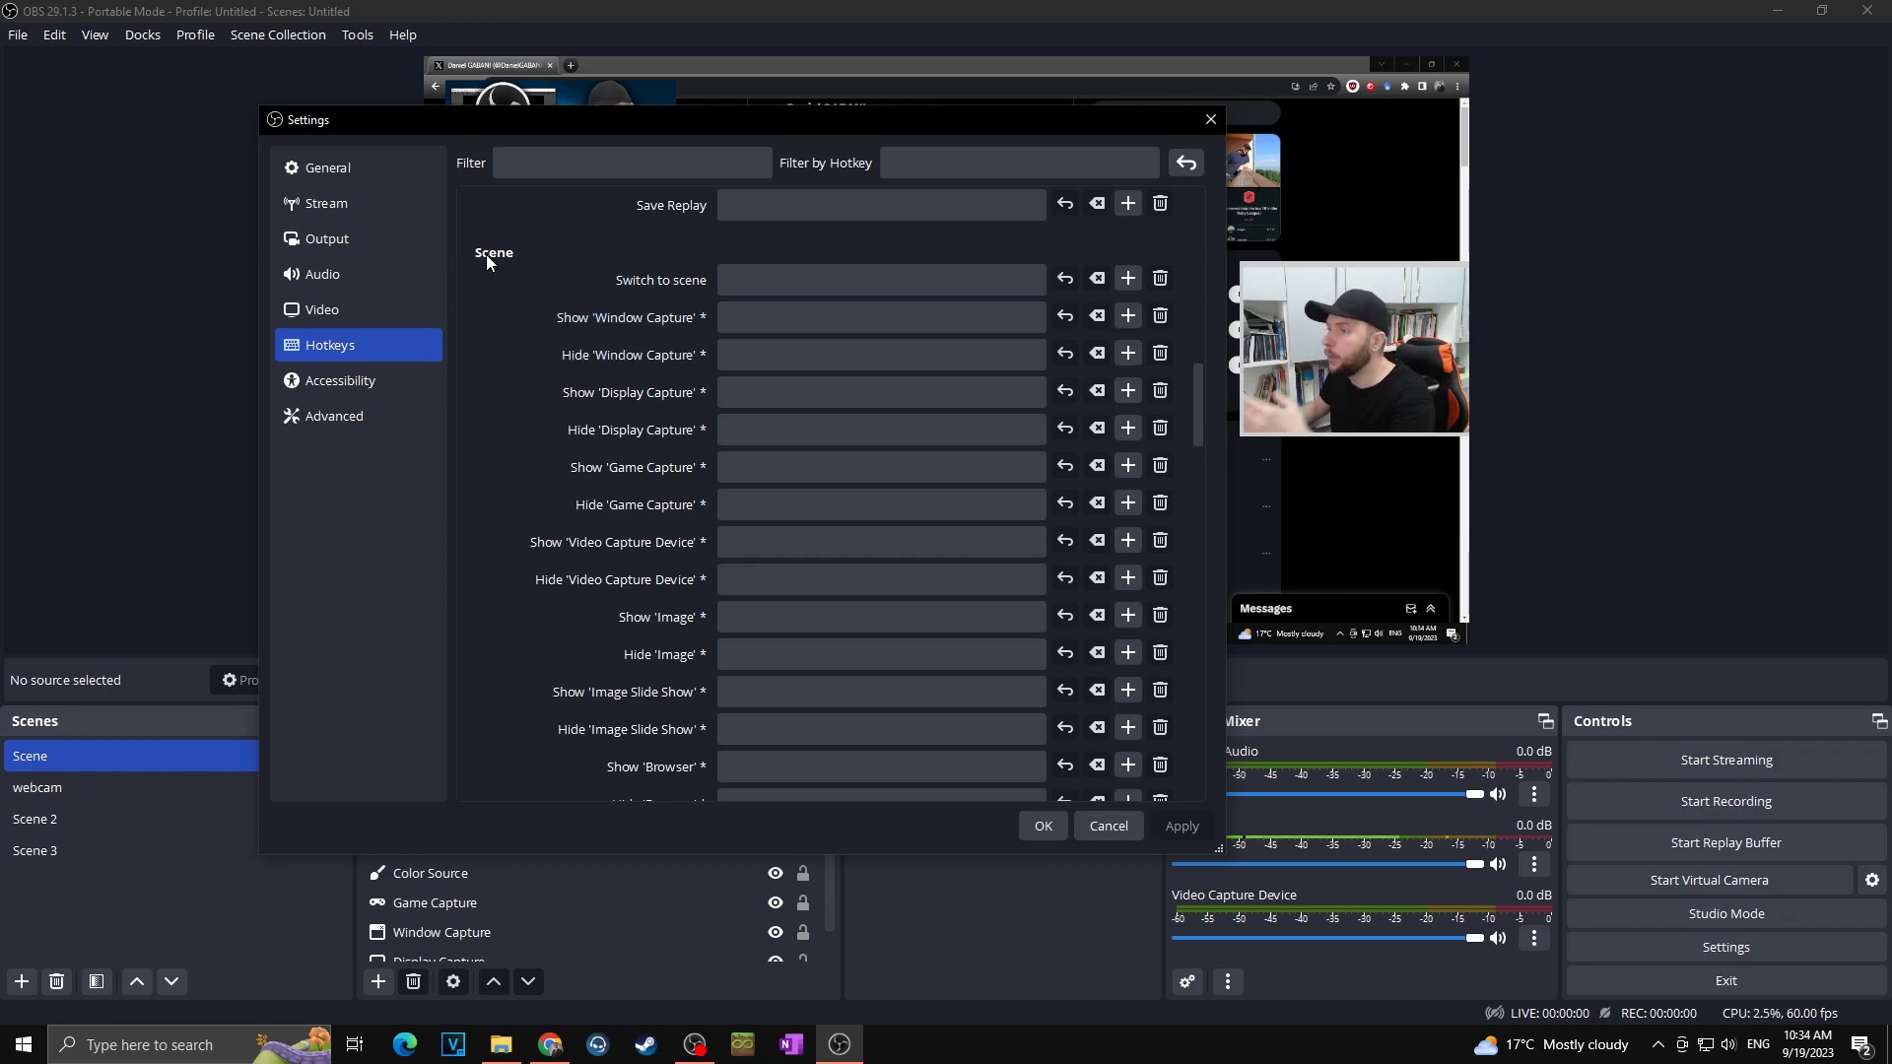
click(795, 284)
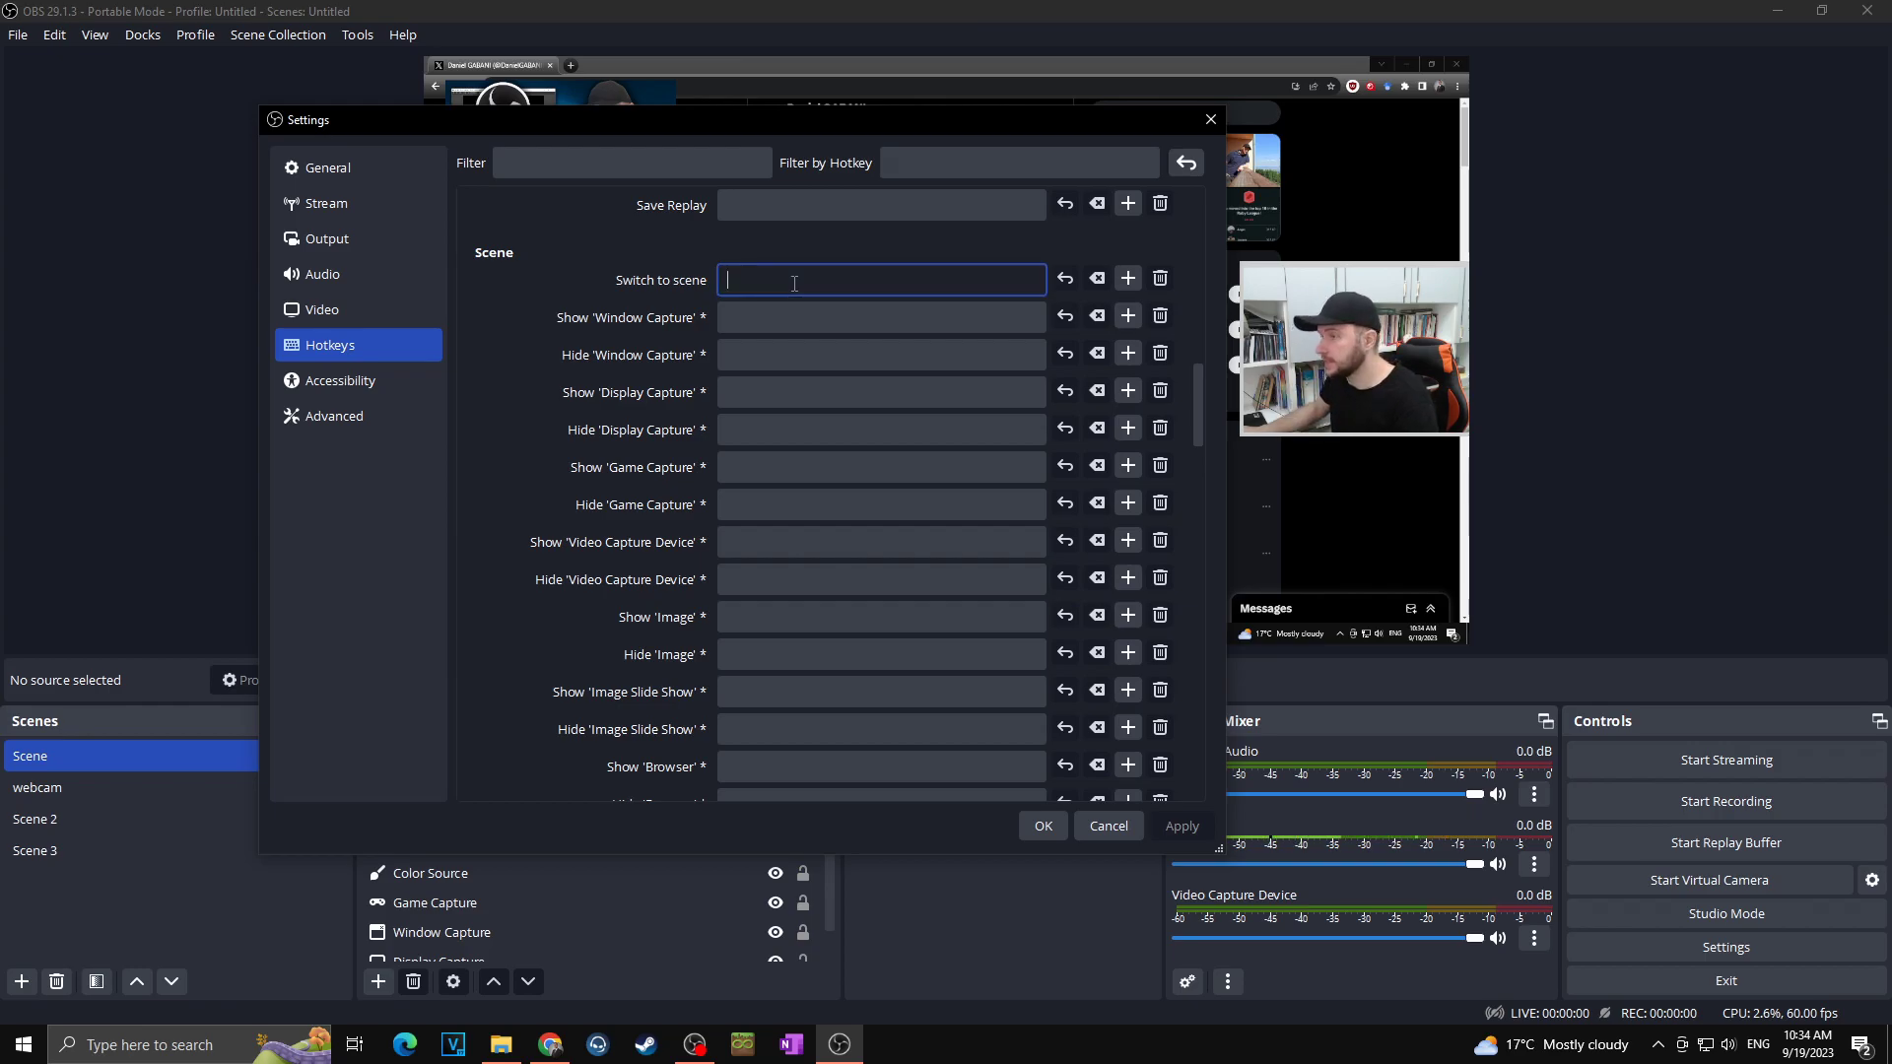
key(0)
Assign G as the hotkey for switching to the webcam scene and save the settings.
scroll(591, 406, down, 4)
scroll(590, 419, down, 1)
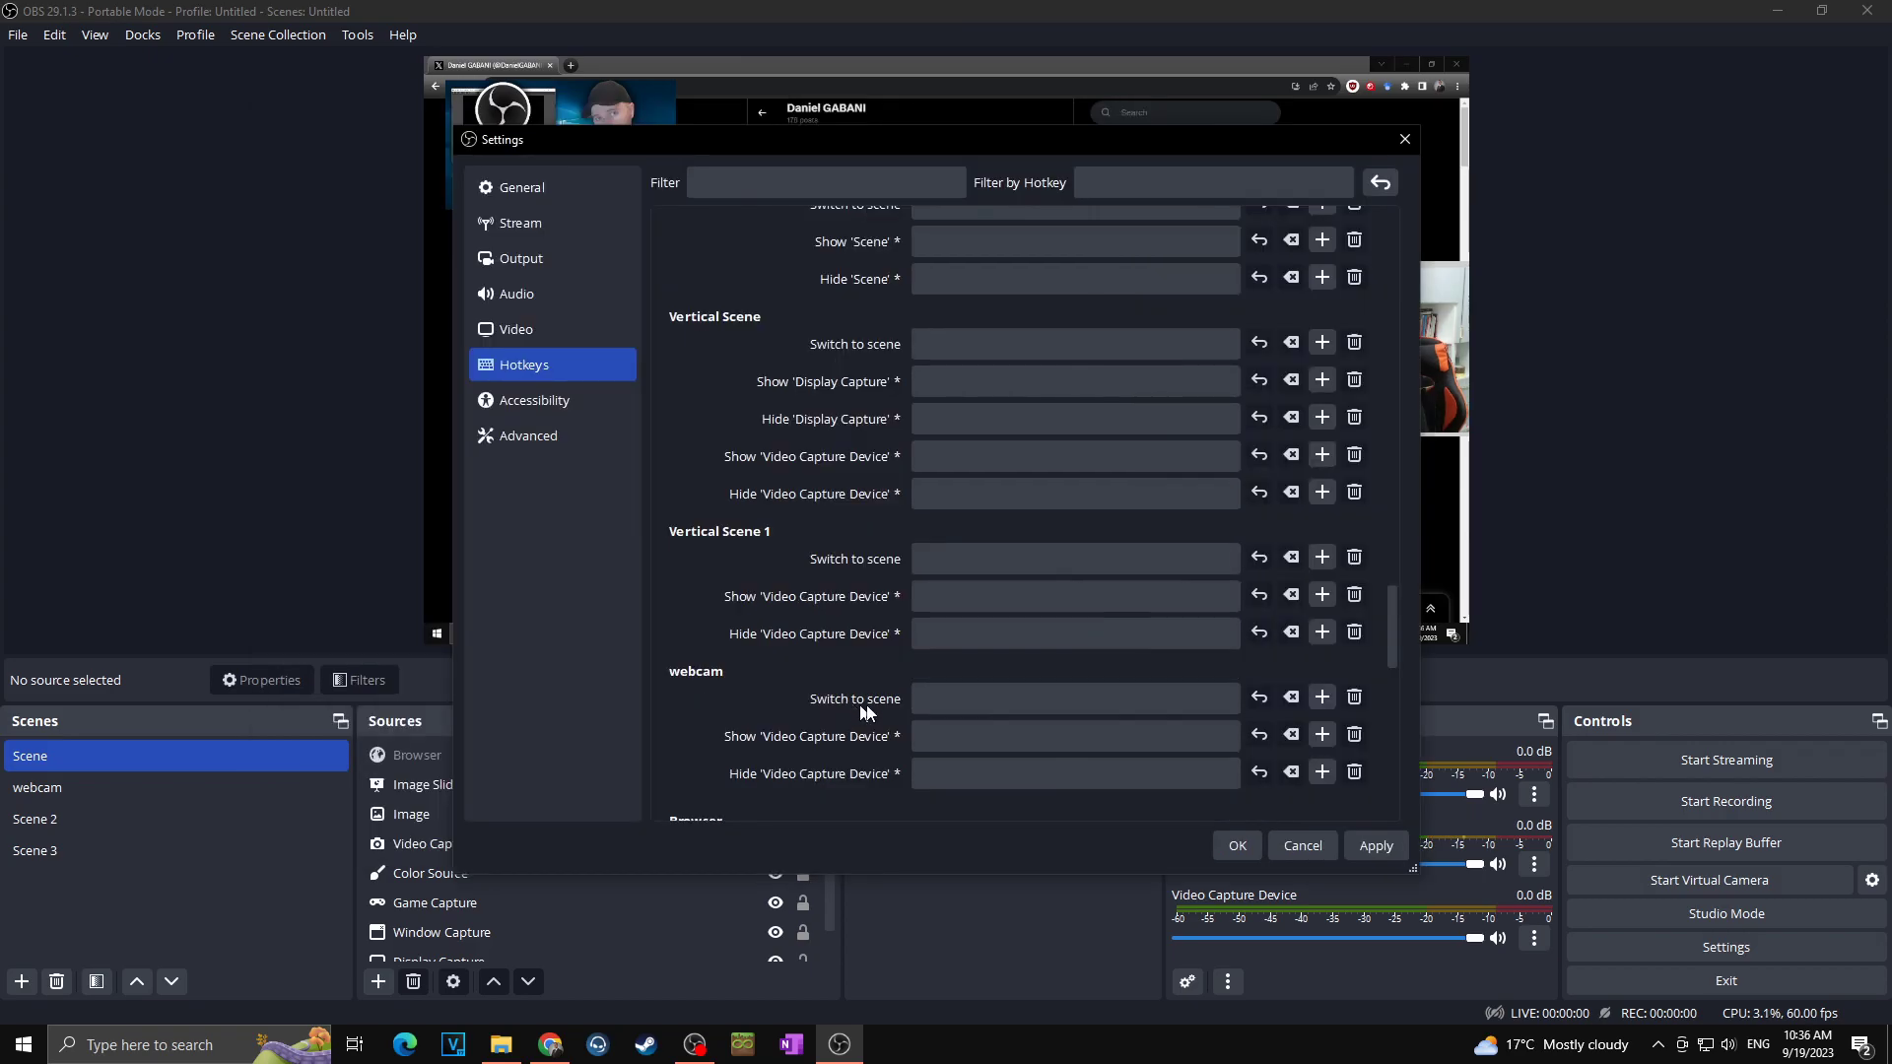
click(943, 699)
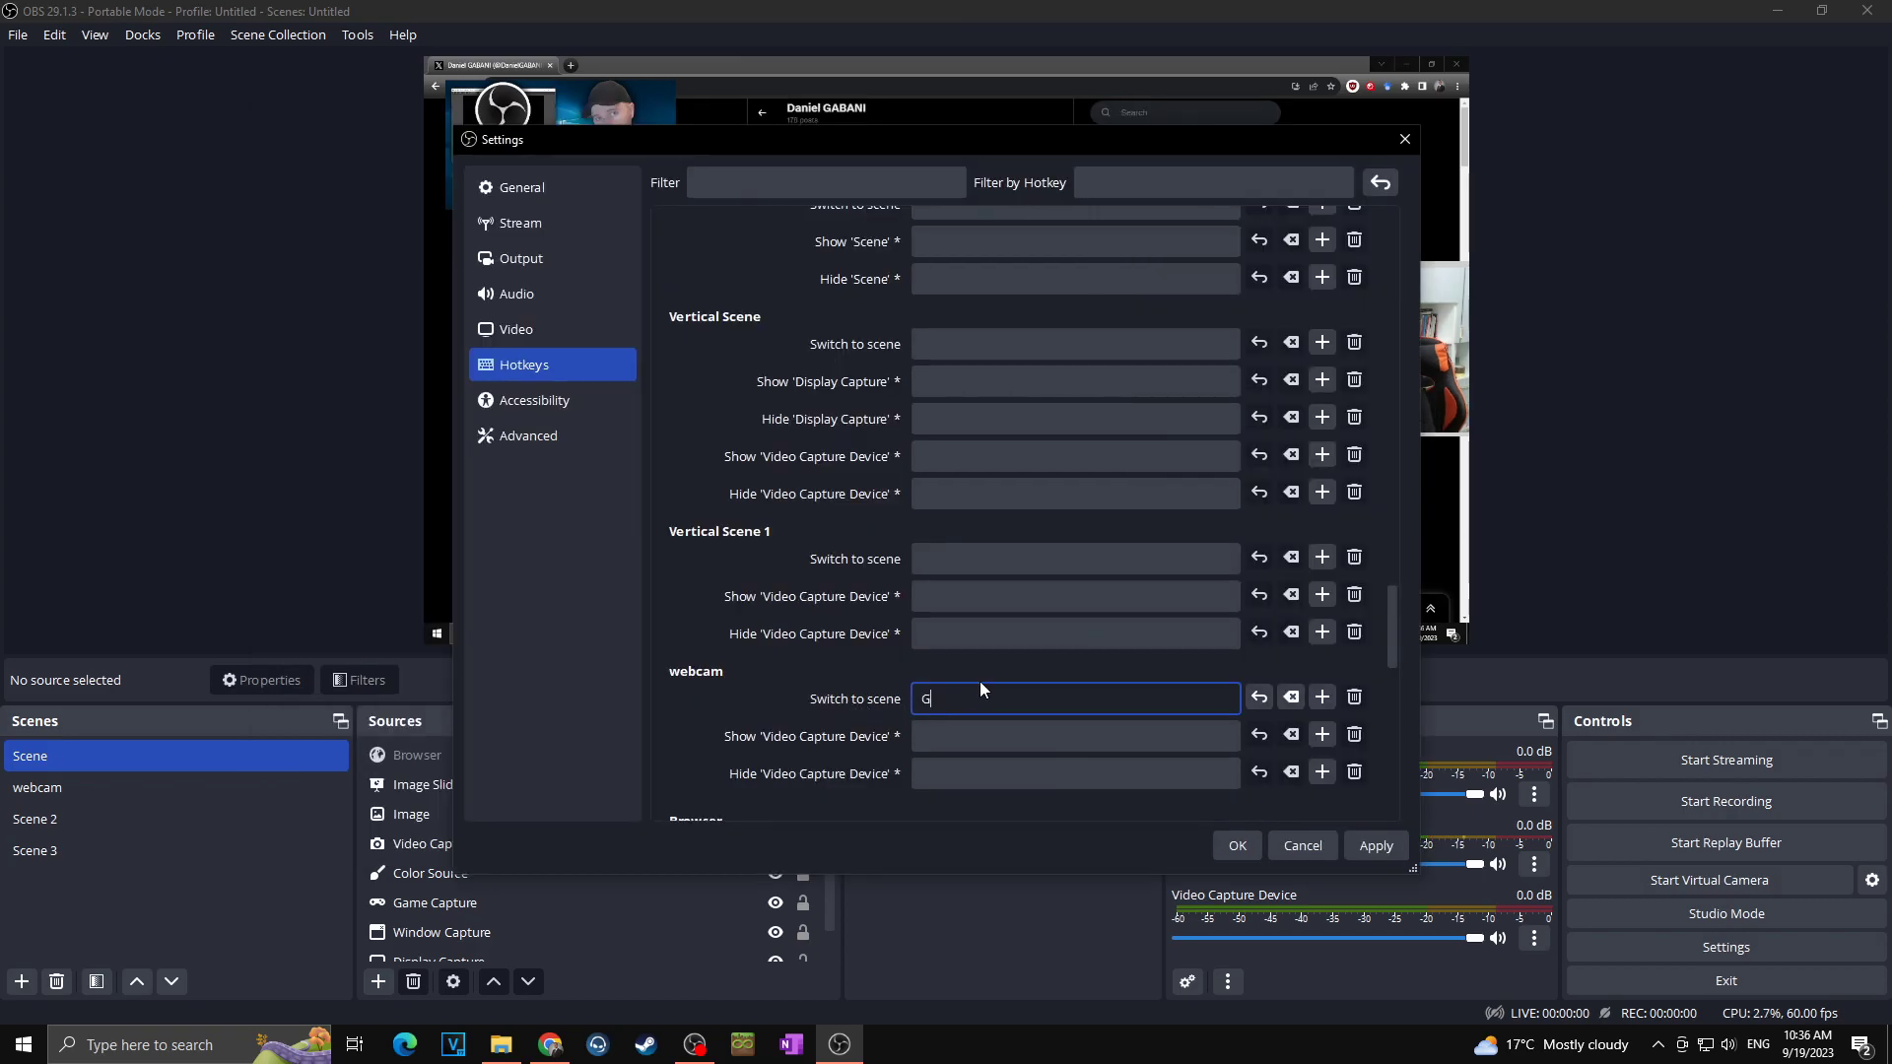
click(1373, 849)
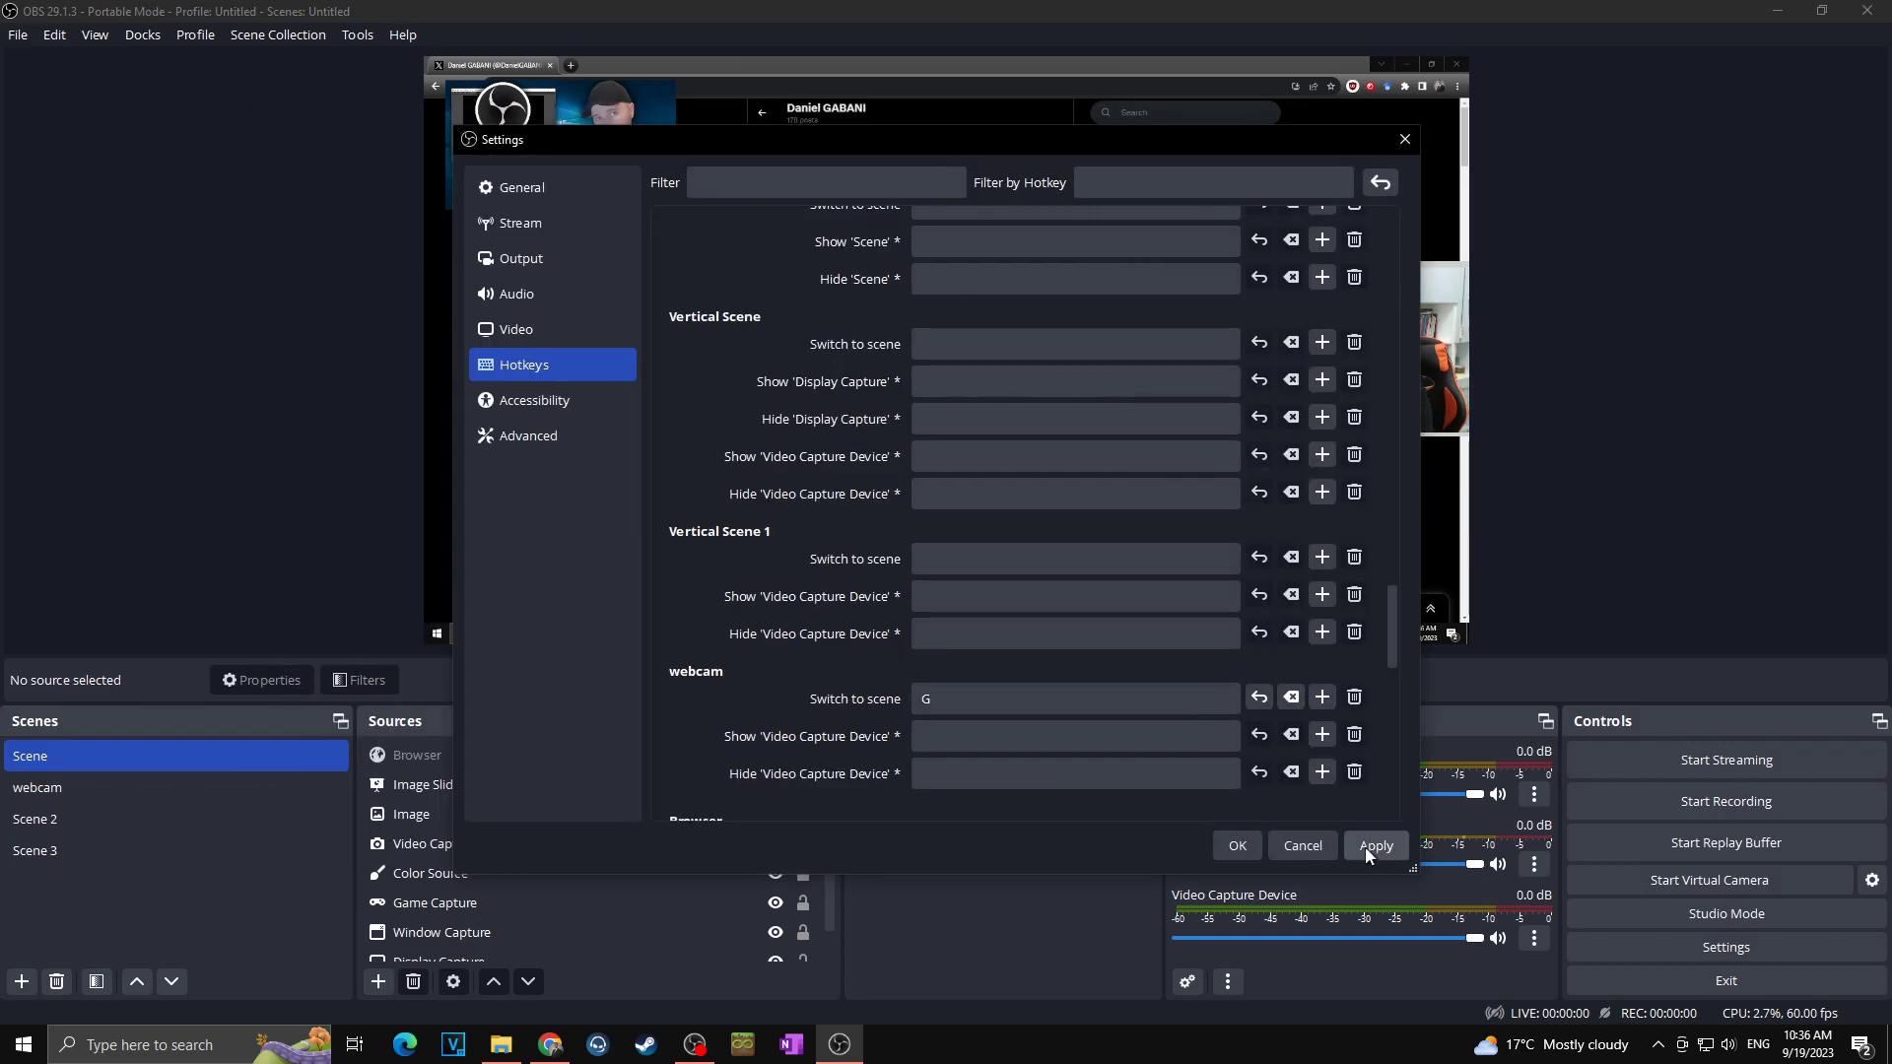
click(1230, 848)
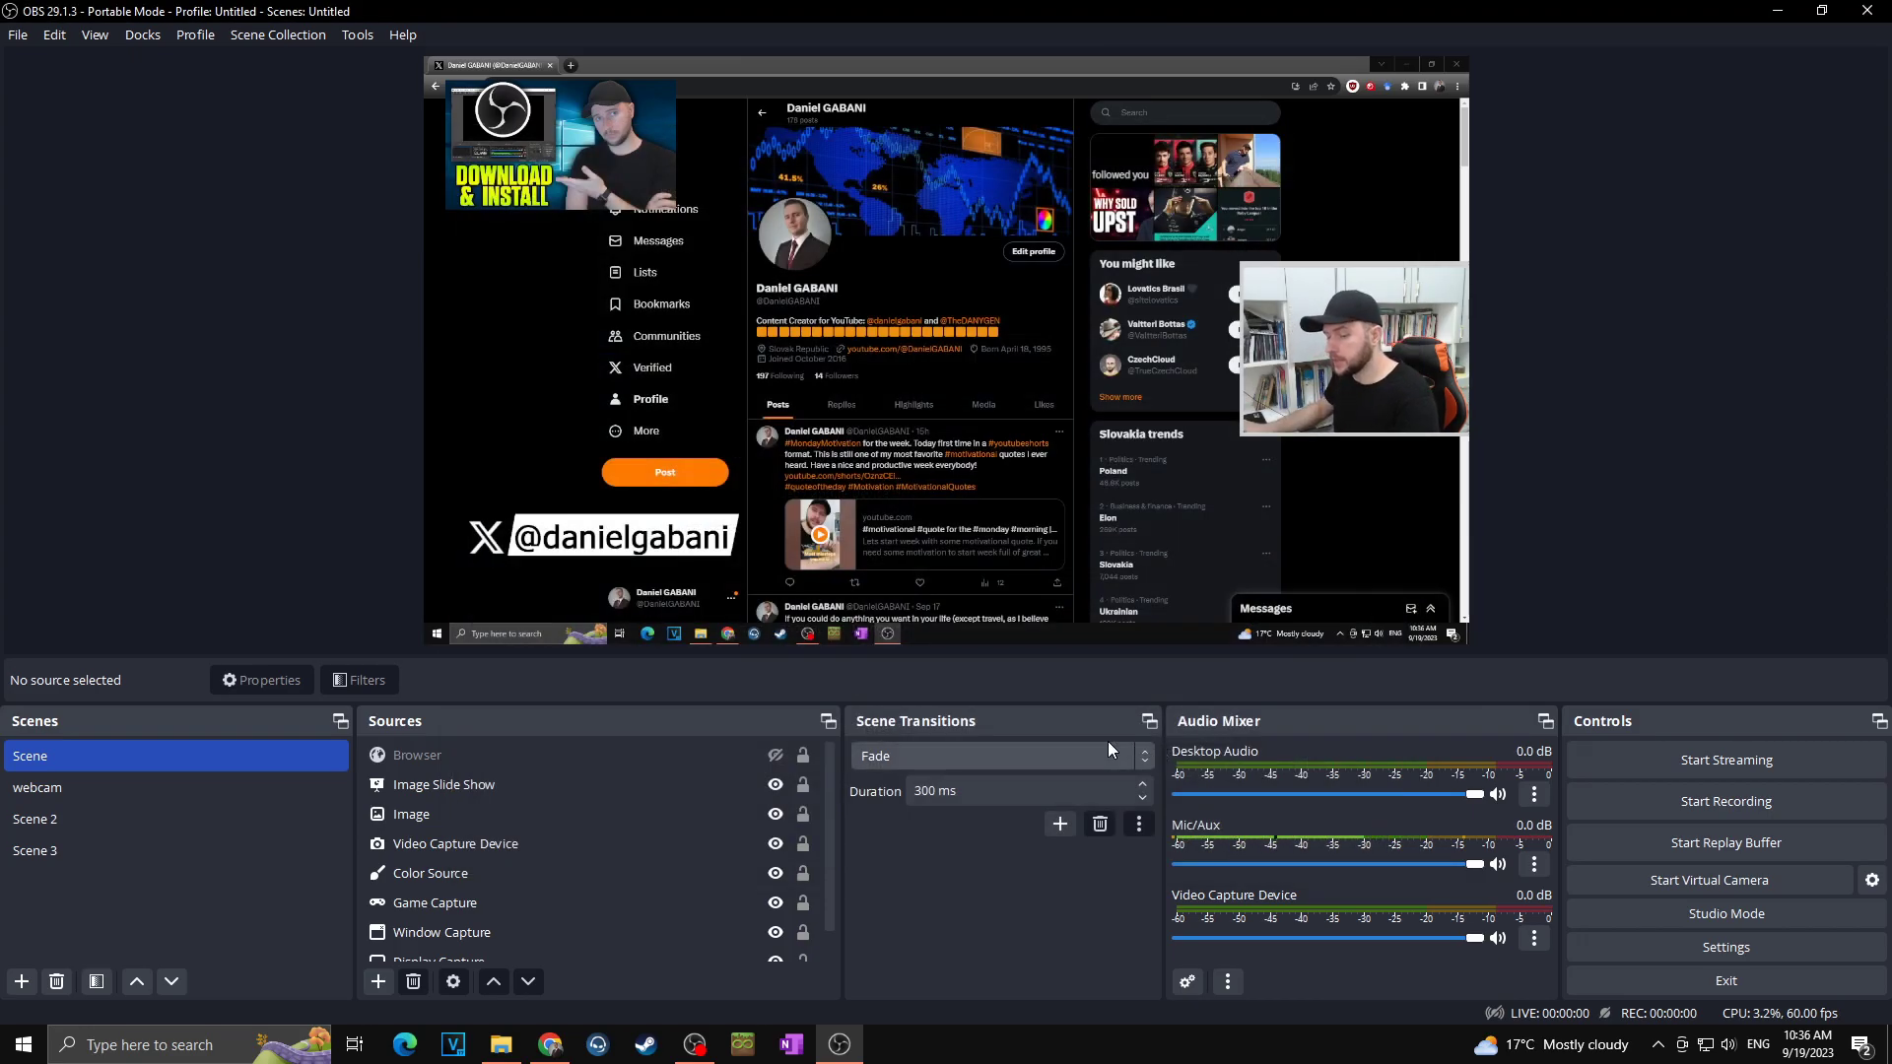
Test the scene hotkeys by switching back and forth between Scene and webcam, ending on Scene.
key(F2)
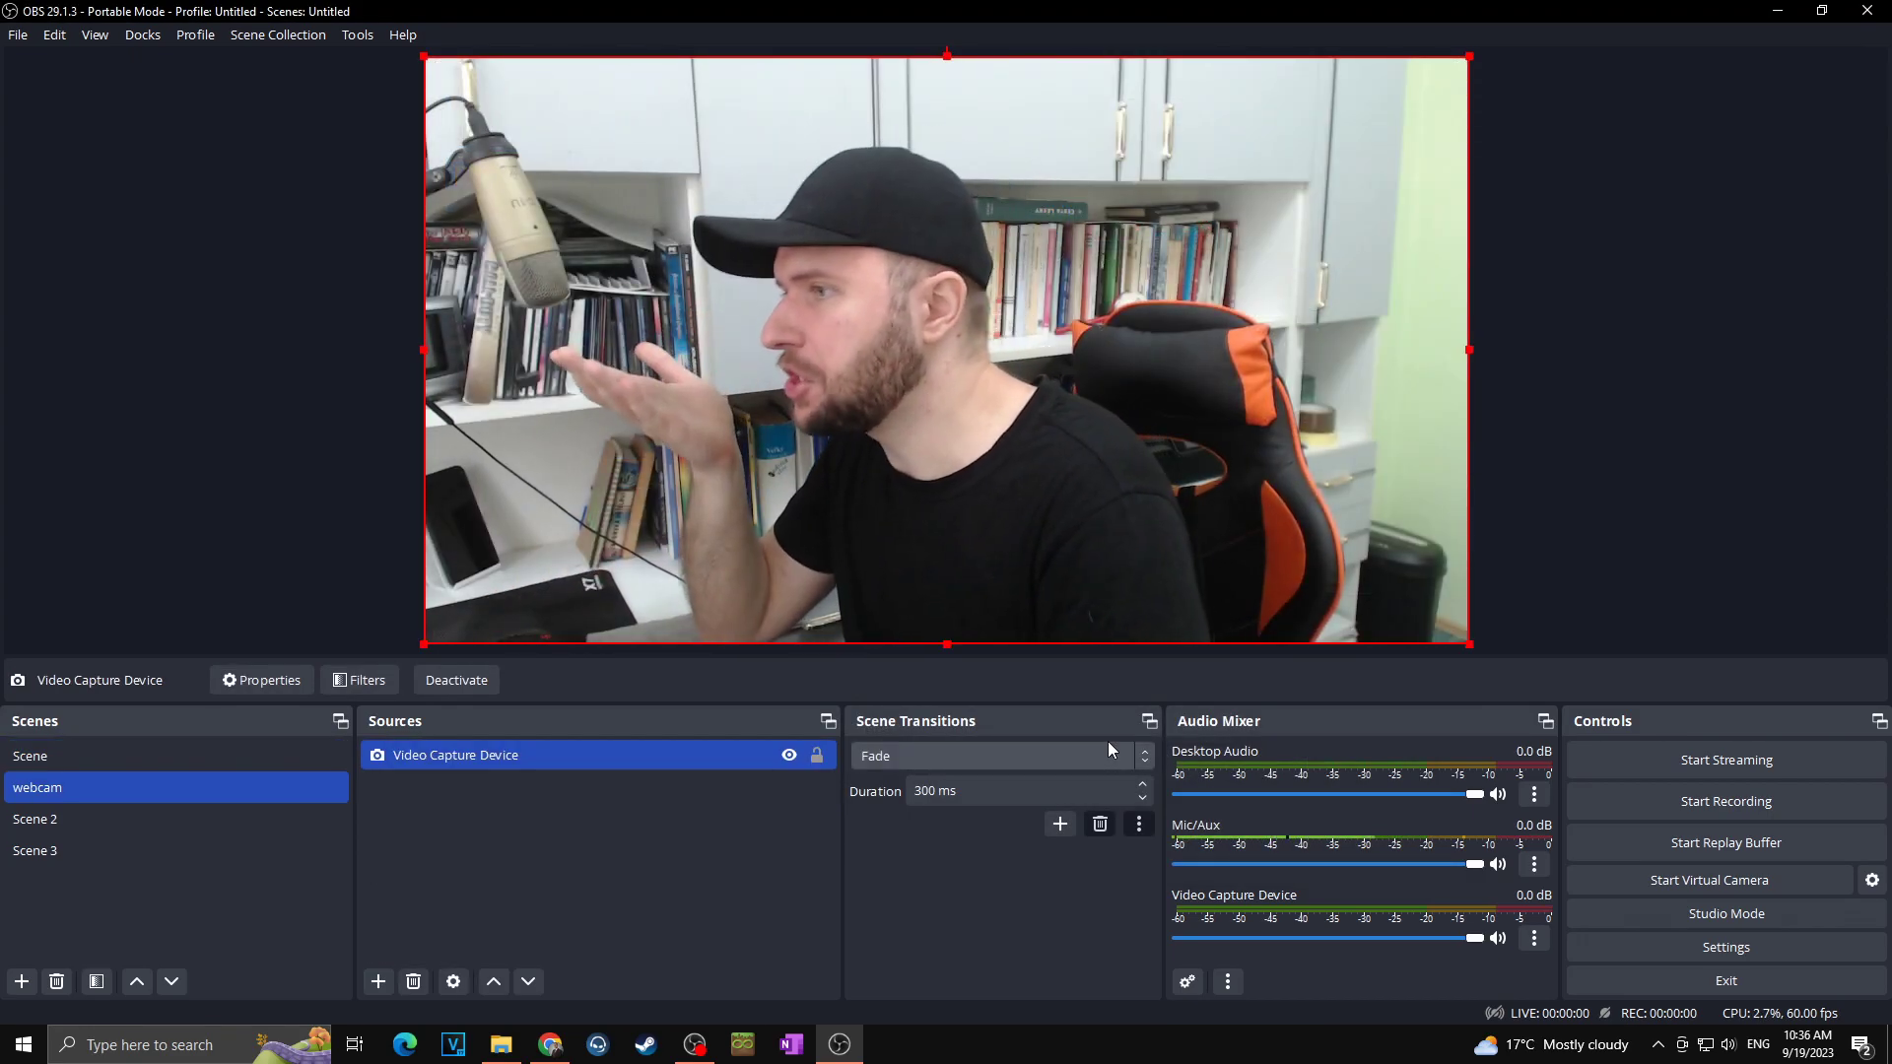
key(F1)
key(F2)
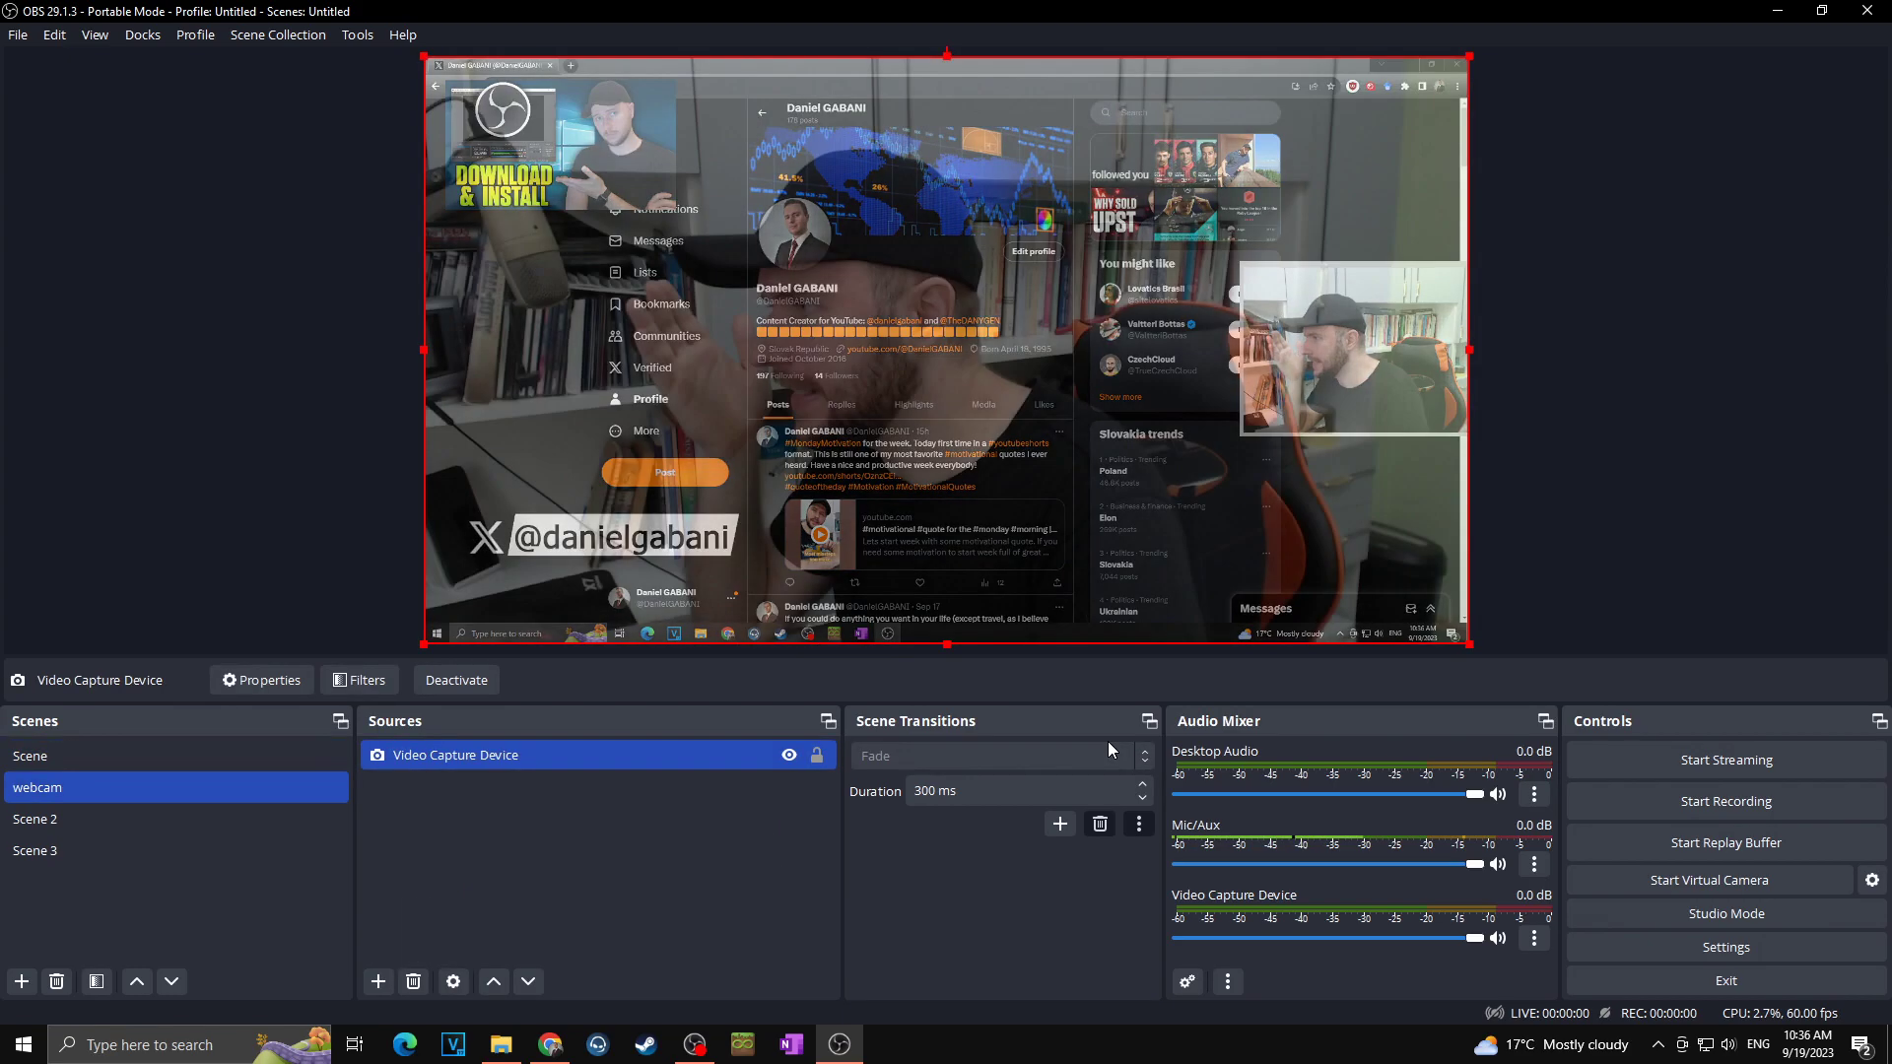
key(F1)
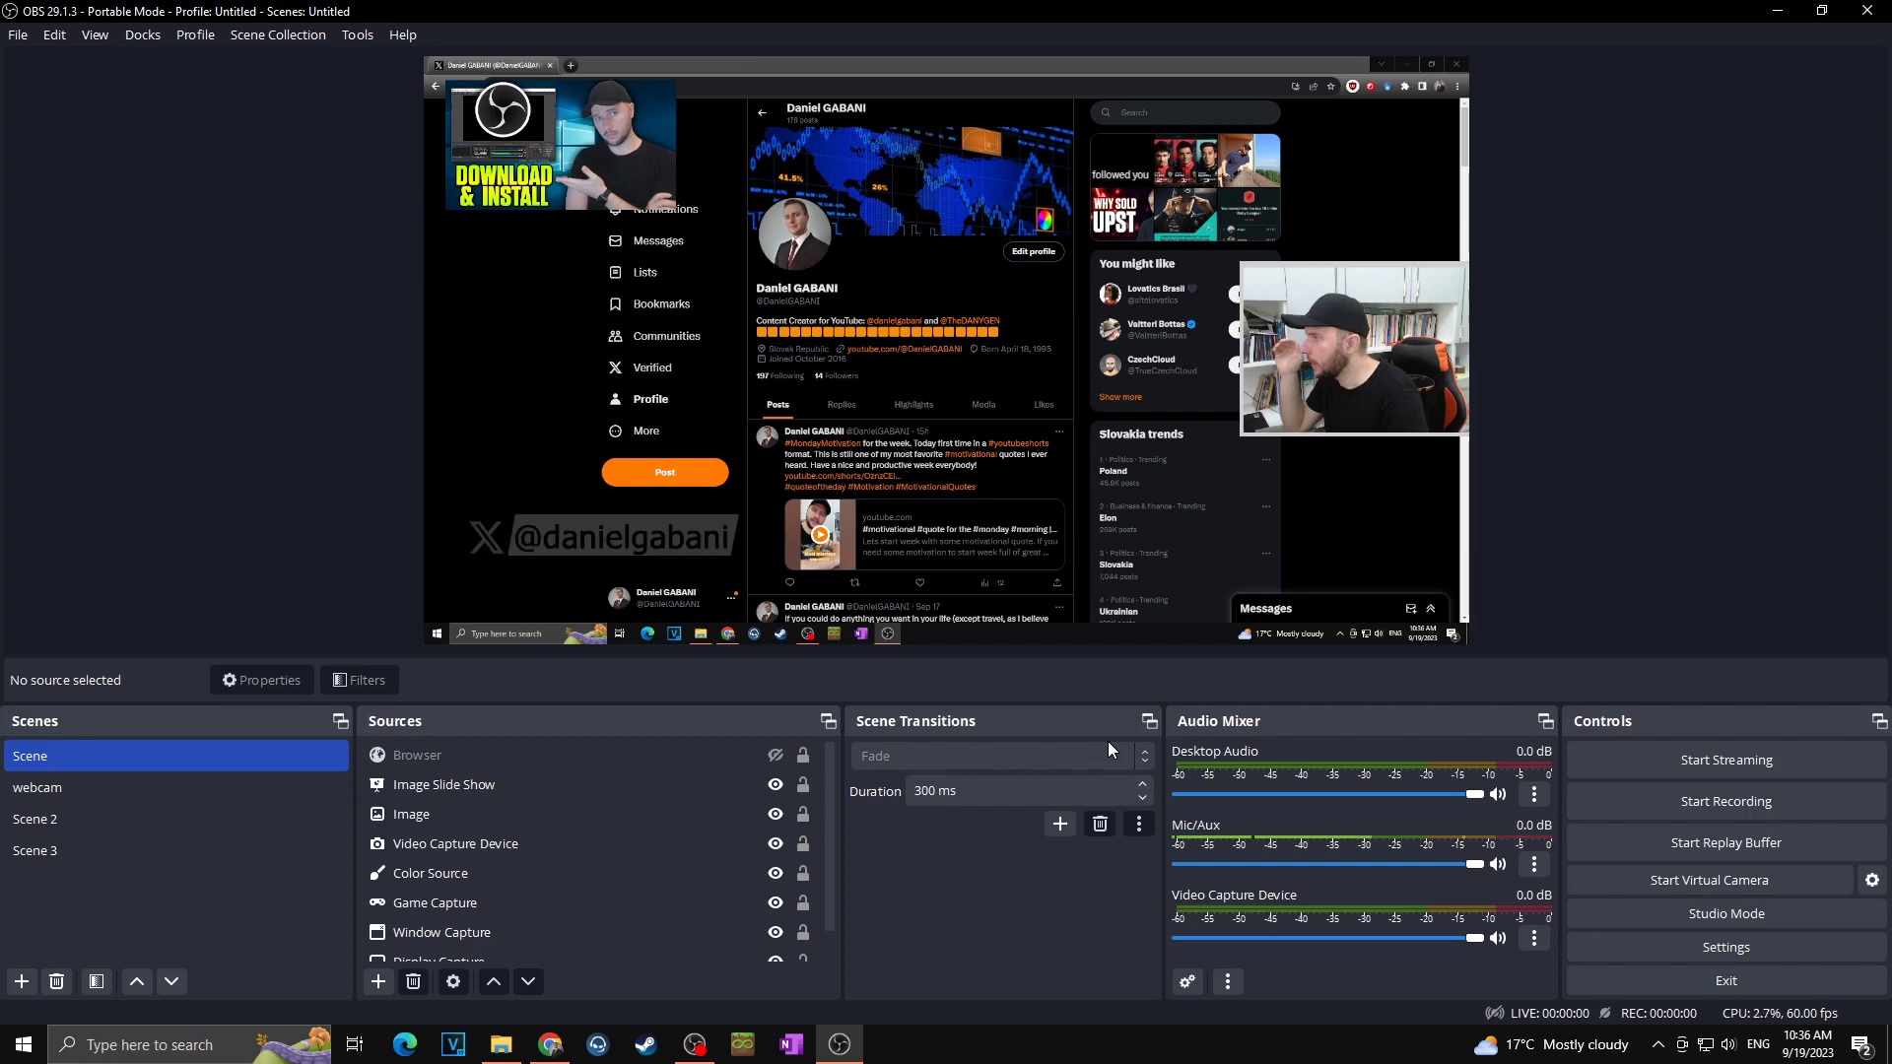
key(F2)
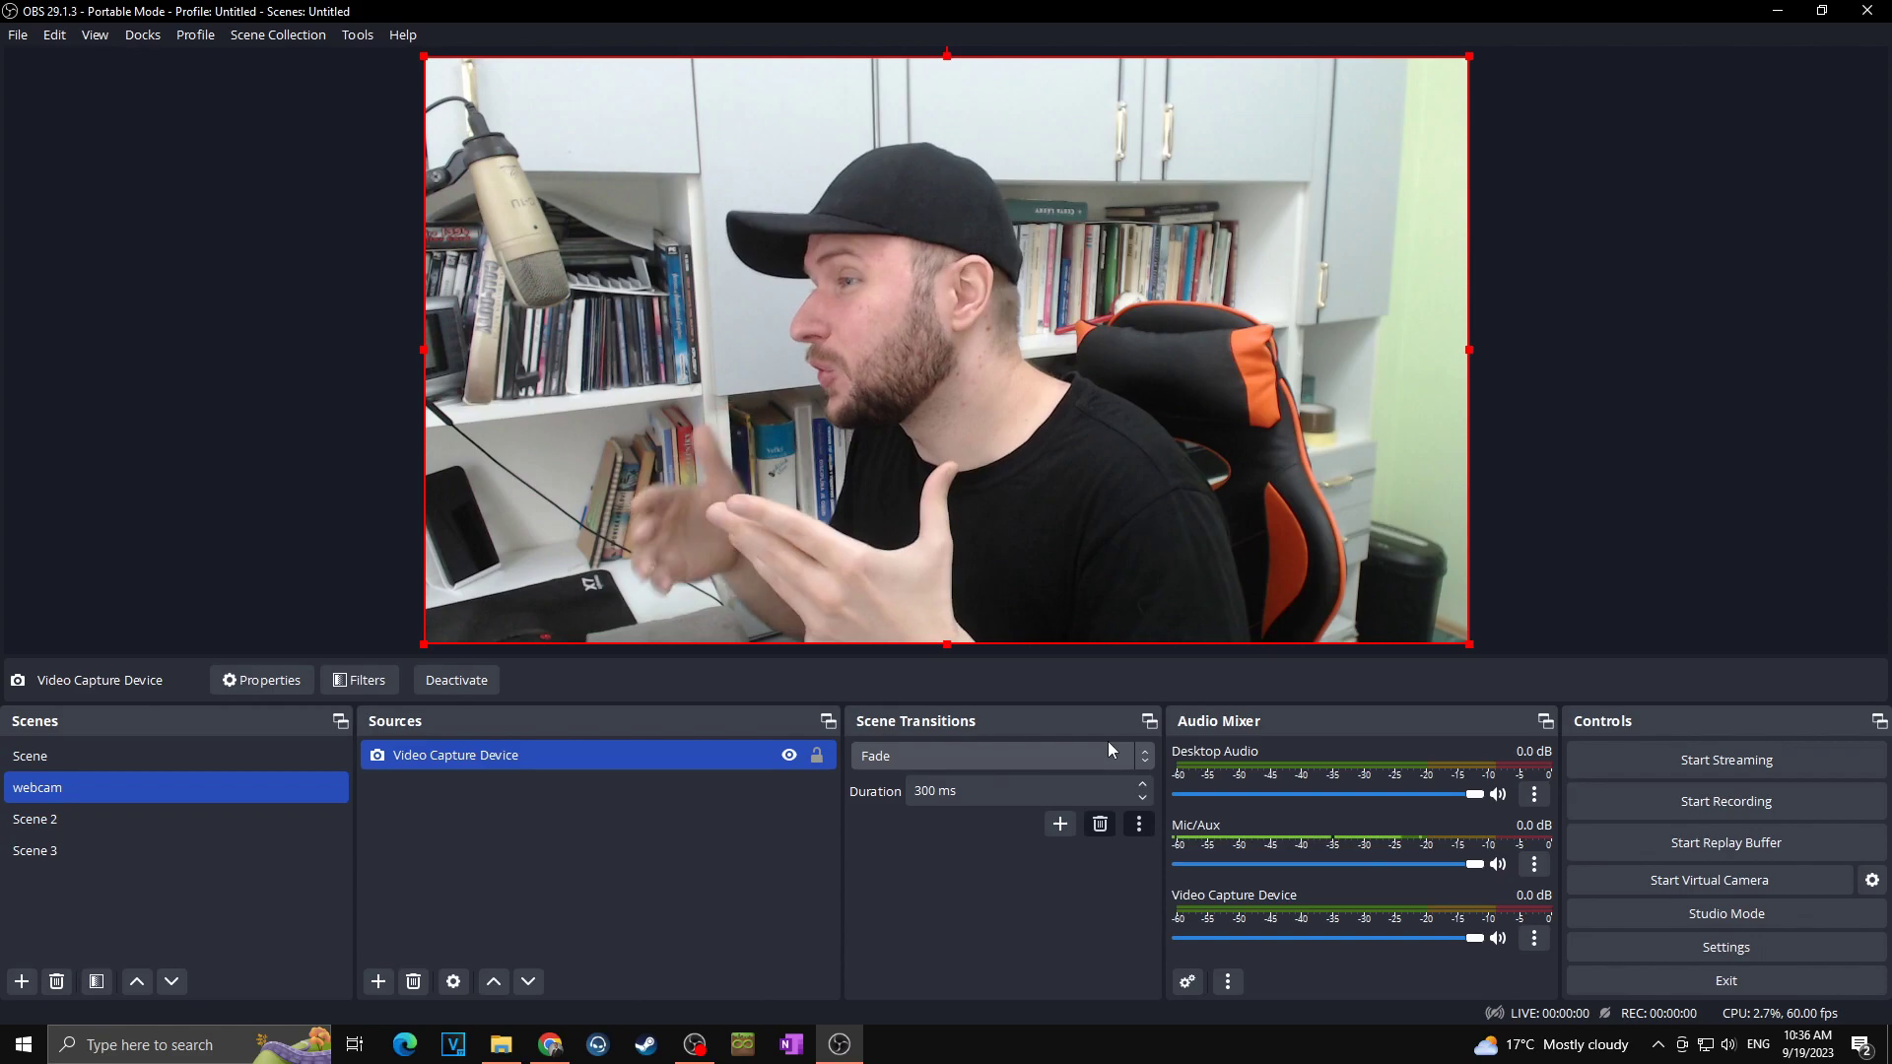
key(Up)
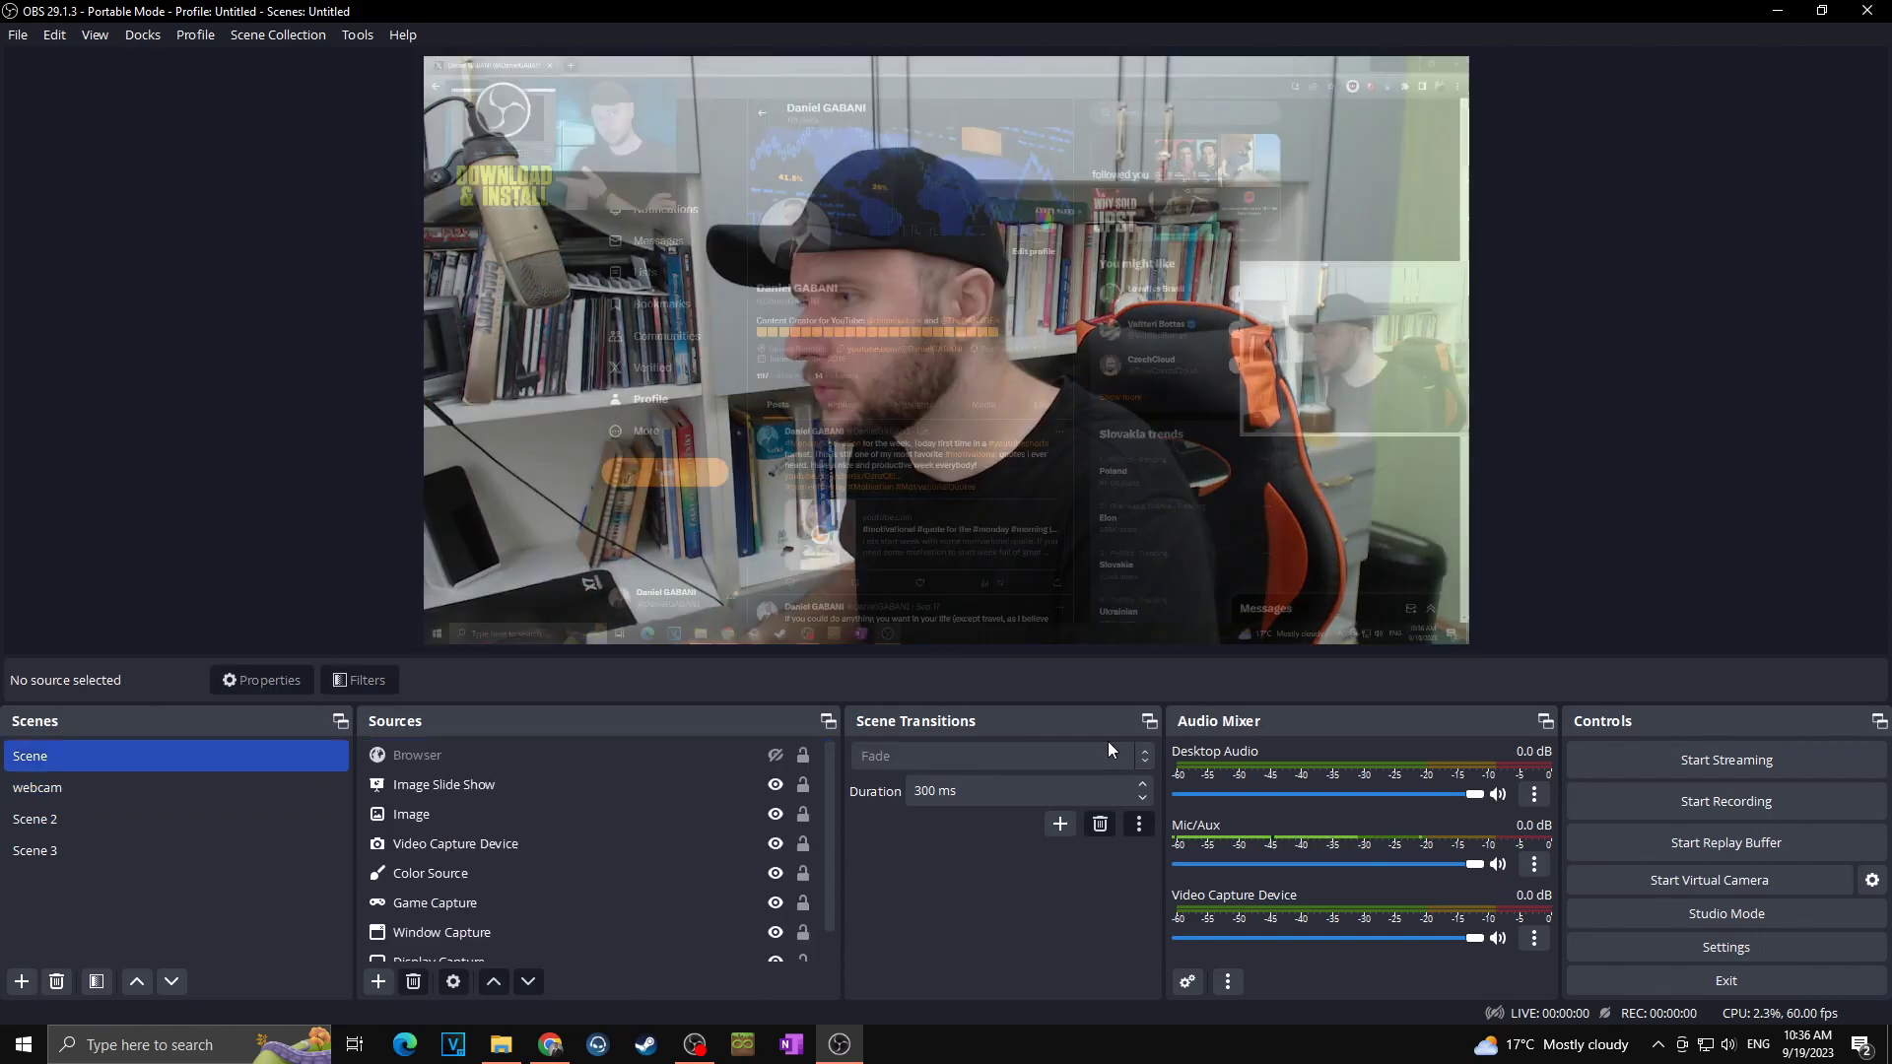
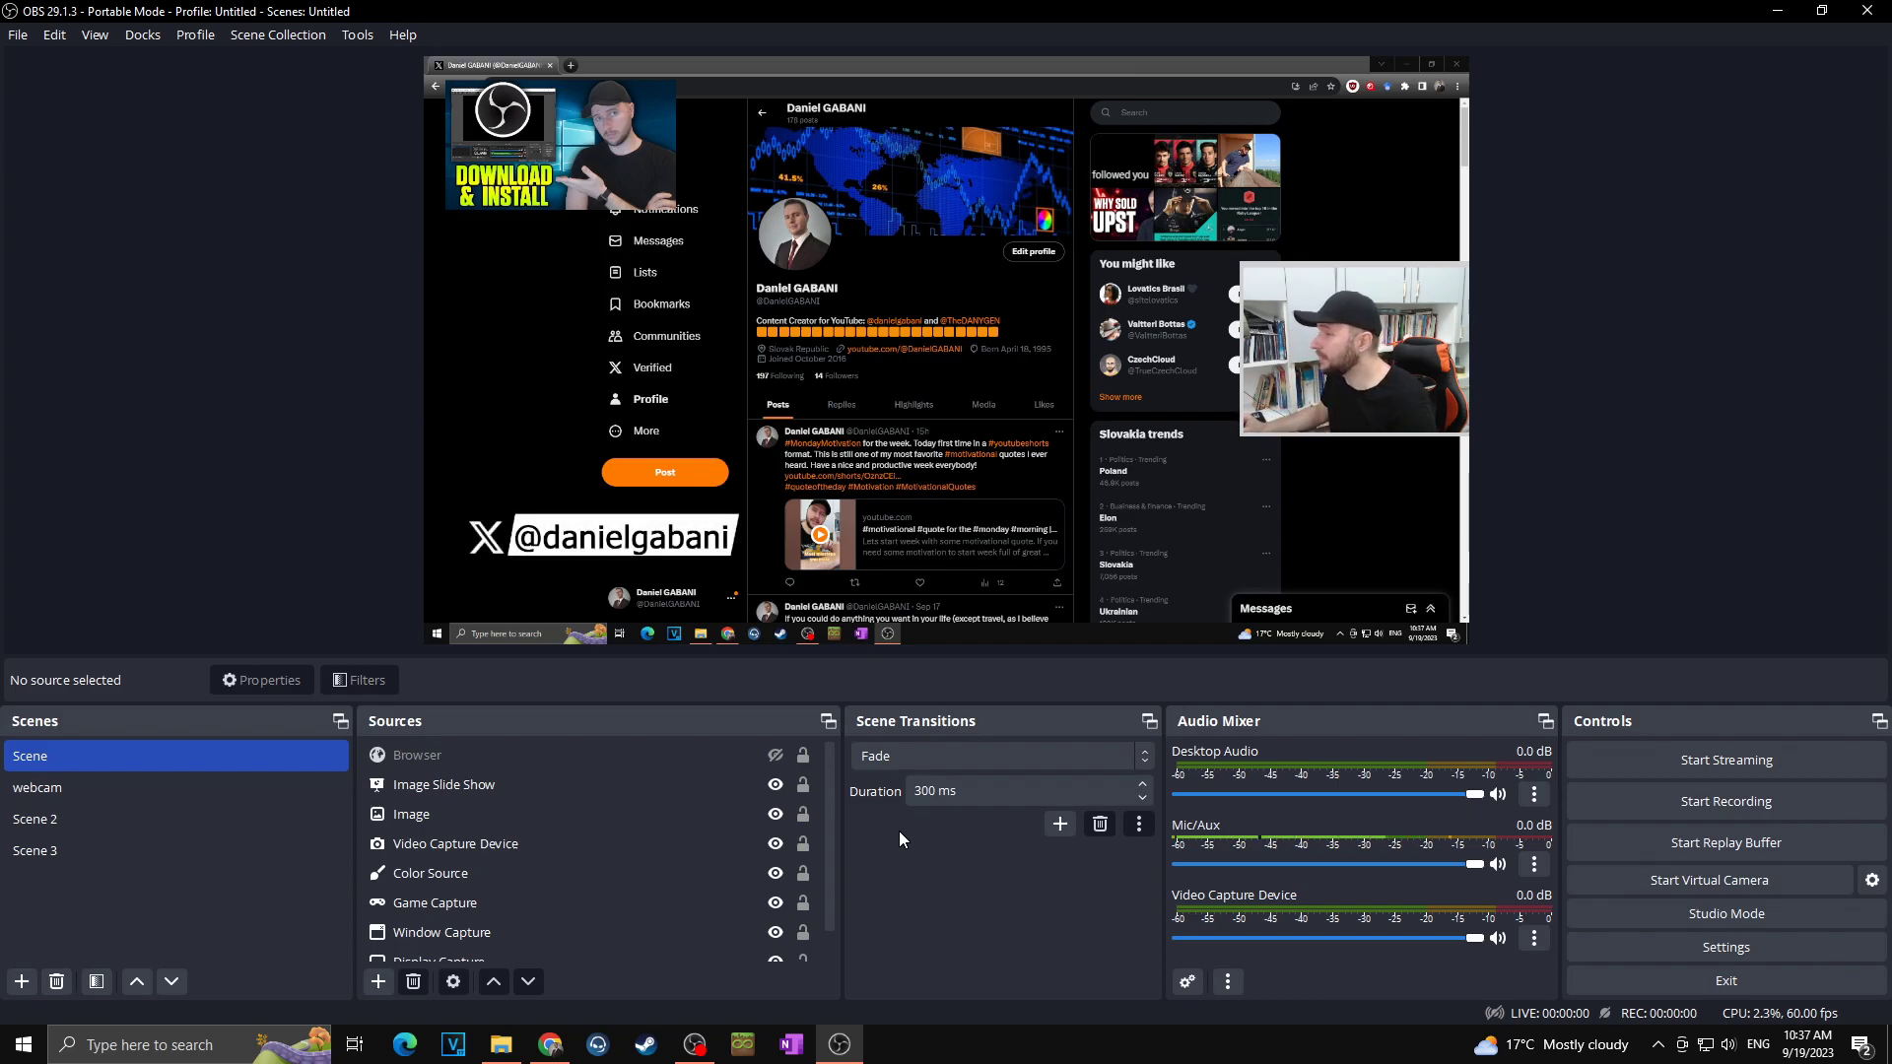
Group the Video Capture Device and Color Source sources in Scene under the name webcam g, and return to Scene.
click(768, 840)
click(674, 822)
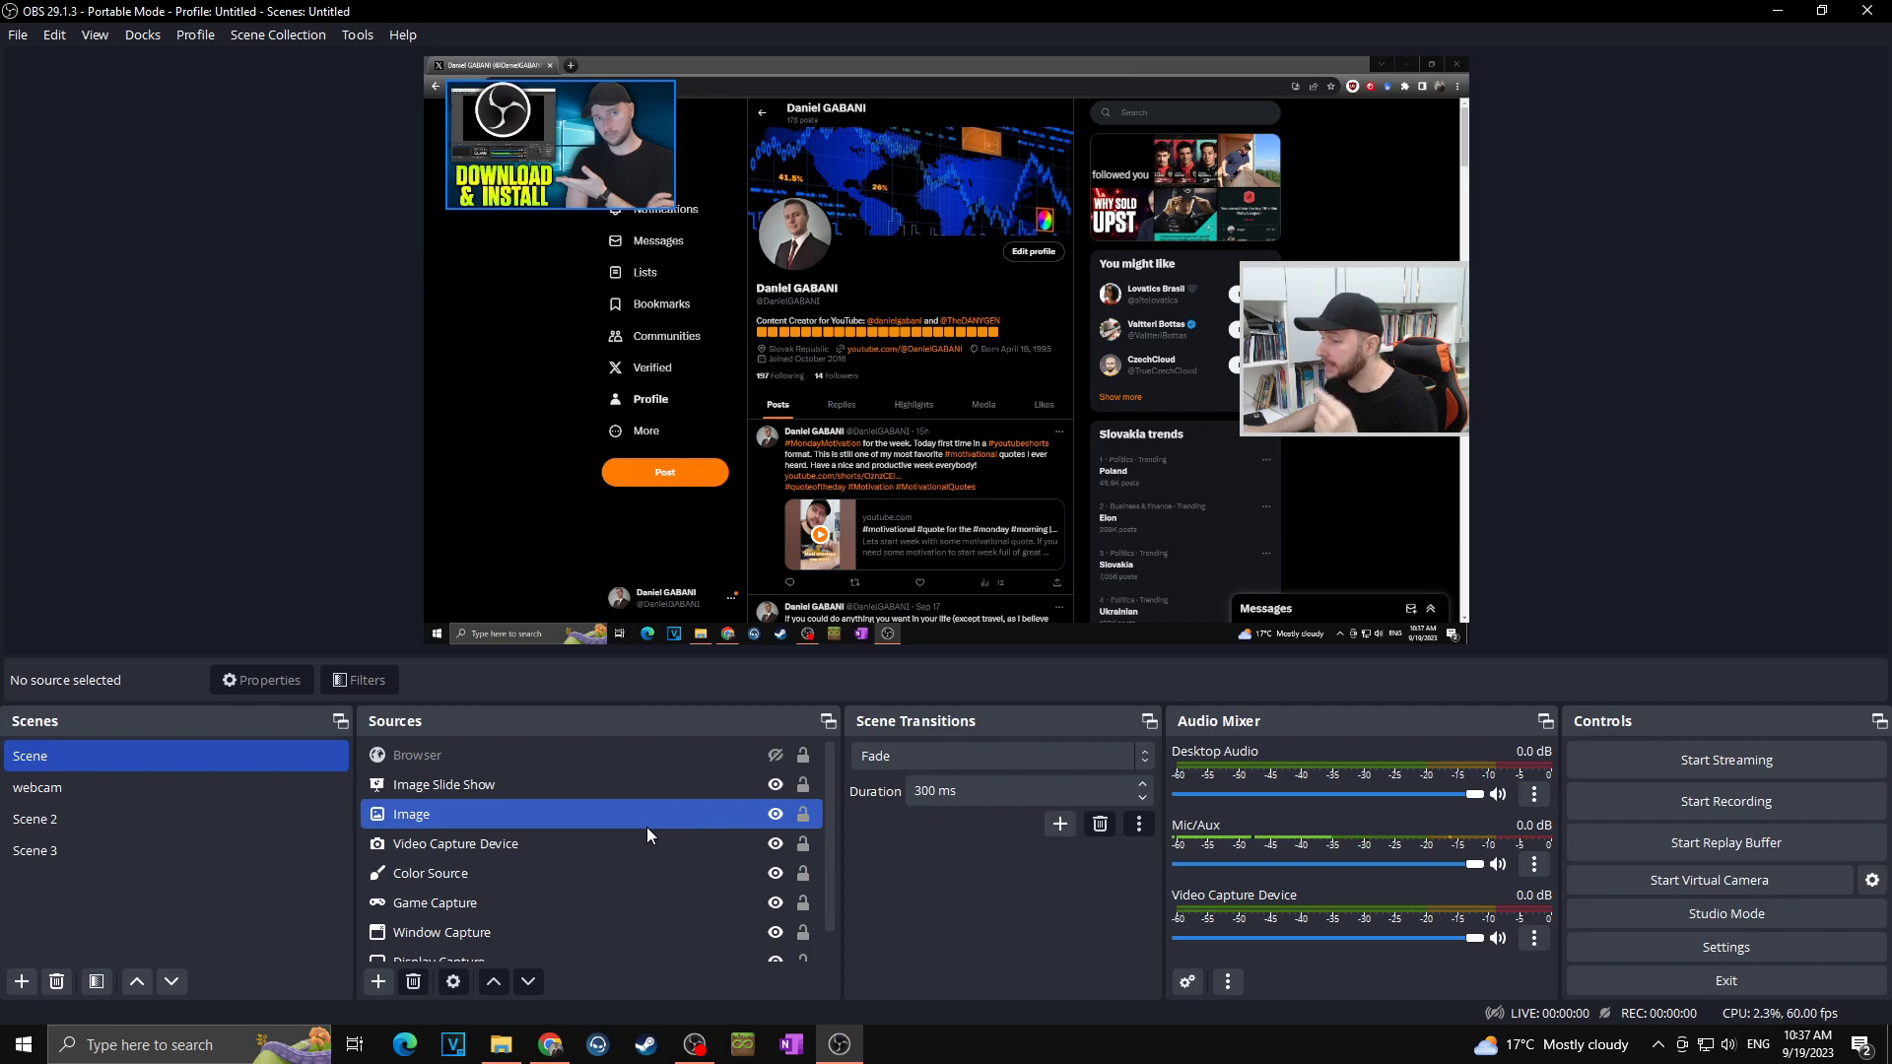
click(534, 848)
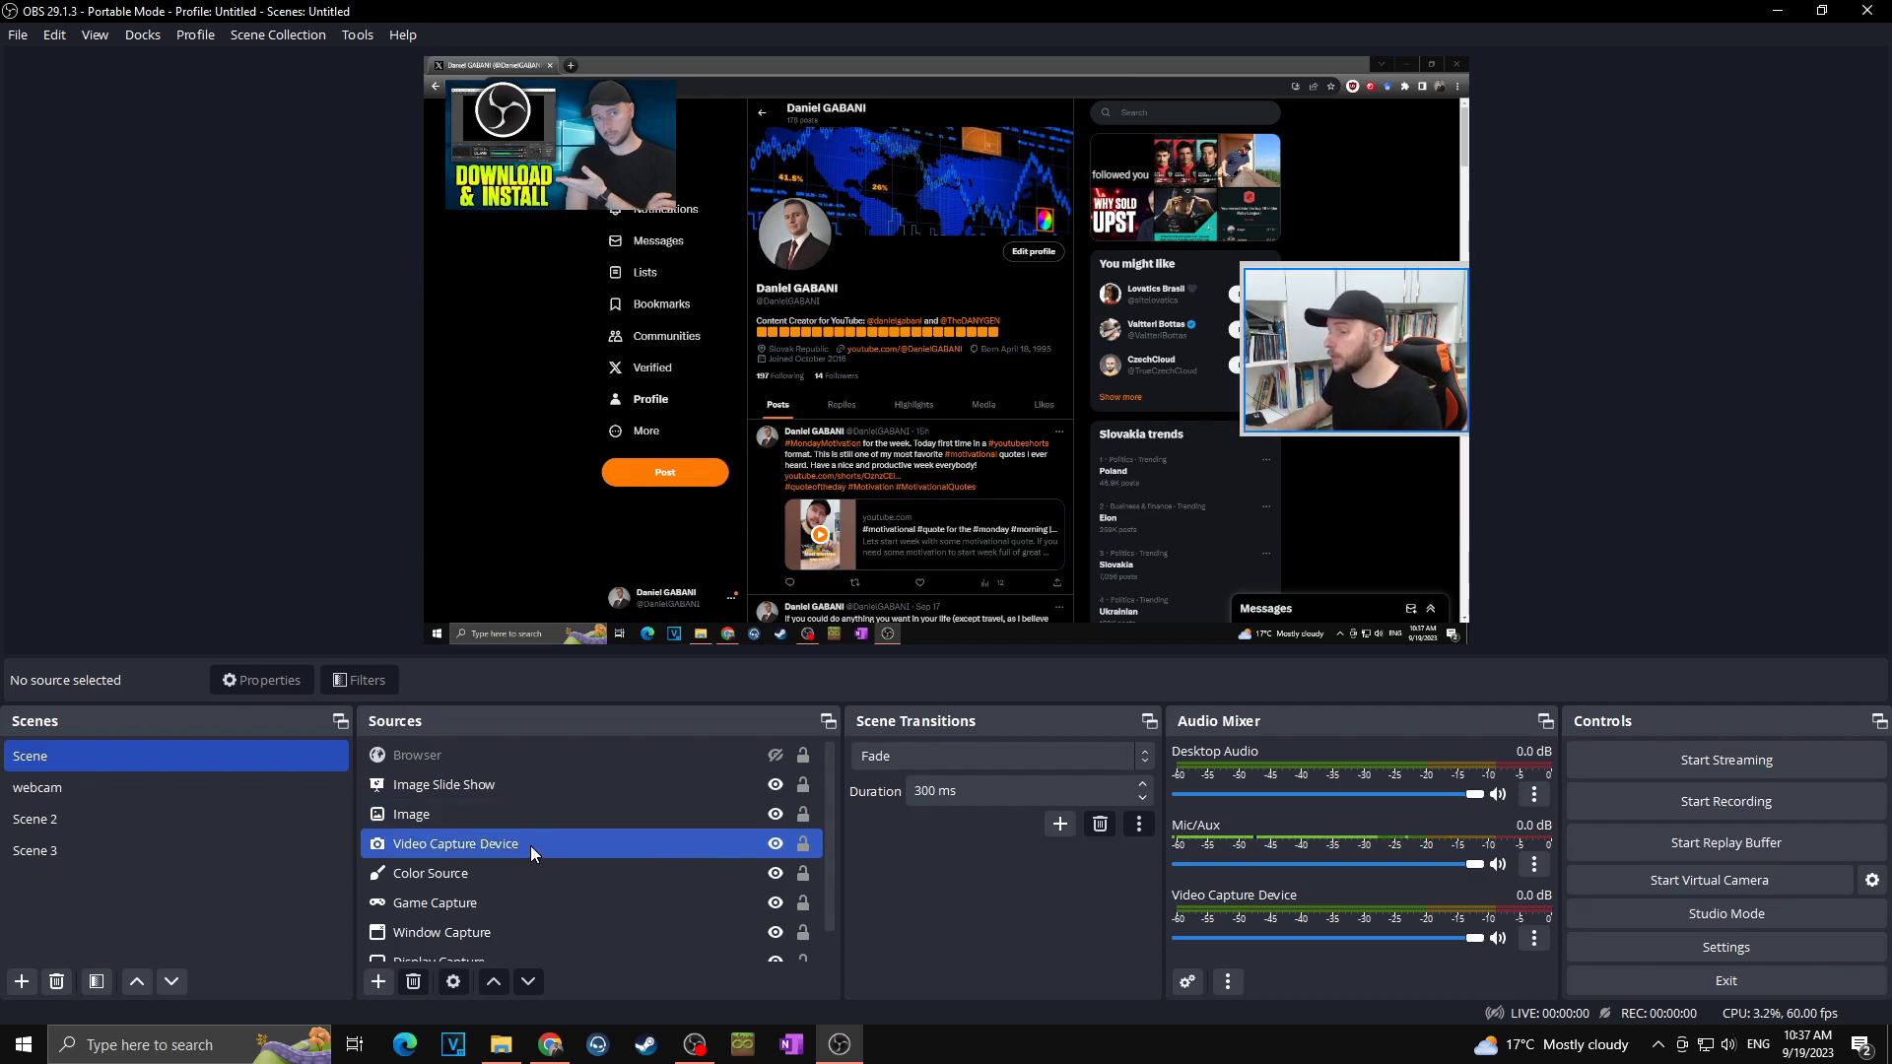
ctrl+click(474, 873)
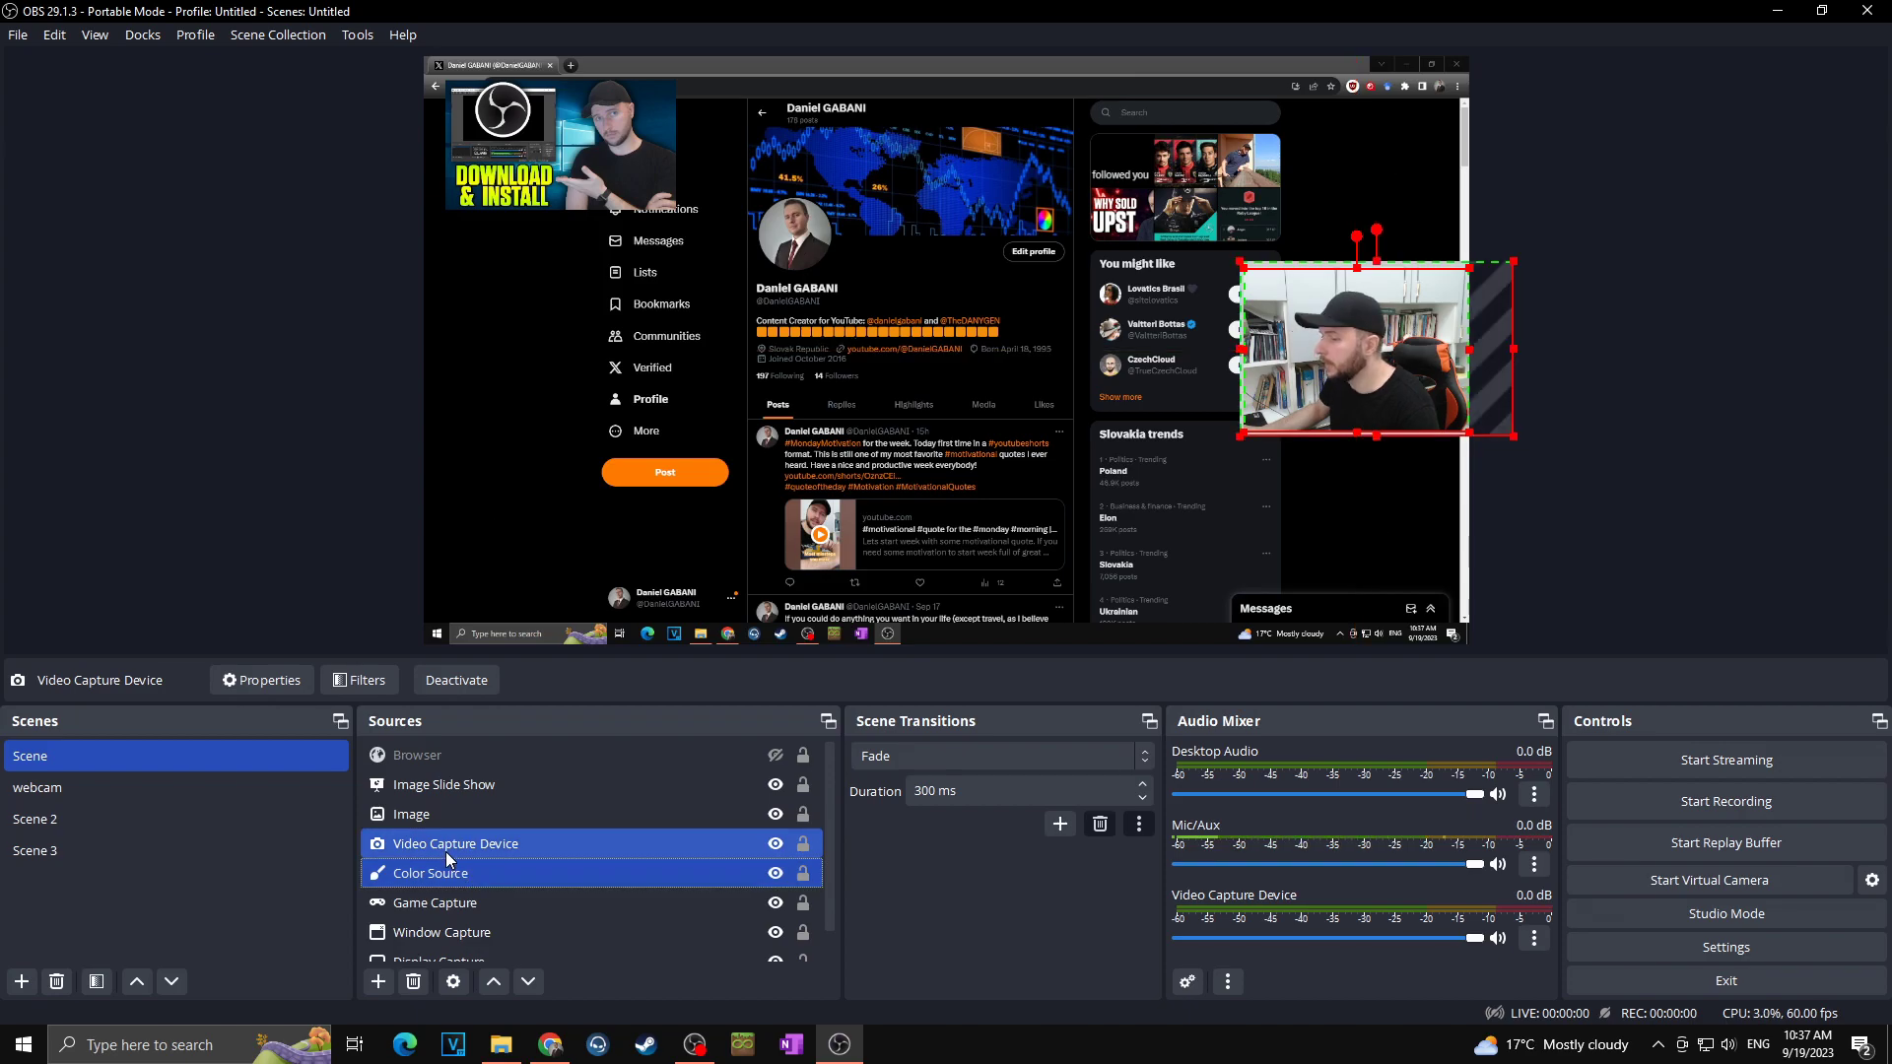
right_click(451, 852)
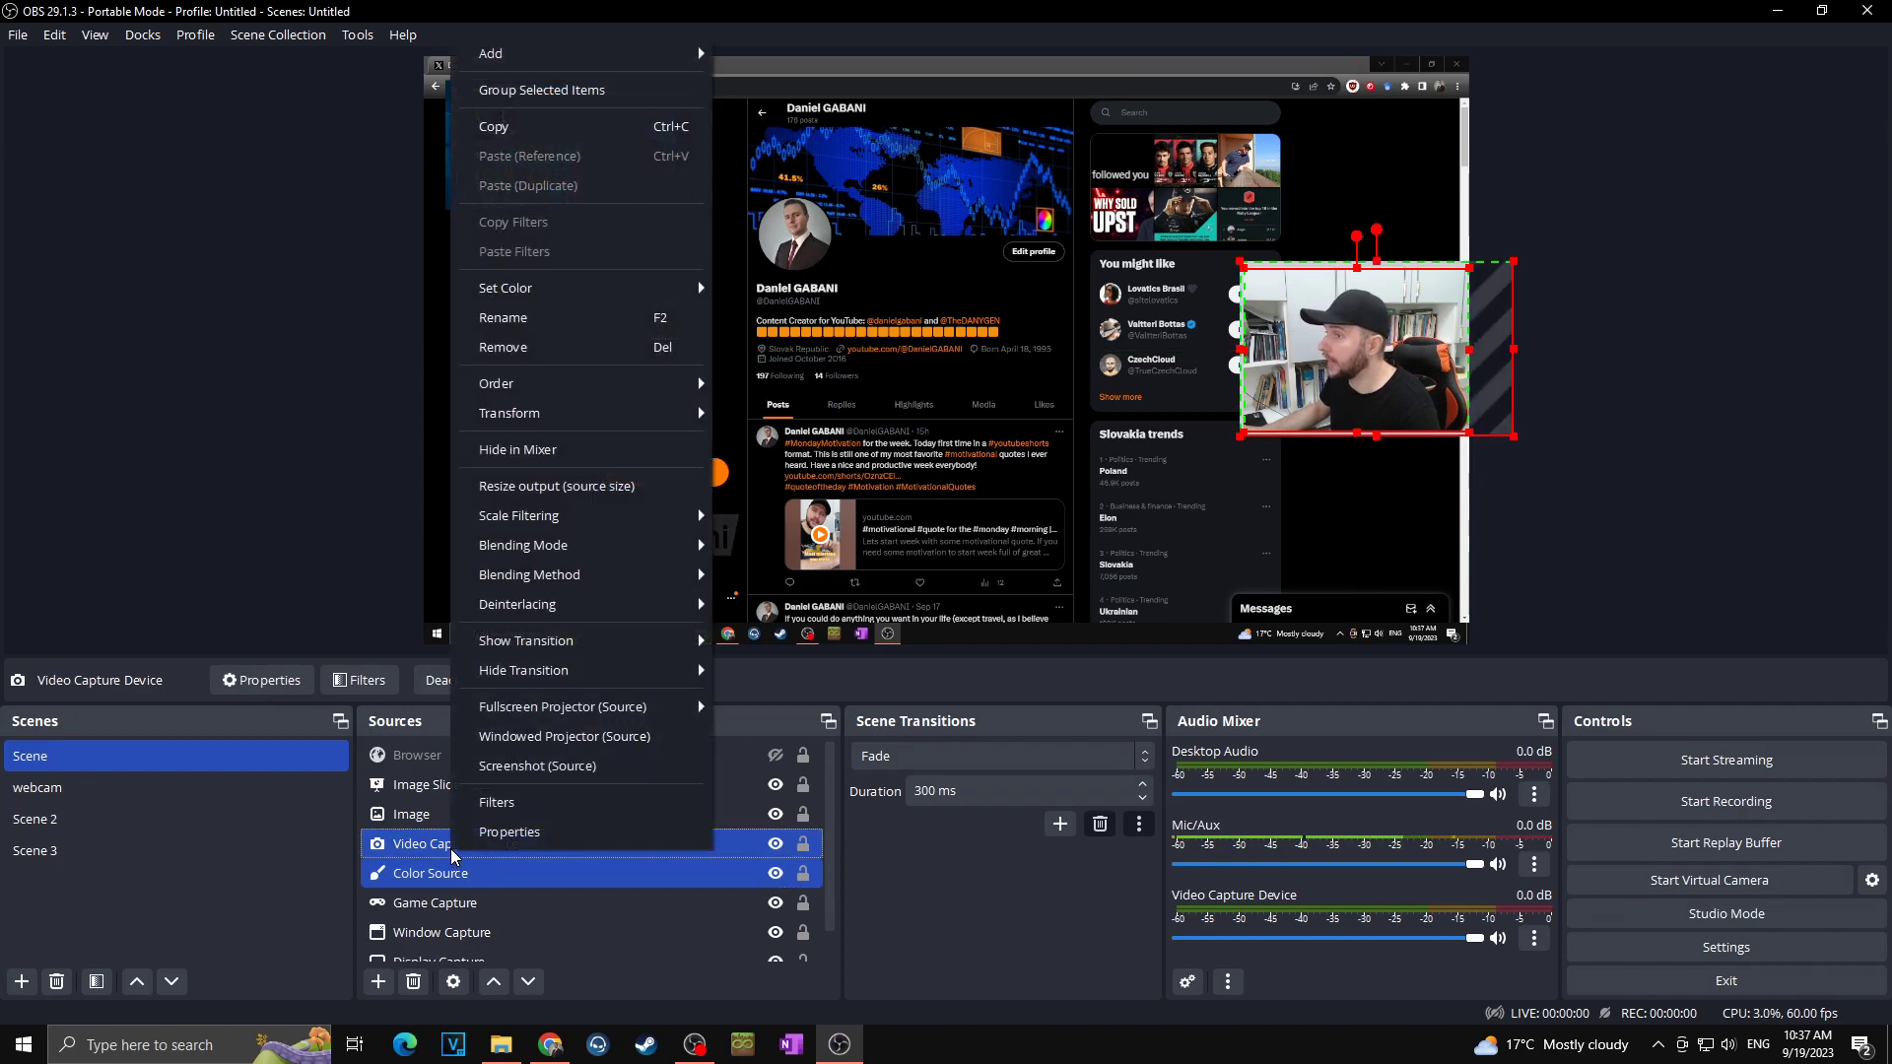
click(525, 98)
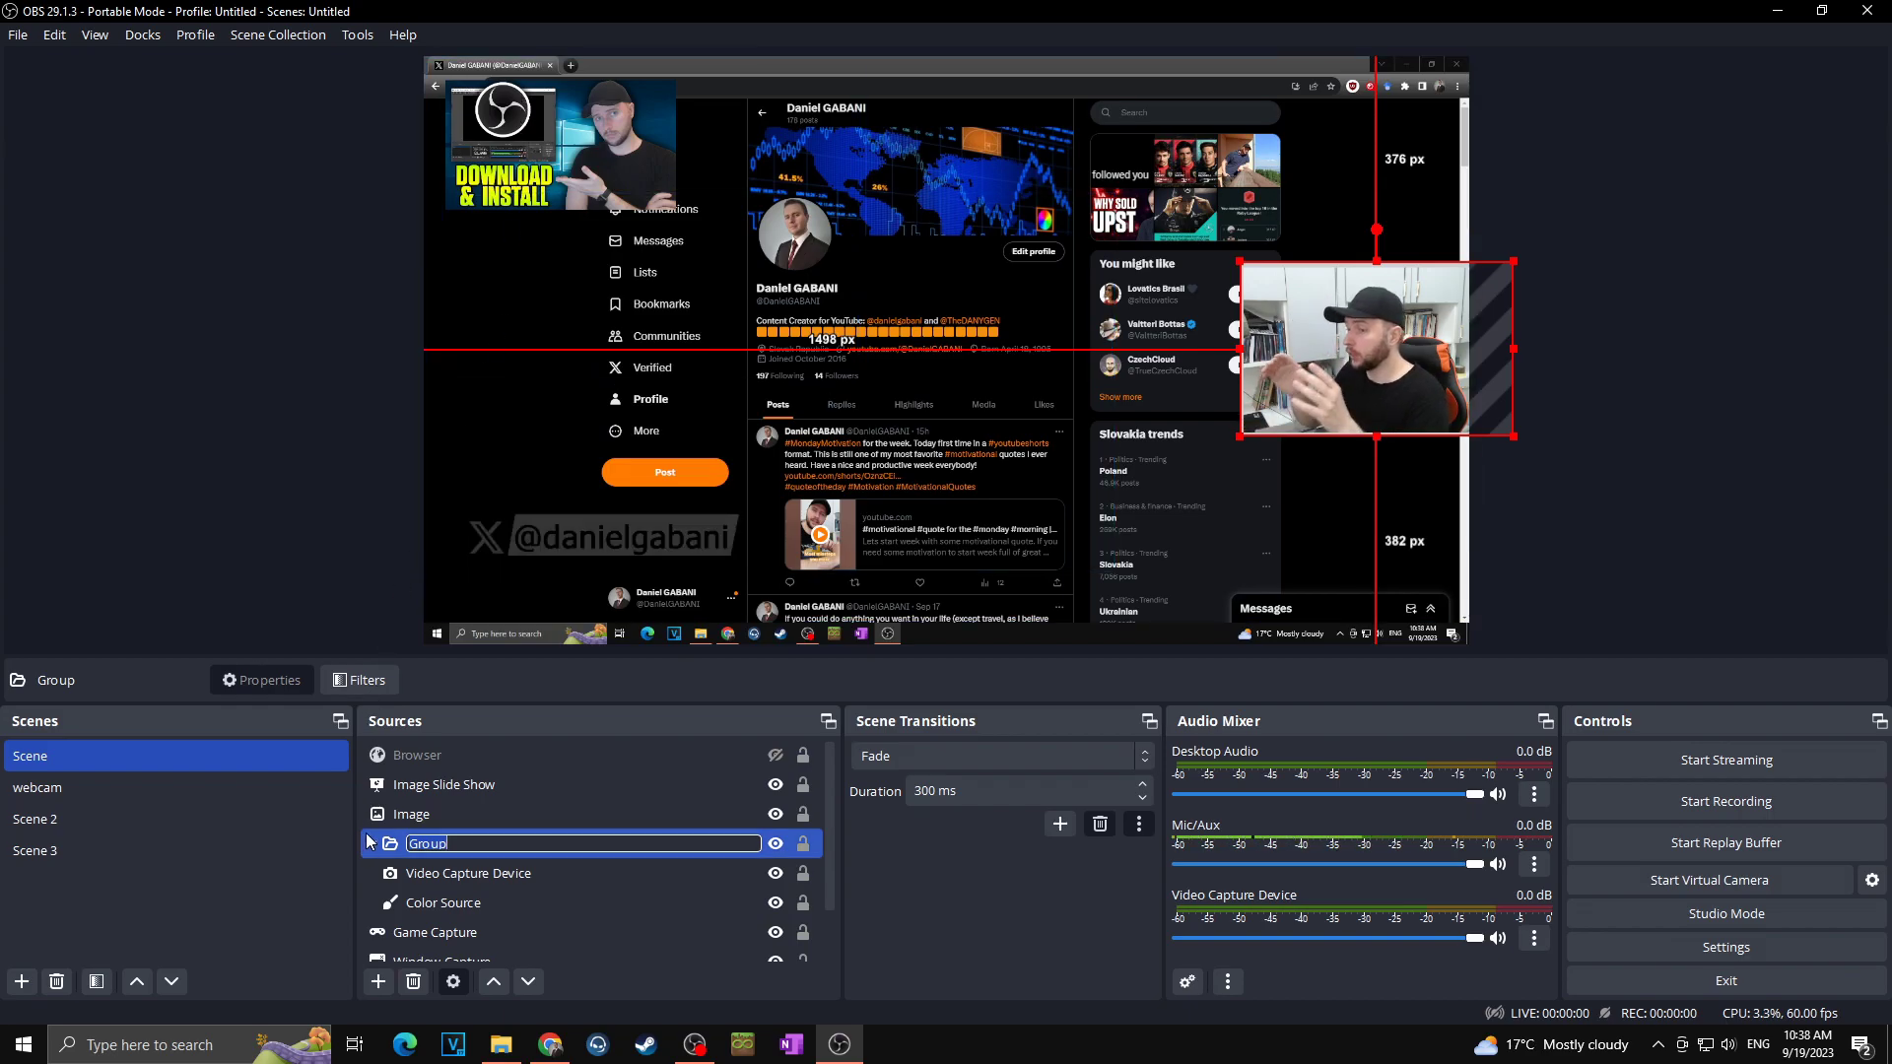
text(webcam)
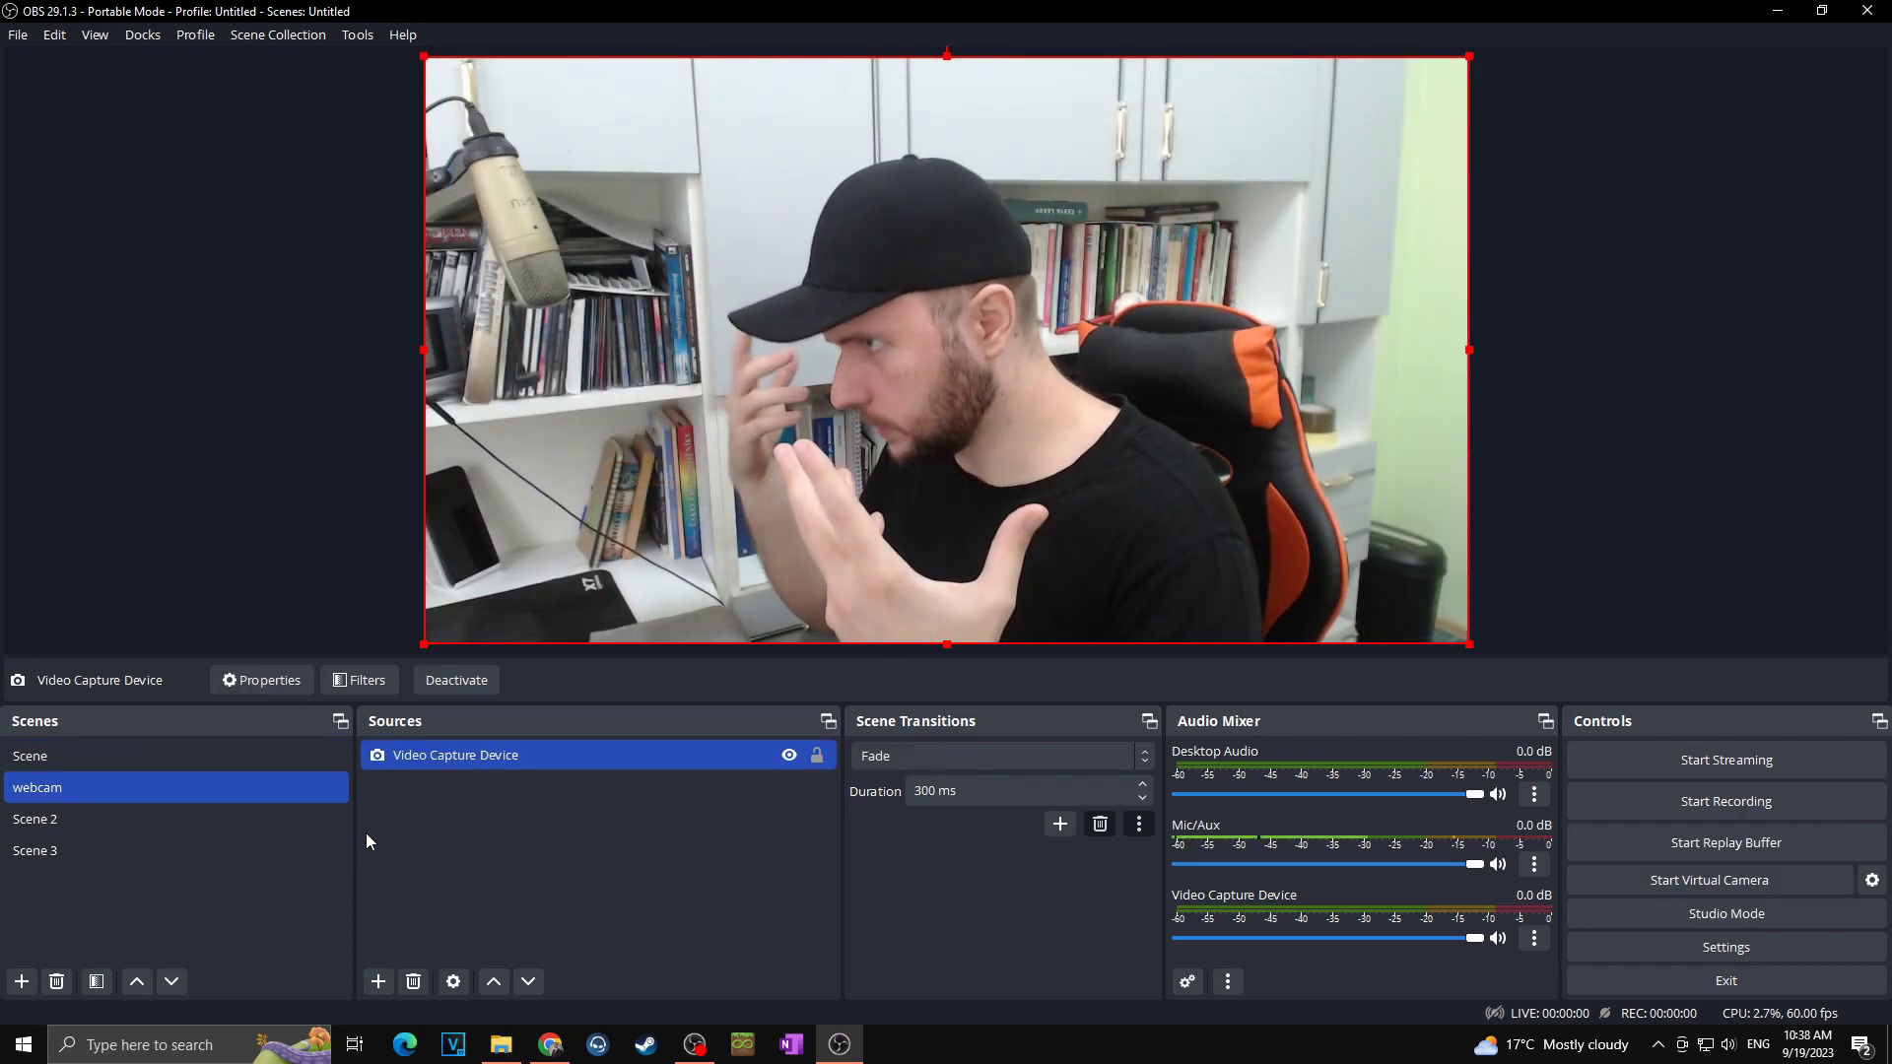
click(174, 755)
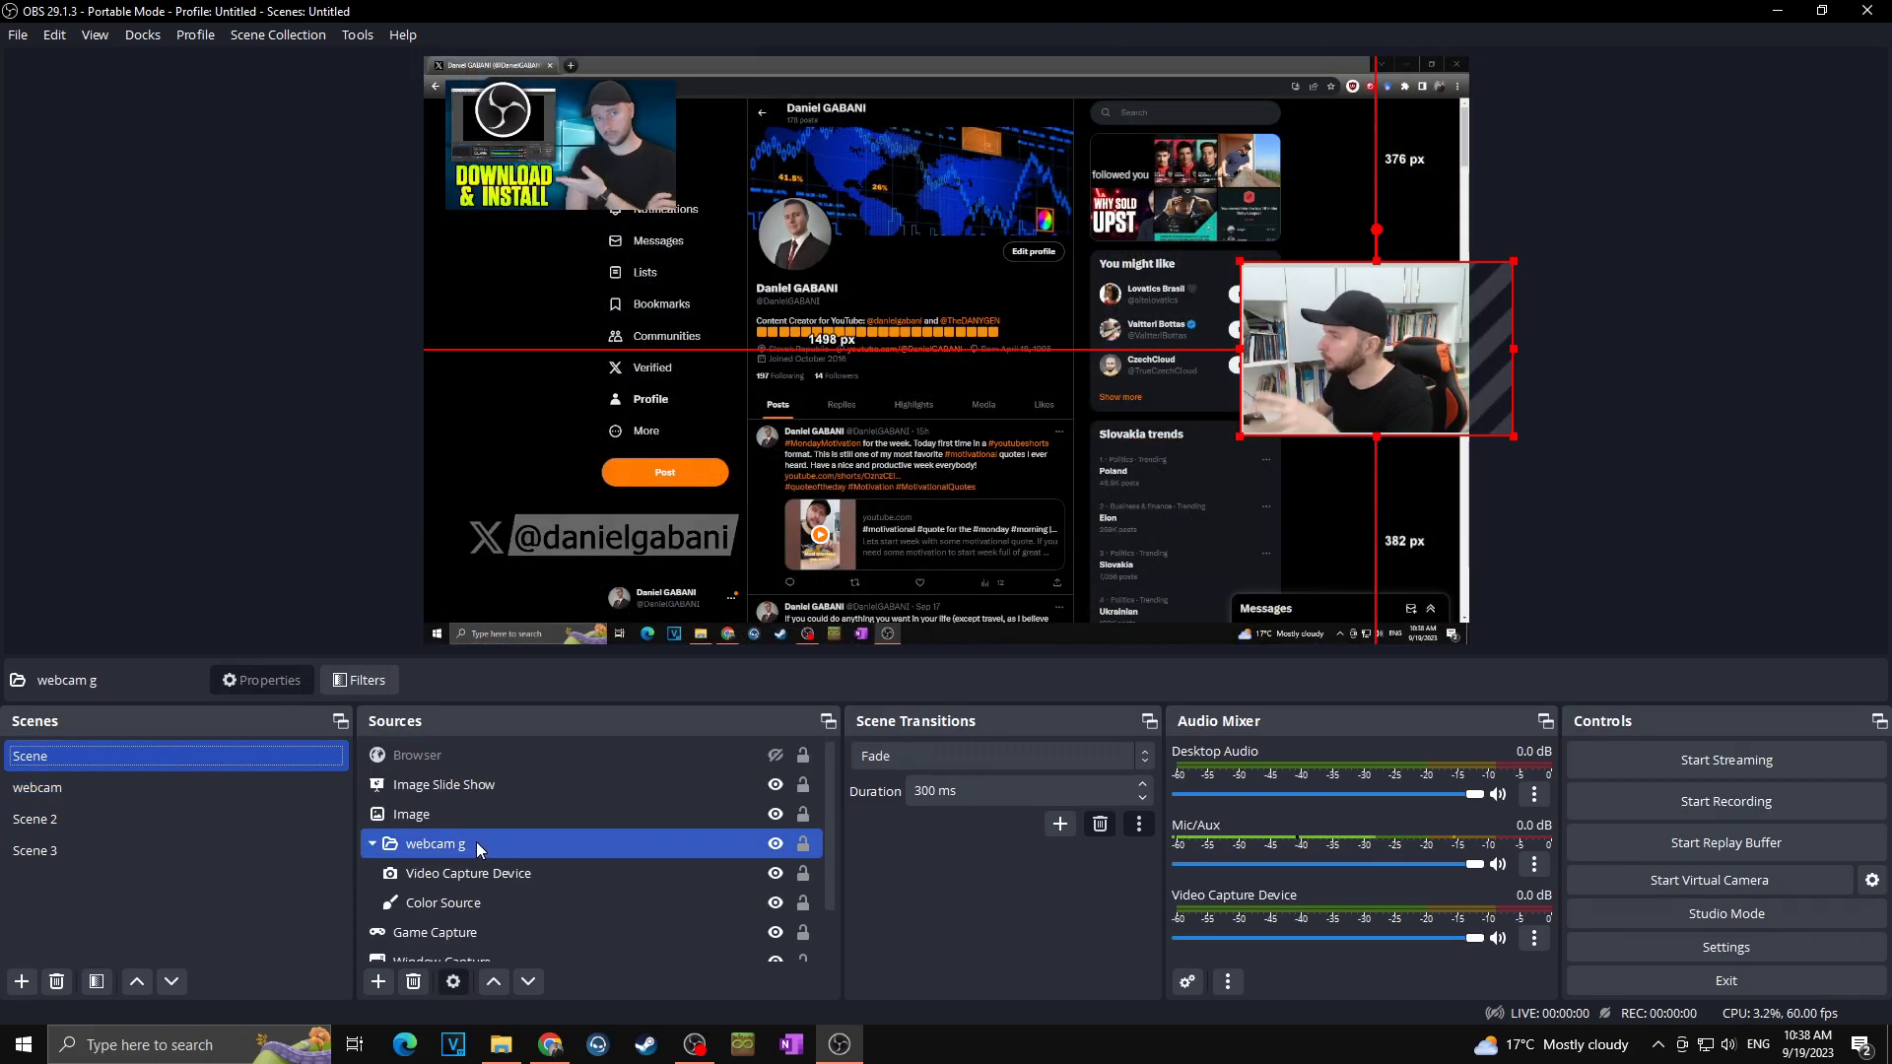
Collapse the webcam g group and test its visibility by hiding and showing the whole group.
click(367, 849)
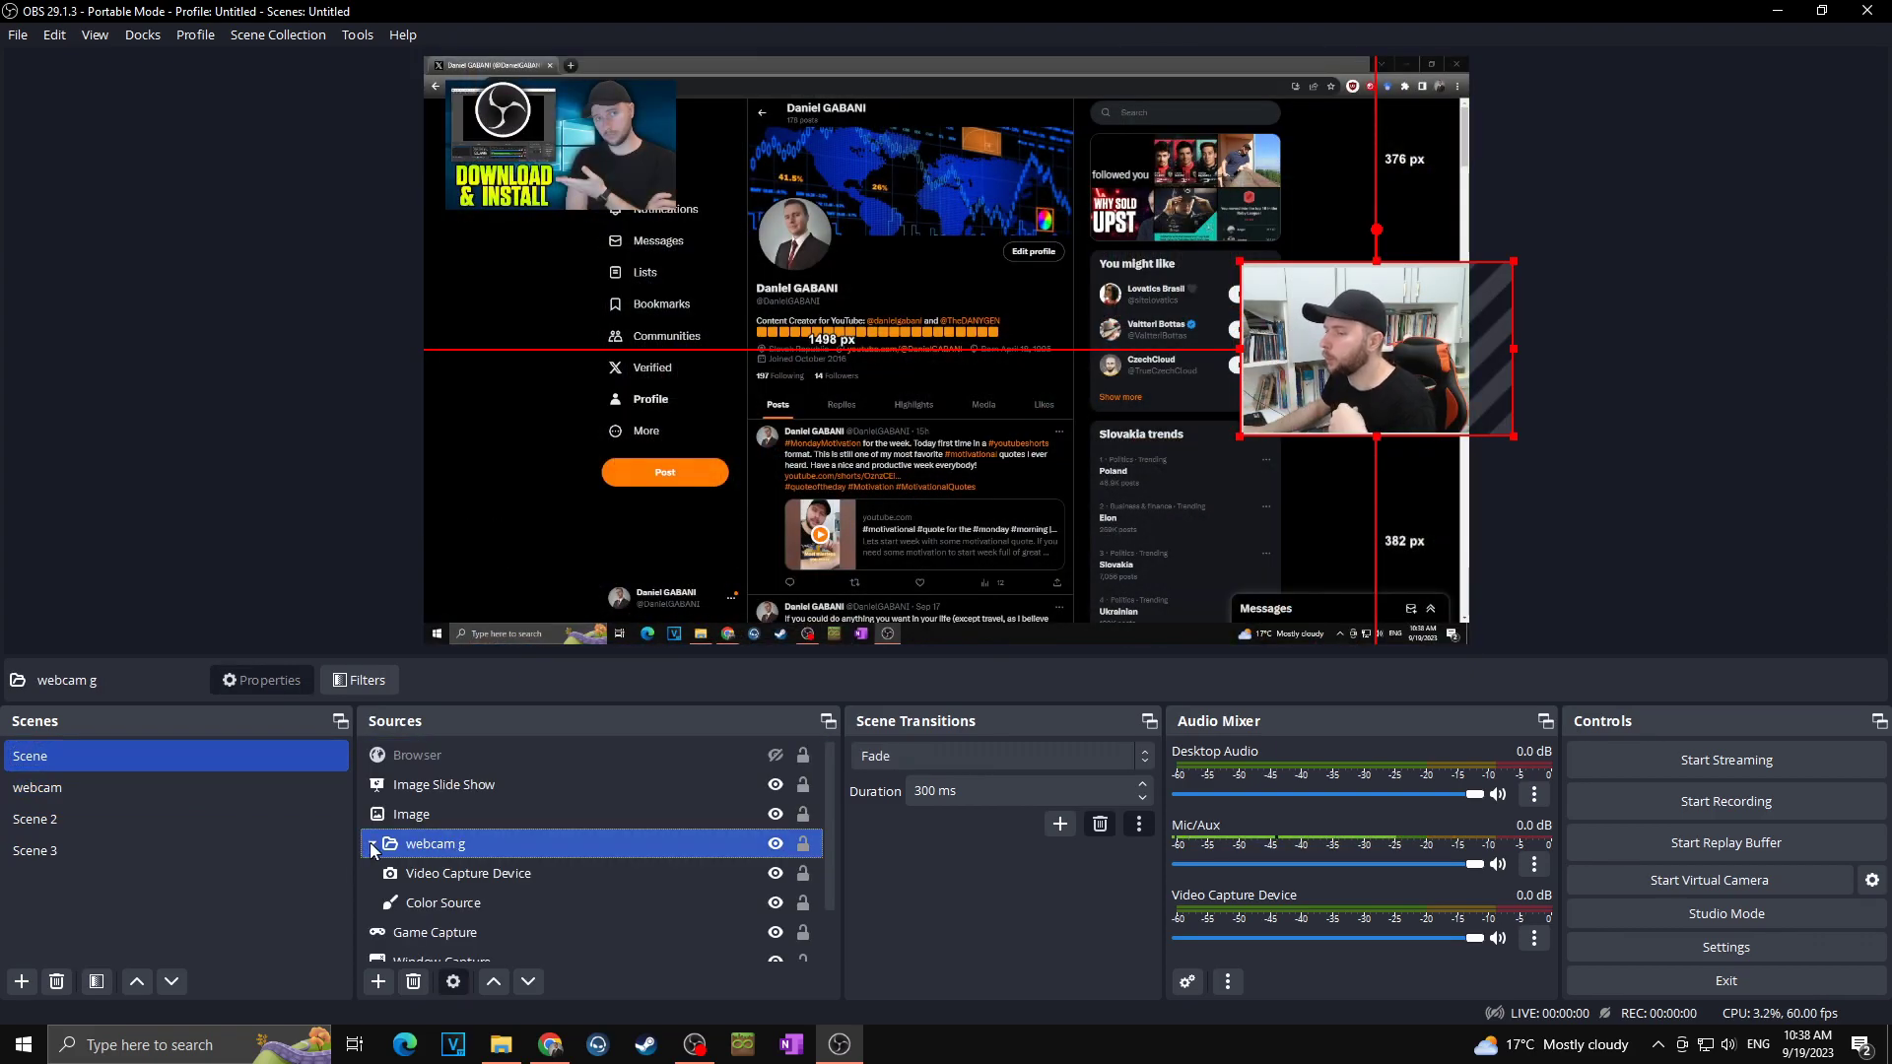
click(373, 850)
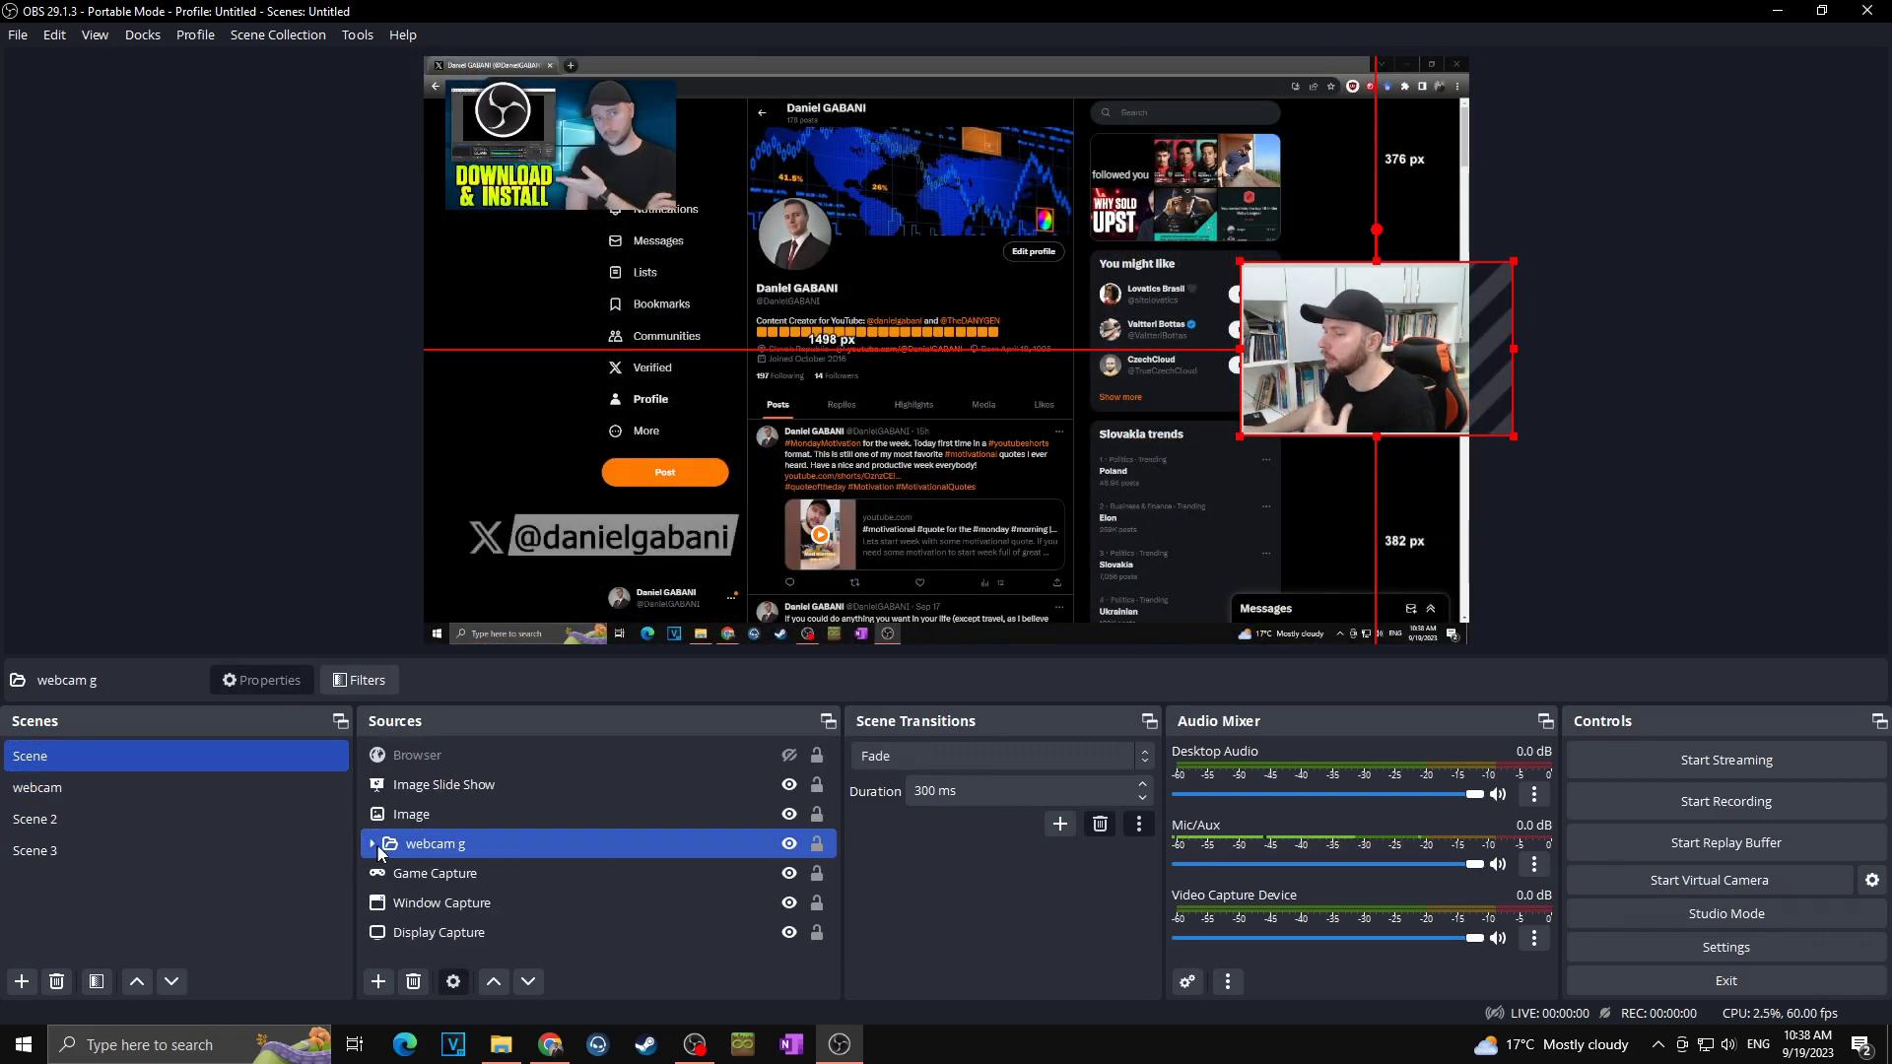
click(789, 845)
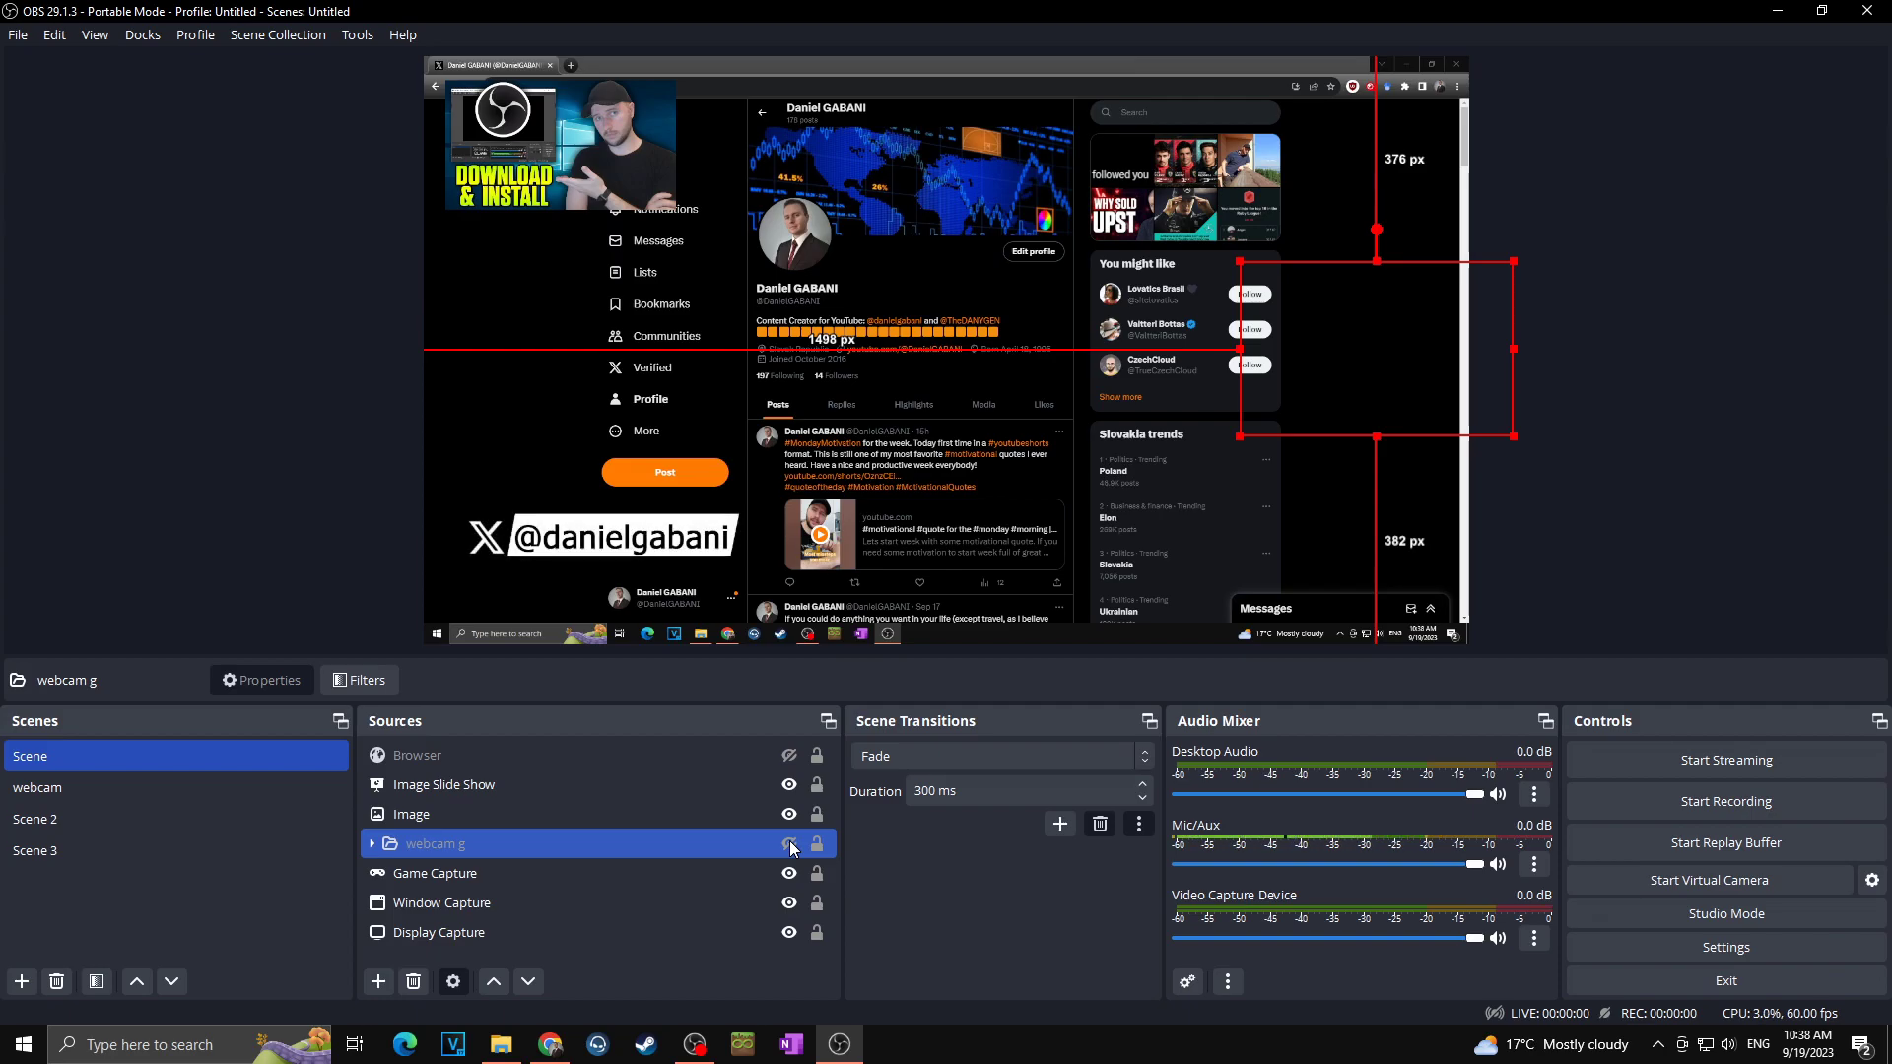
click(789, 844)
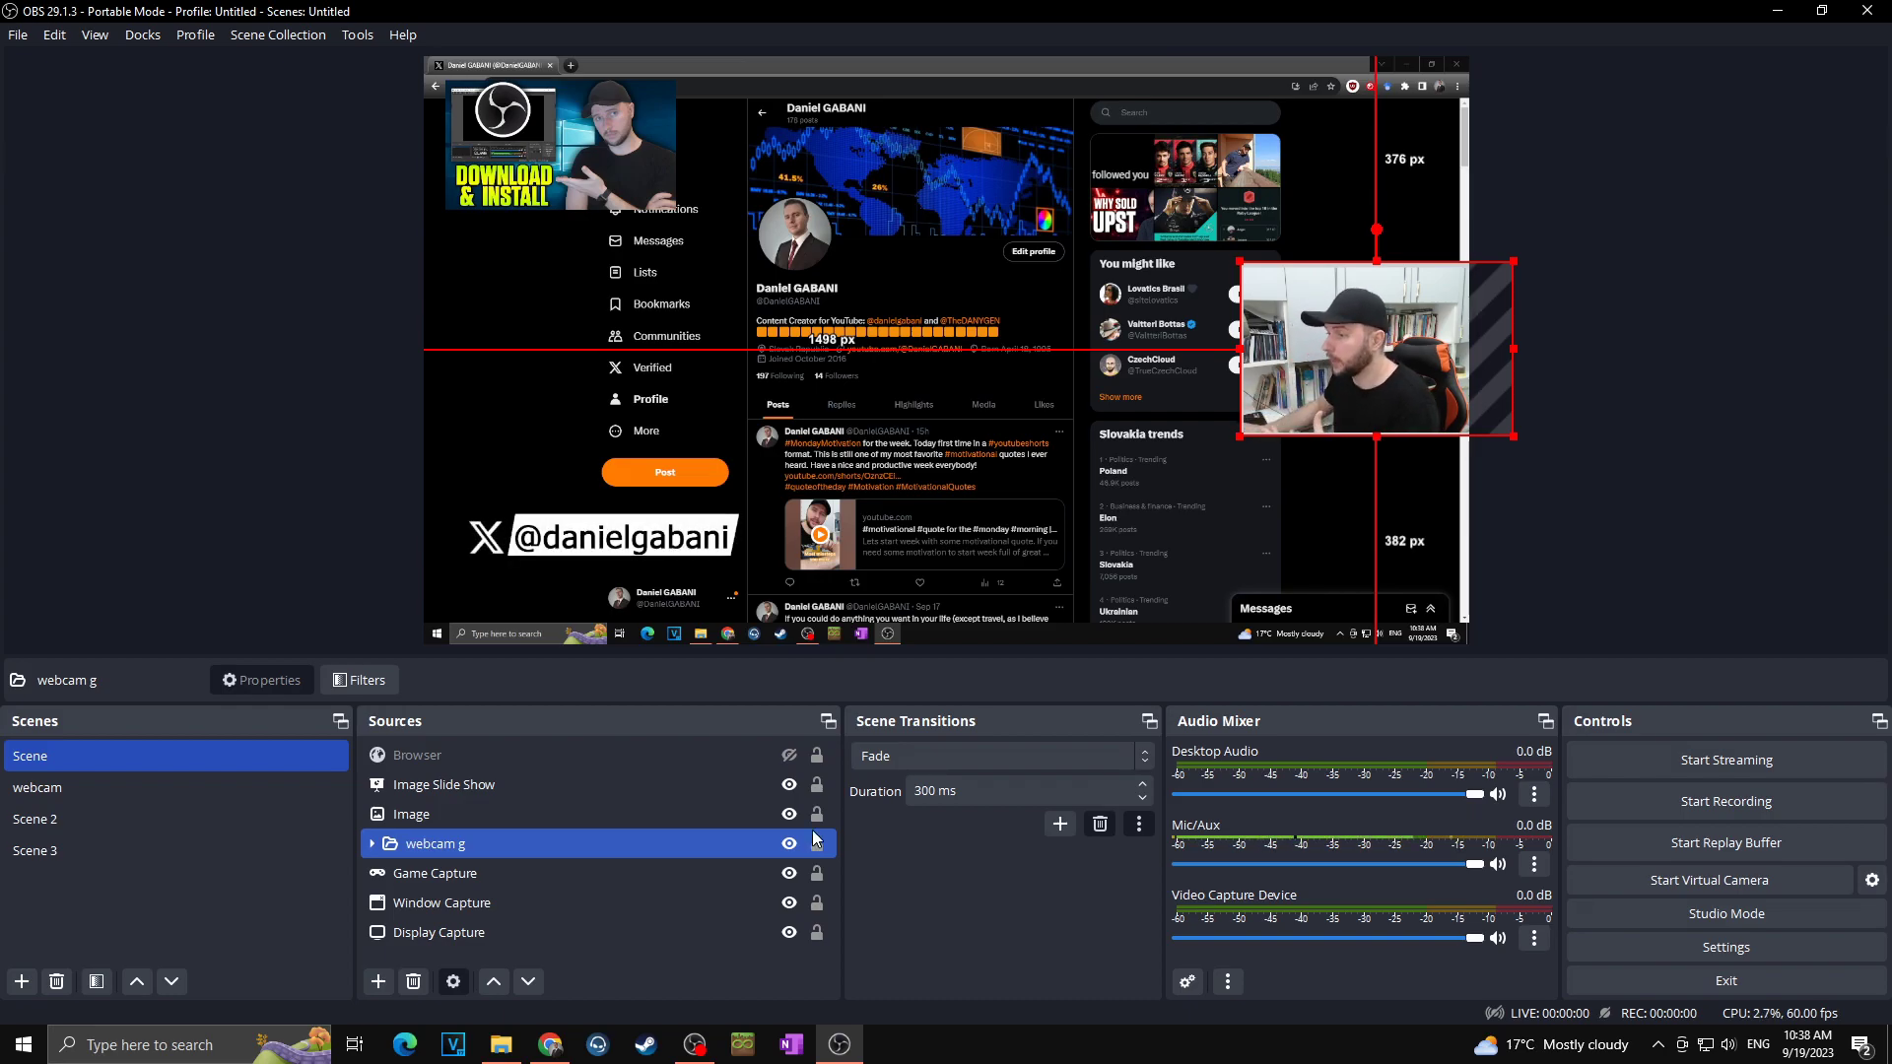
ctrl+click(791, 817)
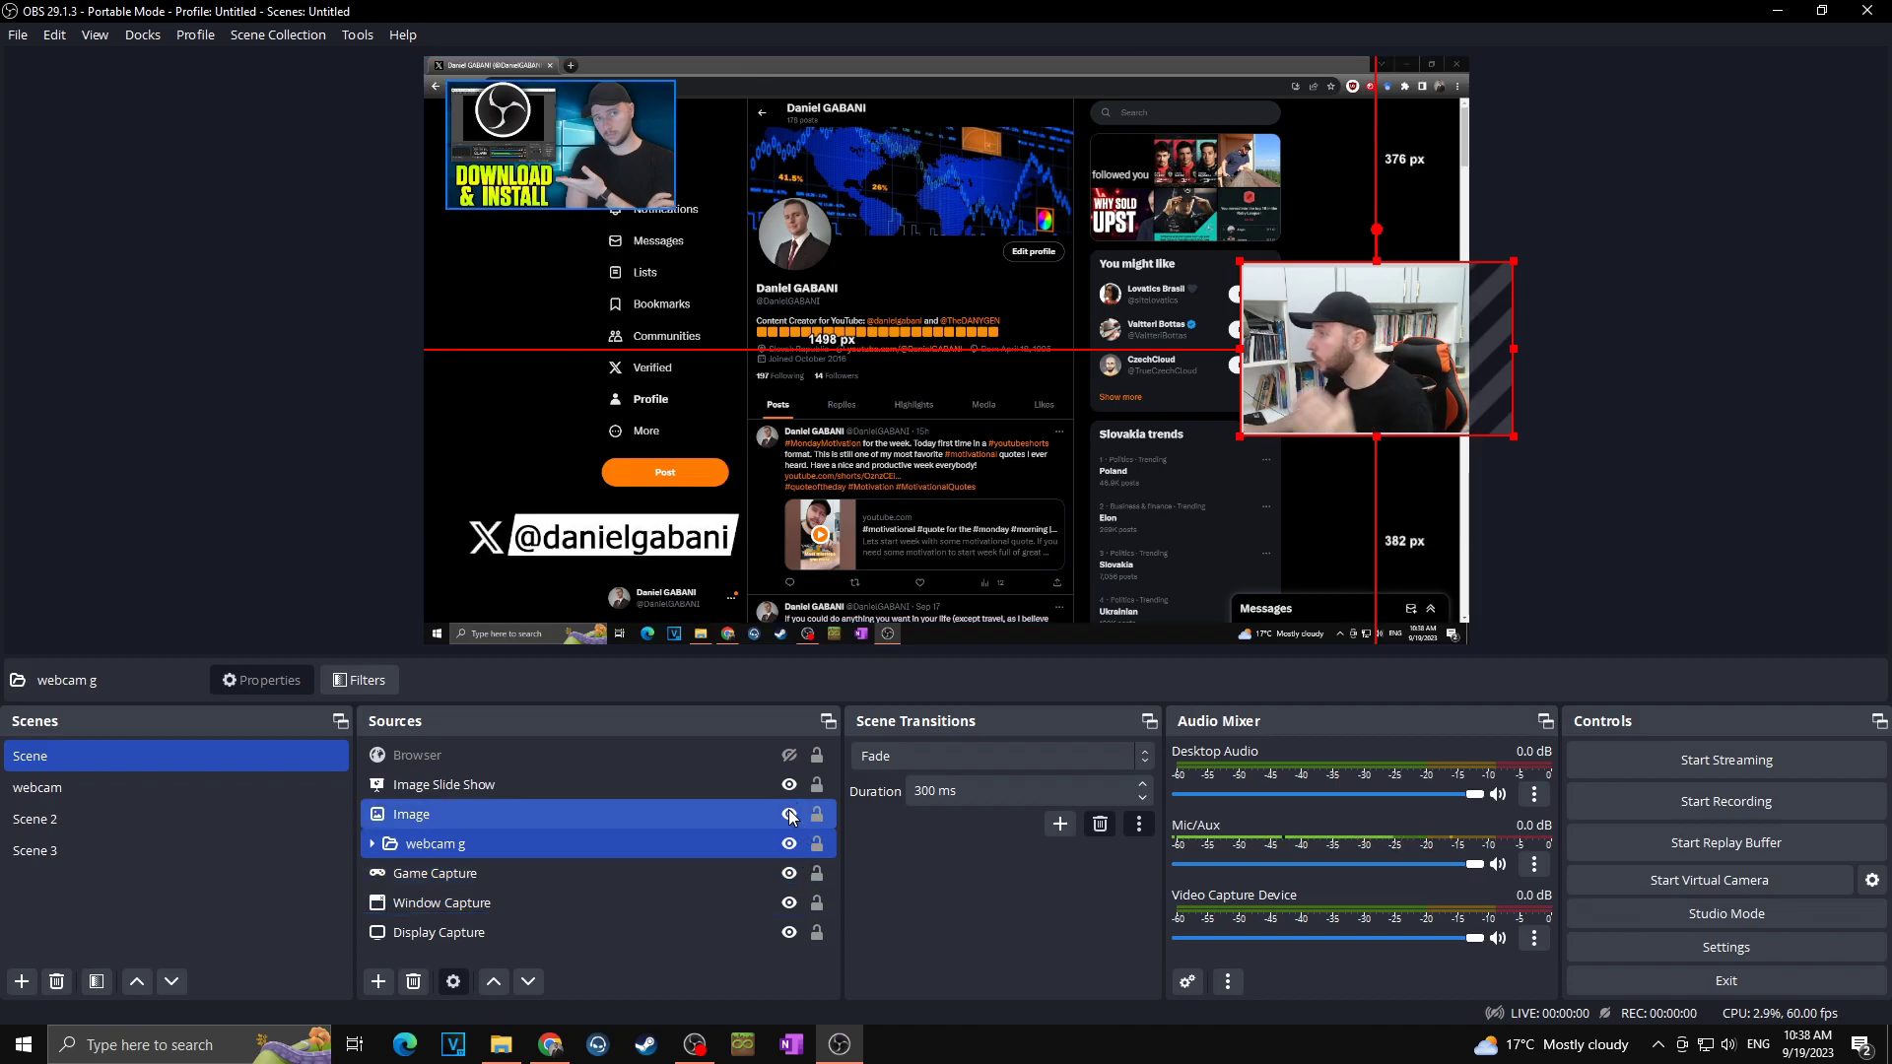
ctrl+click(788, 810)
ctrl+click(789, 797)
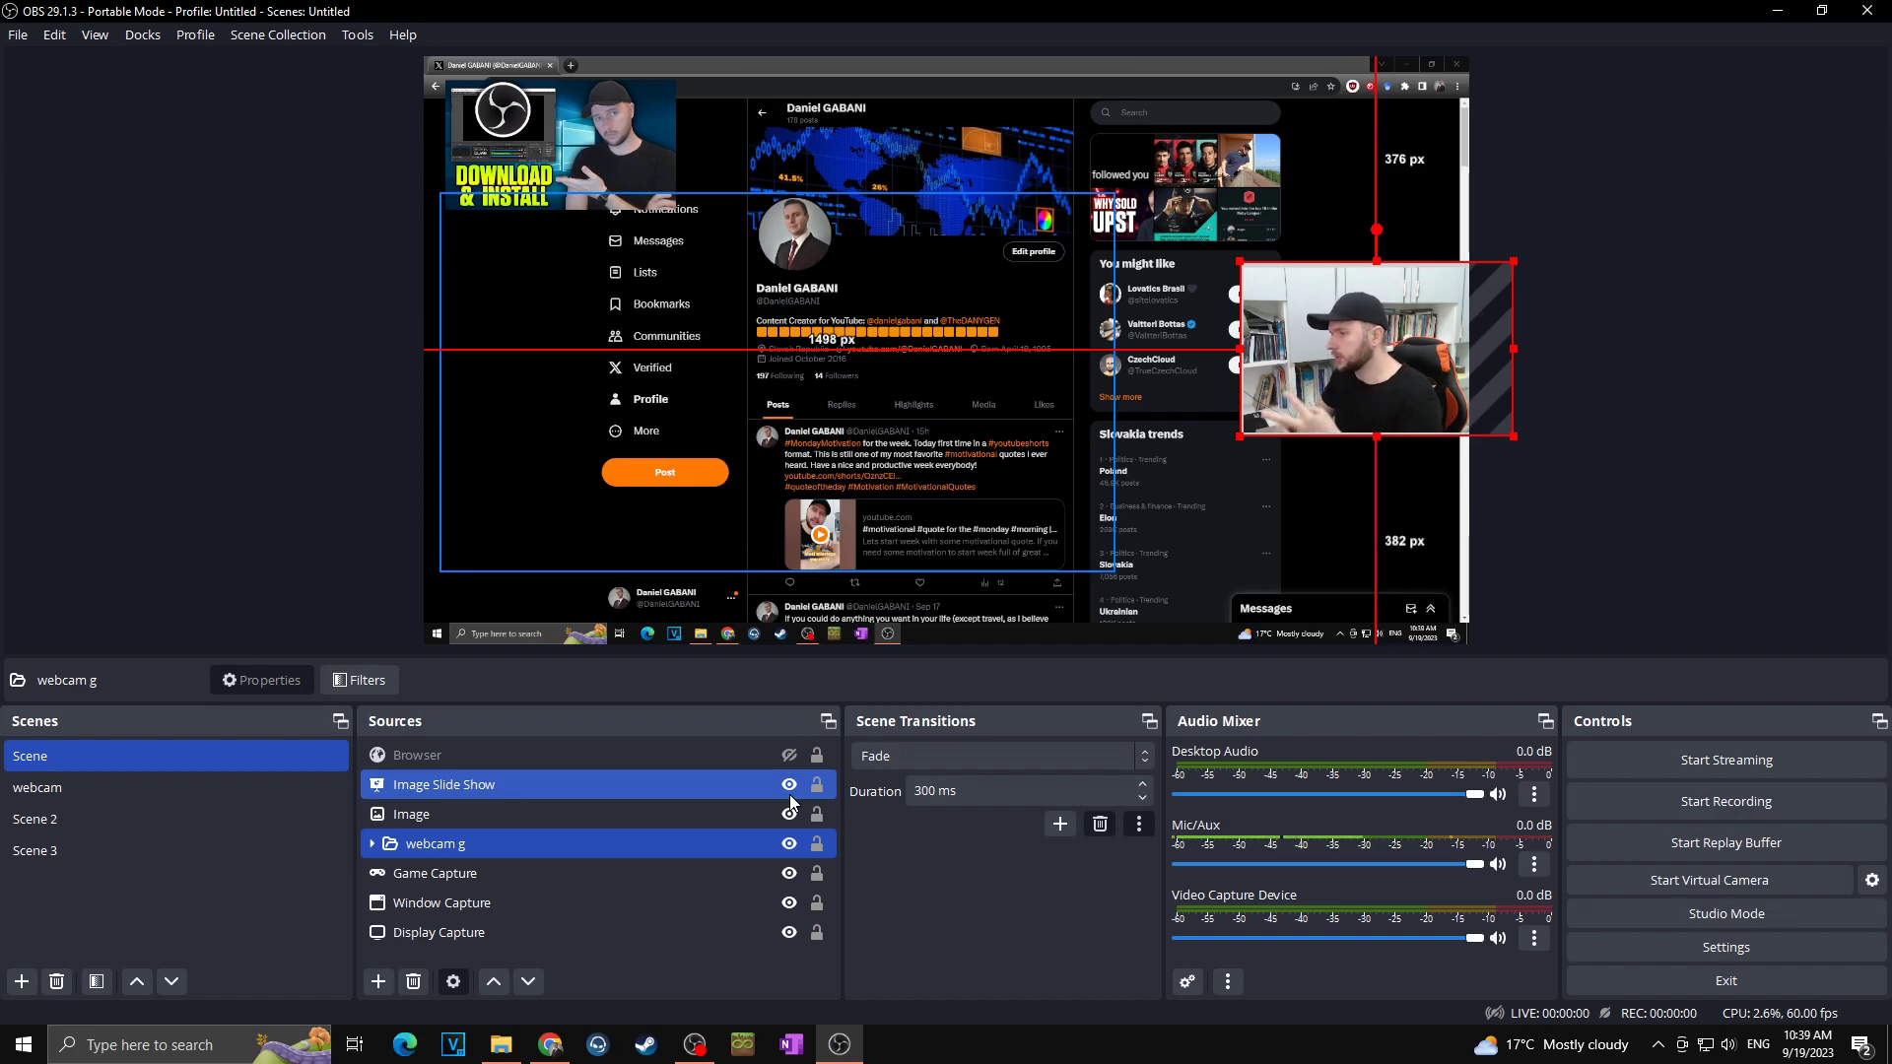
ctrl+click(791, 796)
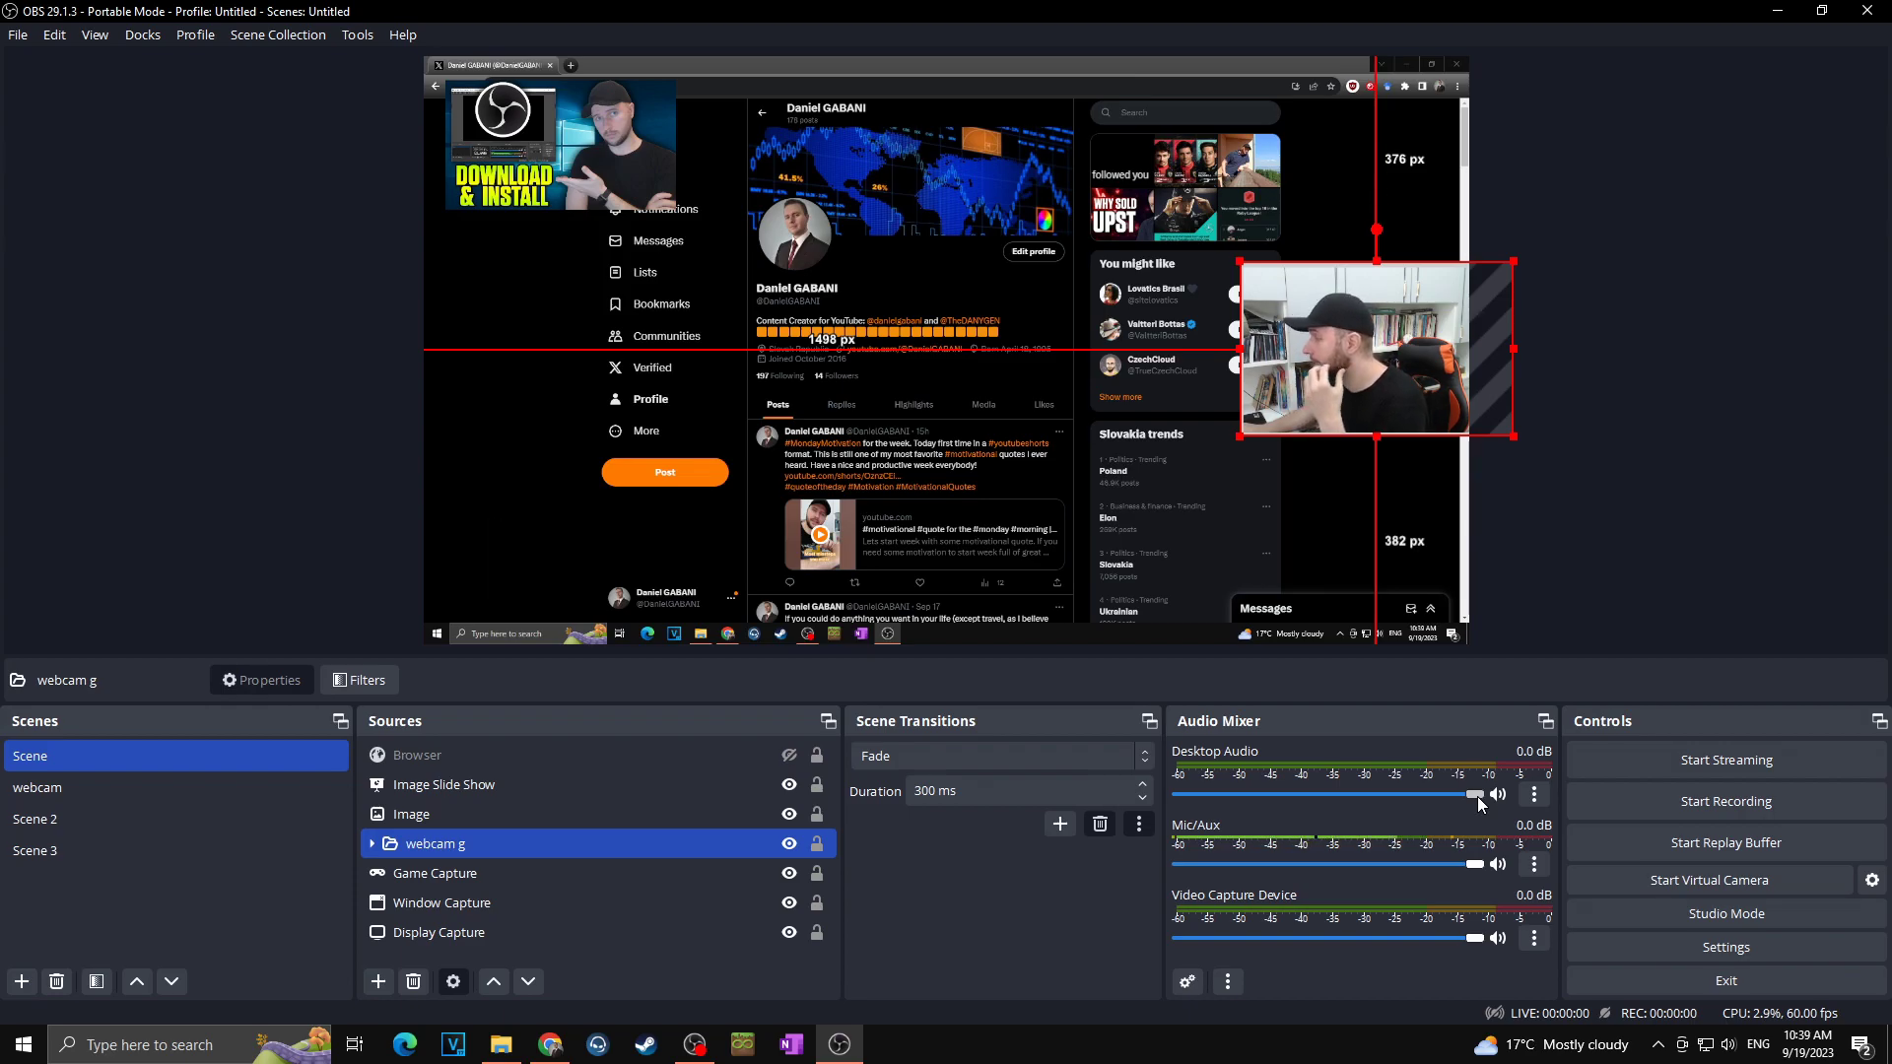
Lower the Desktop Audio volume to -18.5 dB and add a Gain filter of 4.20 dB to Mic/Aux.
drag(1476, 796, 1328, 798)
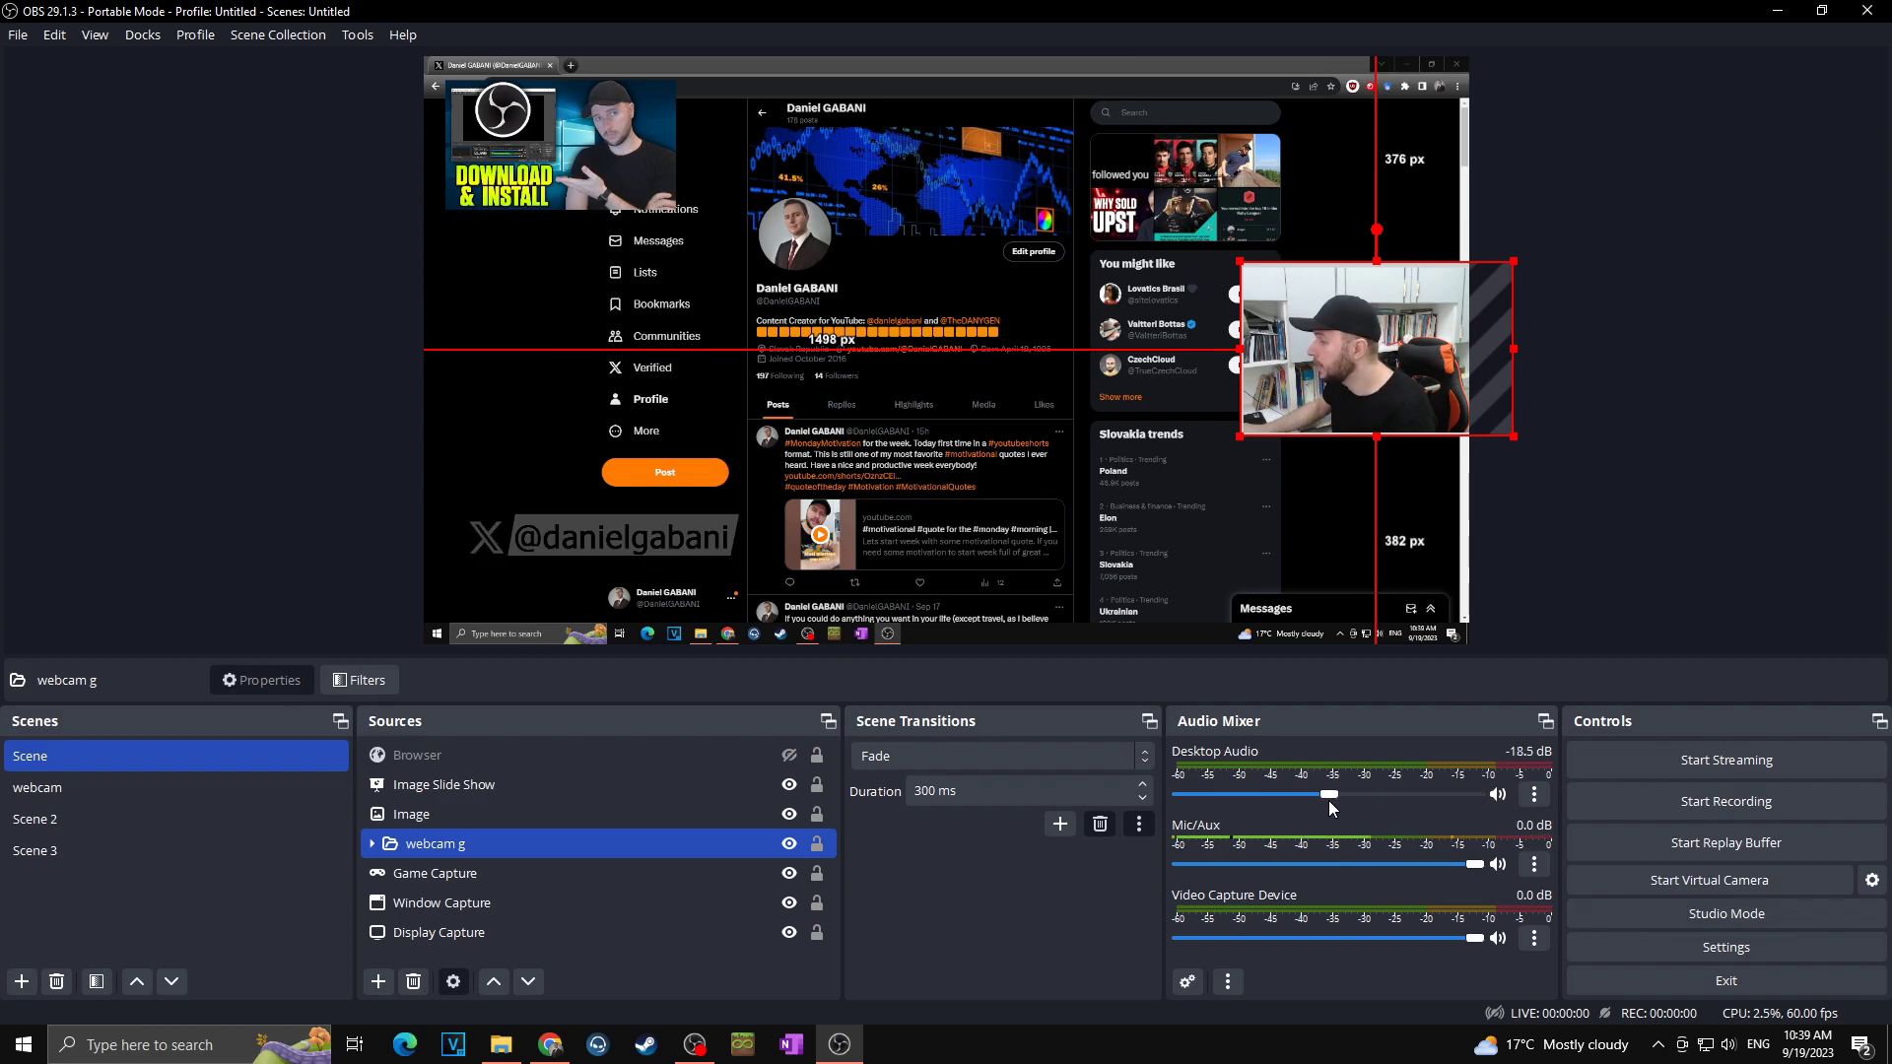
click(1534, 865)
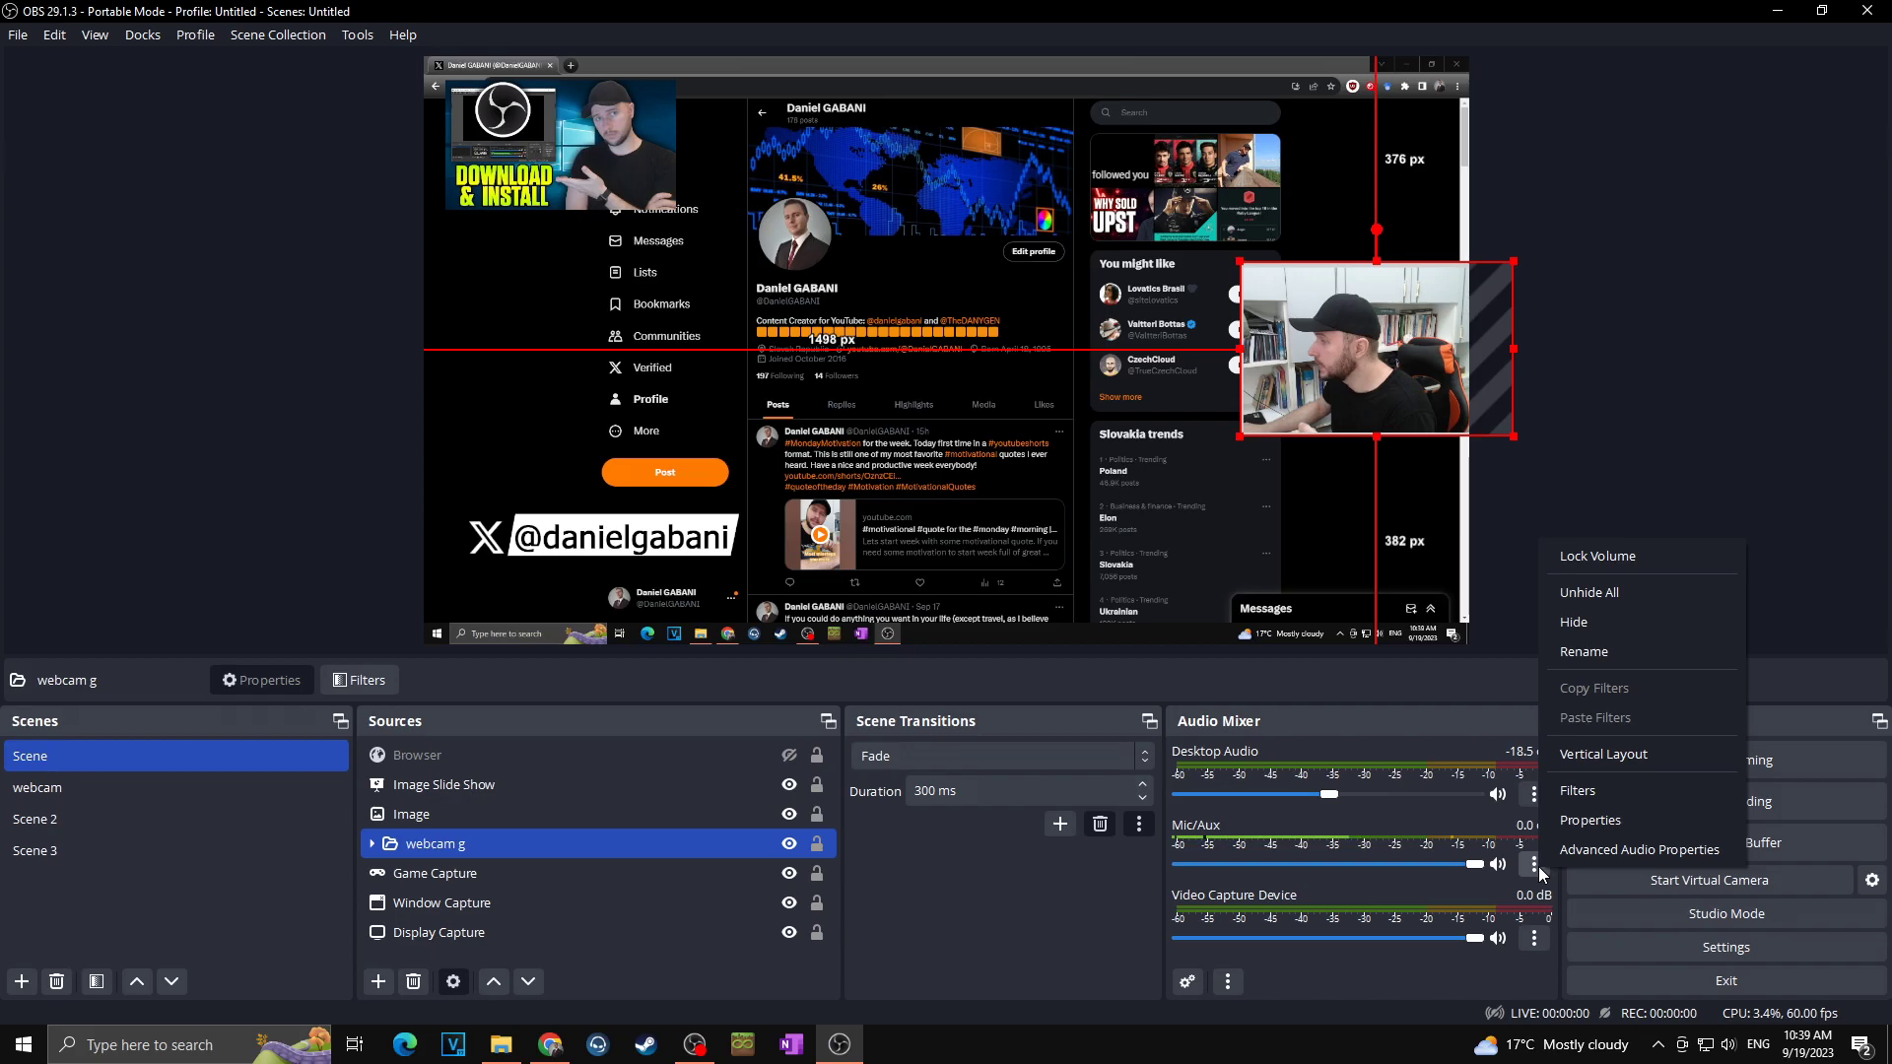
click(1583, 791)
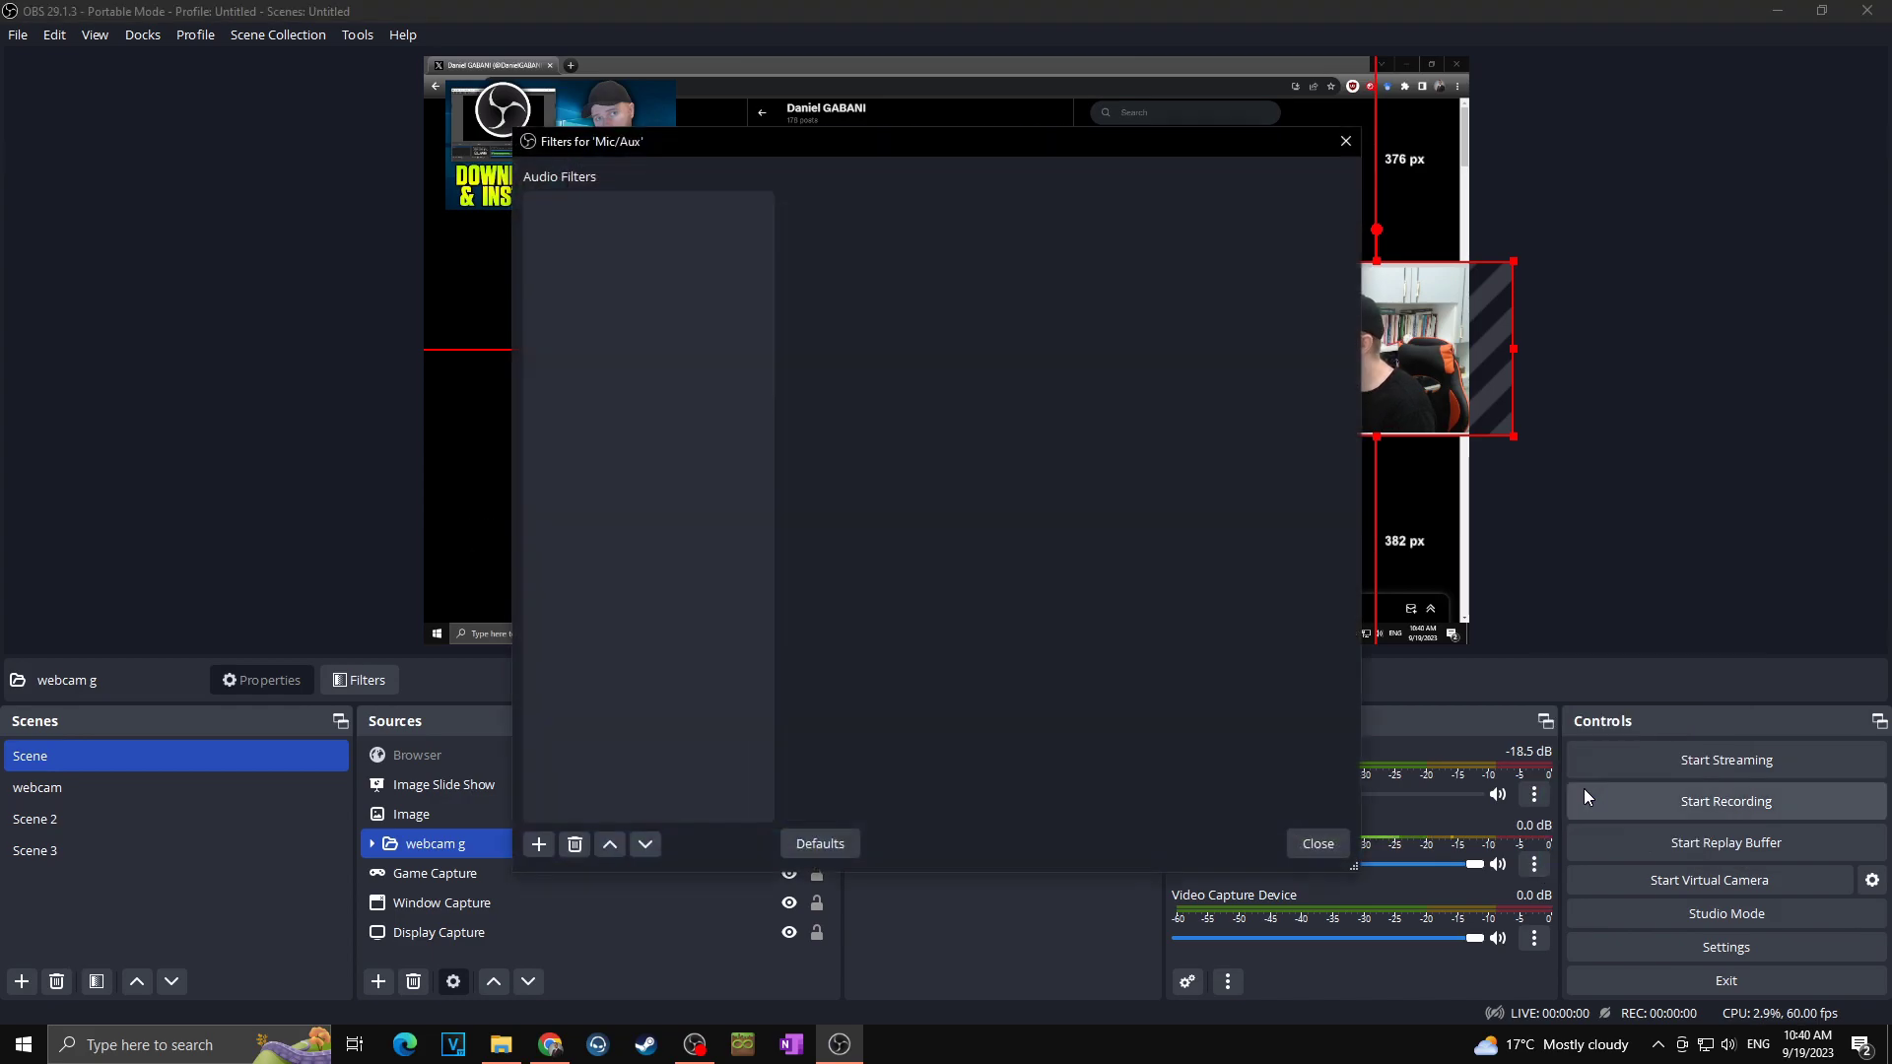
click(537, 845)
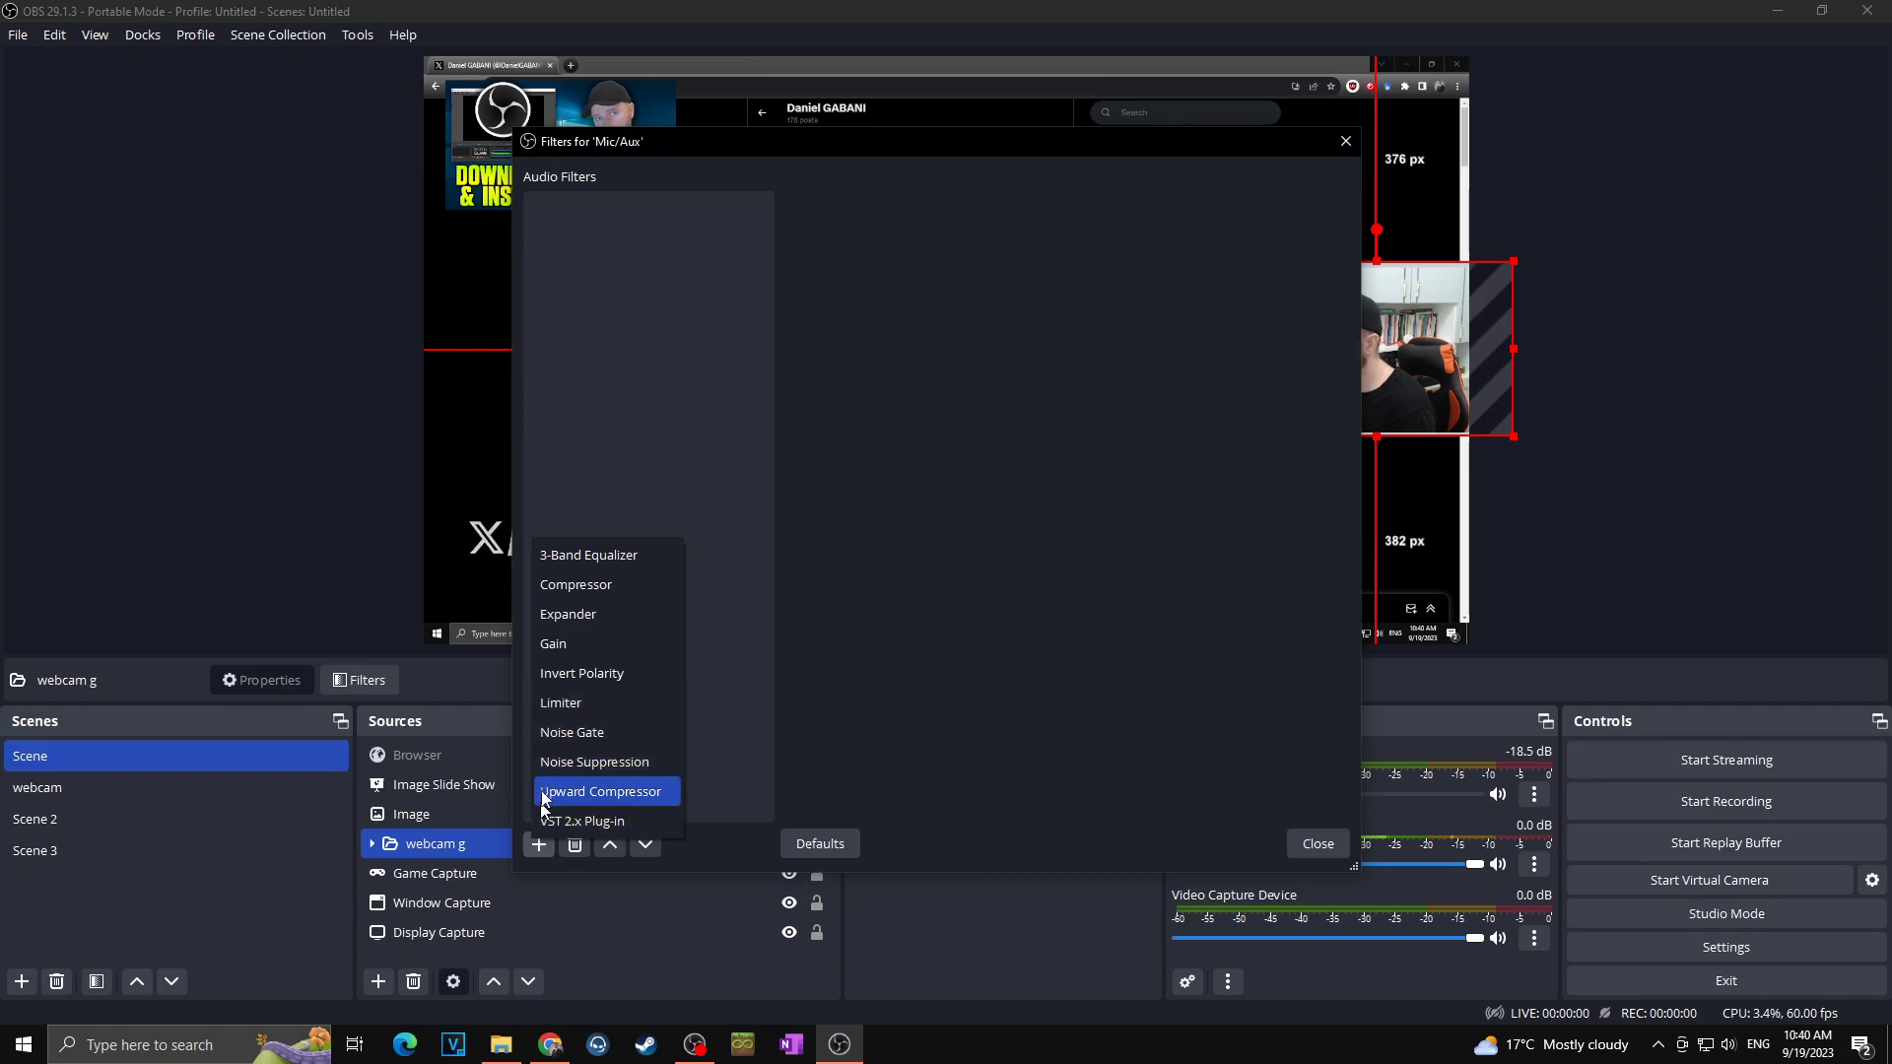
click(572, 643)
click(886, 537)
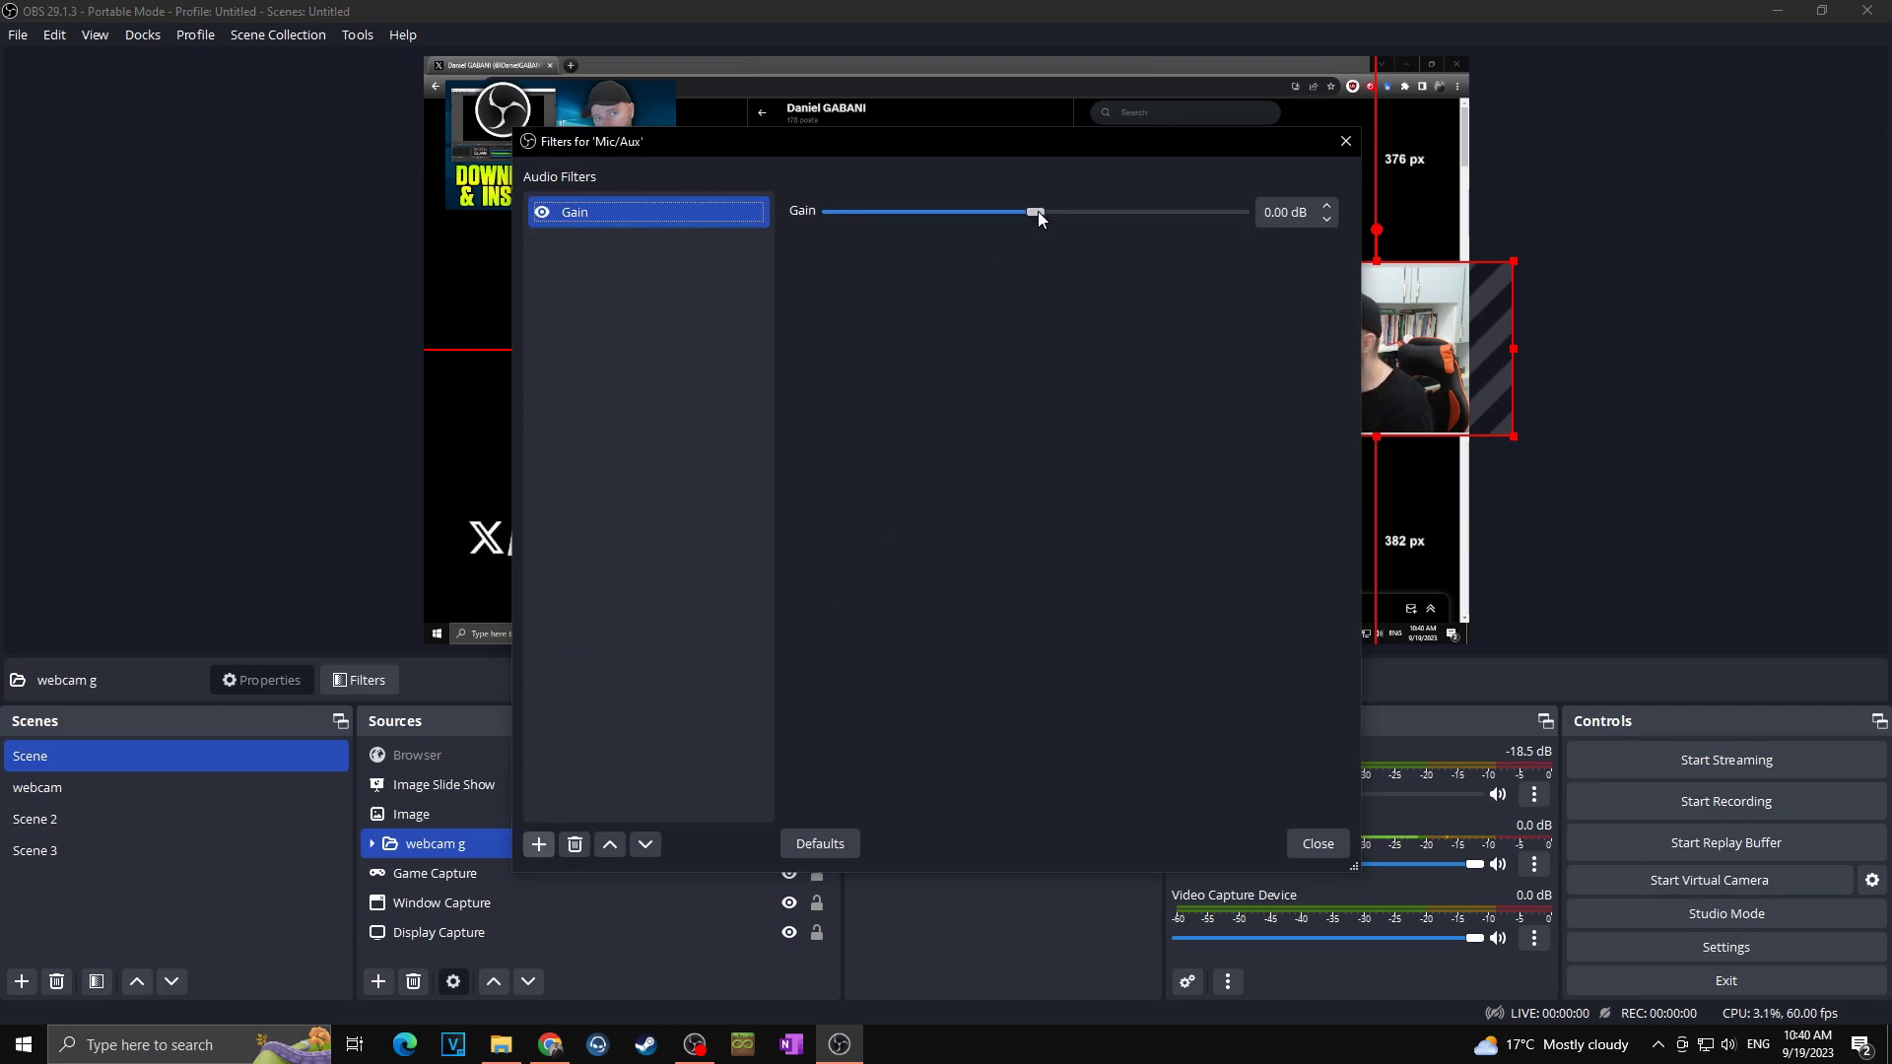
drag(1038, 219, 1066, 218)
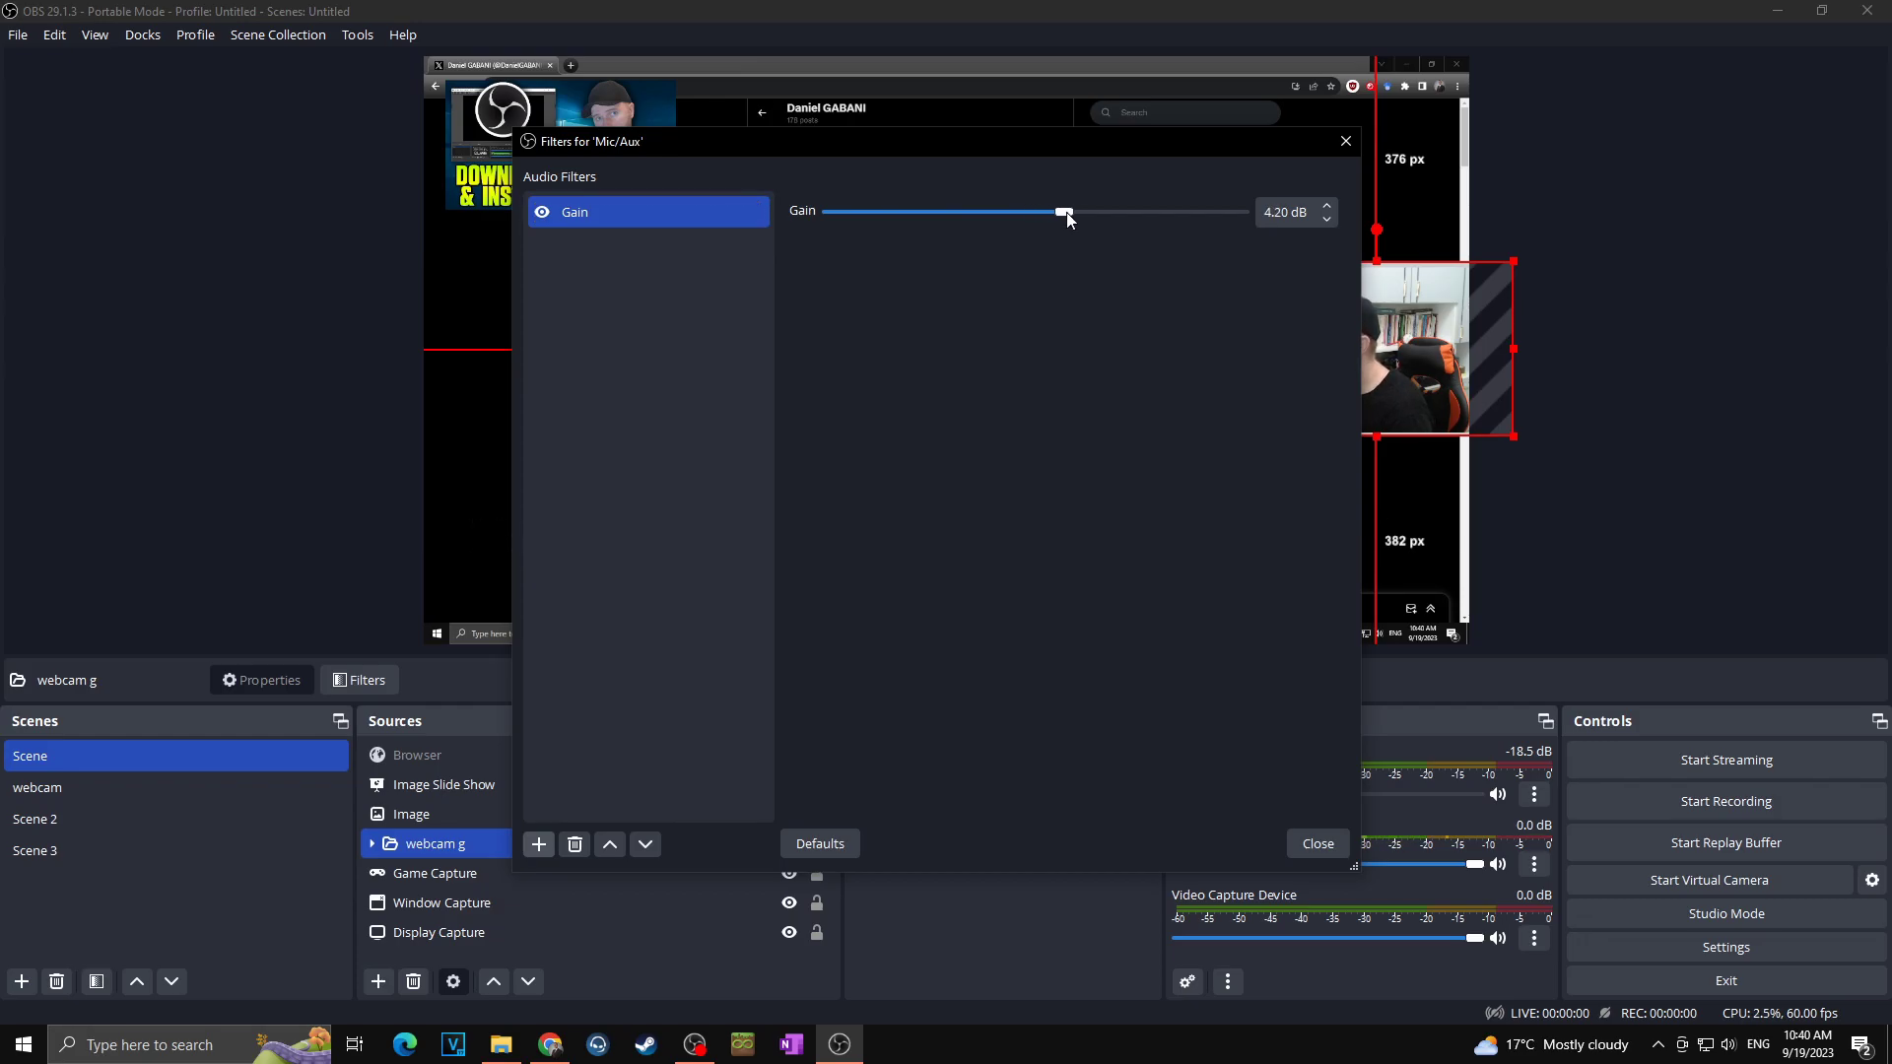
click(1326, 839)
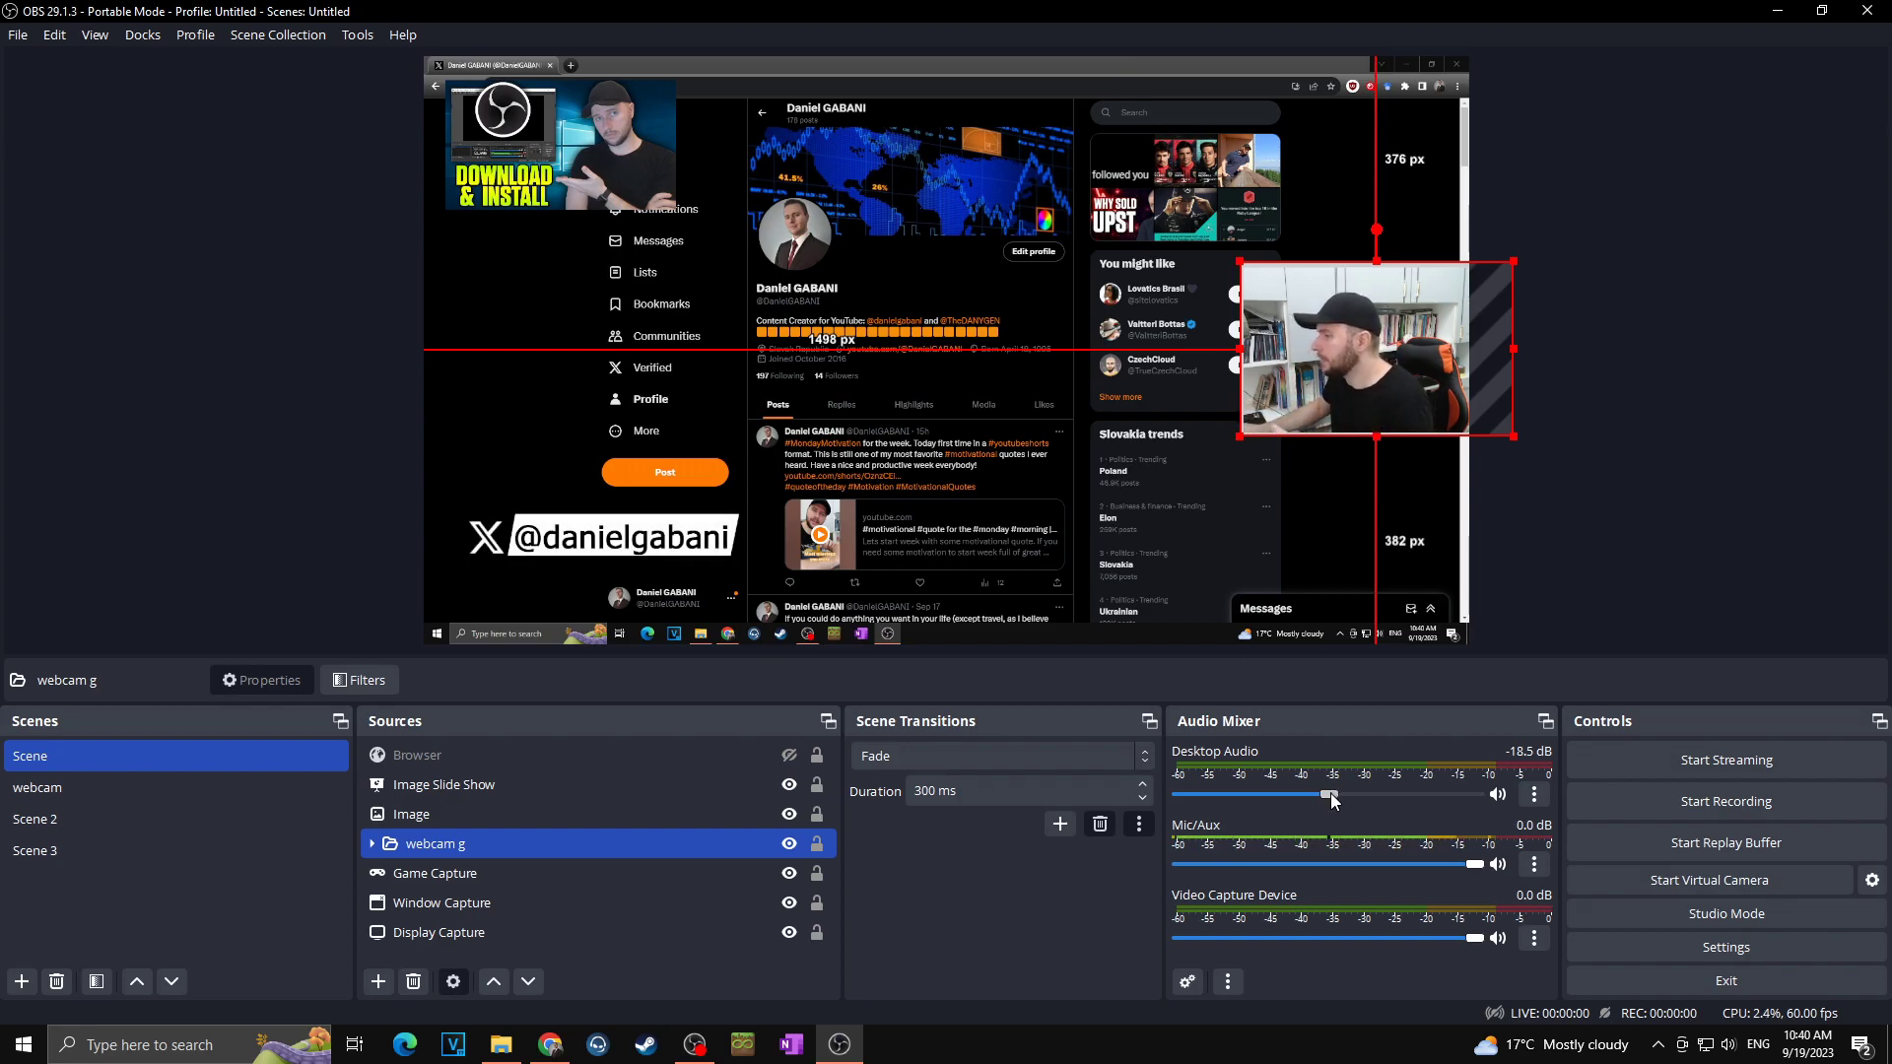
Mute the Video Capture Device audio and raise the Desktop Audio volume to -4.9 dB.
drag(1330, 796, 1366, 798)
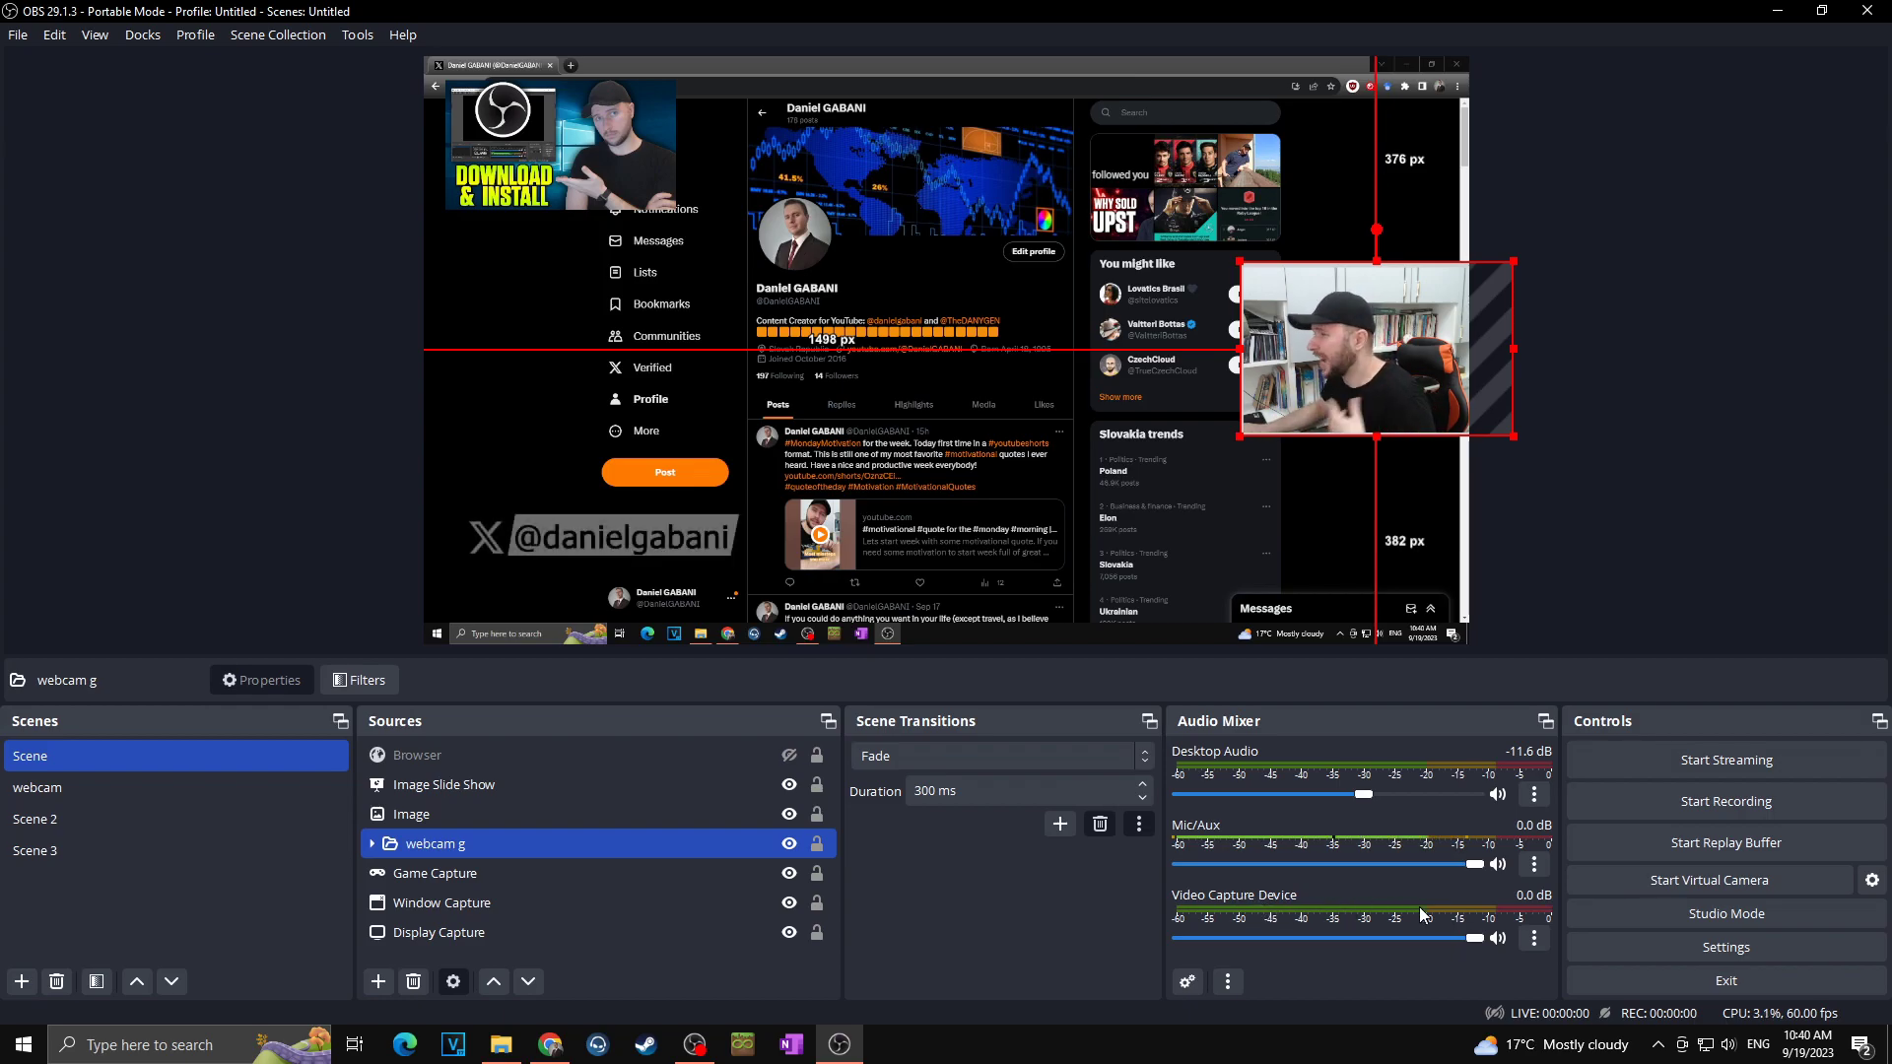
click(1498, 938)
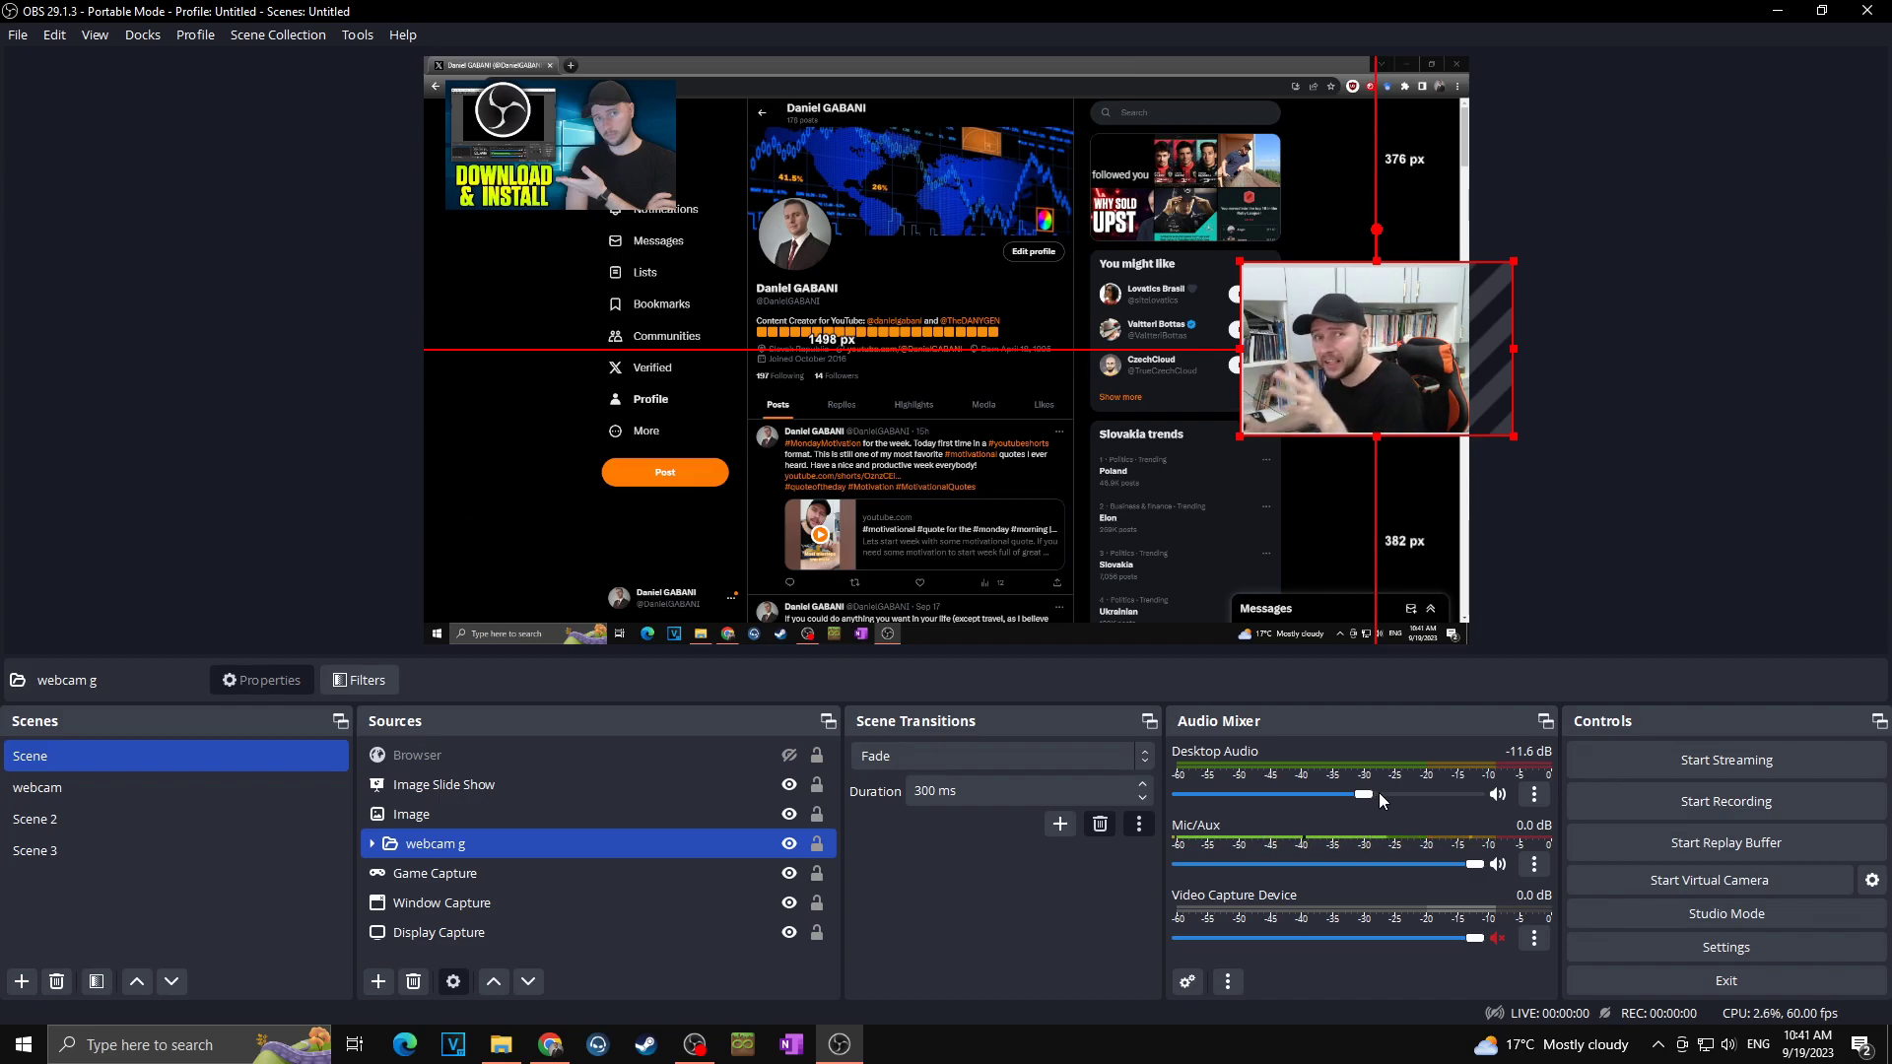
drag(1366, 793, 1390, 798)
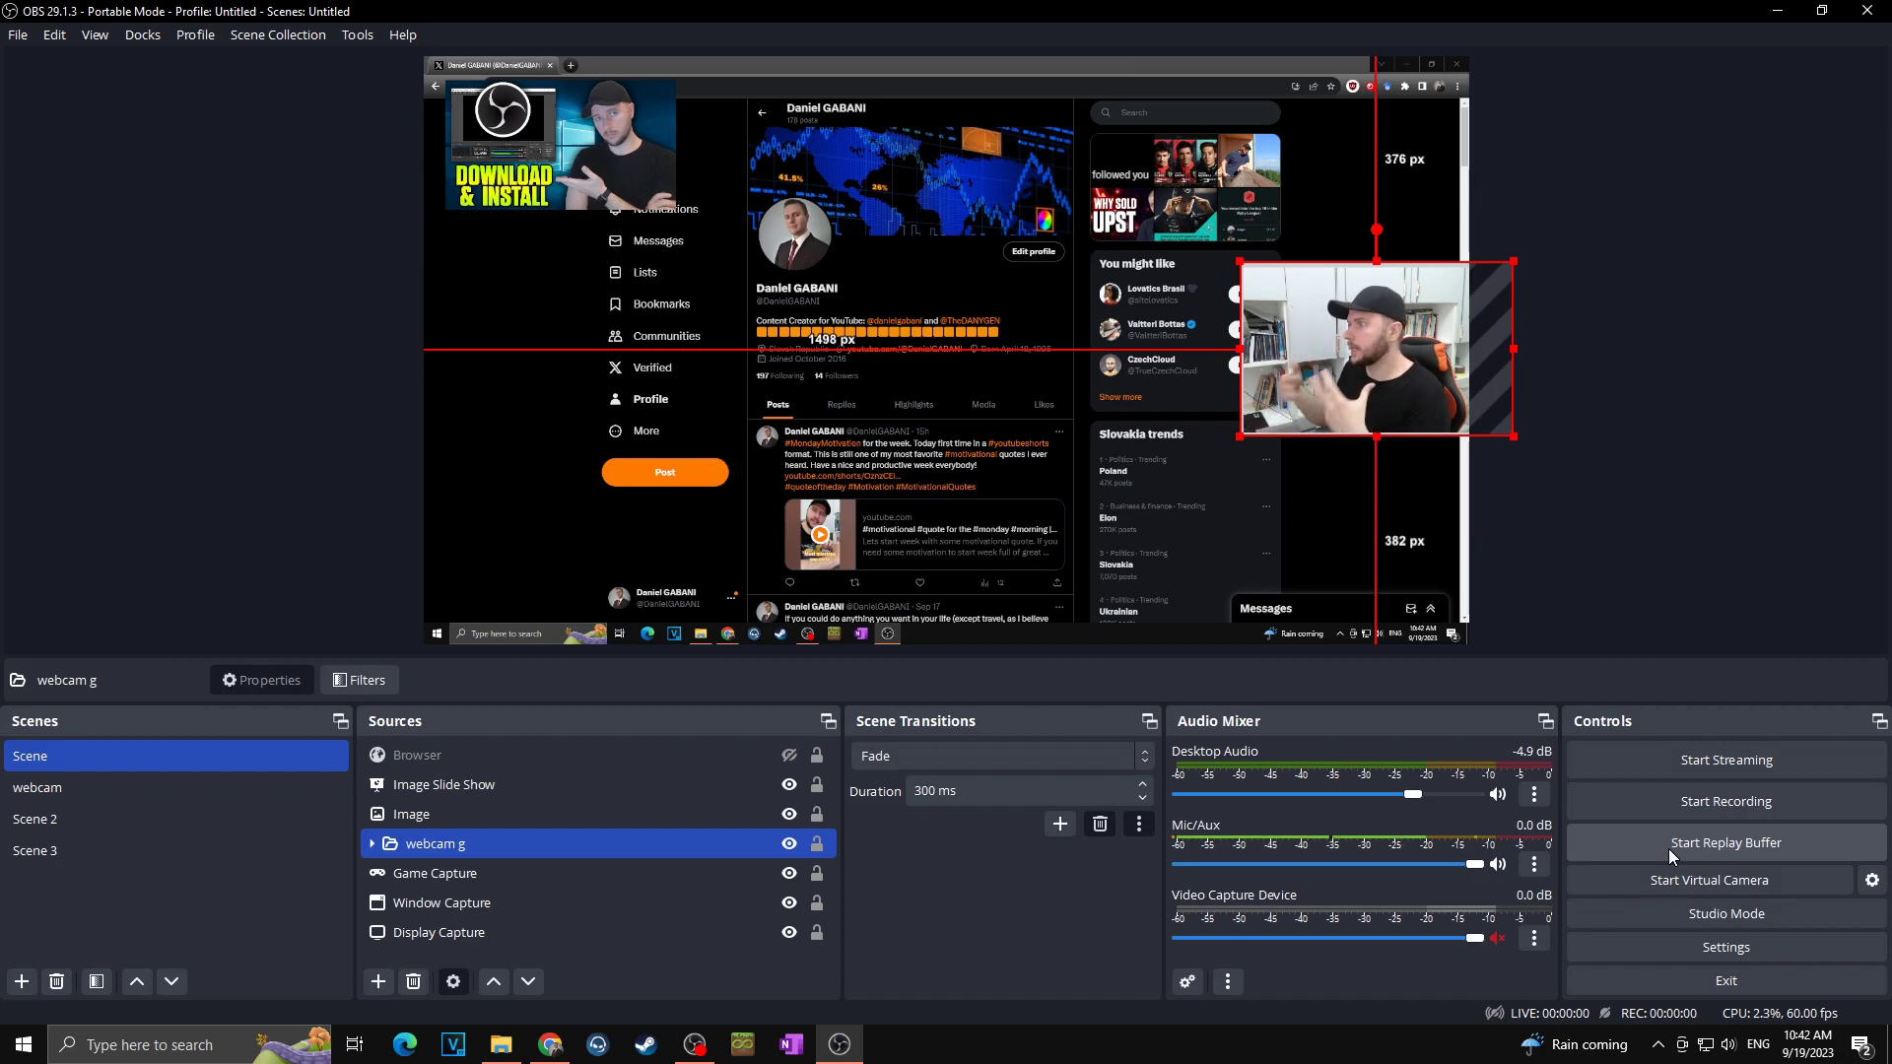
Start the replay buffer and stop it again.
click(1741, 843)
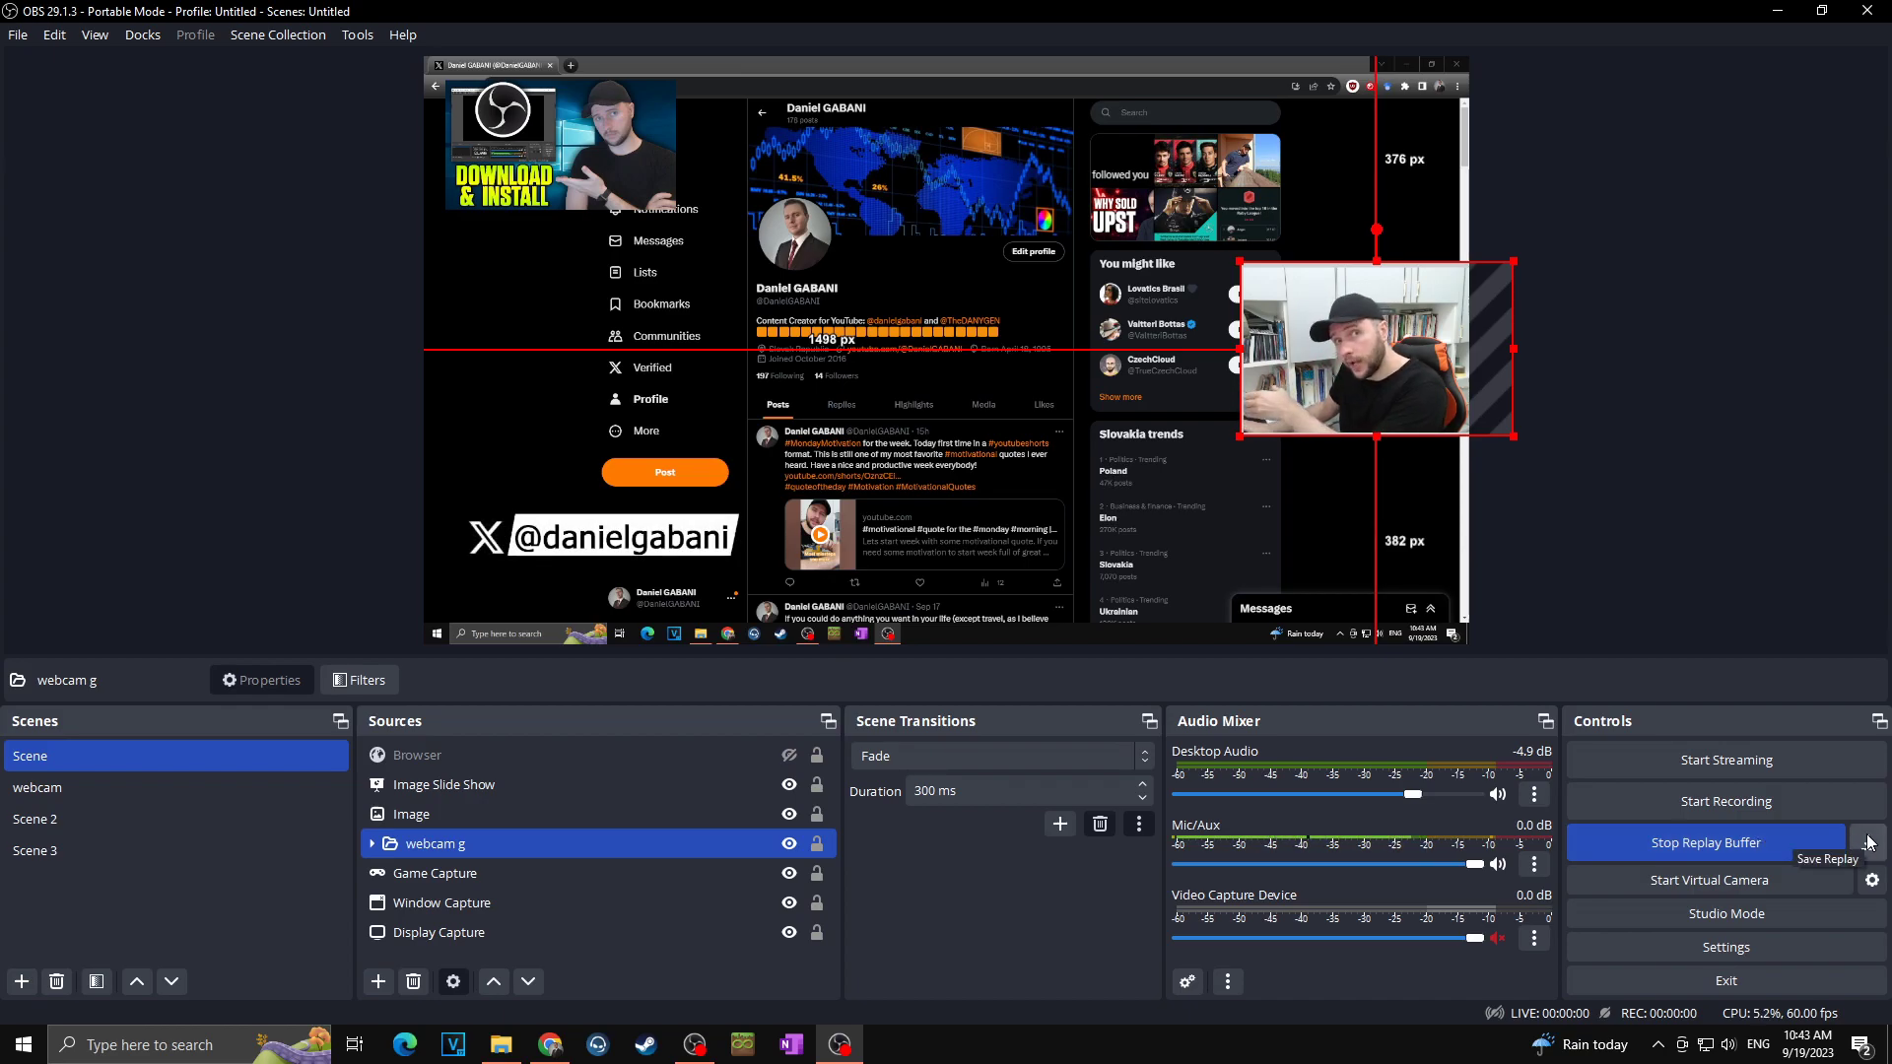
click(1768, 849)
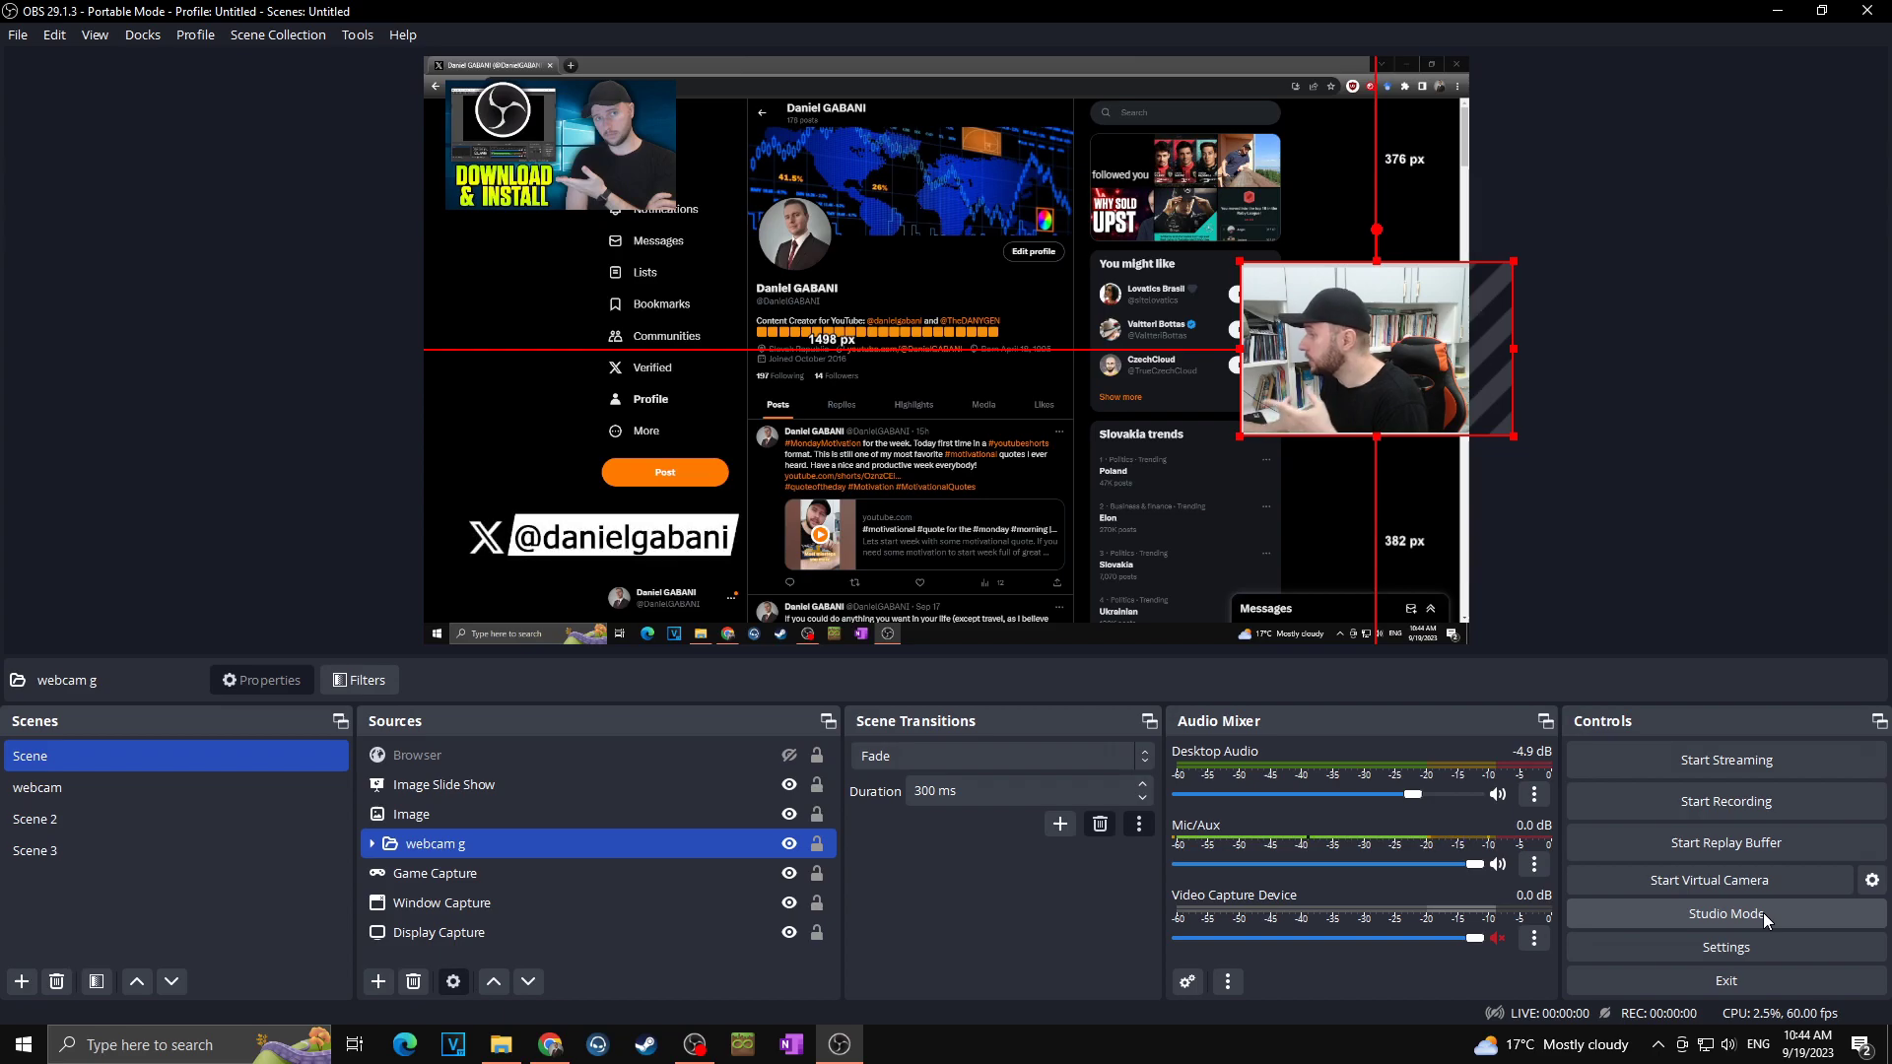
Enable Studio Mode and move the webcam g group up in the preview to about 140 px from the canvas's top edge.
click(1764, 912)
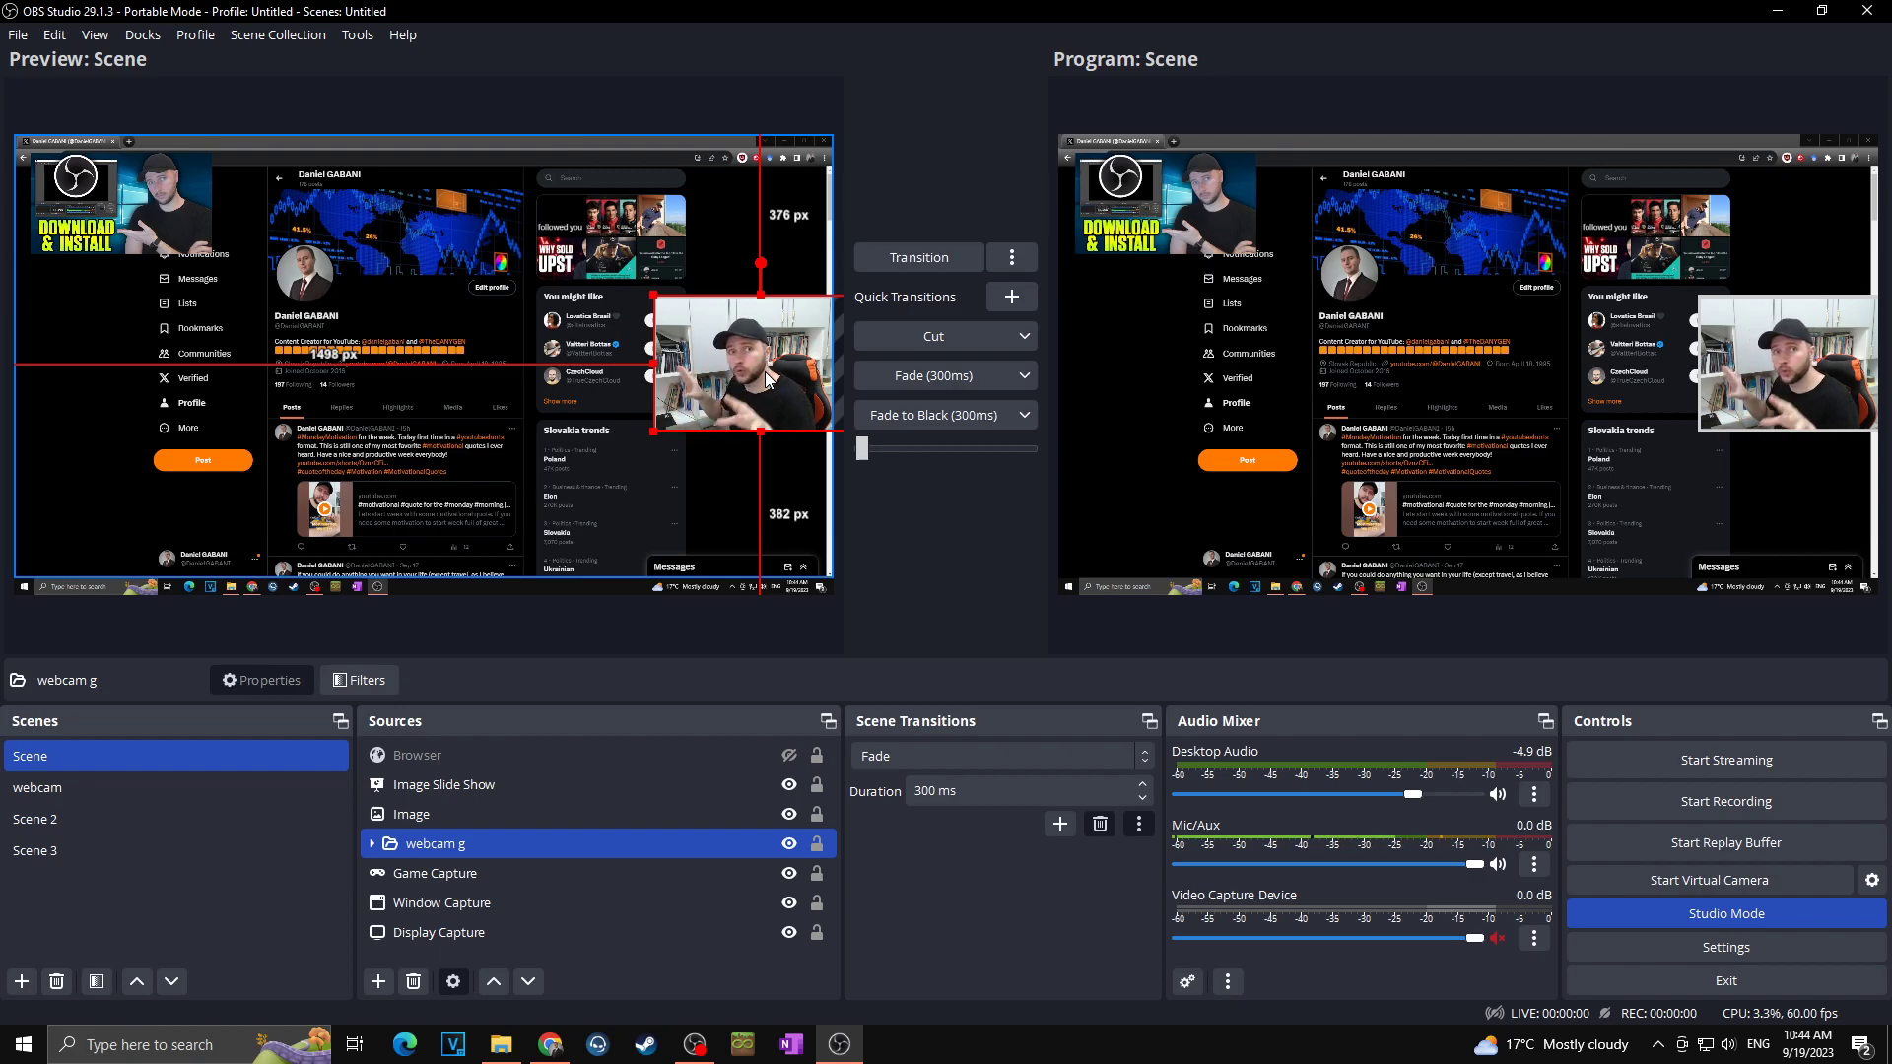
drag(768, 377, 785, 300)
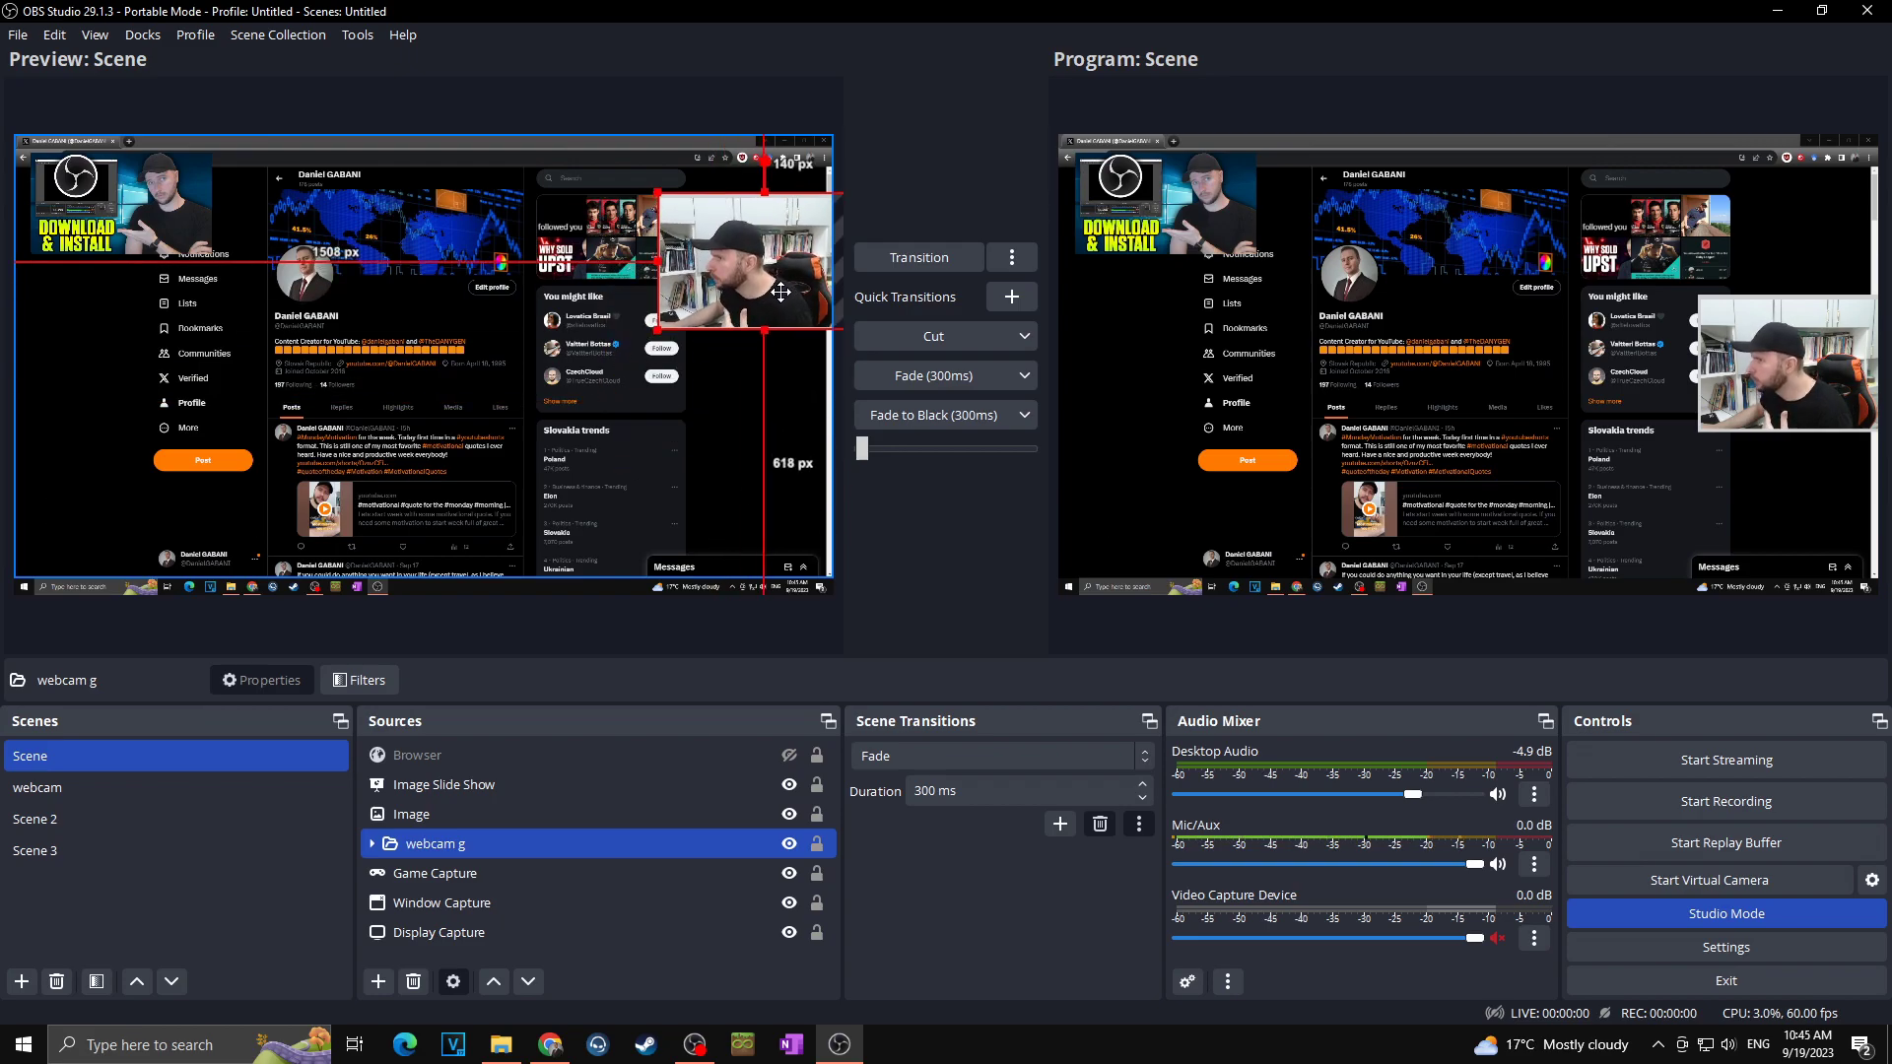
Hide the Image source in the preview and transition the preview changes to the program output.
click(108, 225)
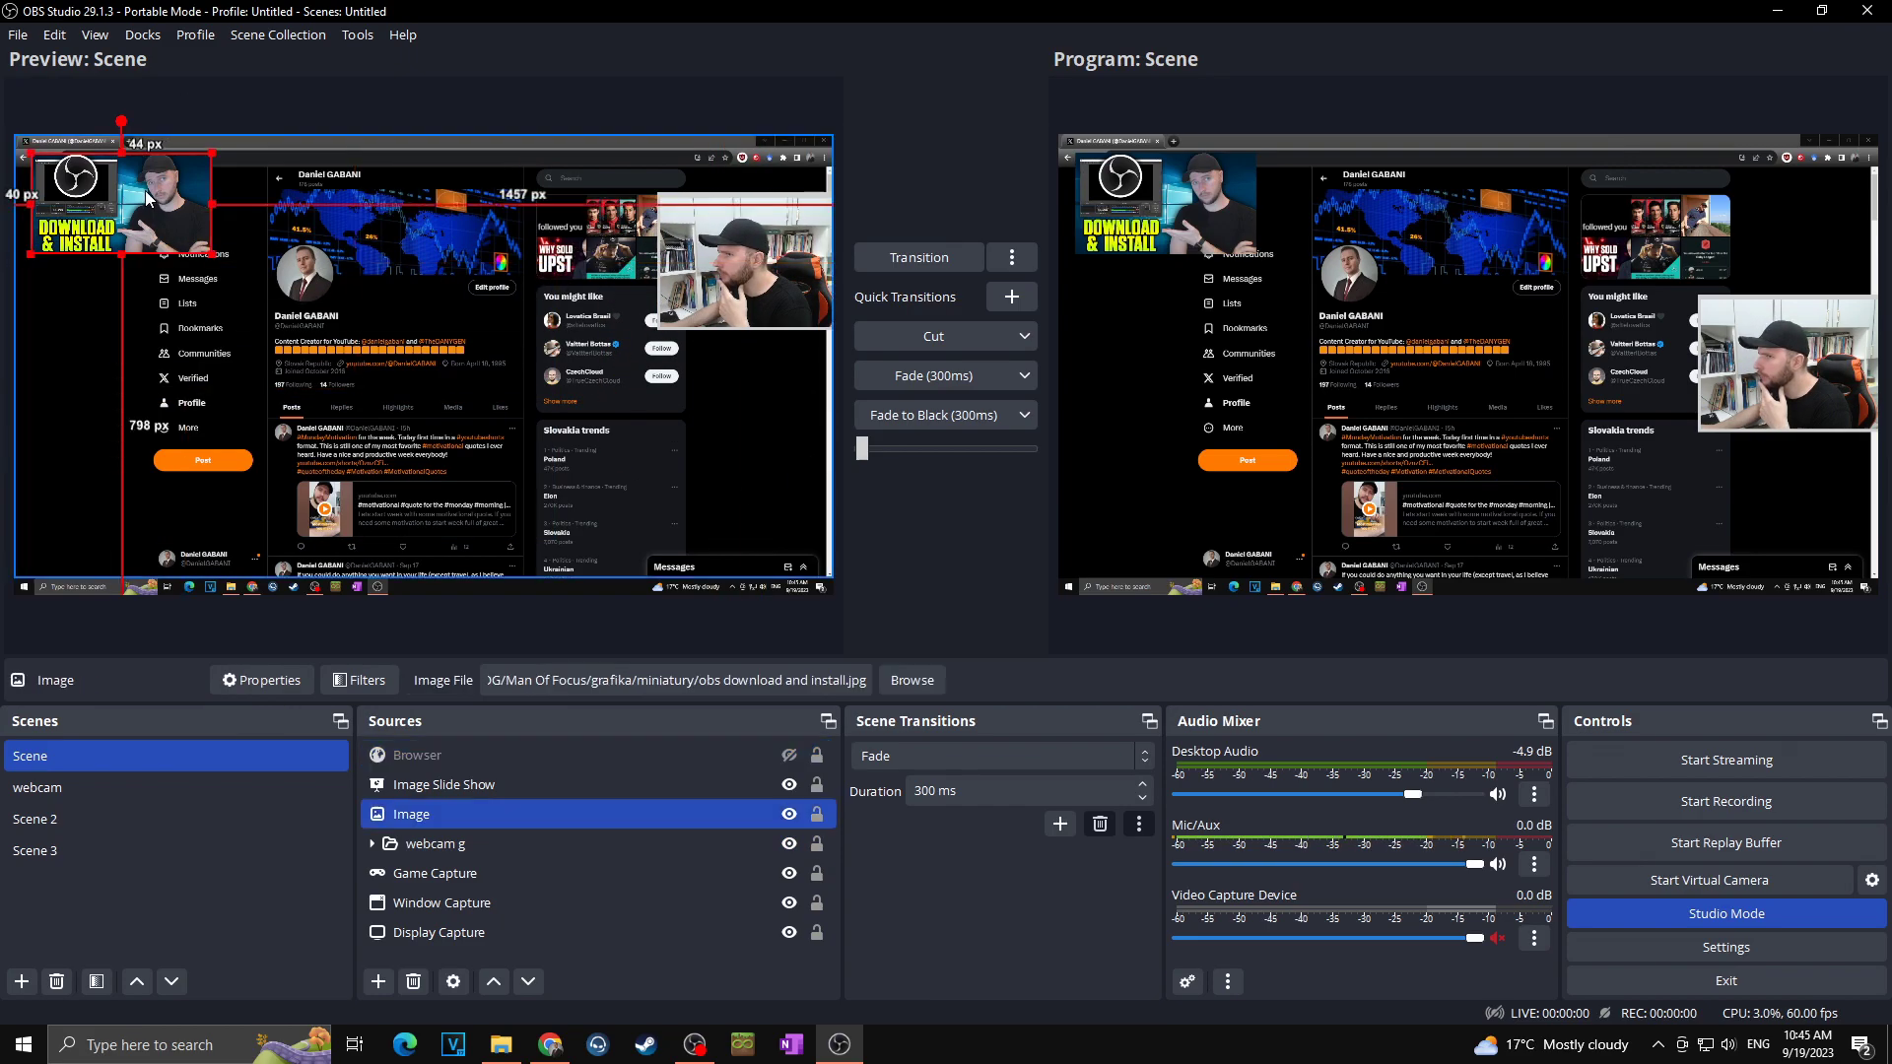
click(790, 816)
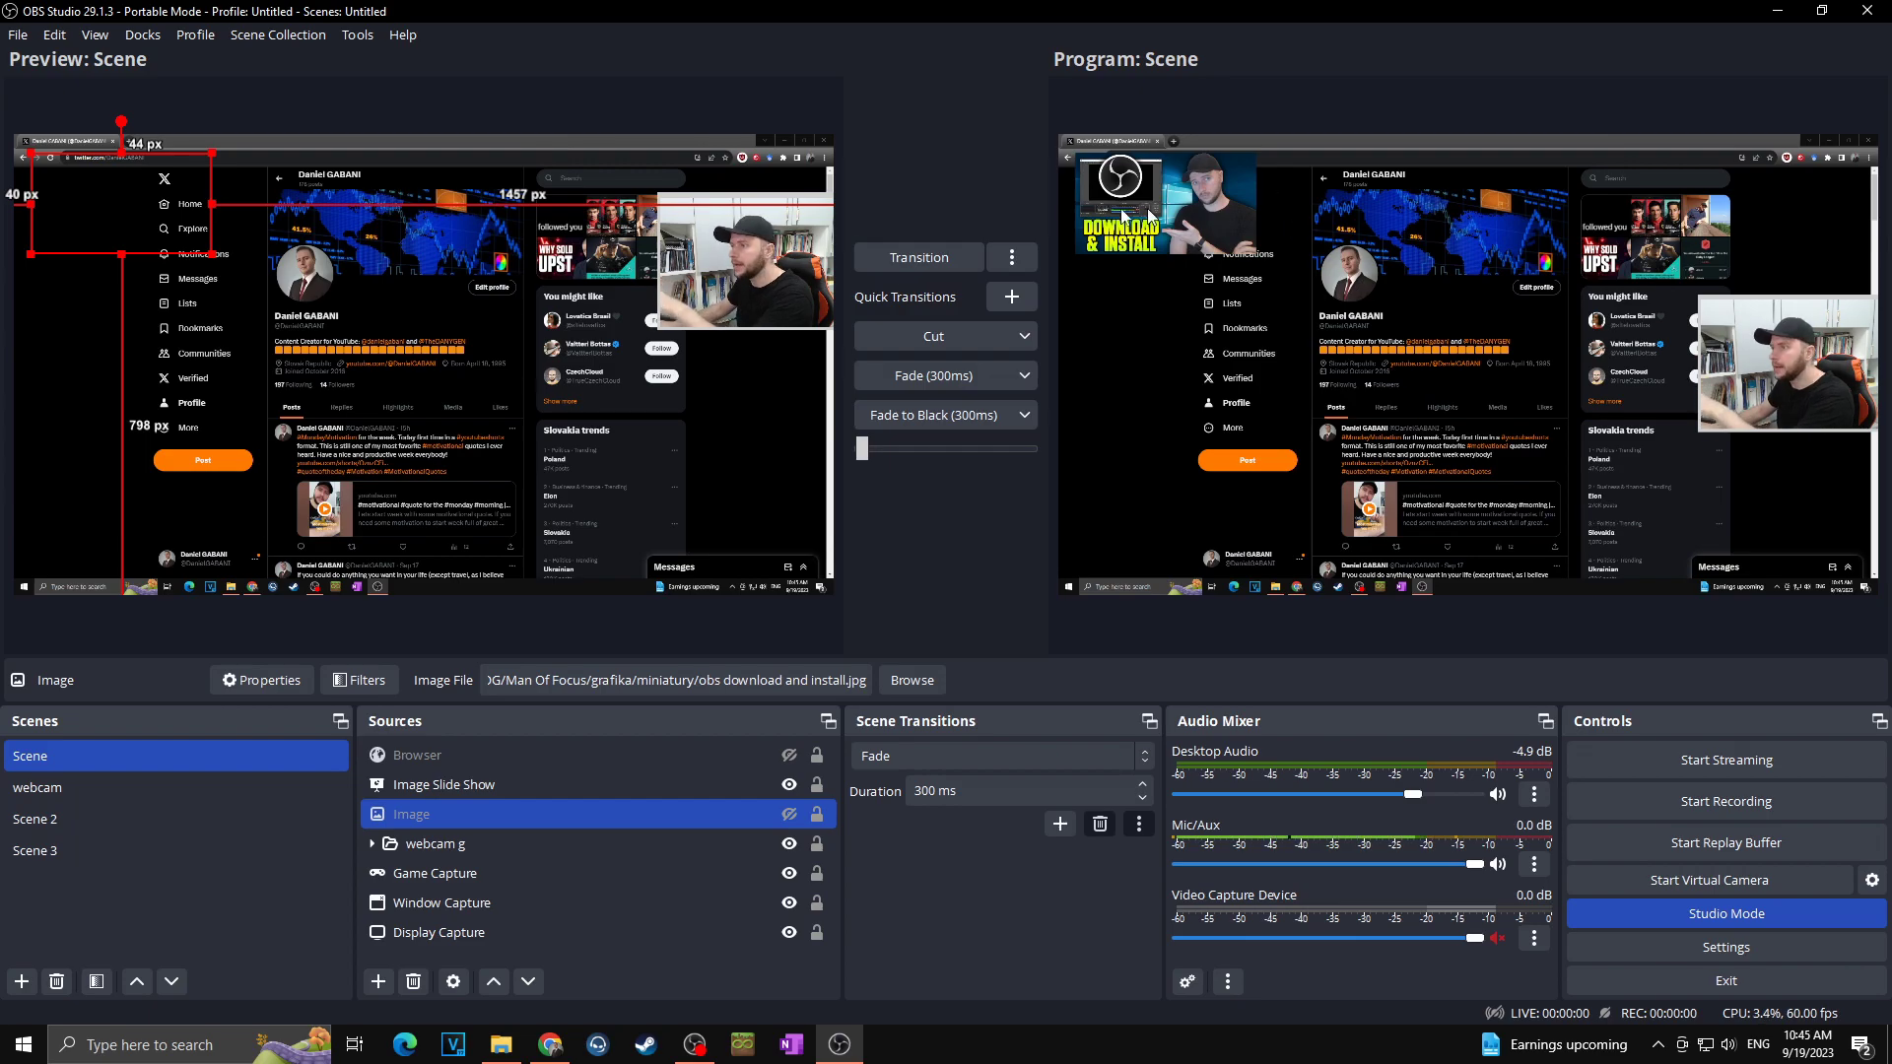
click(919, 259)
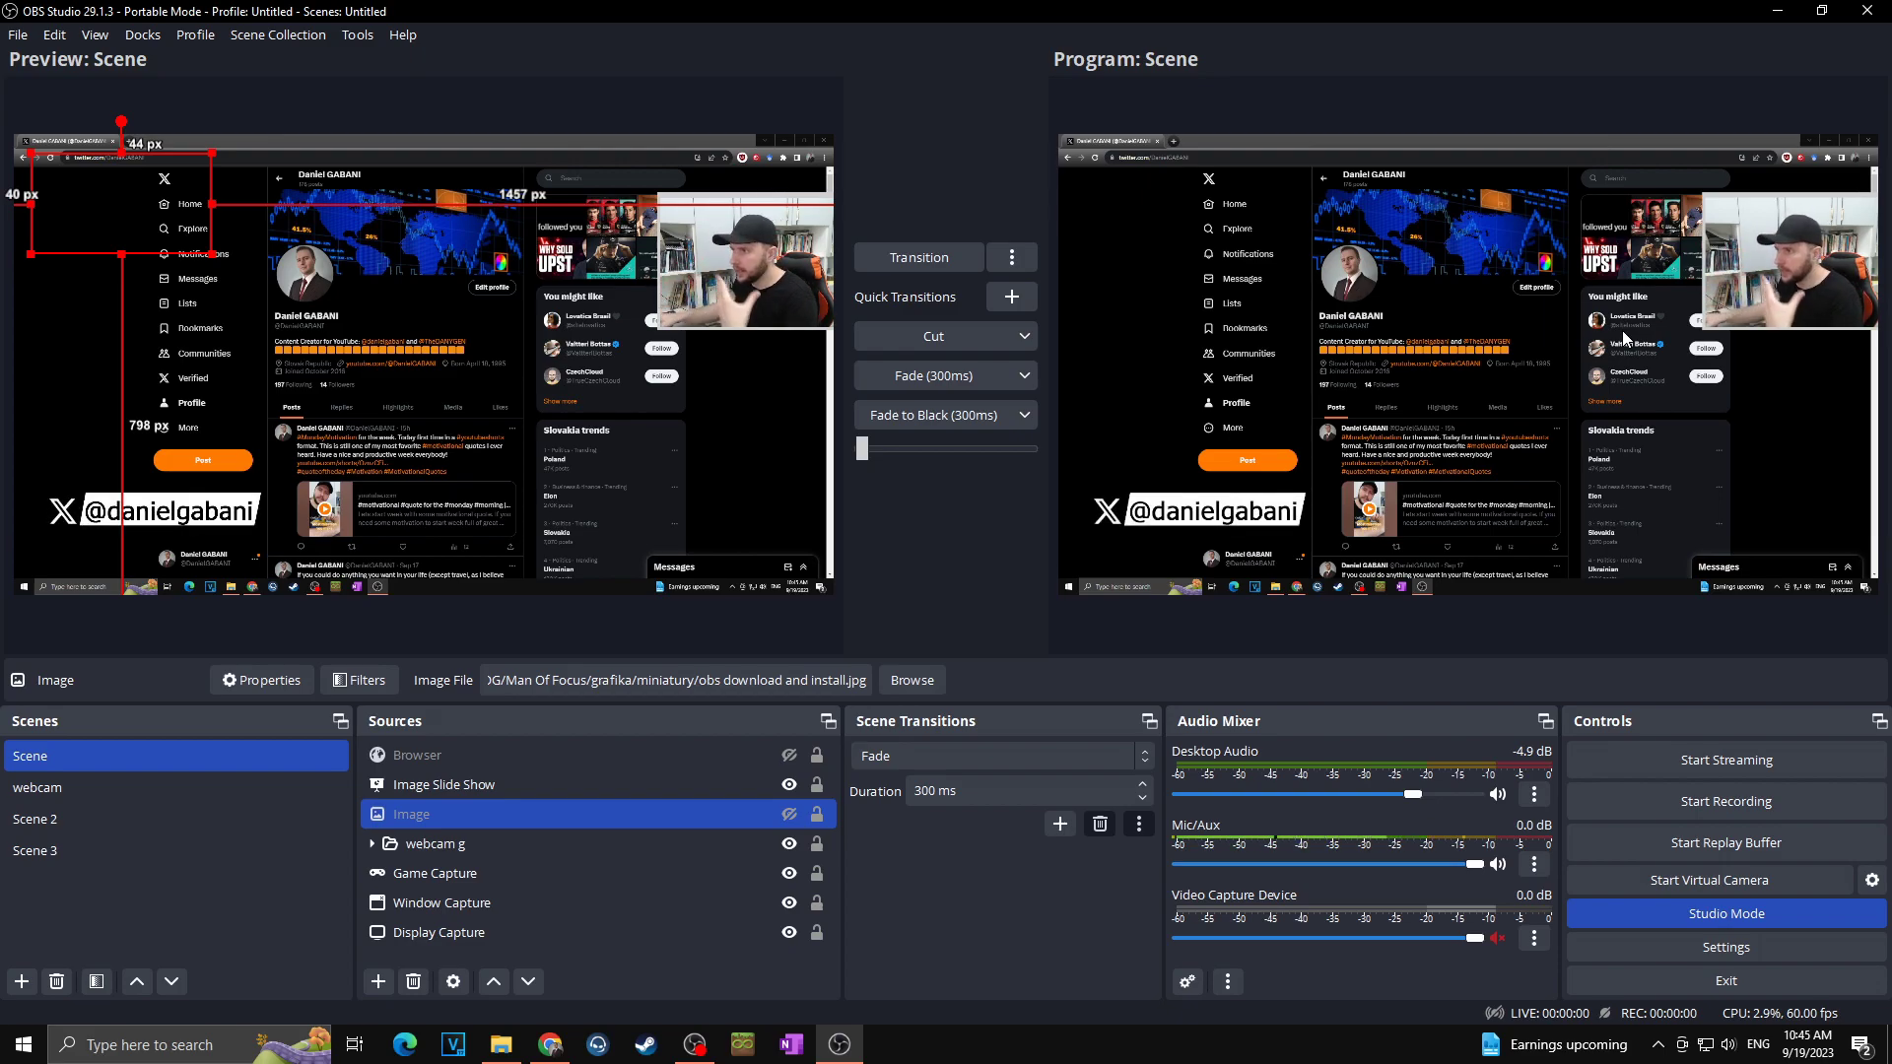
Move the webcam g group down to about 416 px from the canvas's top edge, transition it to program and leave Studio Mode.
drag(751, 288, 782, 405)
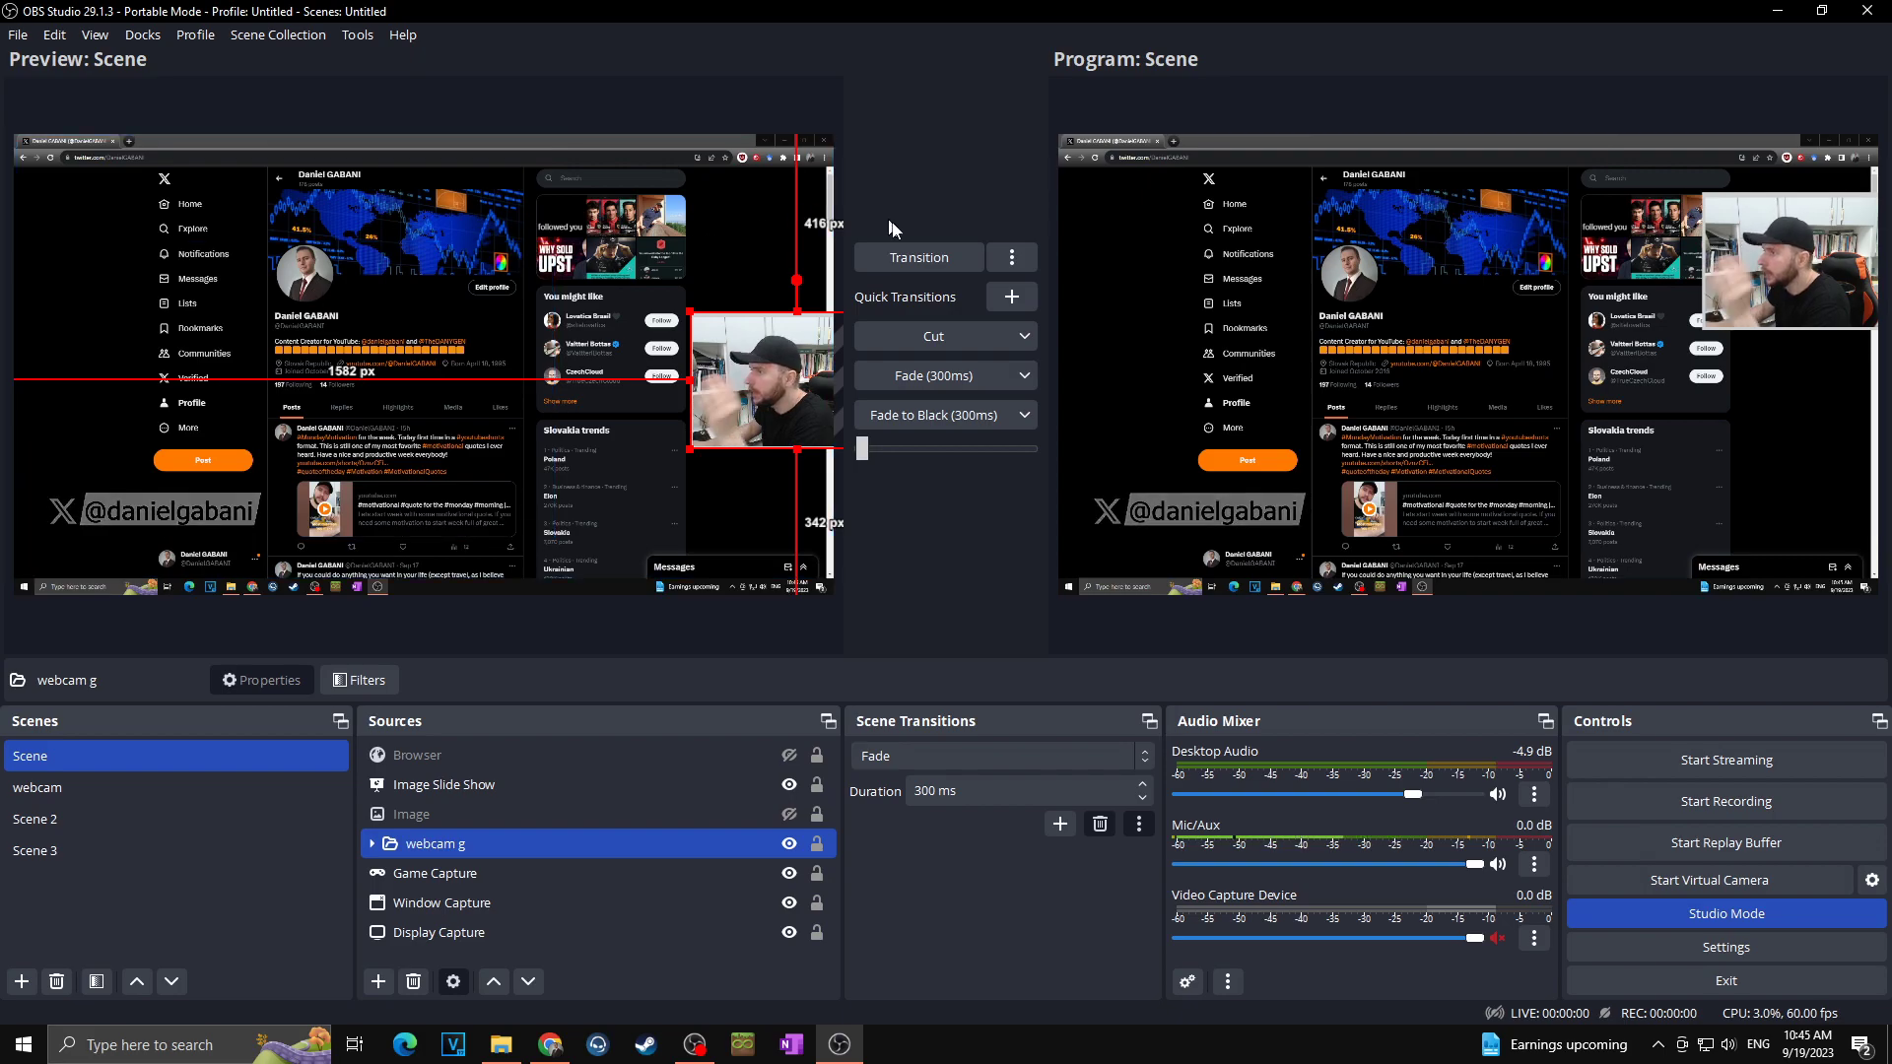
click(935, 260)
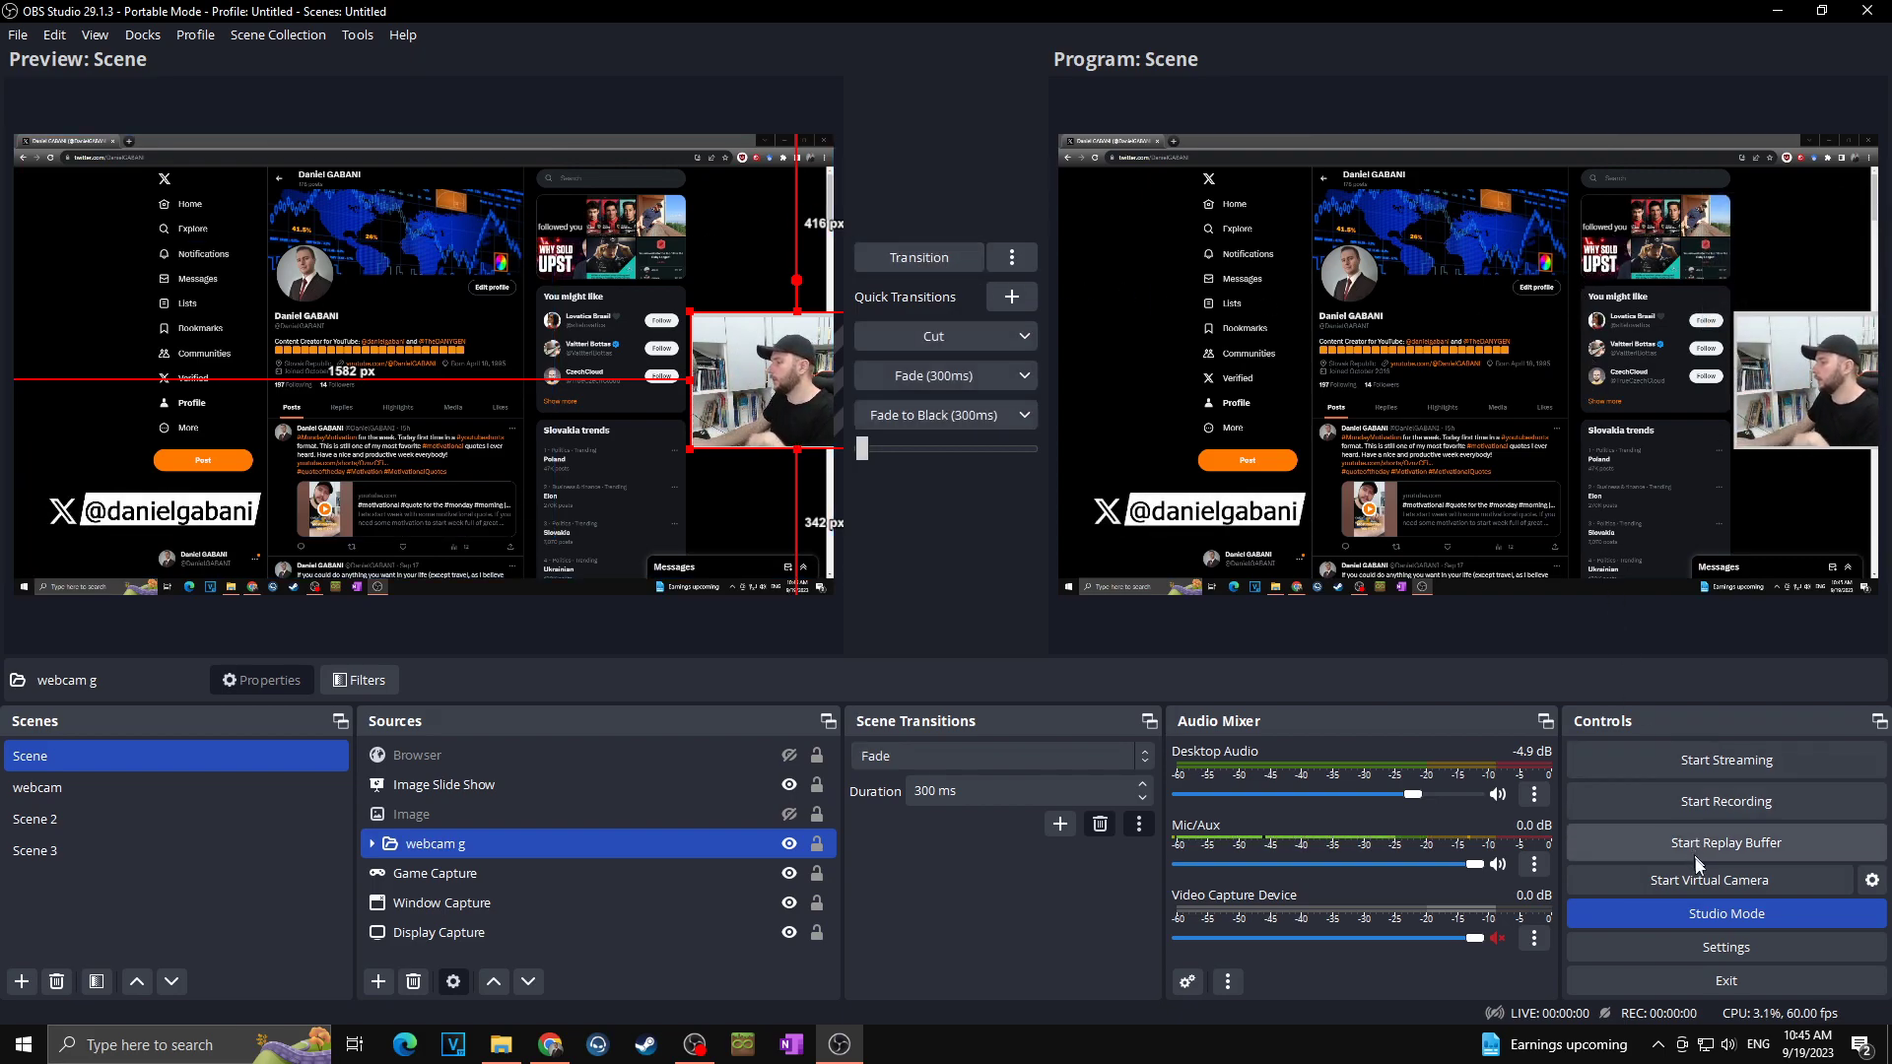
click(1710, 919)
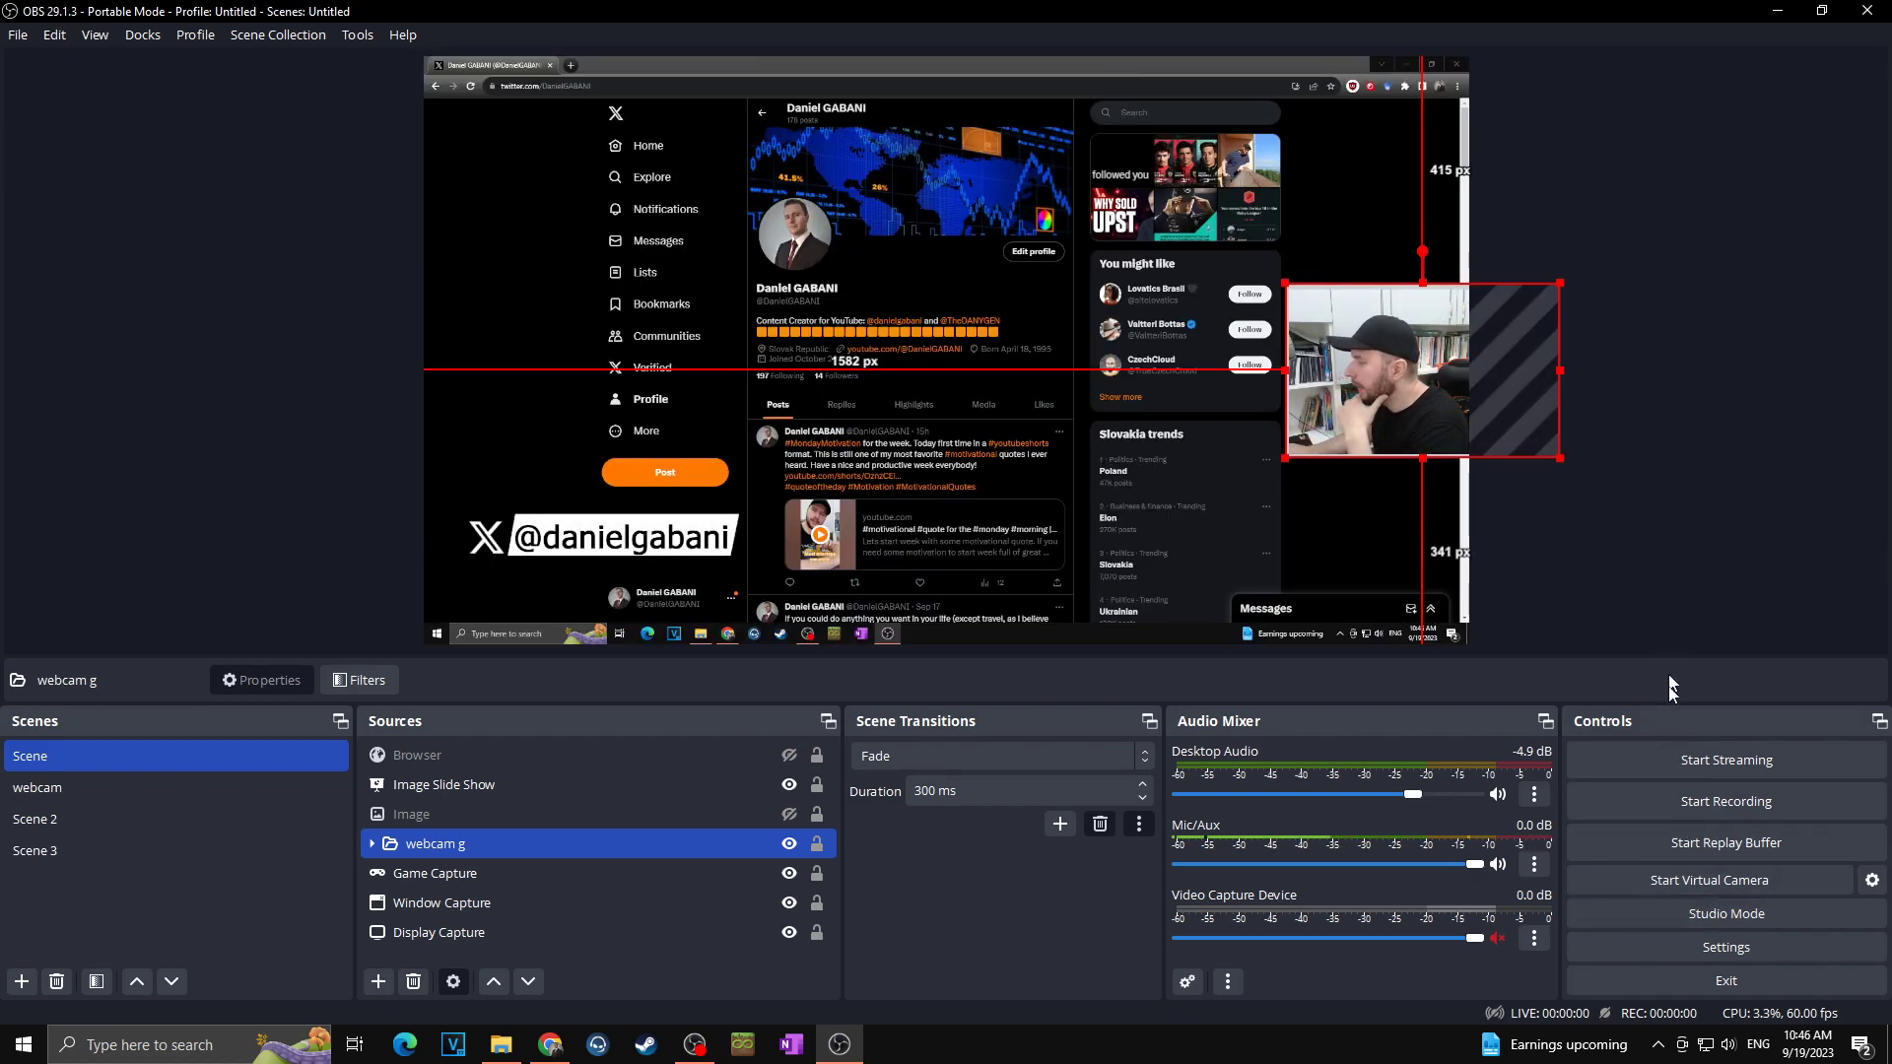
Review the Stream, Output, Audio, Video, Hotkeys, Accessibility and Advanced settings without changing anything.
click(1726, 947)
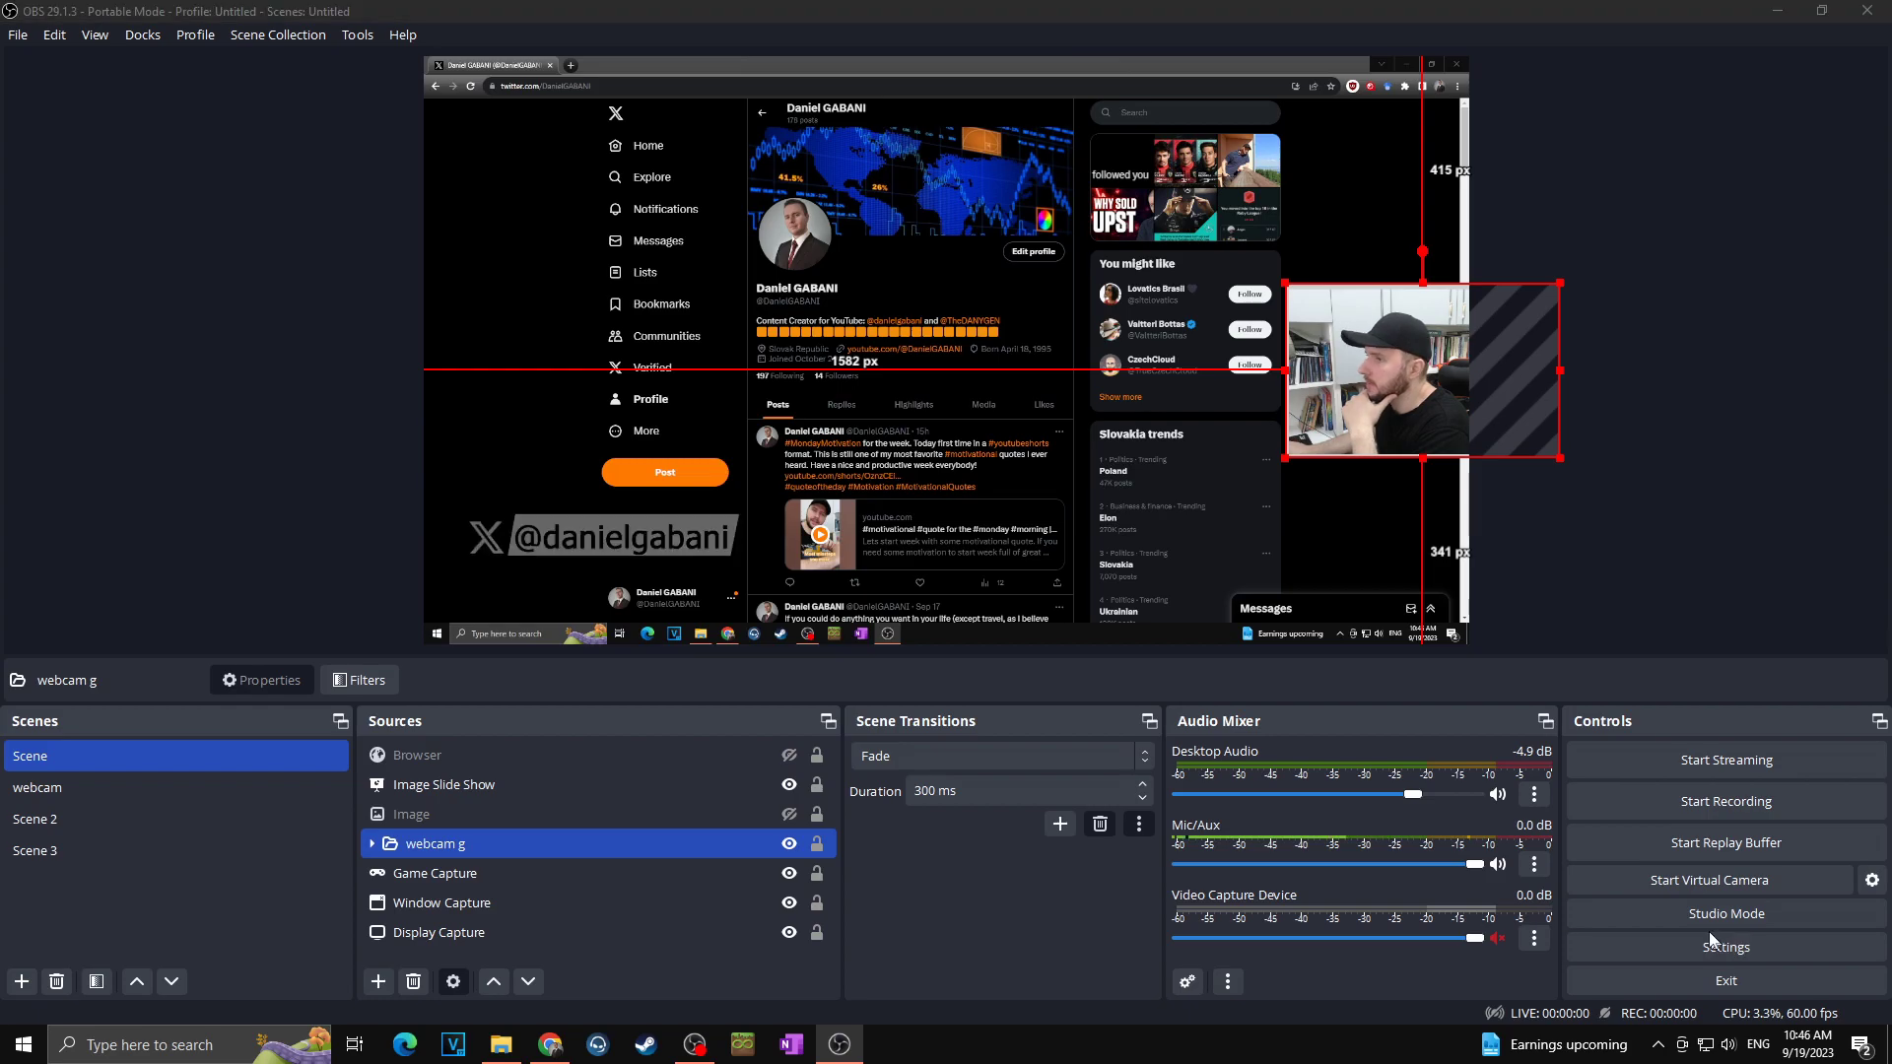
click(542, 229)
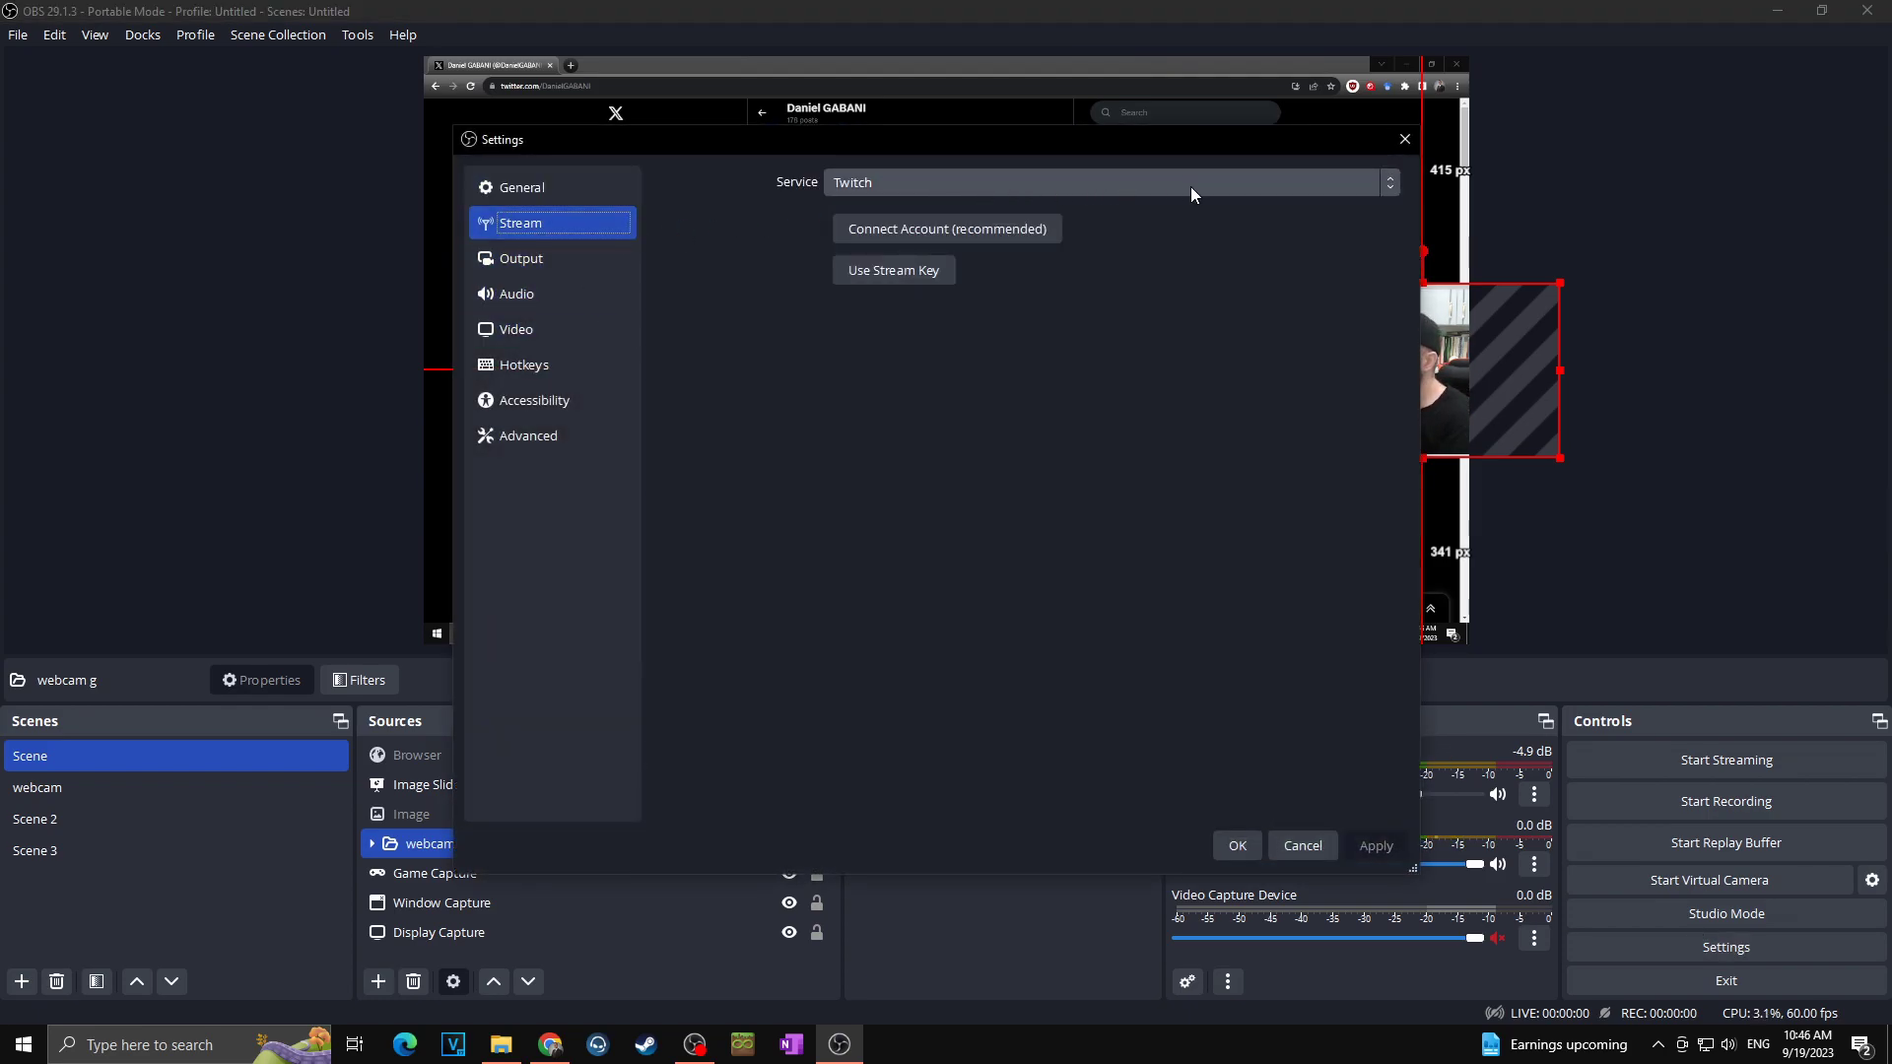
click(546, 257)
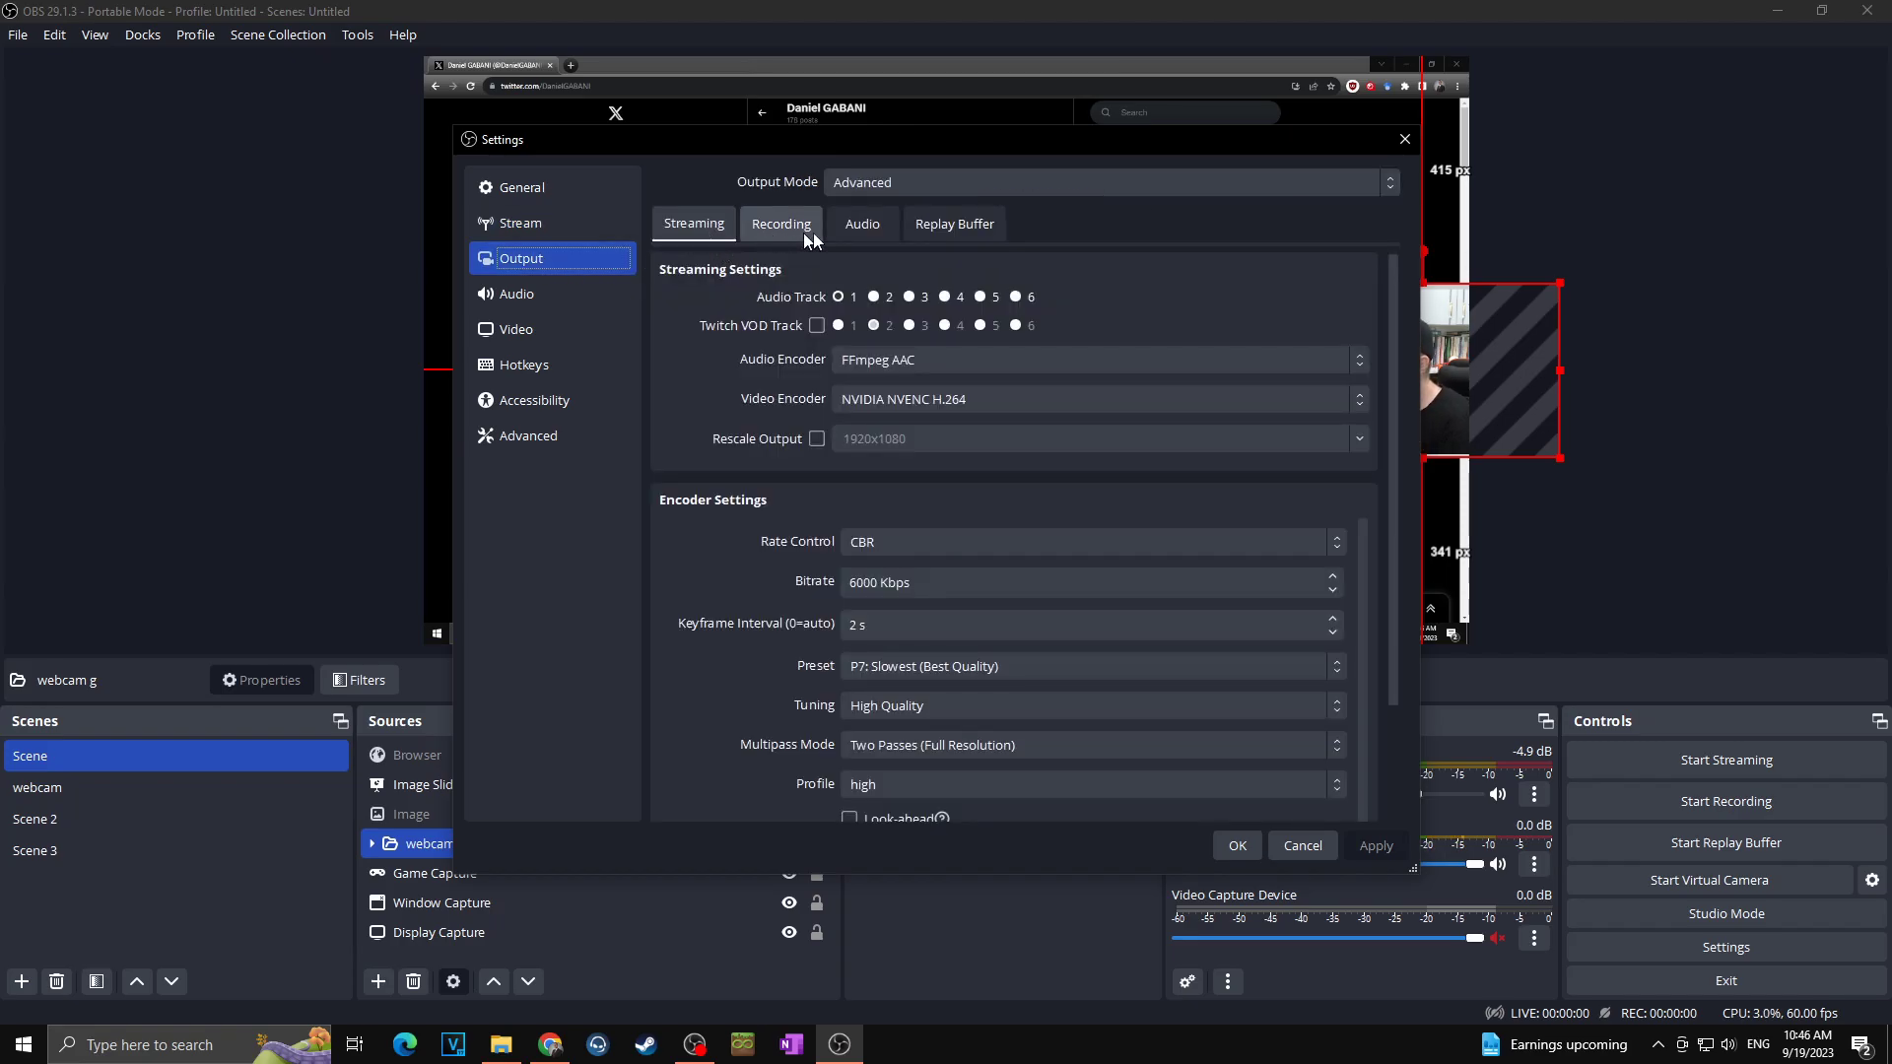
click(567, 296)
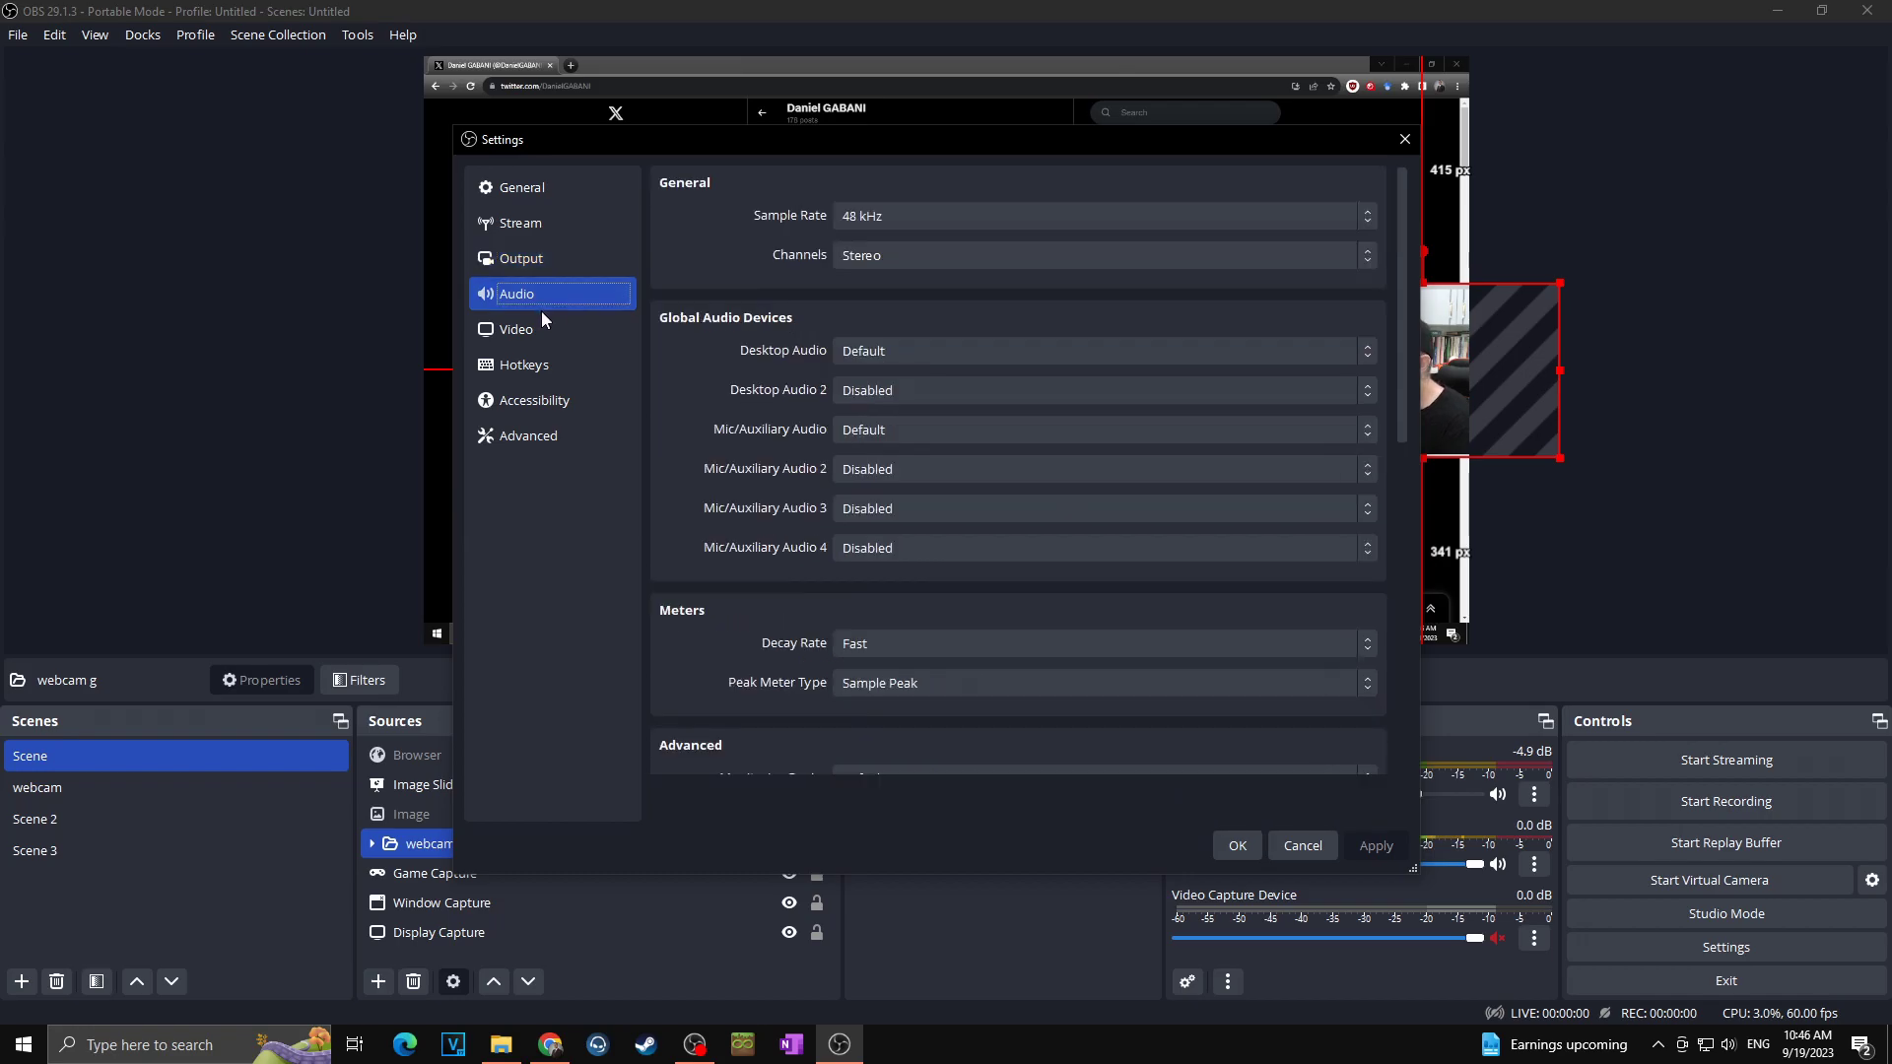
click(539, 332)
click(557, 366)
click(580, 399)
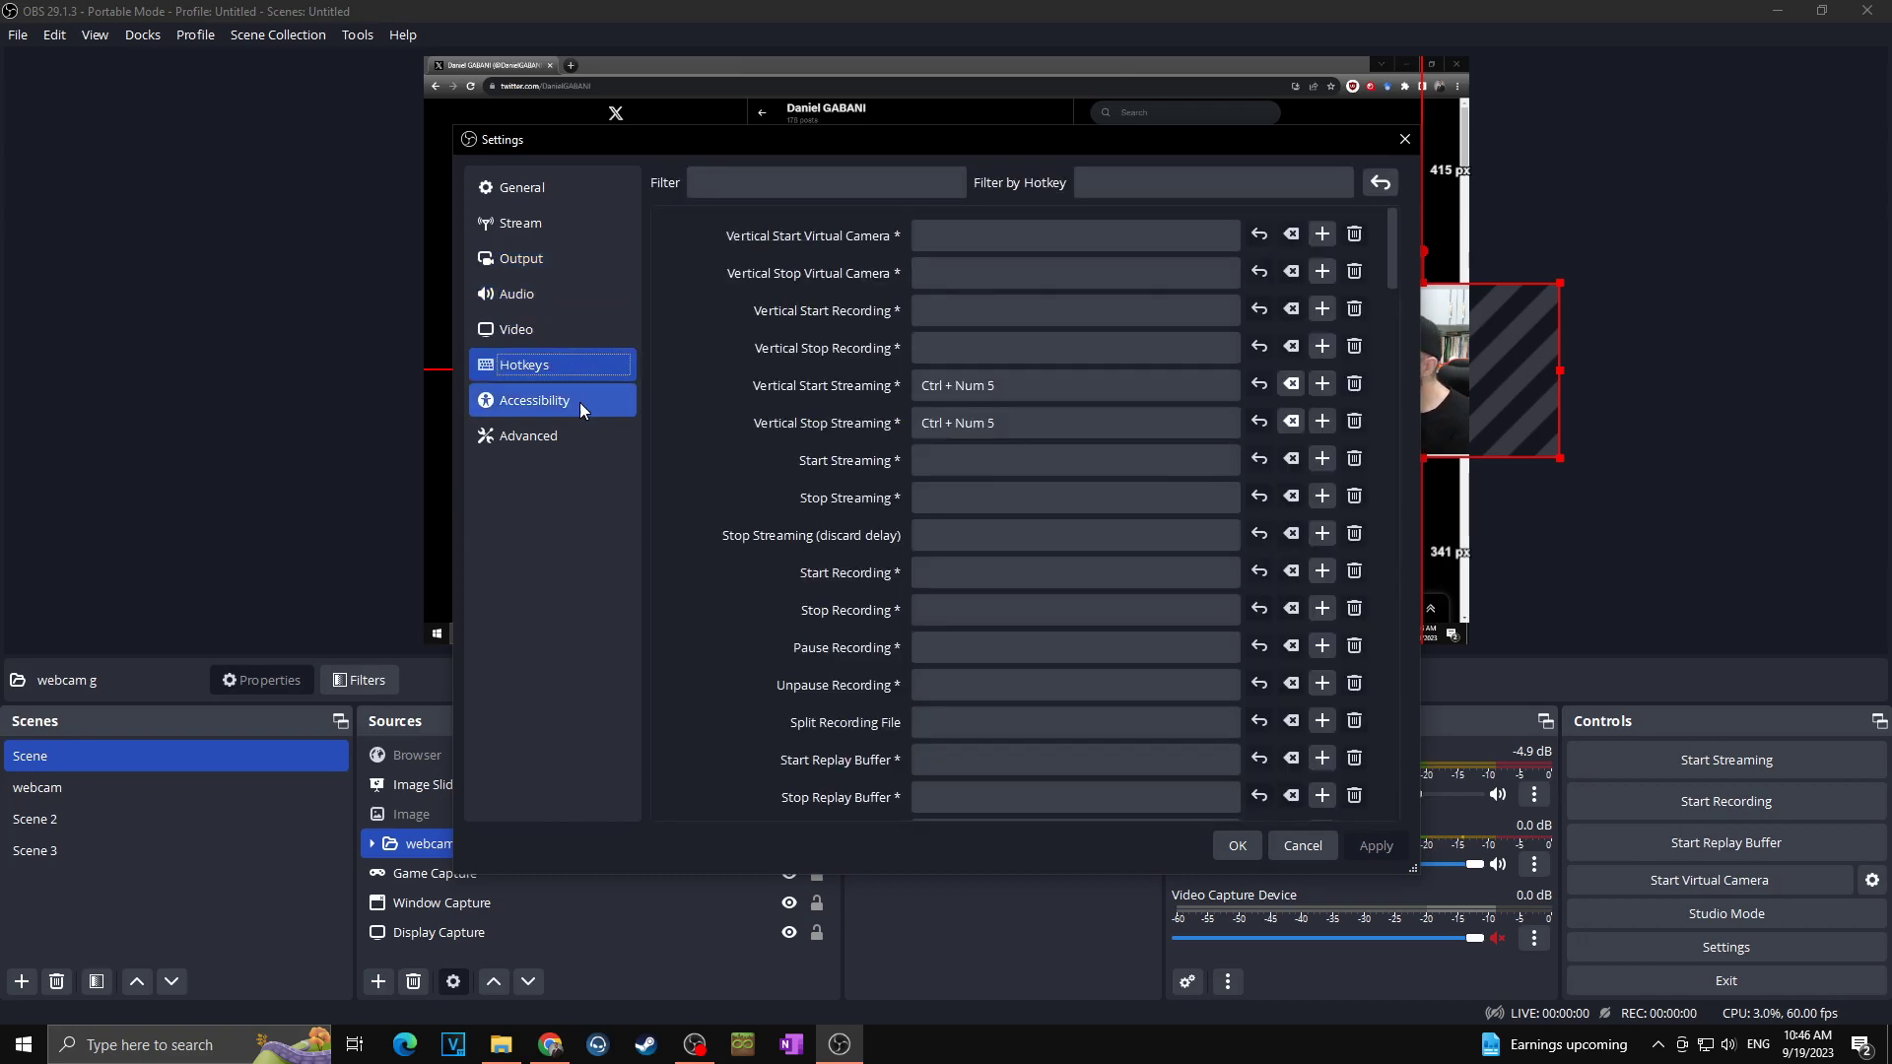
click(571, 444)
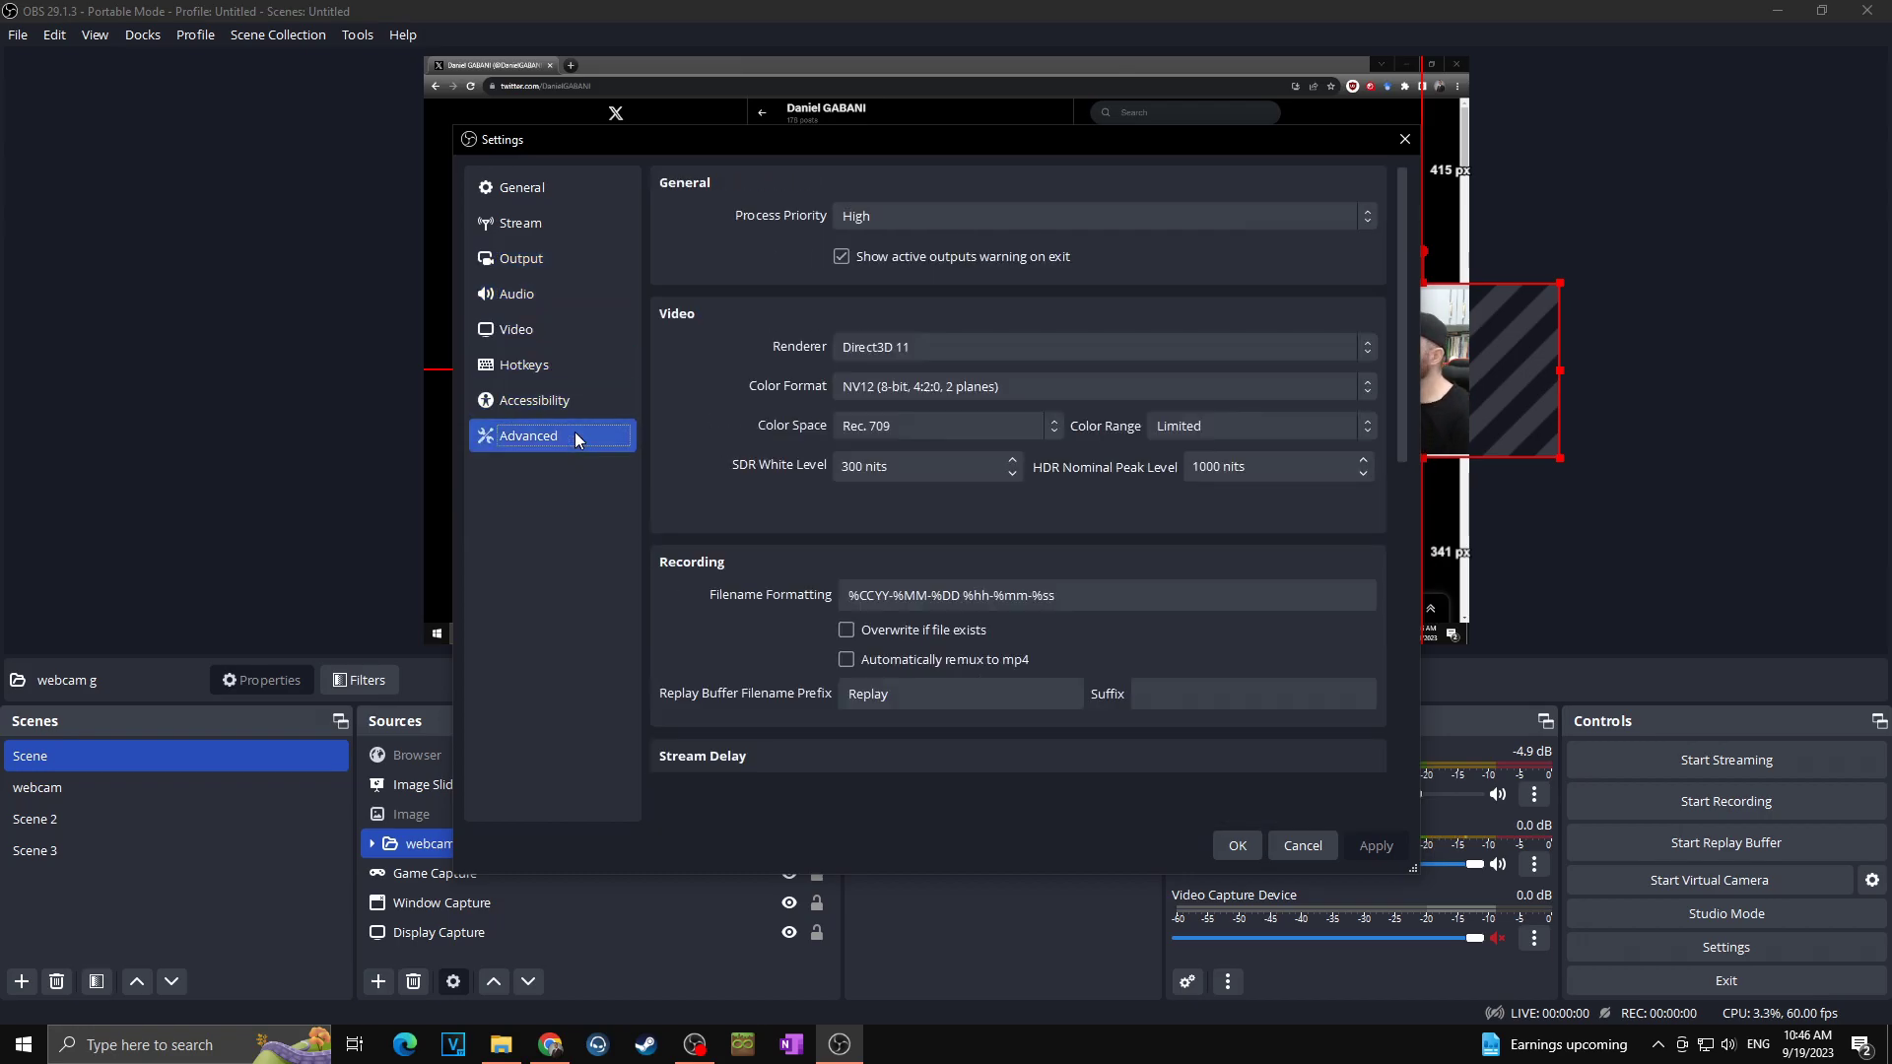